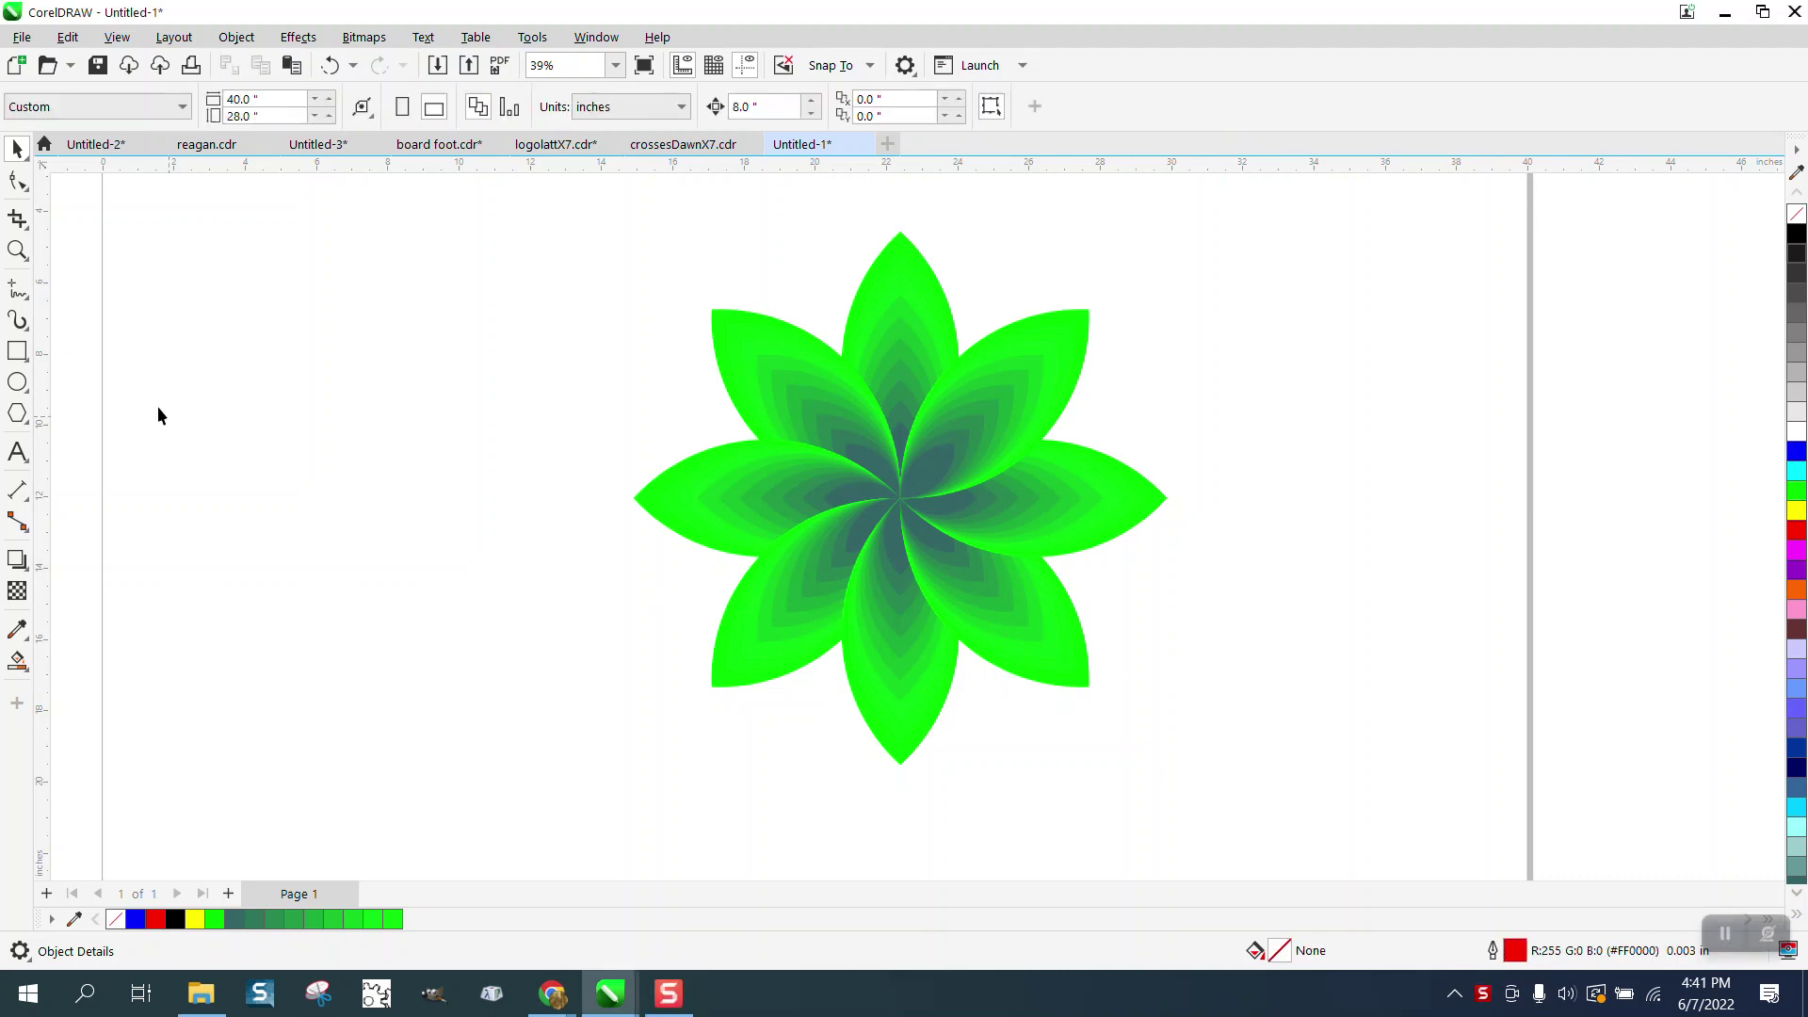
# Step: Shift the green flower to the right of the page and set the leftover petal above it
pyautogui.click(17, 249)
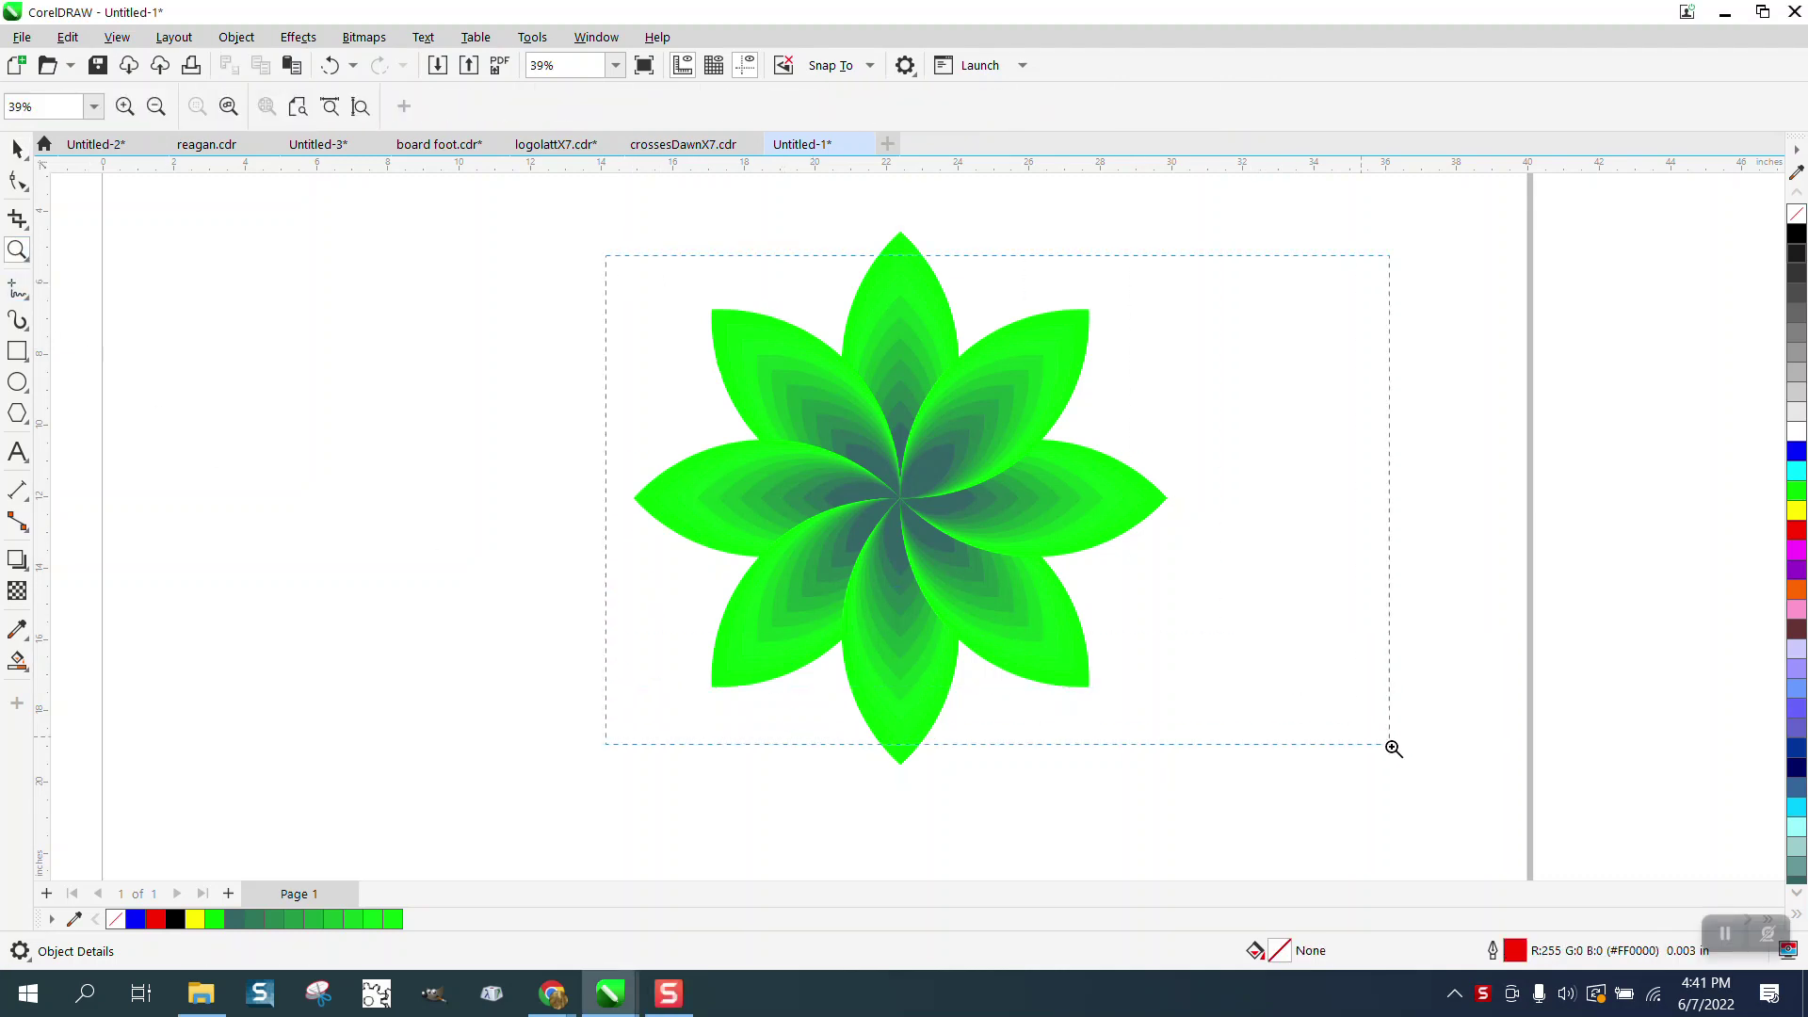
pyautogui.moveTo(1393, 749); pyautogui.dragTo(1392, 771)
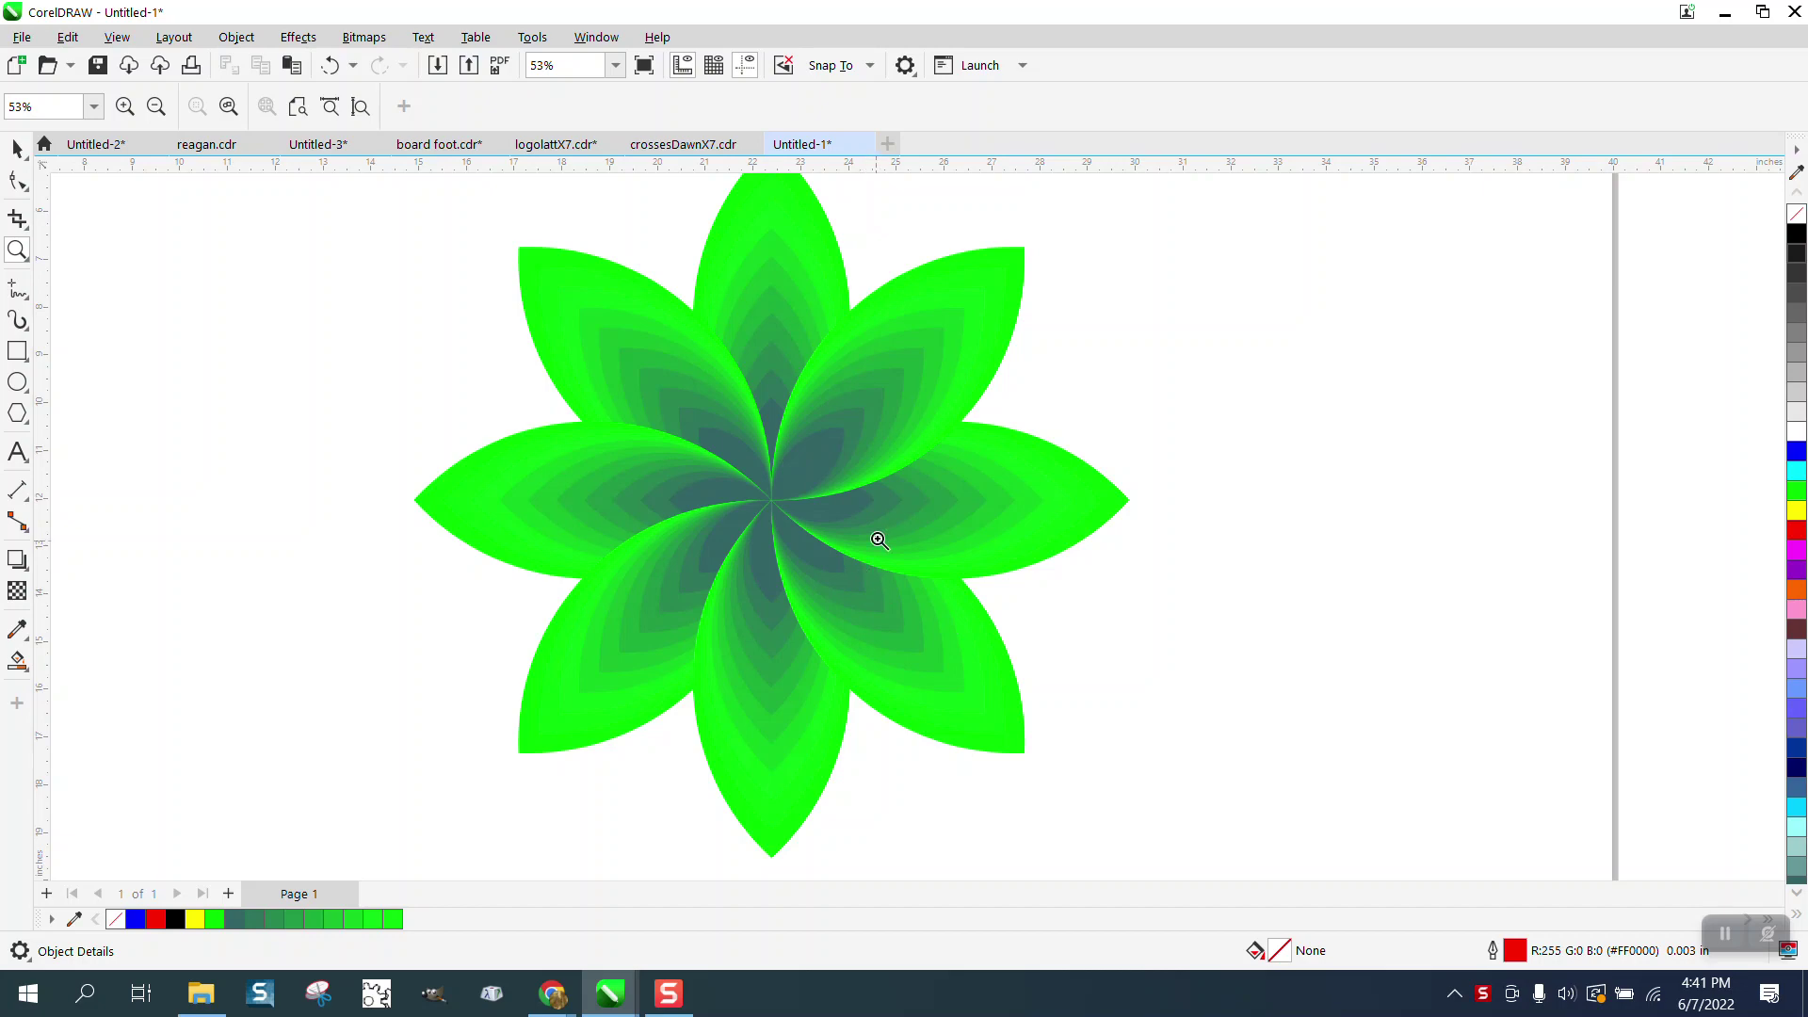
pyautogui.scroll(-2, 872, 513)
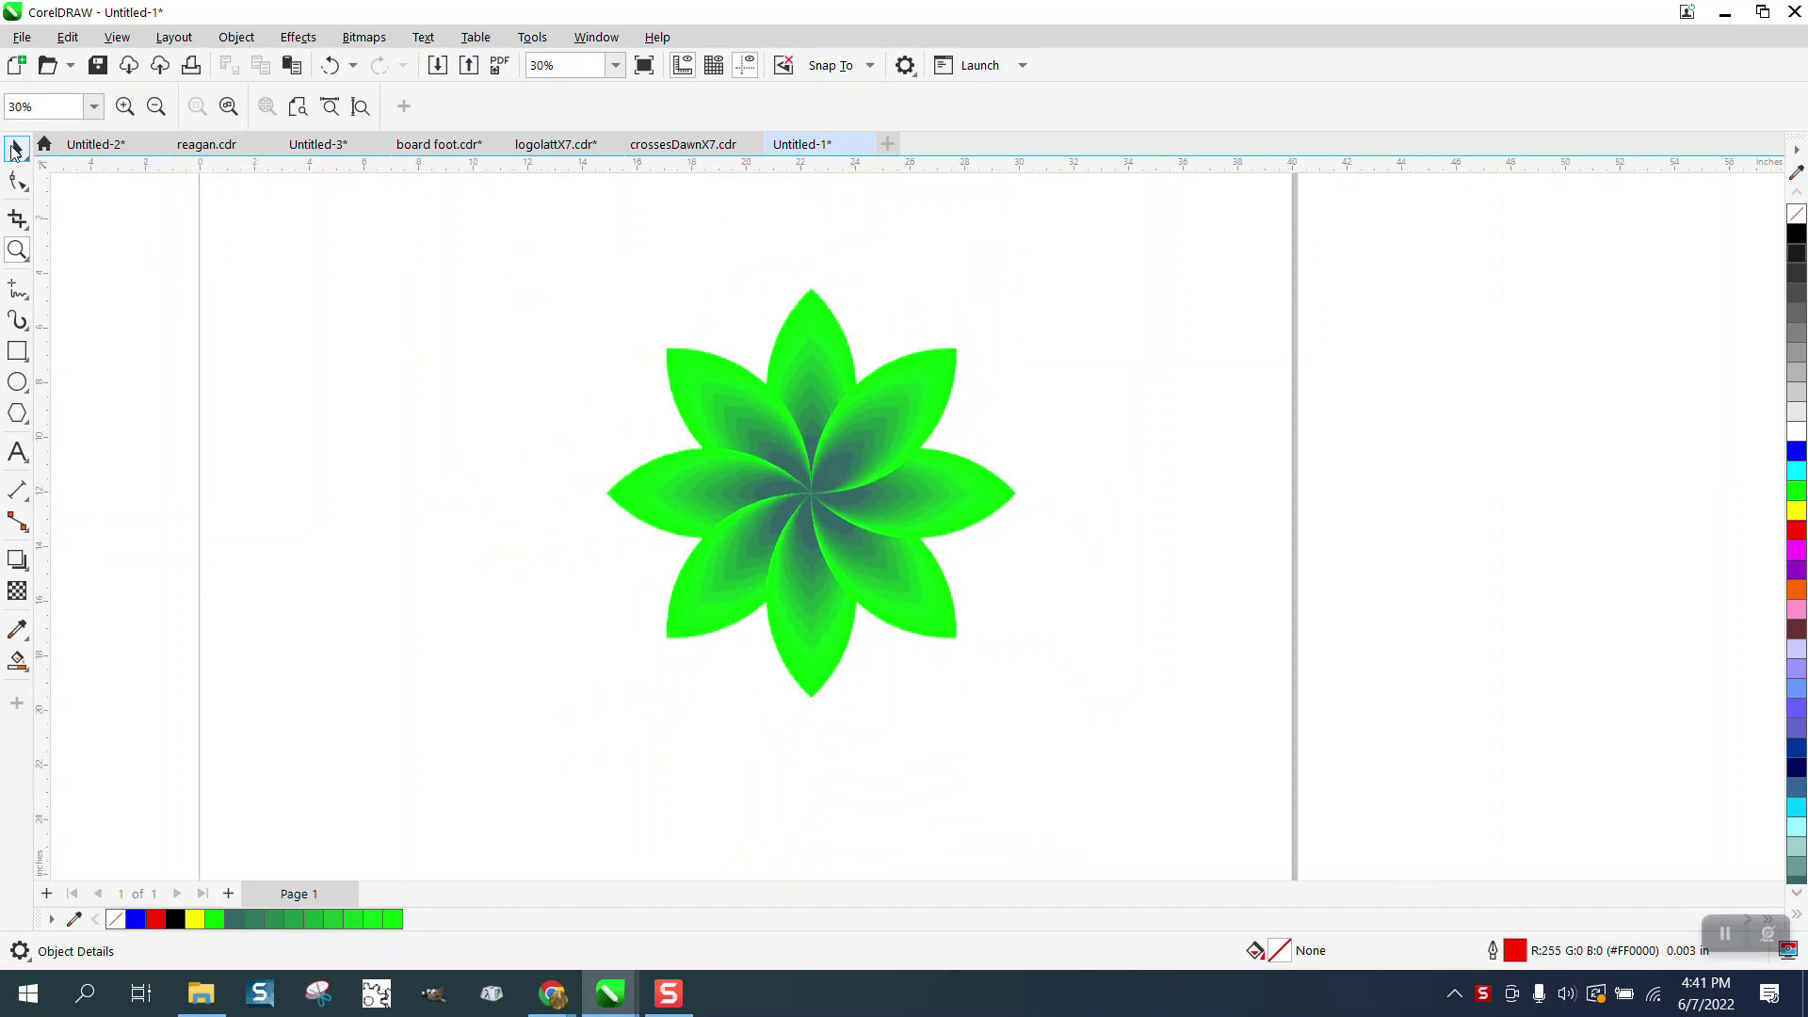
pyautogui.click(15, 148)
pyautogui.moveTo(1171, 736); pyautogui.dragTo(1171, 736)
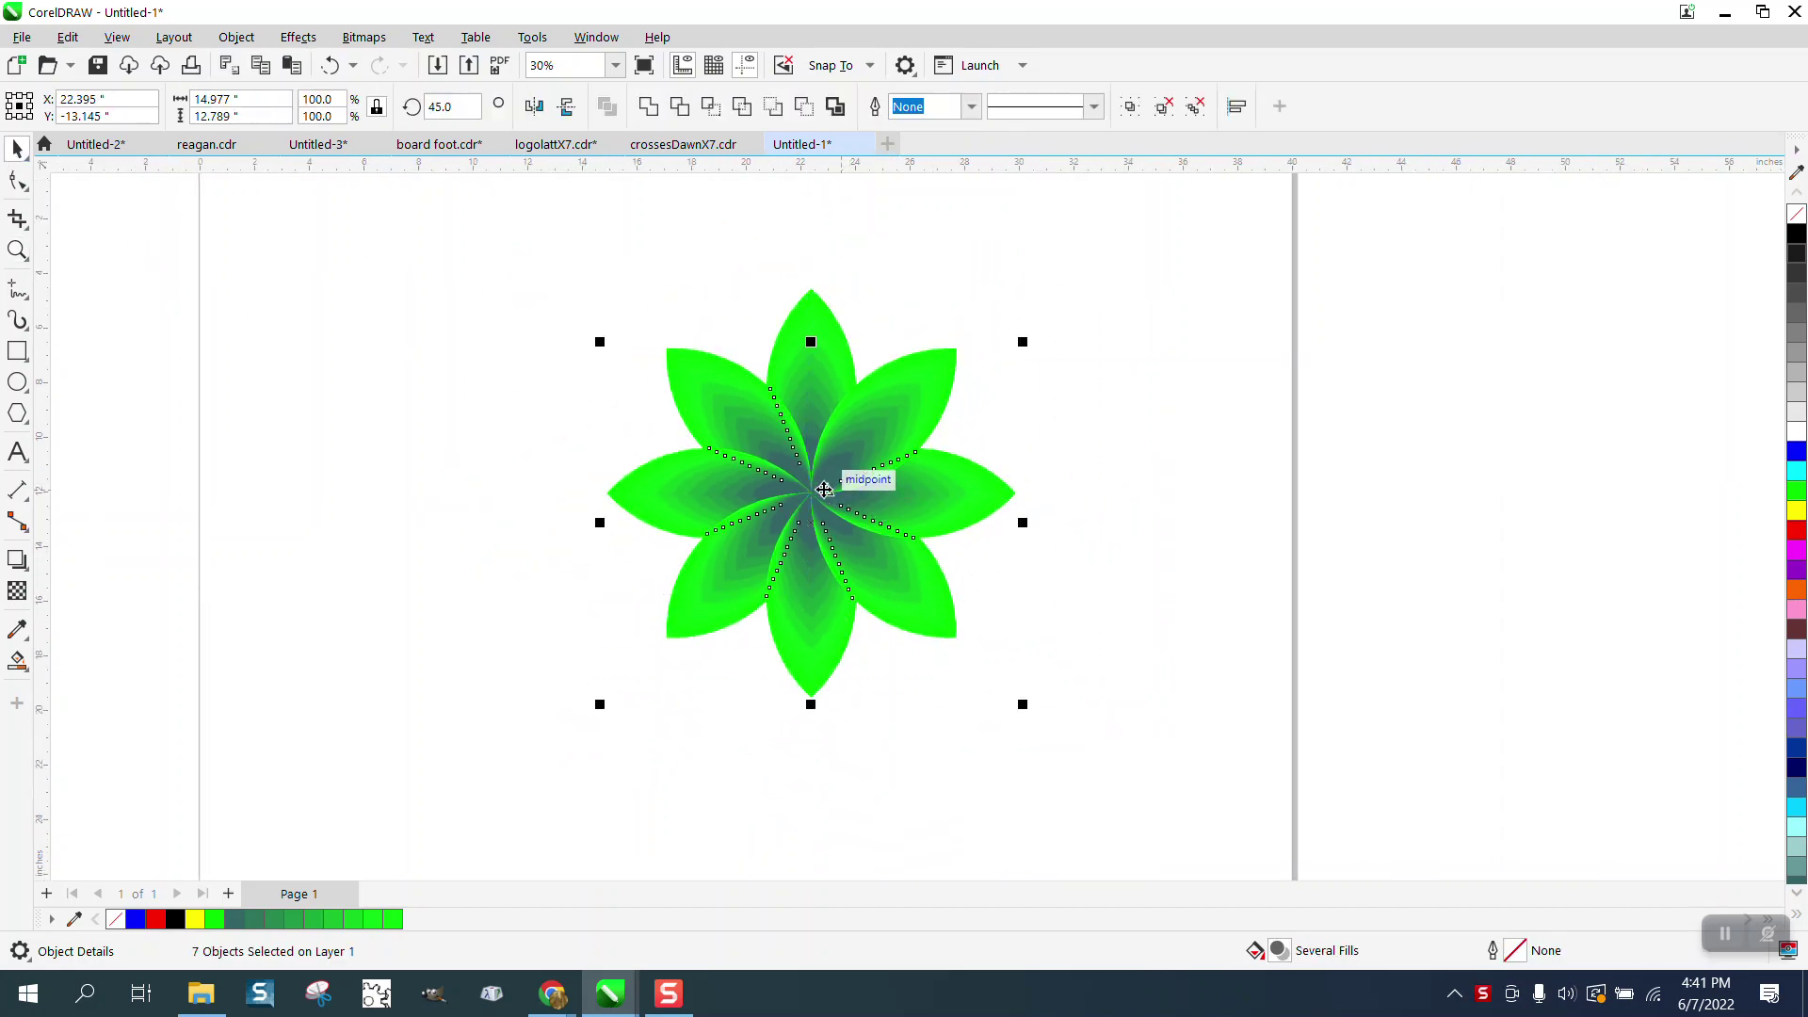
pyautogui.moveTo(816, 490); pyautogui.dragTo(1346, 480)
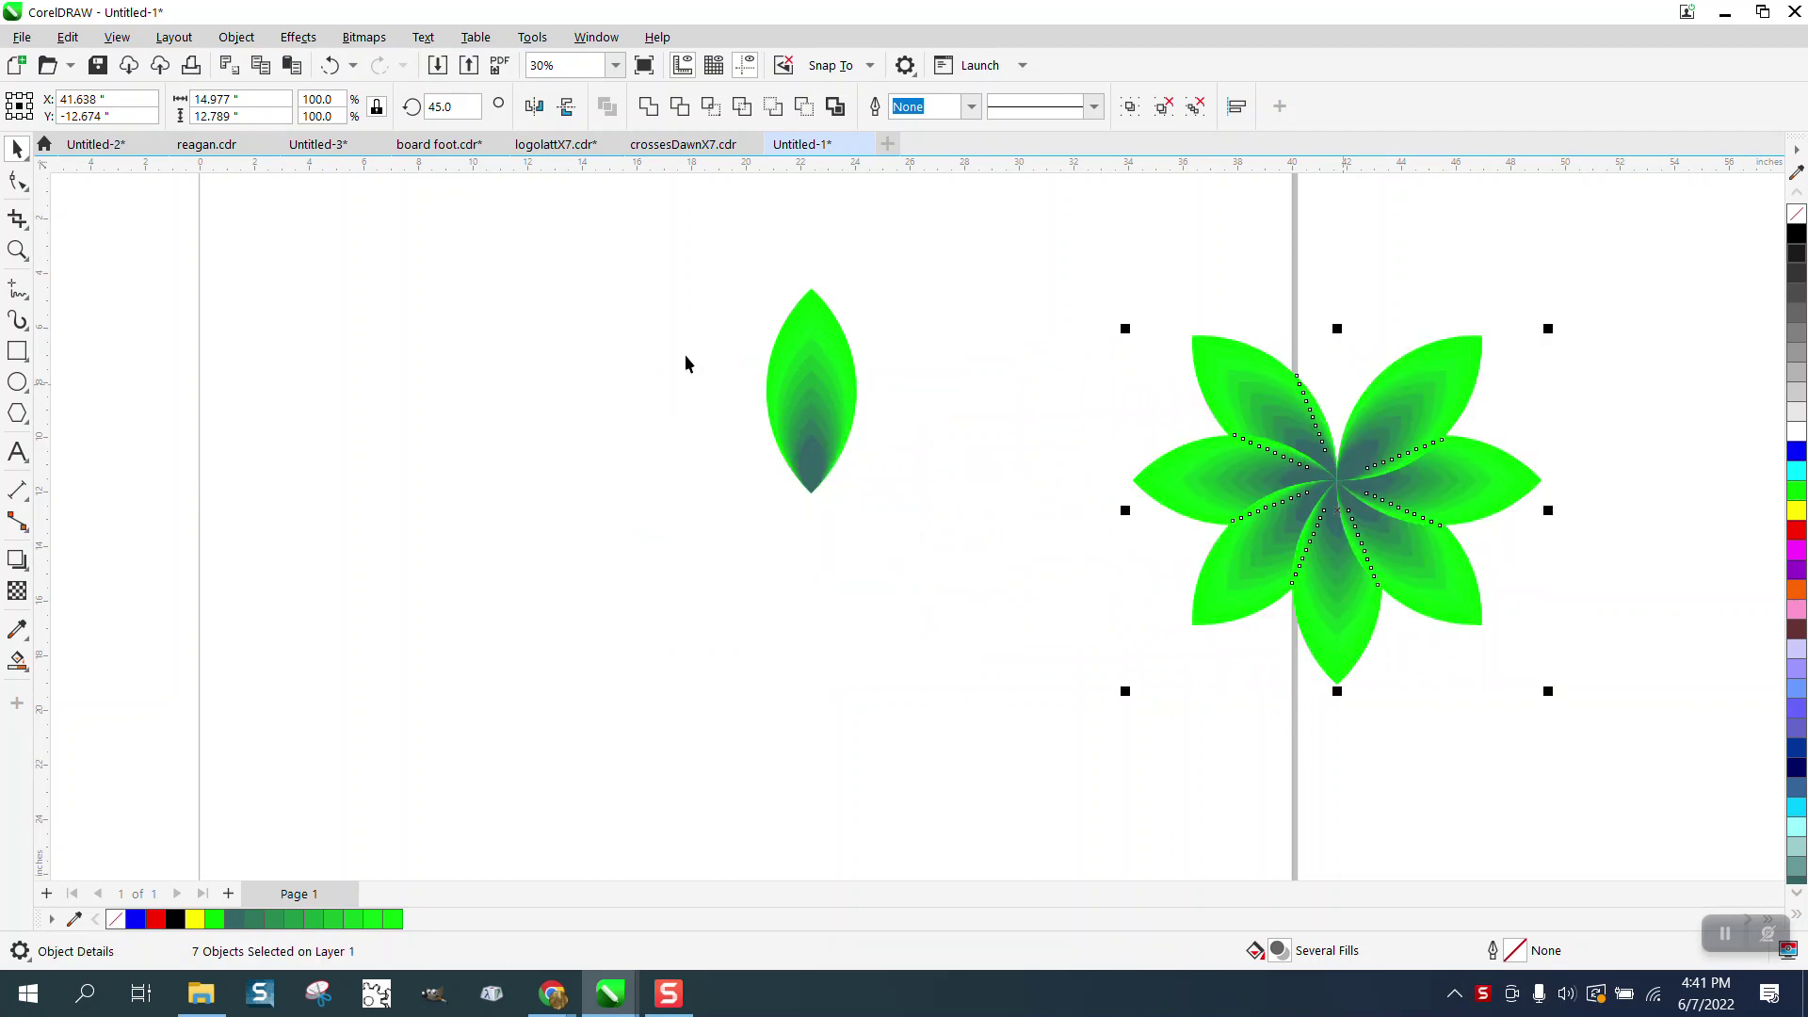
pyautogui.moveTo(621, 252); pyautogui.dragTo(871, 471)
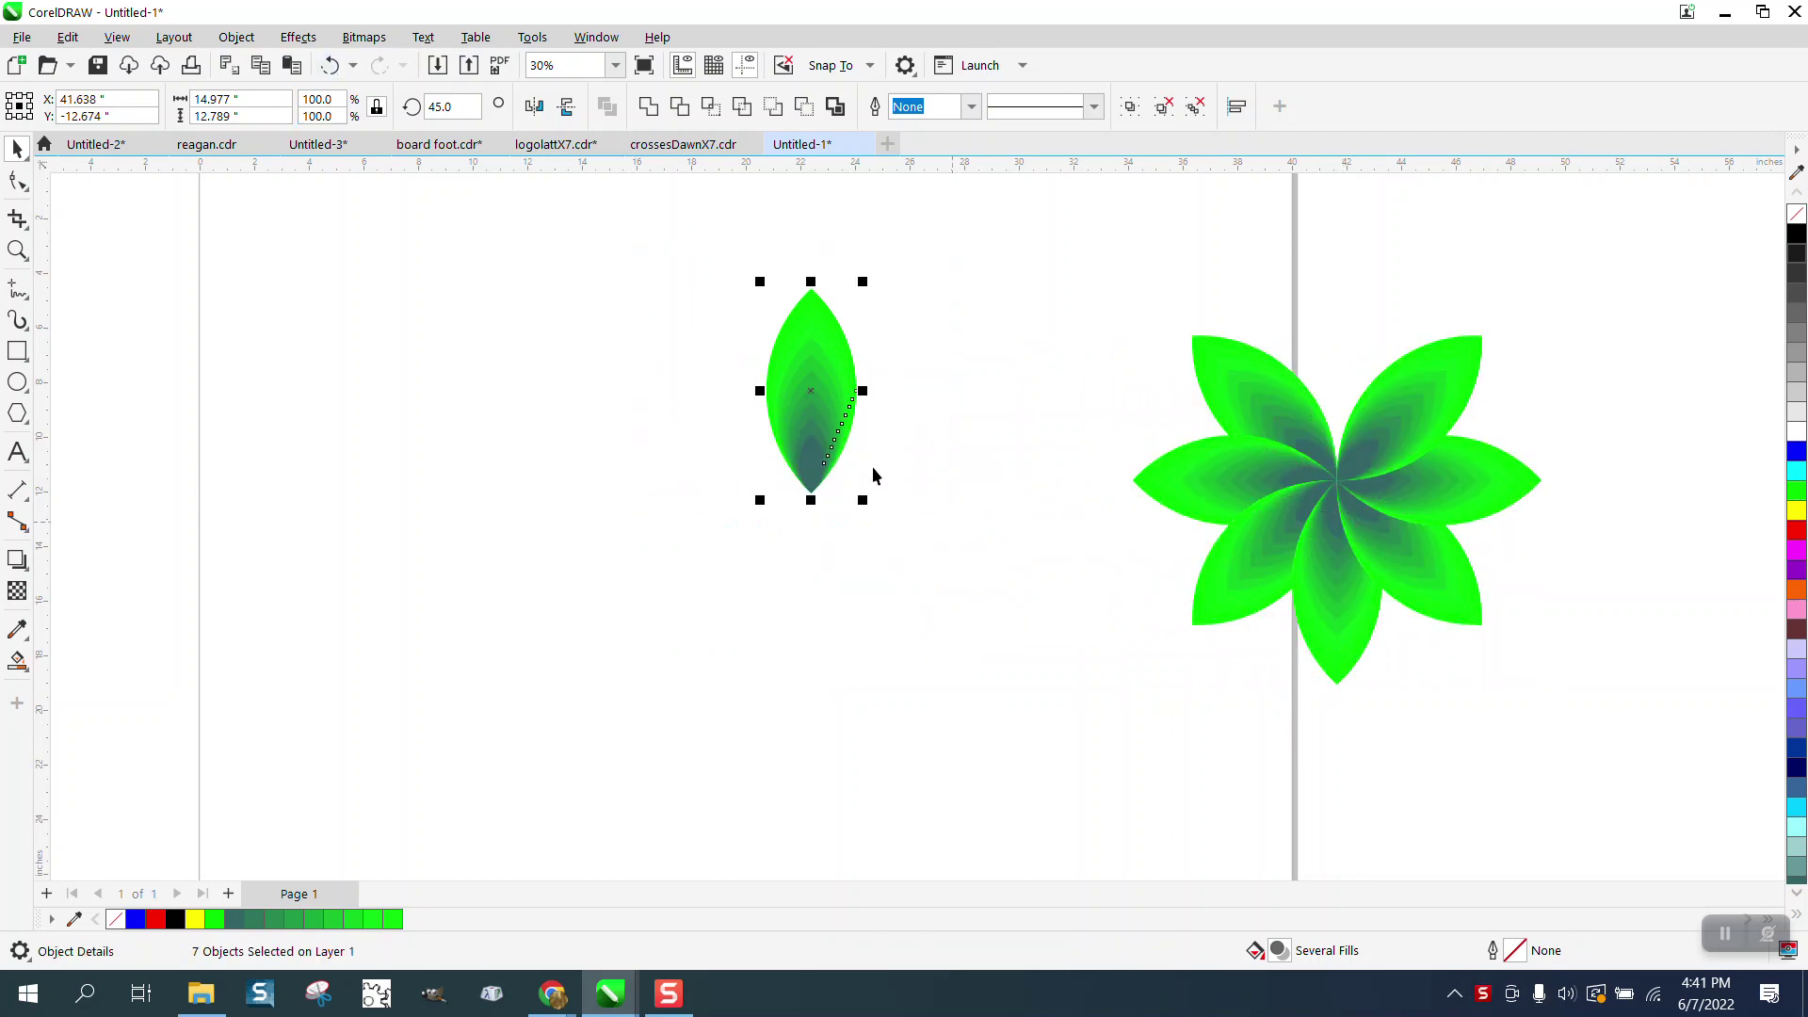
pyautogui.moveTo(815, 392); pyautogui.dragTo(1342, 295)
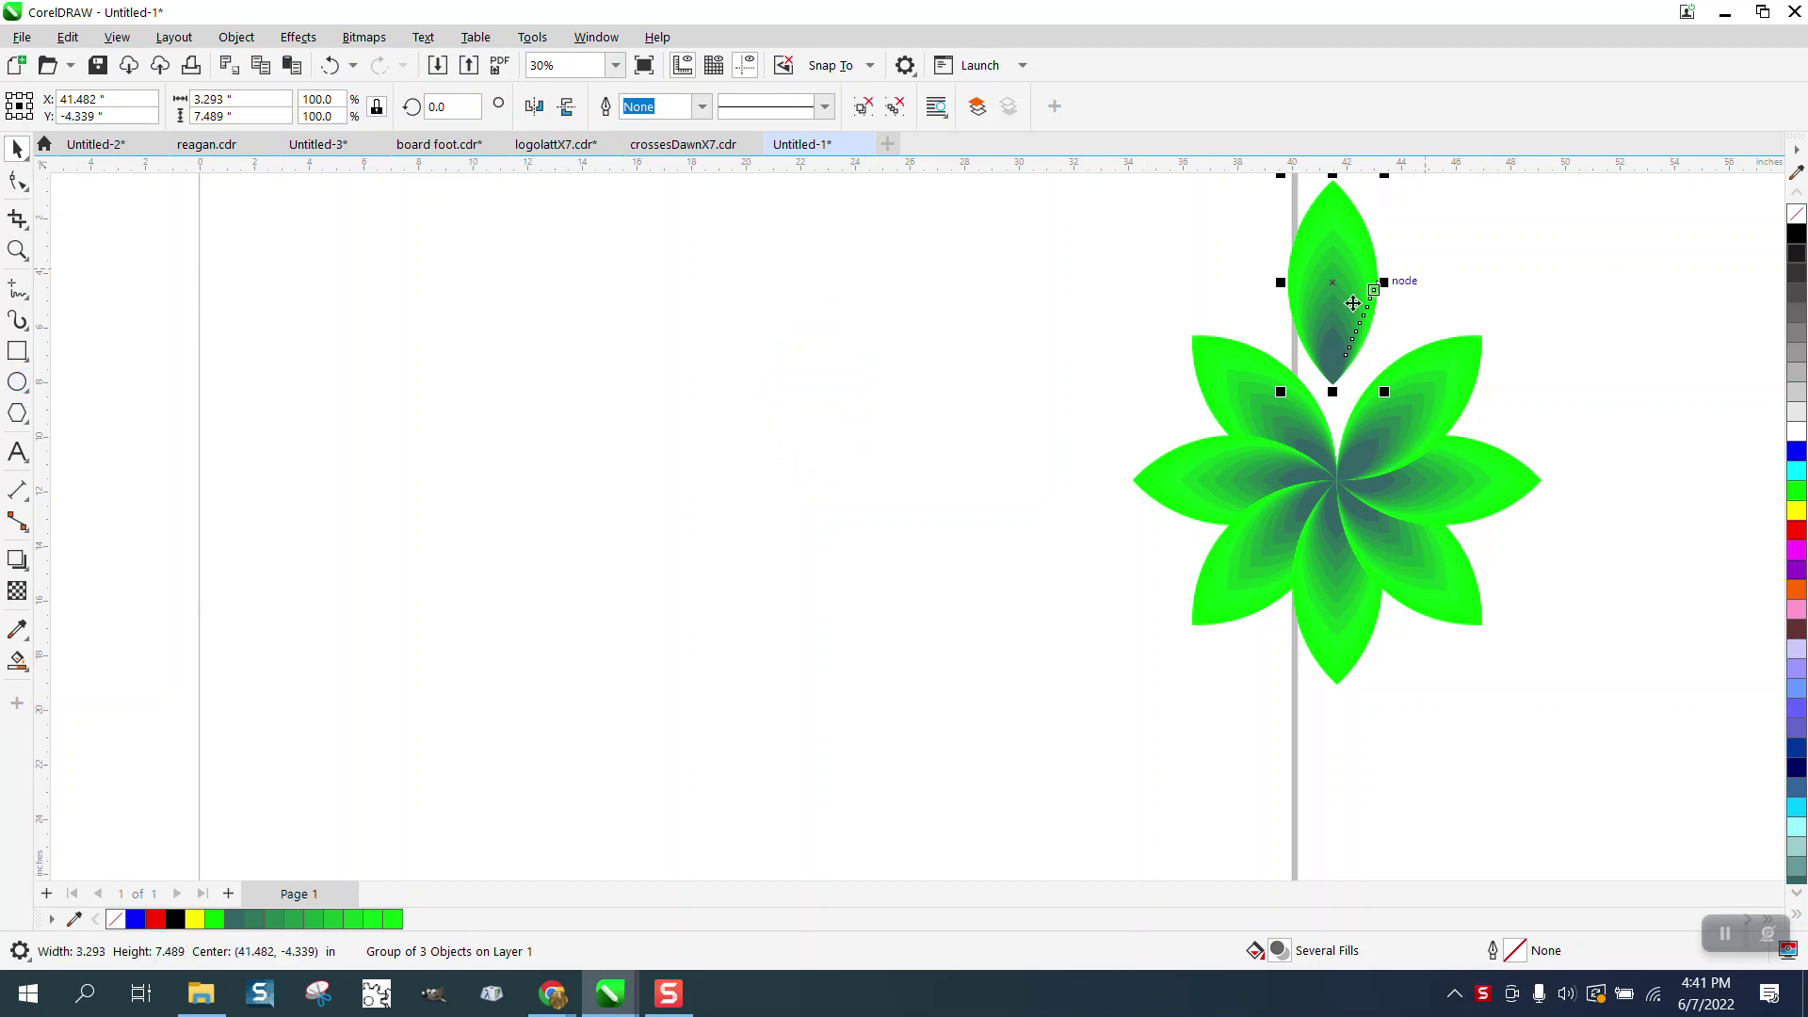
# Step: Draw a circle and place an equal overlapping copy to its right
pyautogui.click(16, 383)
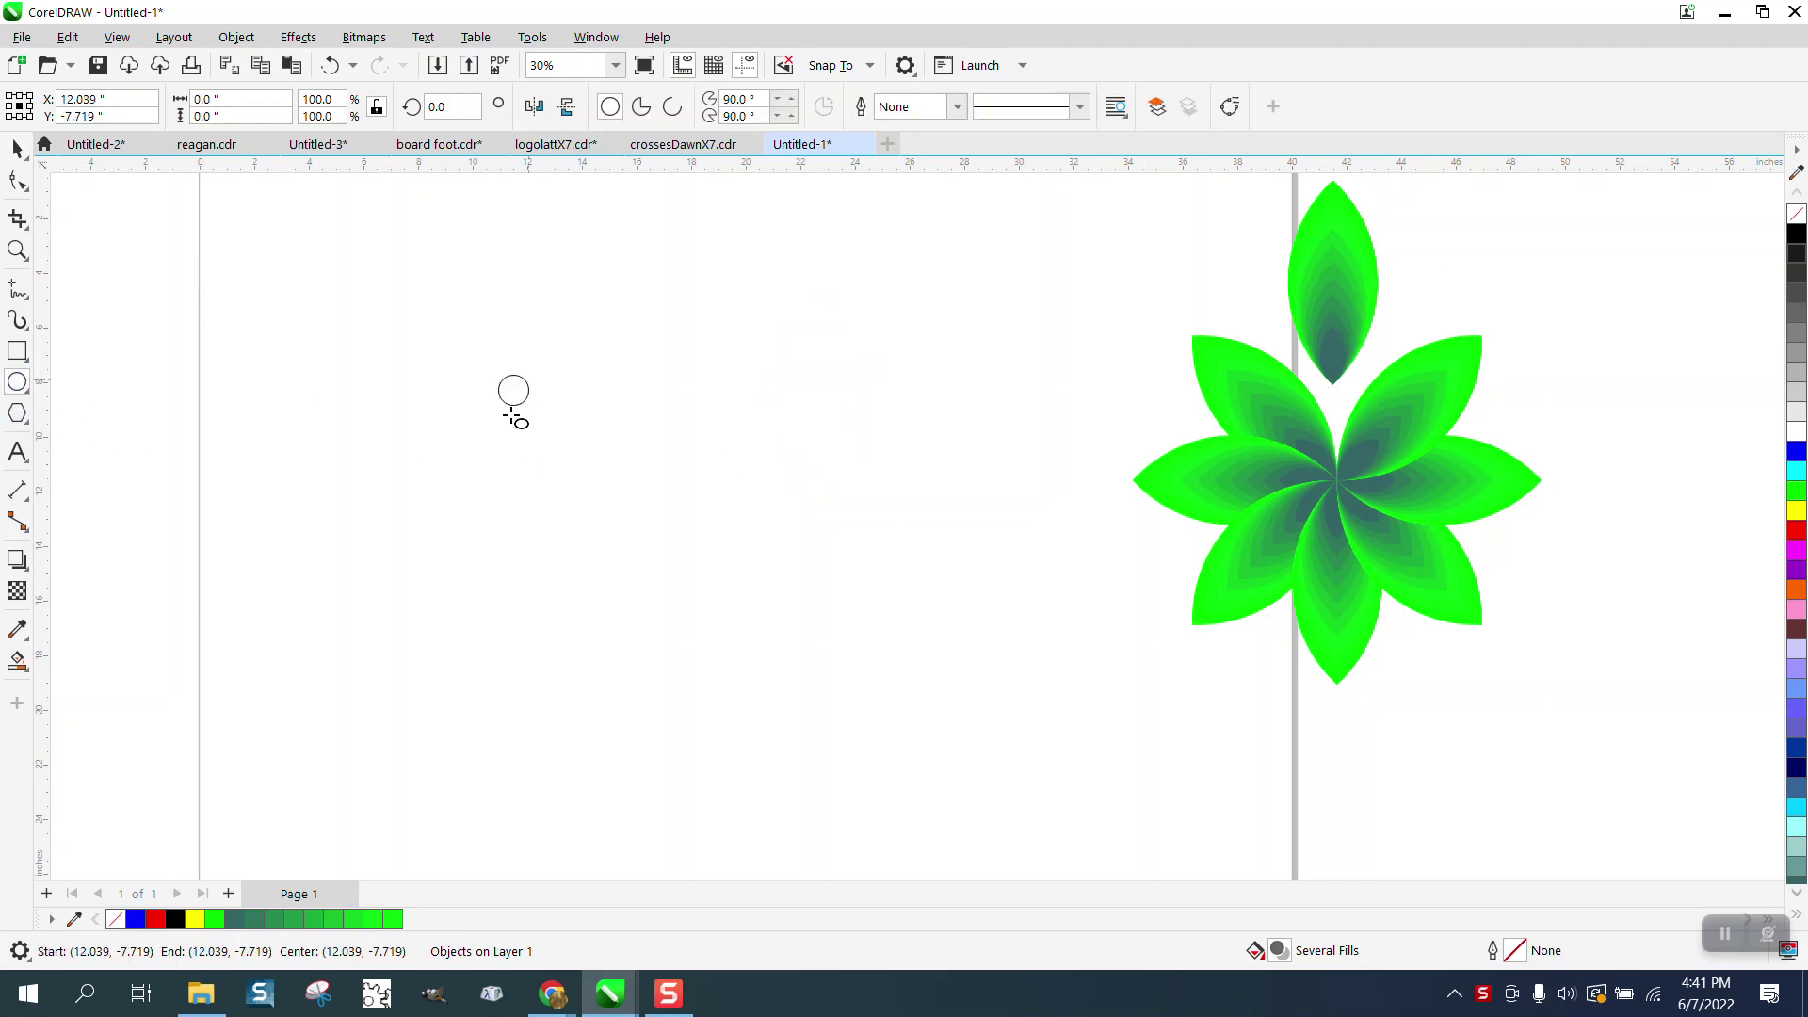
pyautogui.moveTo(534, 369); pyautogui.dragTo(411, 596)
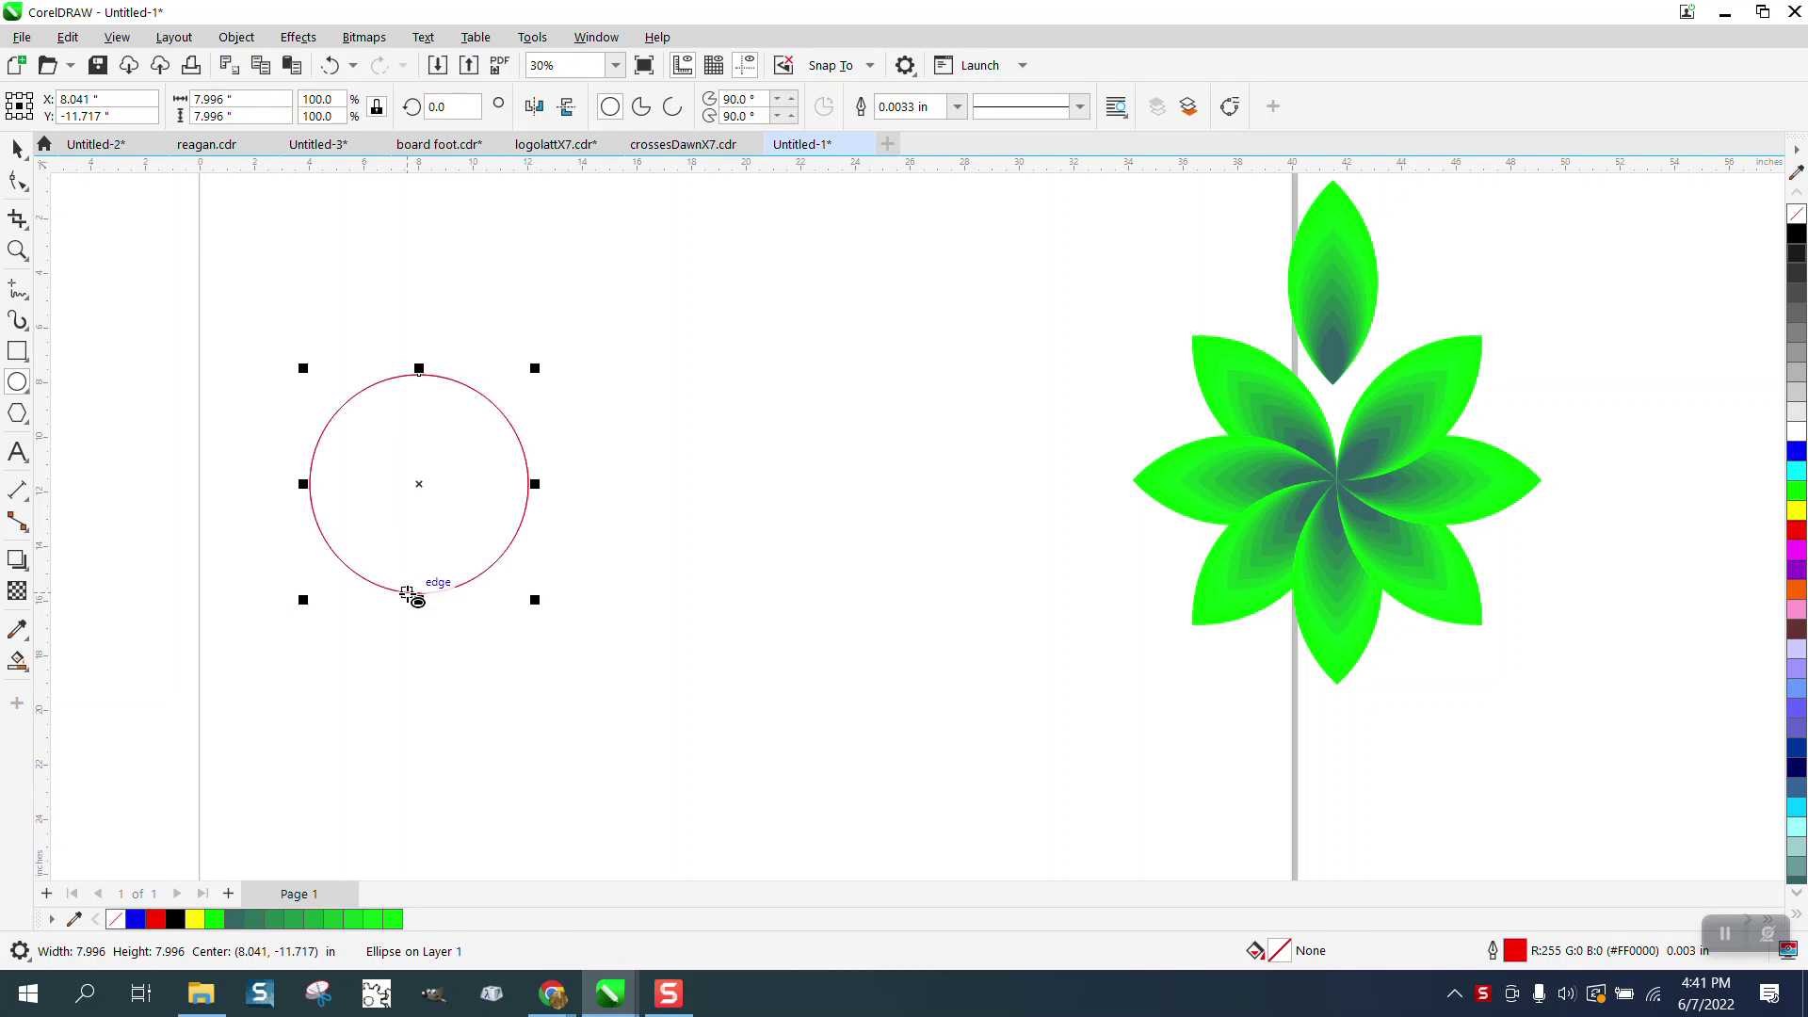
pyautogui.click(16, 149)
pyautogui.moveTo(426, 491); pyautogui.dragTo(551, 497)
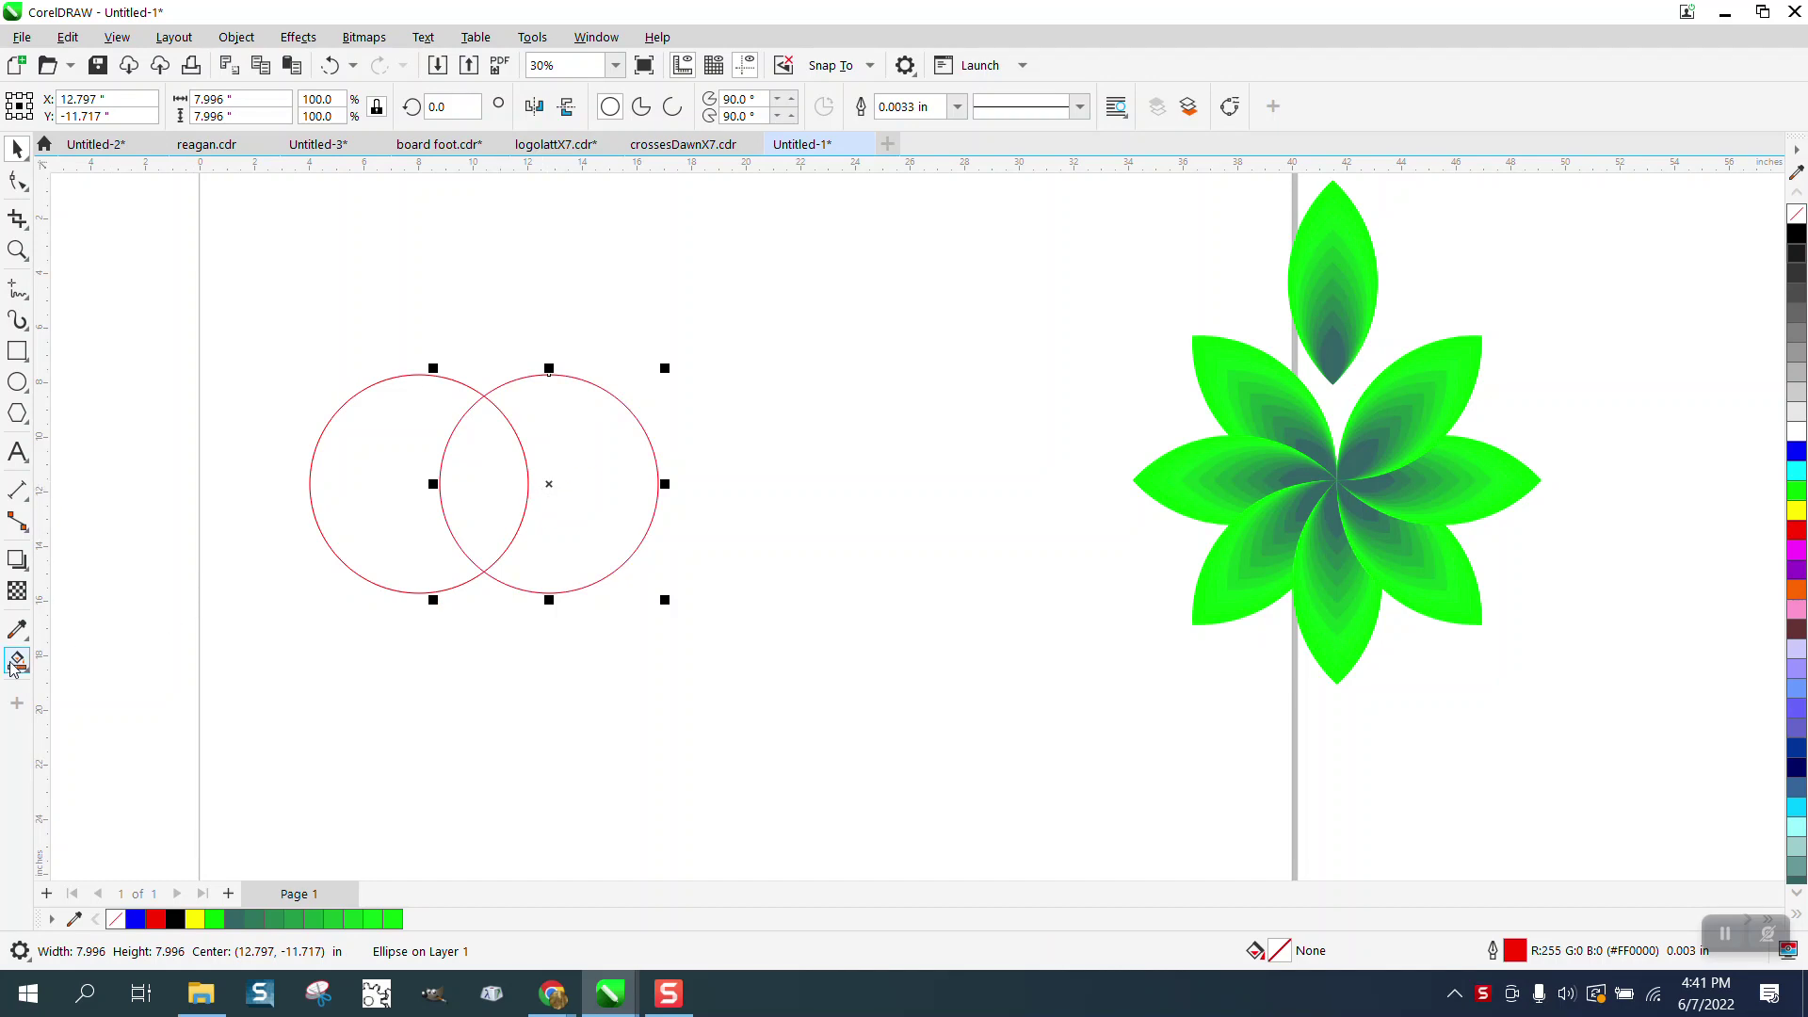
# Step: Smart Fill the circles' overlap into a lens, move it aside unfilled, and select the circles
pyautogui.click(13, 665)
pyautogui.click(513, 507)
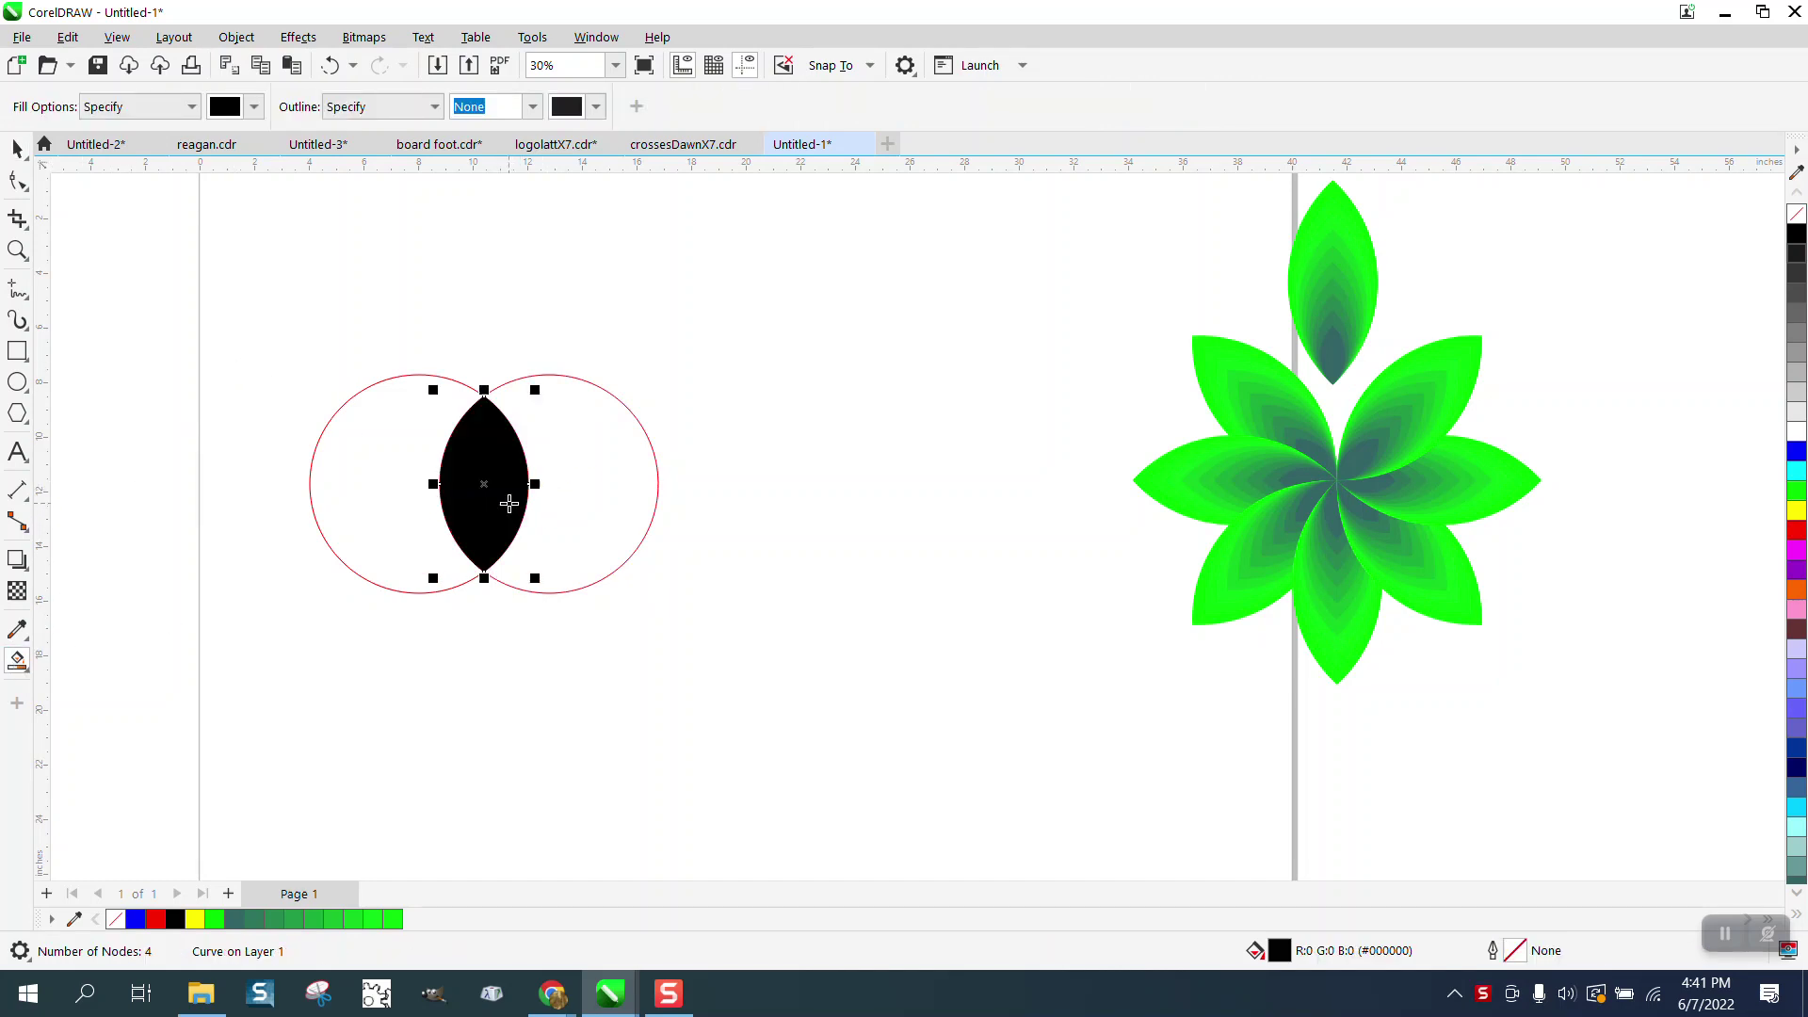
pyautogui.click(17, 149)
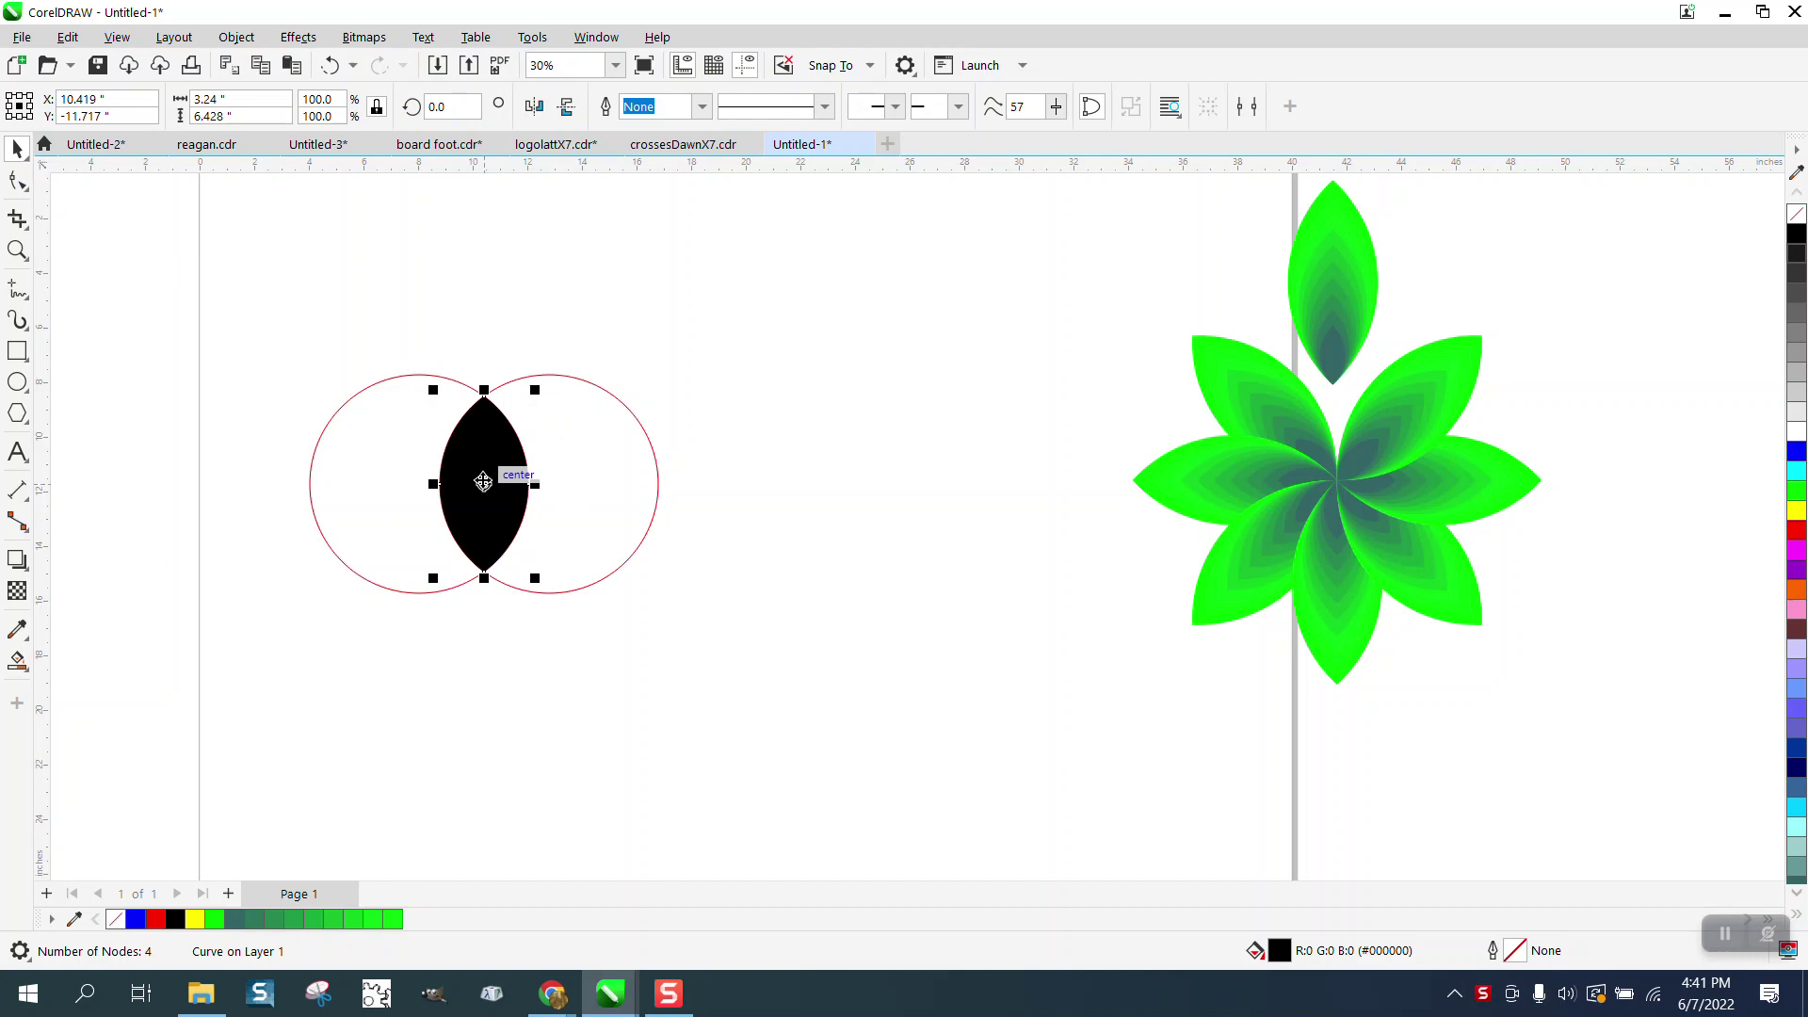
pyautogui.moveTo(484, 484); pyautogui.dragTo(784, 475)
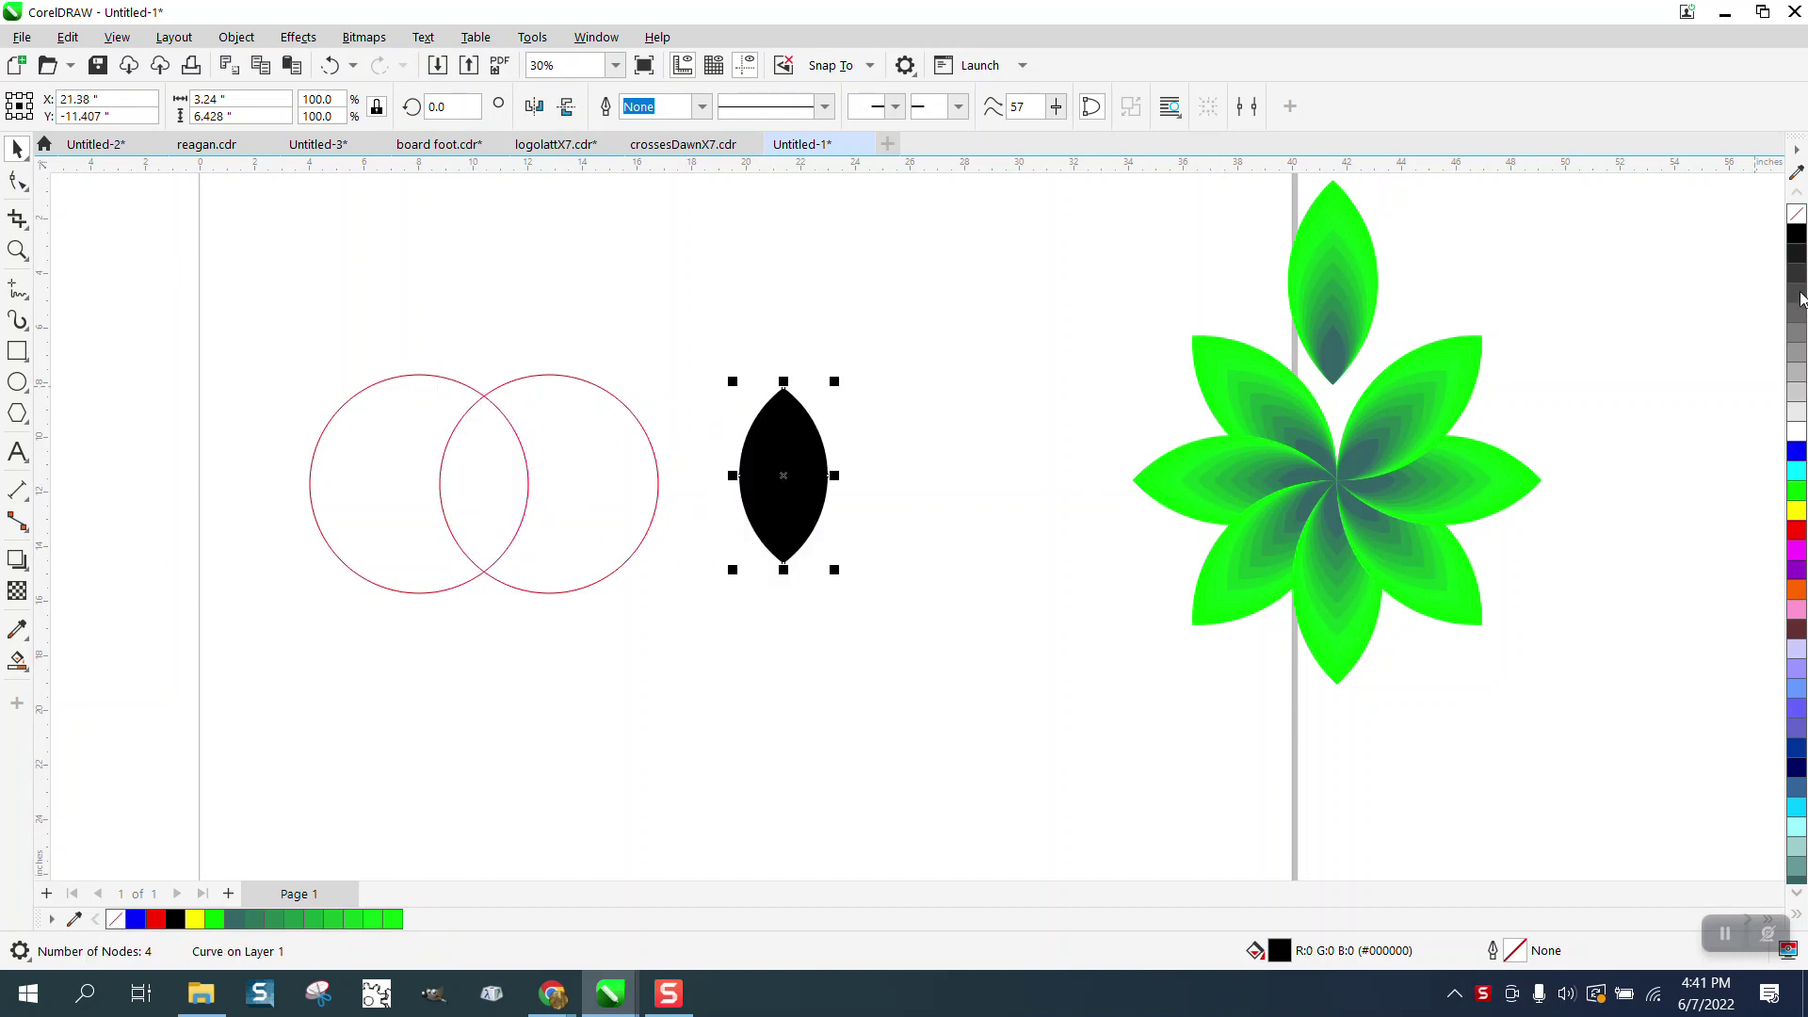
pyautogui.click(1796, 214)
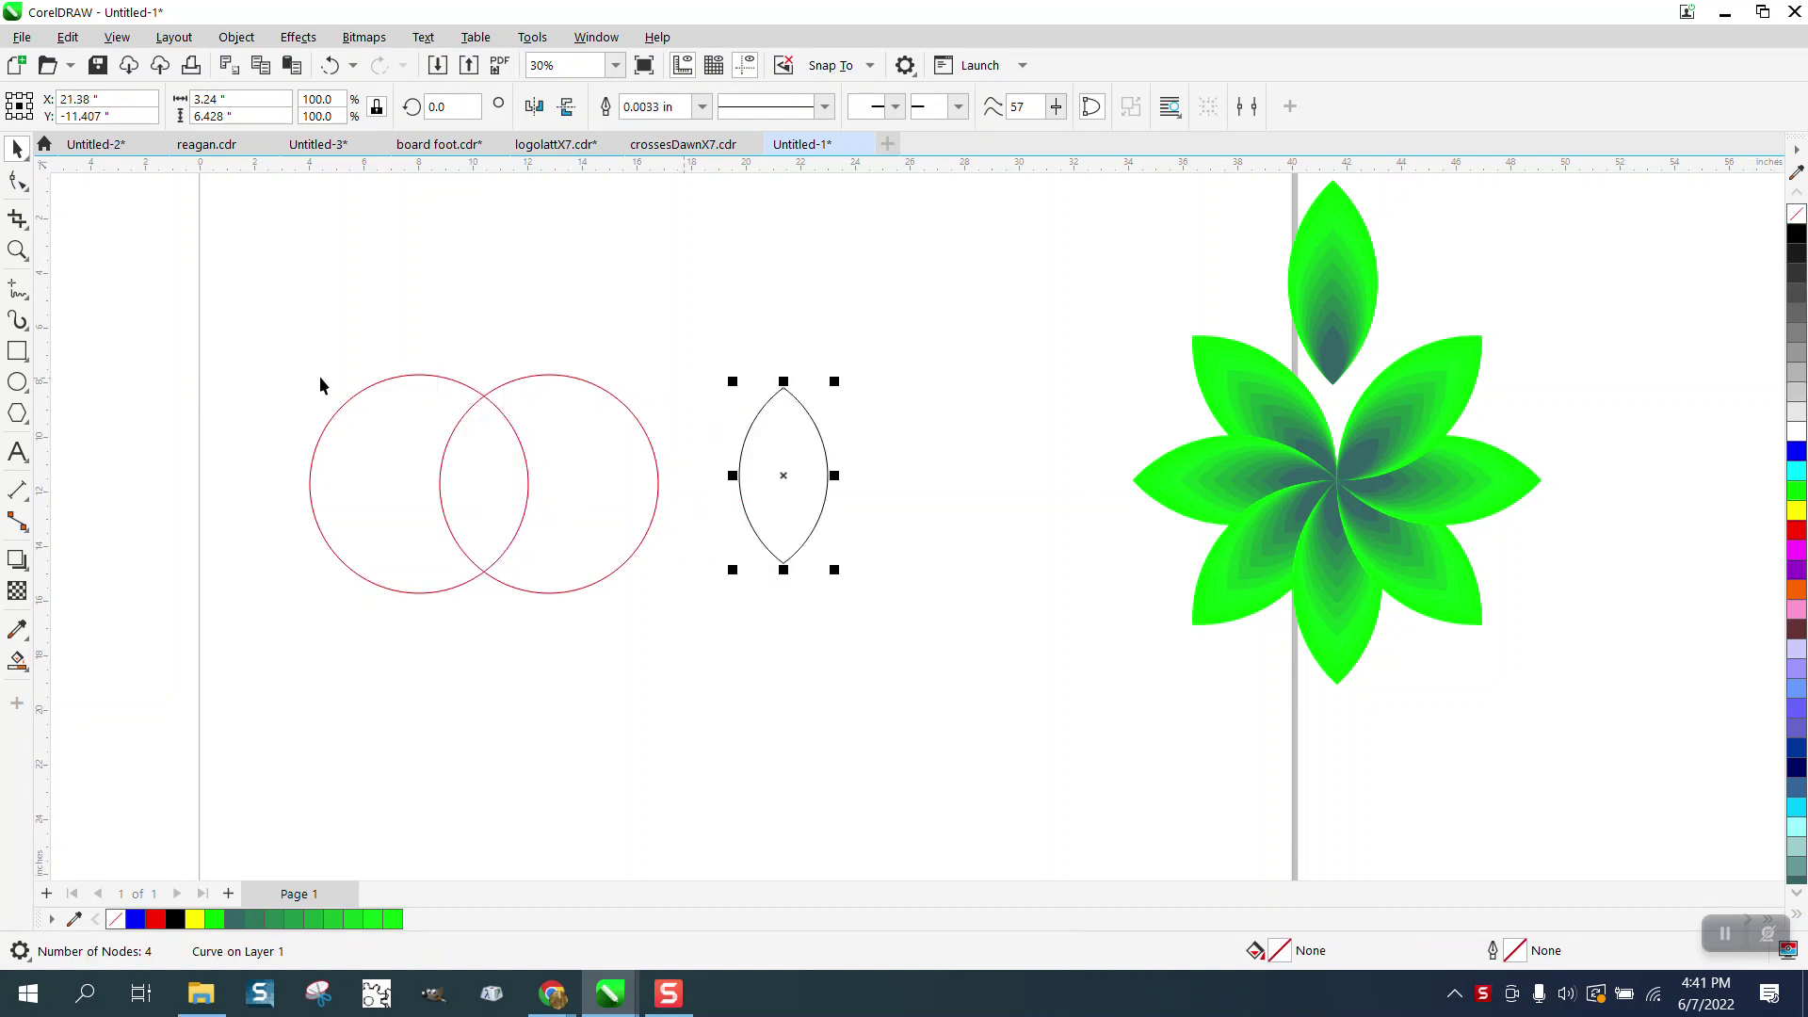
pyautogui.moveTo(292, 329); pyautogui.dragTo(680, 636)
# Step: Delete the two circles, centre the lens on the page with P, and zoom in
pyautogui.press('Delete')
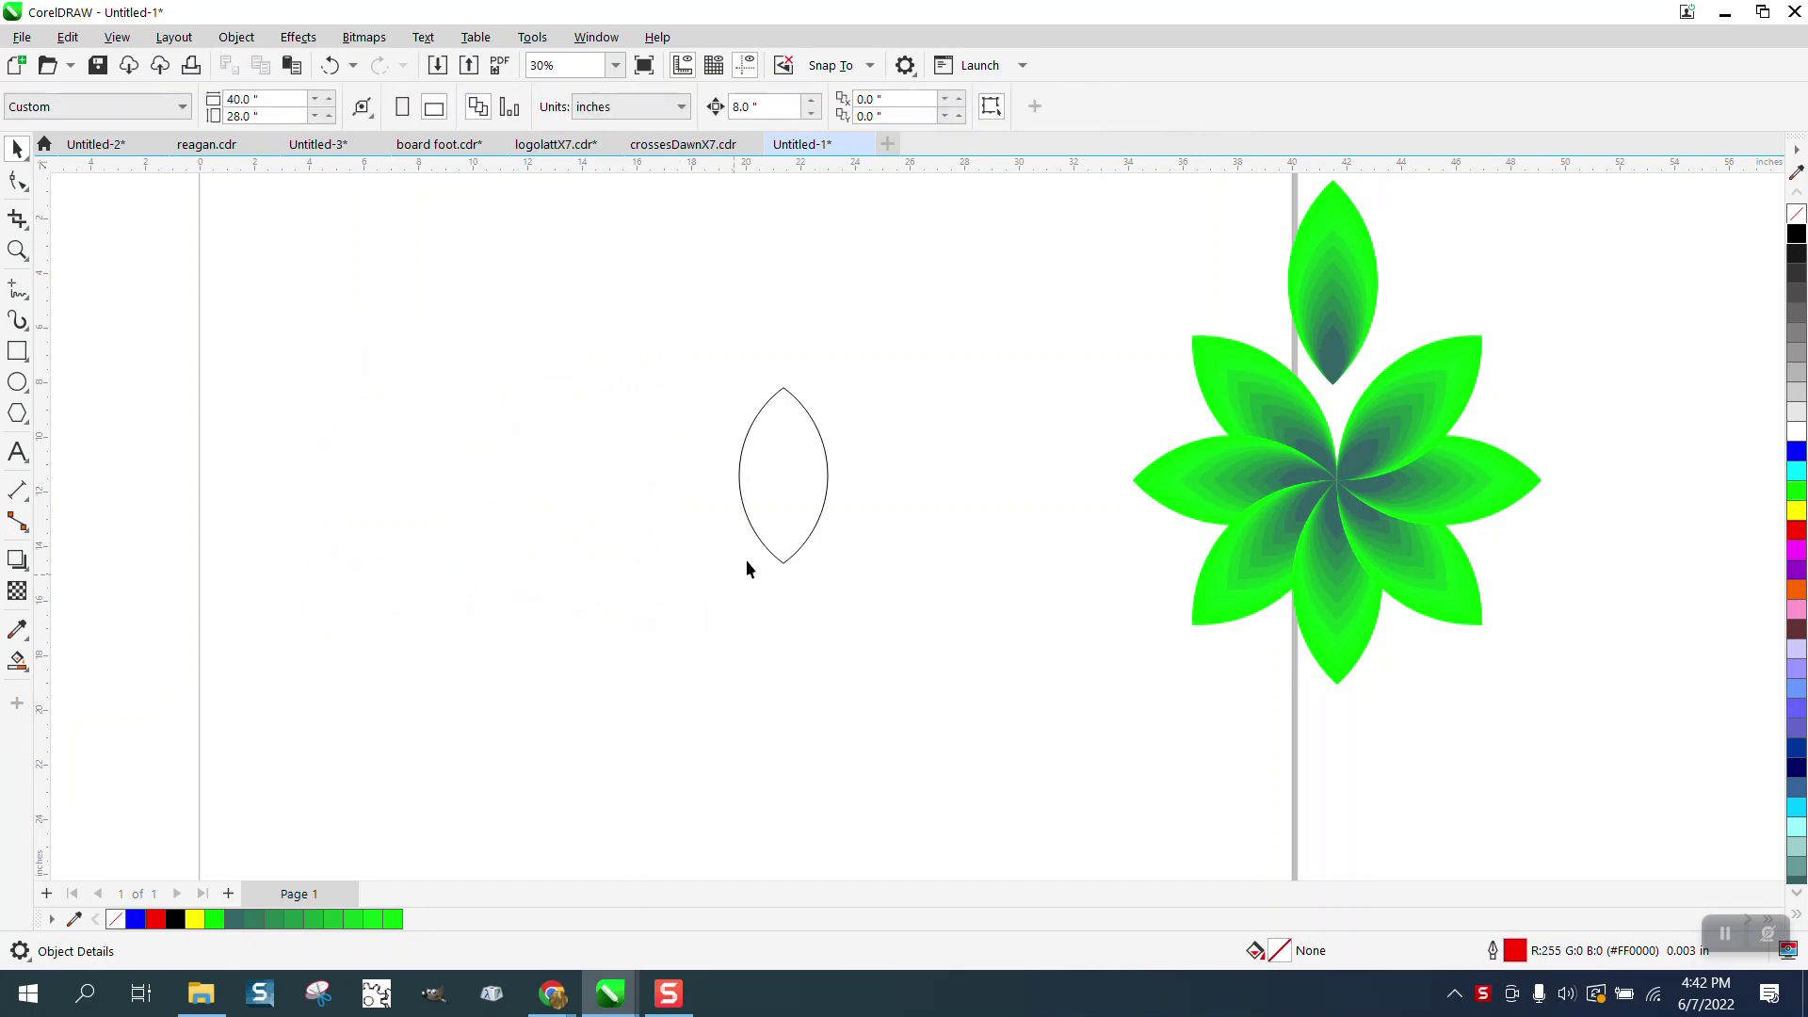
pyautogui.click(782, 499)
pyautogui.press('p')
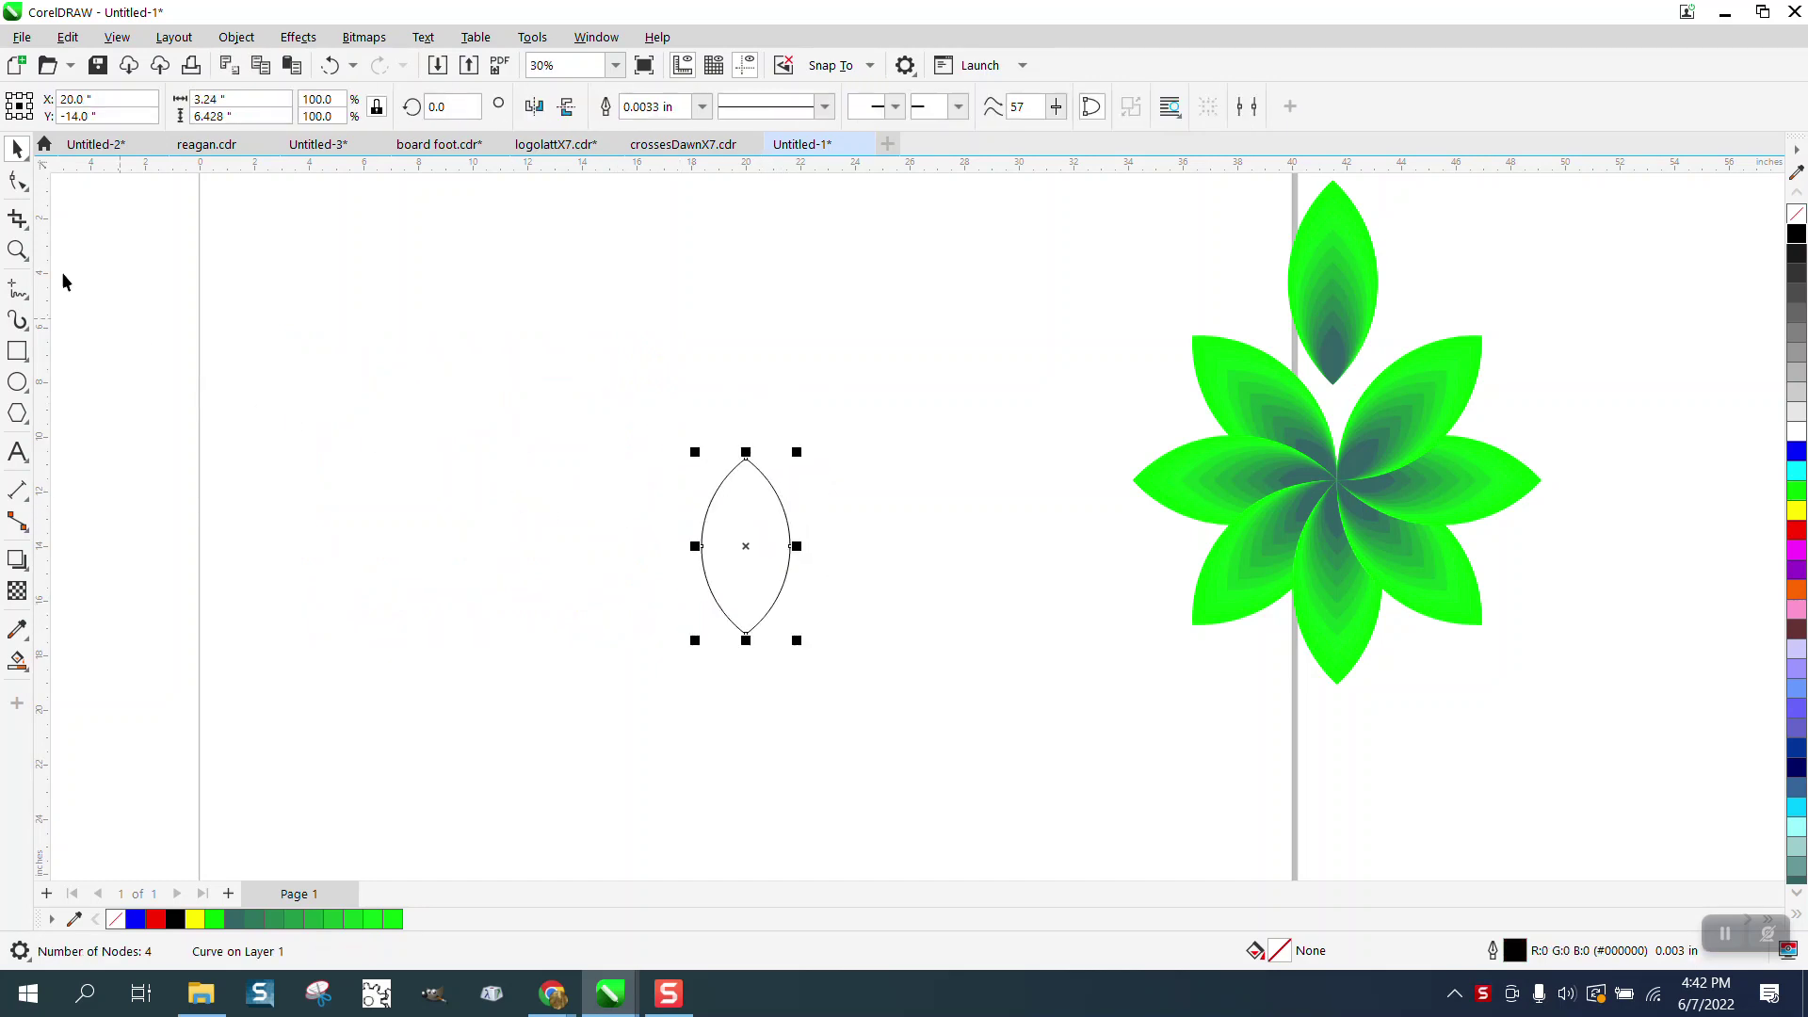
pyautogui.click(17, 250)
pyautogui.click(786, 579)
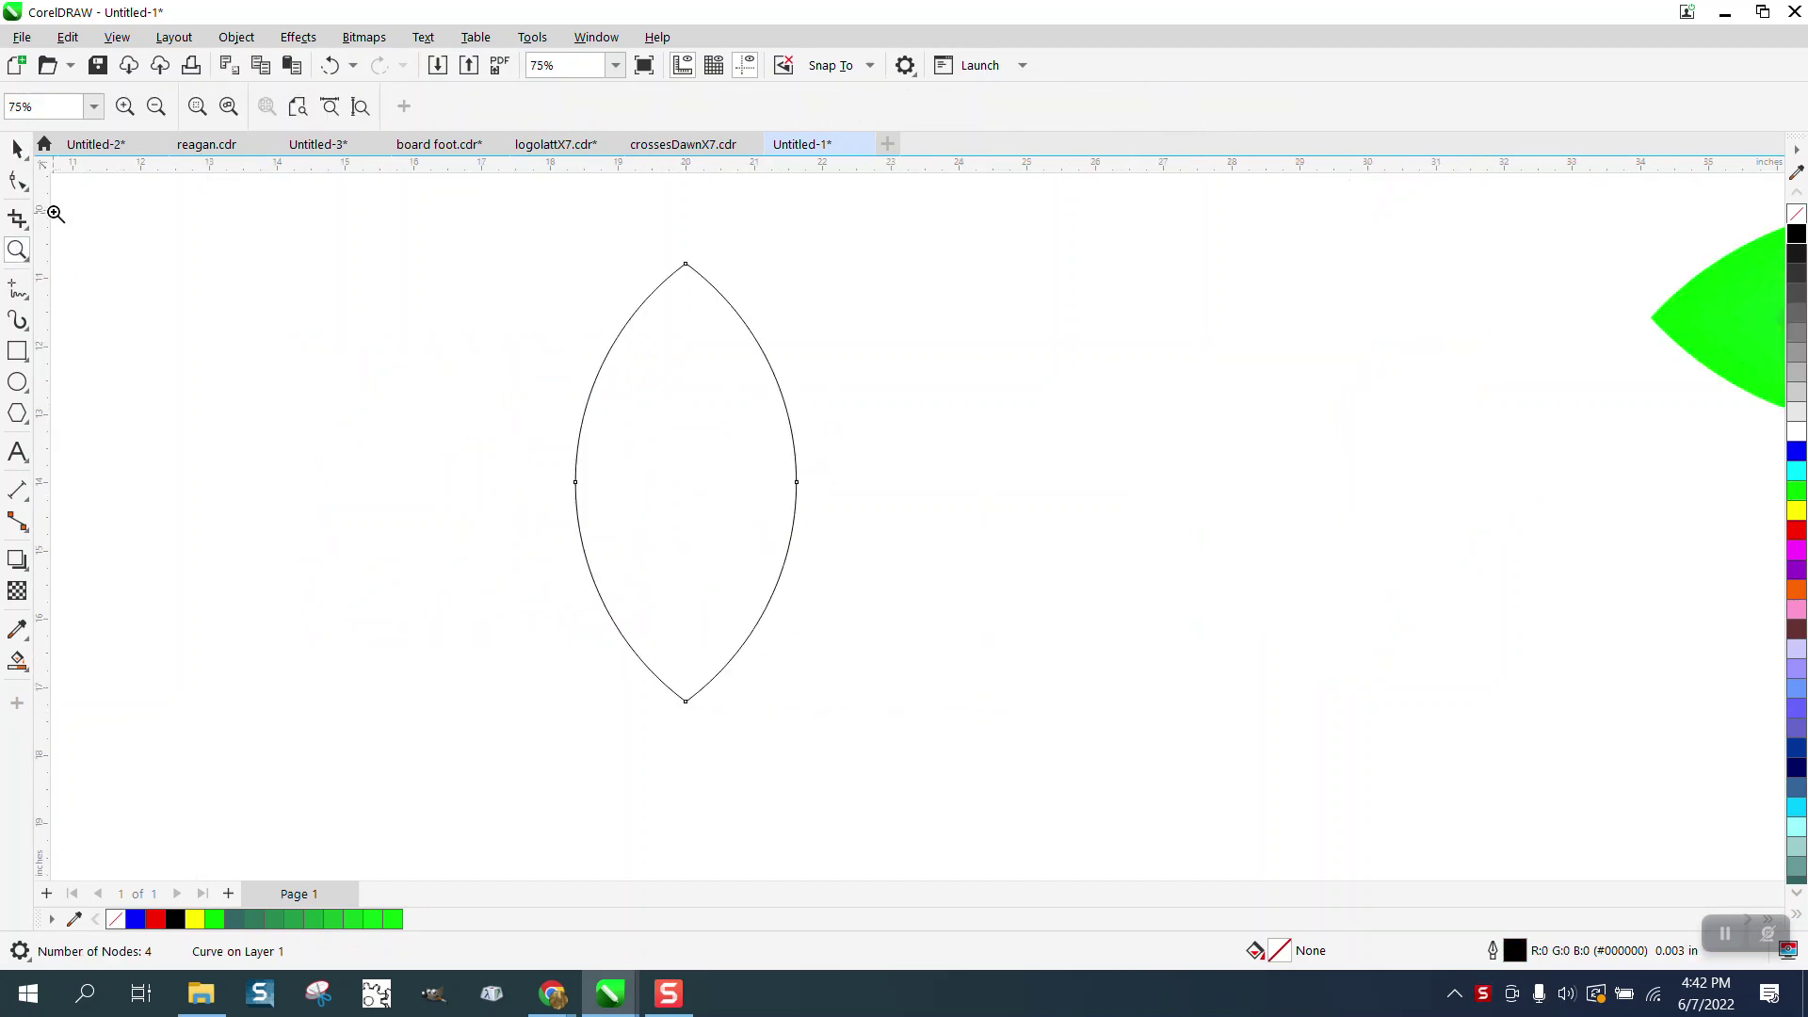
# Step: Add a 22.5% copy of the lens inside it, bottom-aligned to the large lens's tip
pyautogui.click(17, 148)
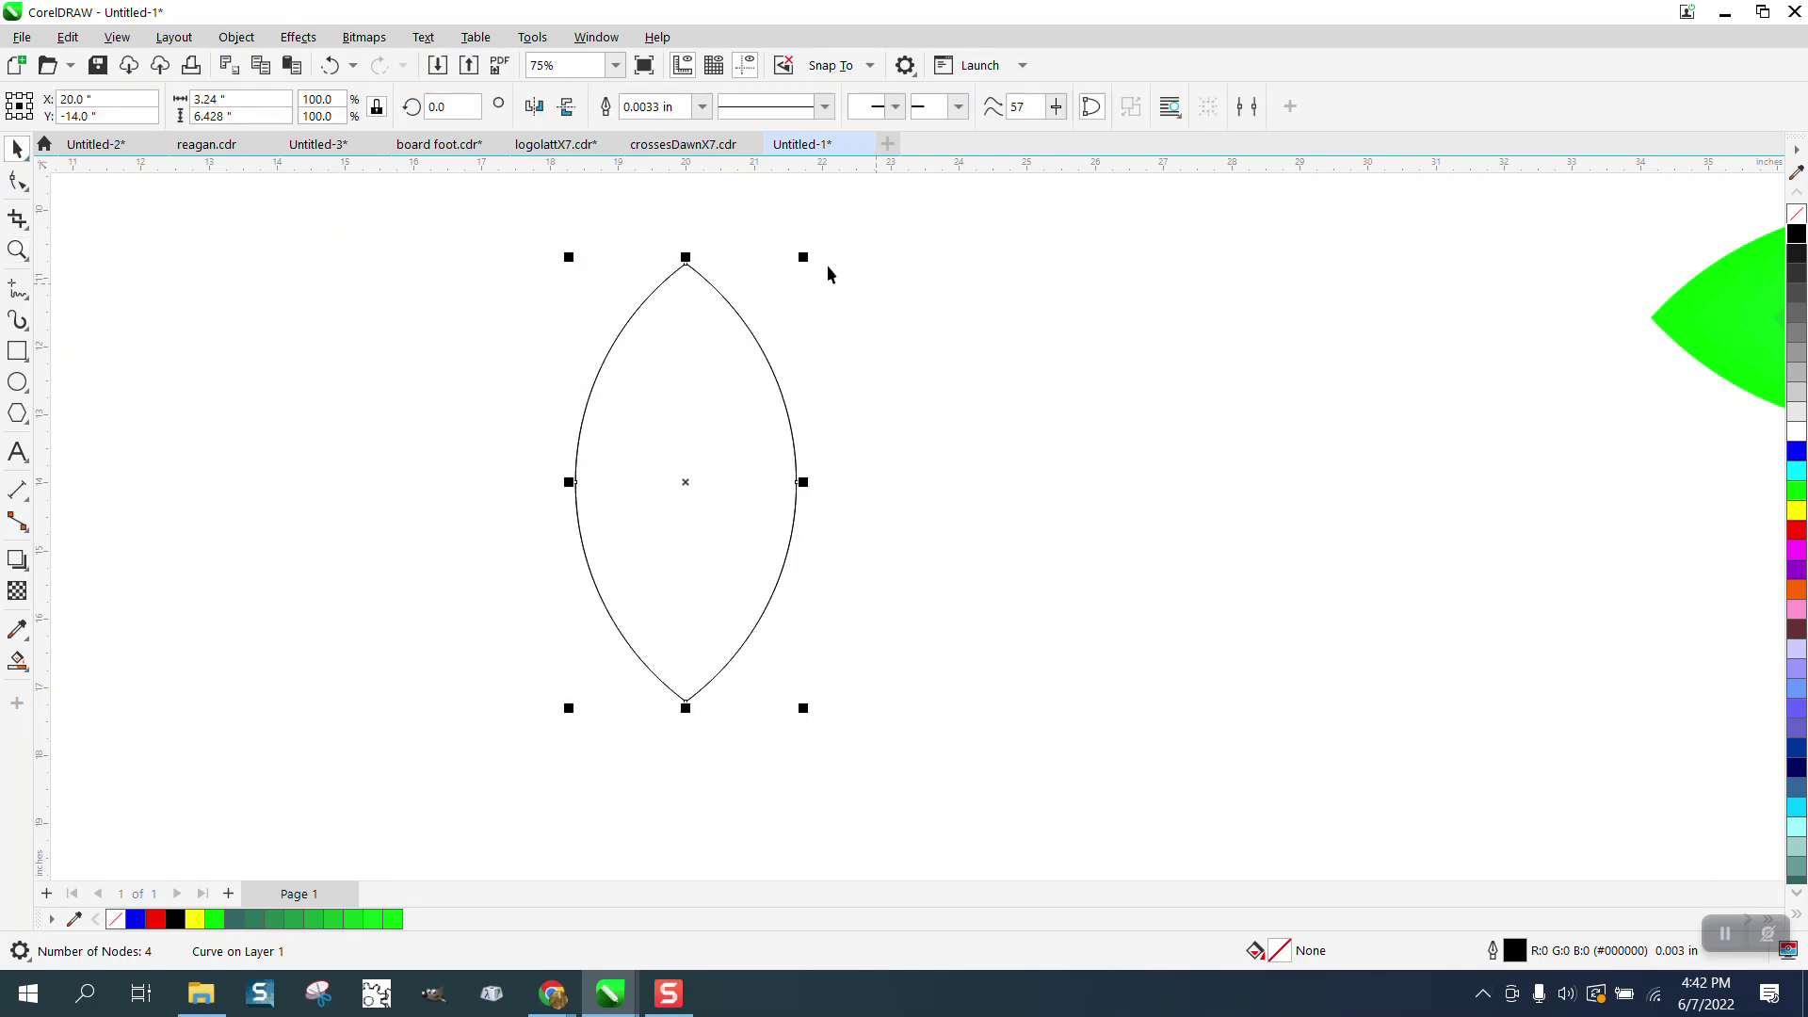
pyautogui.moveTo(805, 257); pyautogui.dragTo(759, 425)
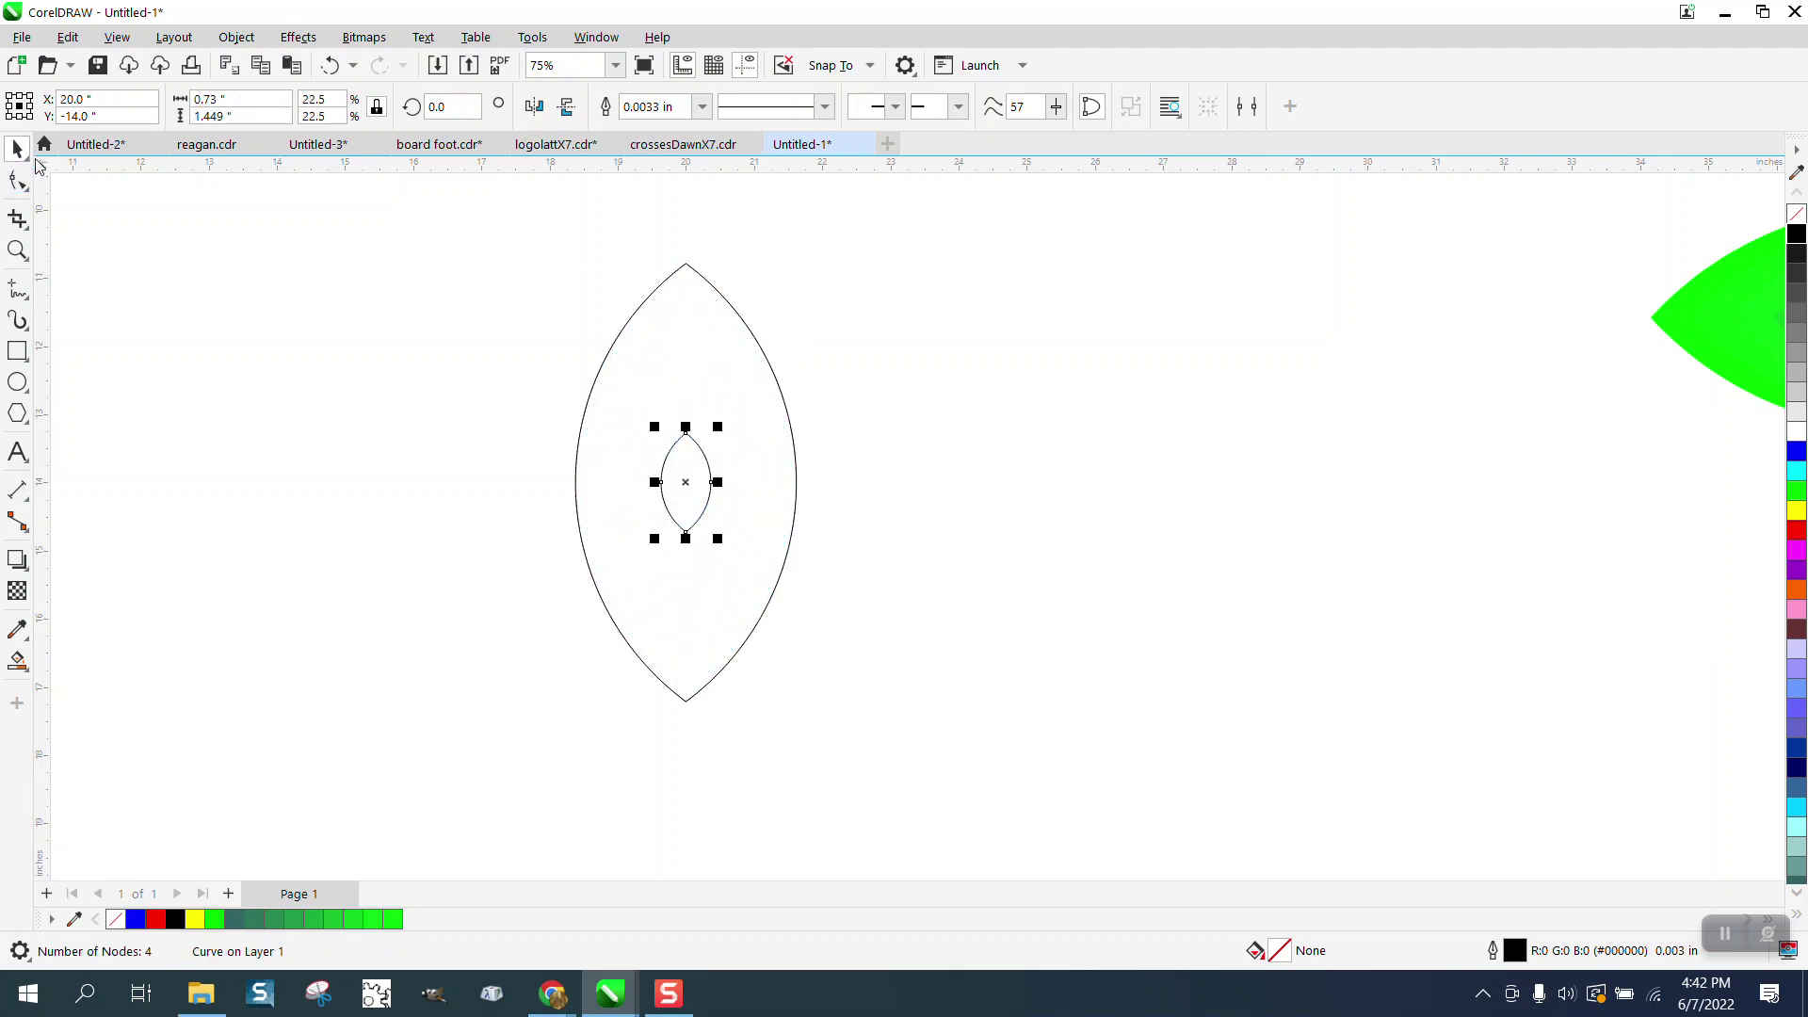
pyautogui.moveTo(417, 198); pyautogui.dragTo(472, 303)
pyautogui.moveTo(1076, 794); pyautogui.dragTo(1077, 794)
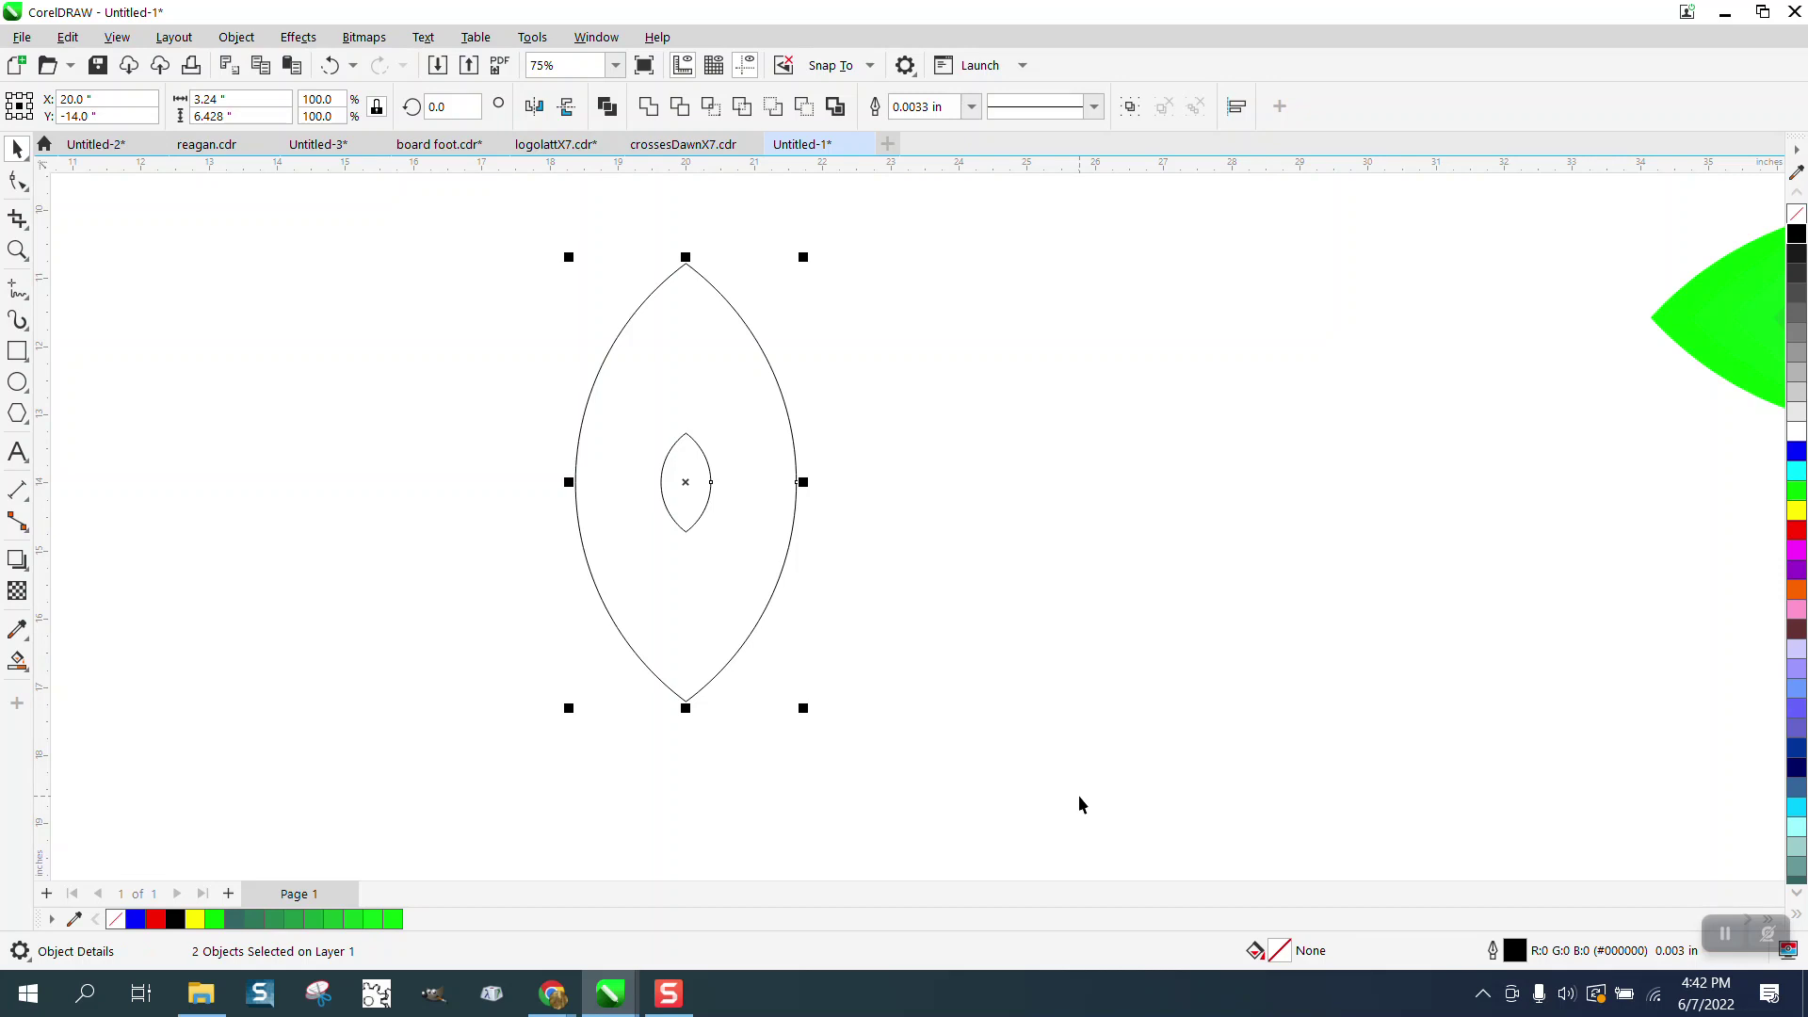
pyautogui.press('b')
pyautogui.scroll(-1, 745, 590)
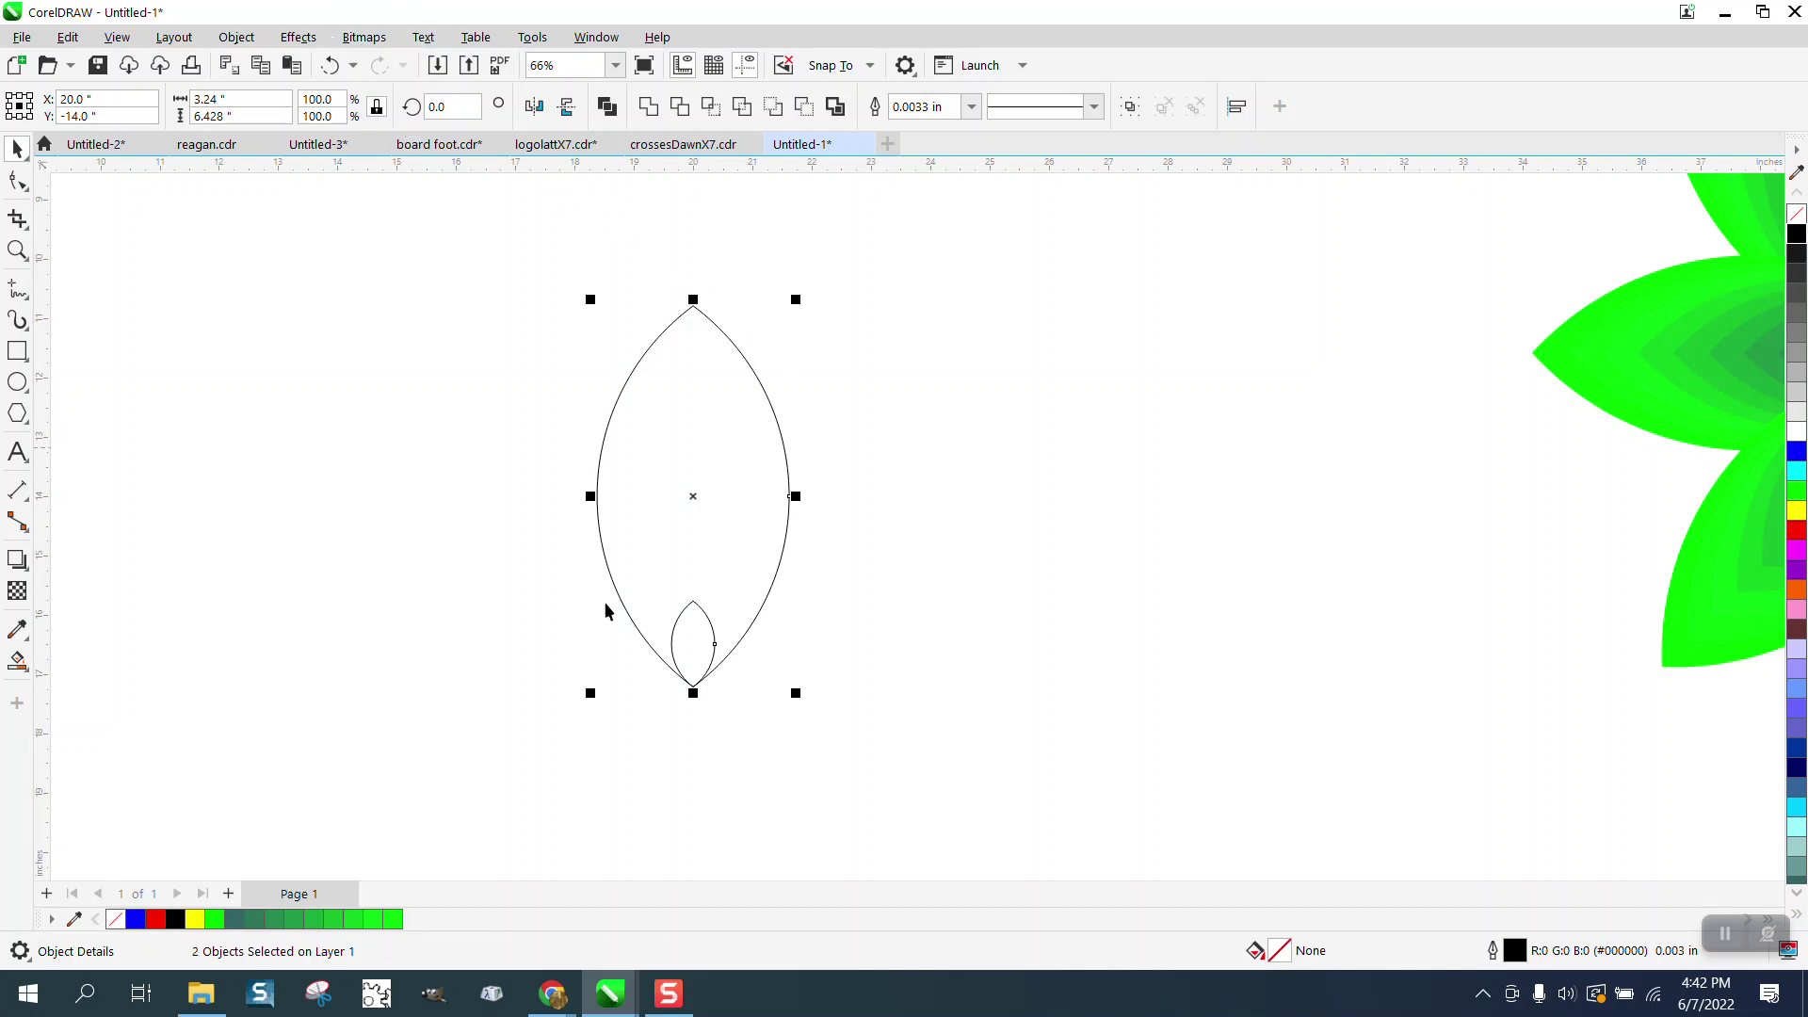
# Step: Blend the large and small lenses with 8 steps, then deselect
pyautogui.click(299, 36)
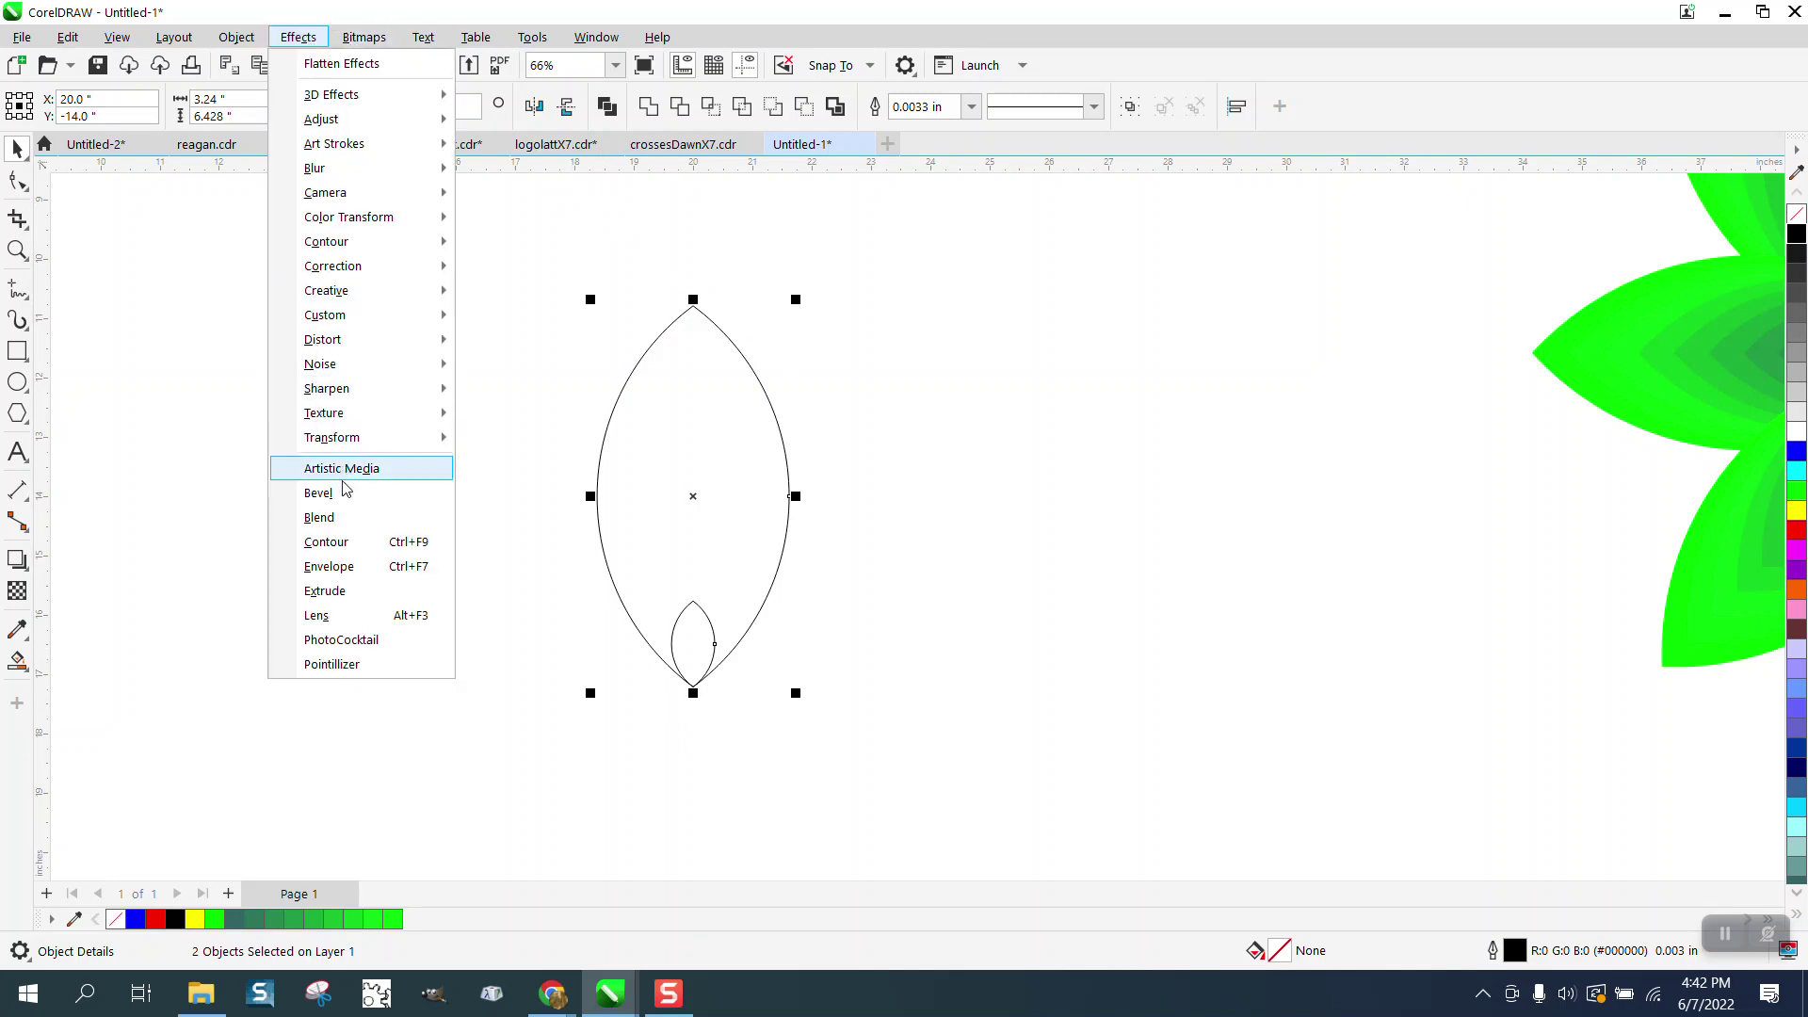
pyautogui.click(320, 518)
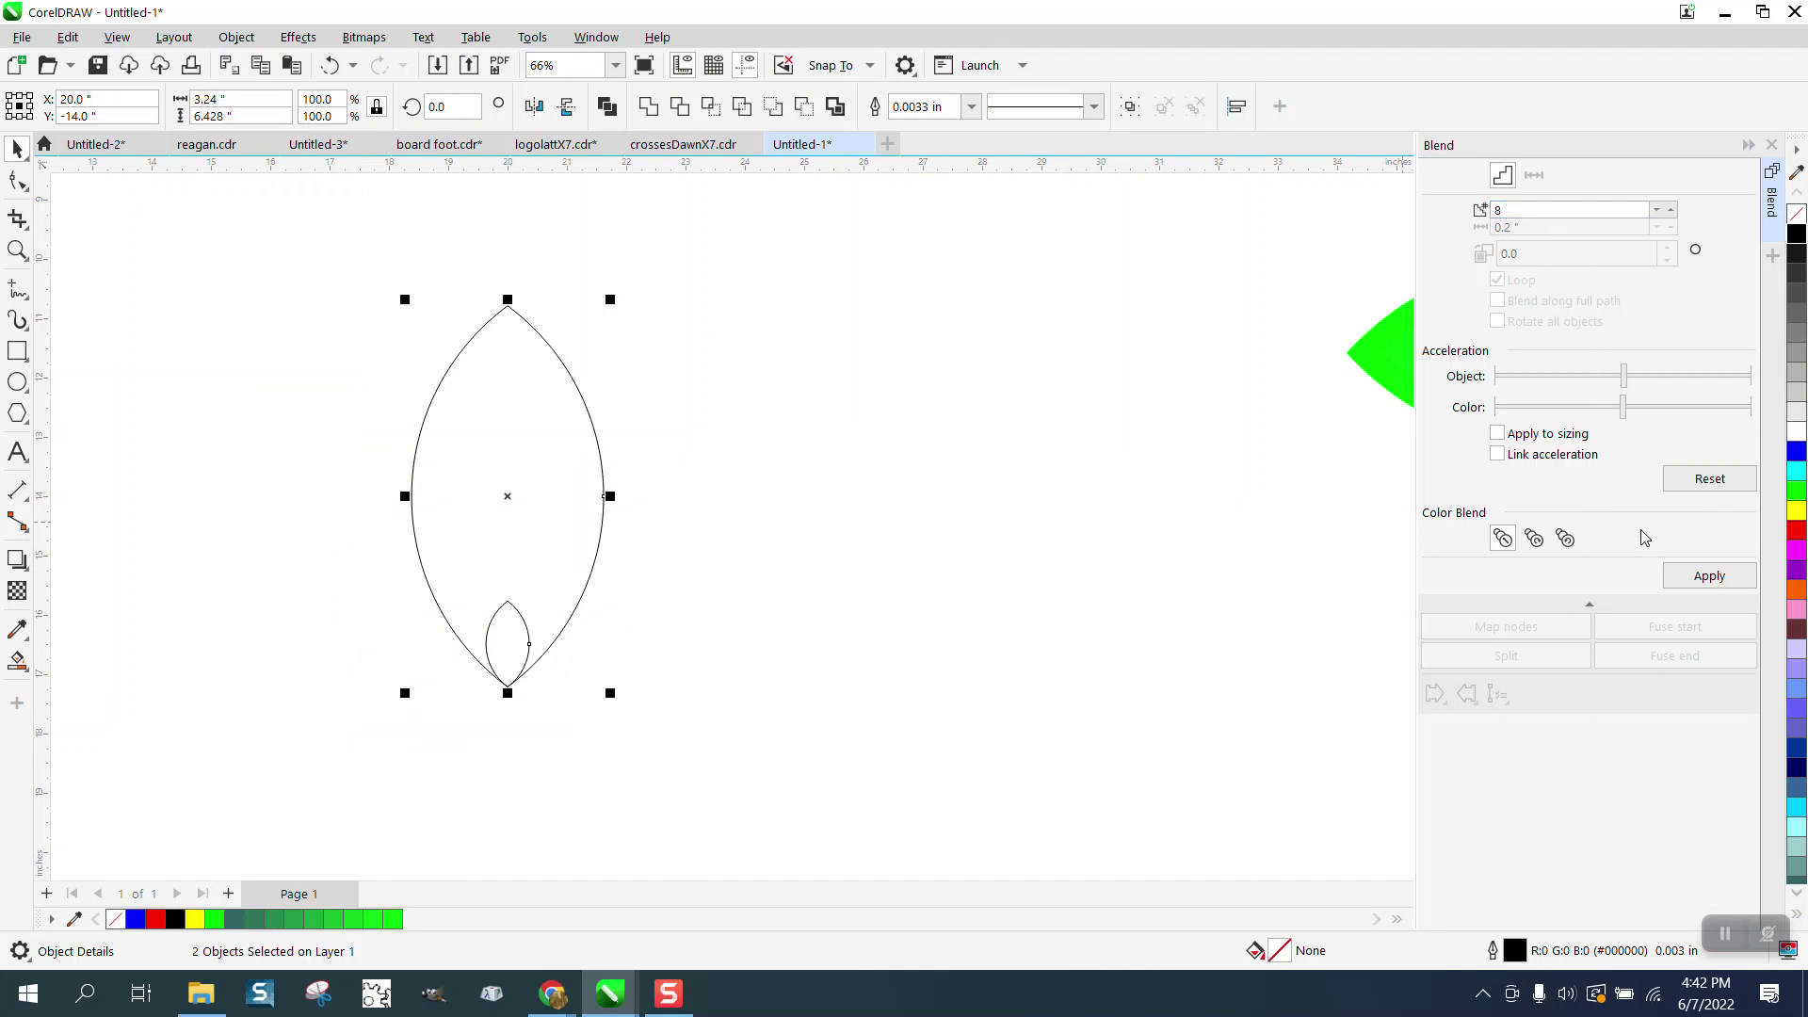
pyautogui.click(1706, 576)
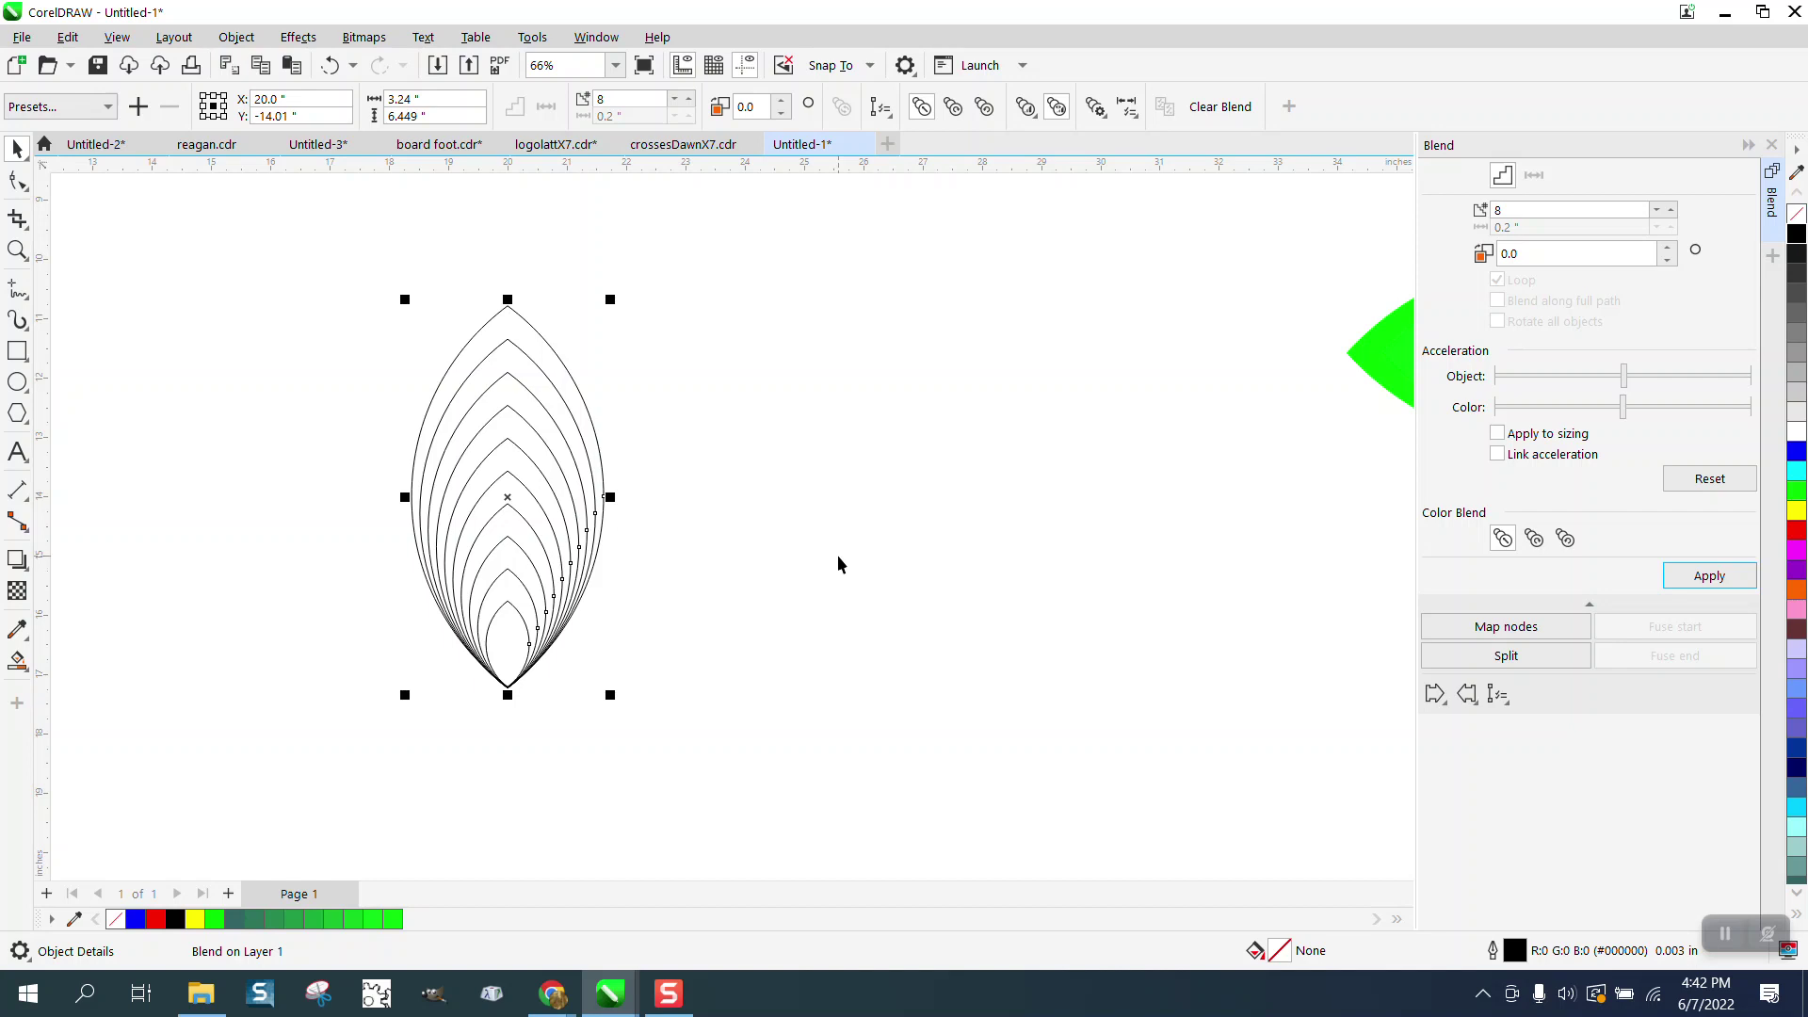
pyautogui.click(805, 674)
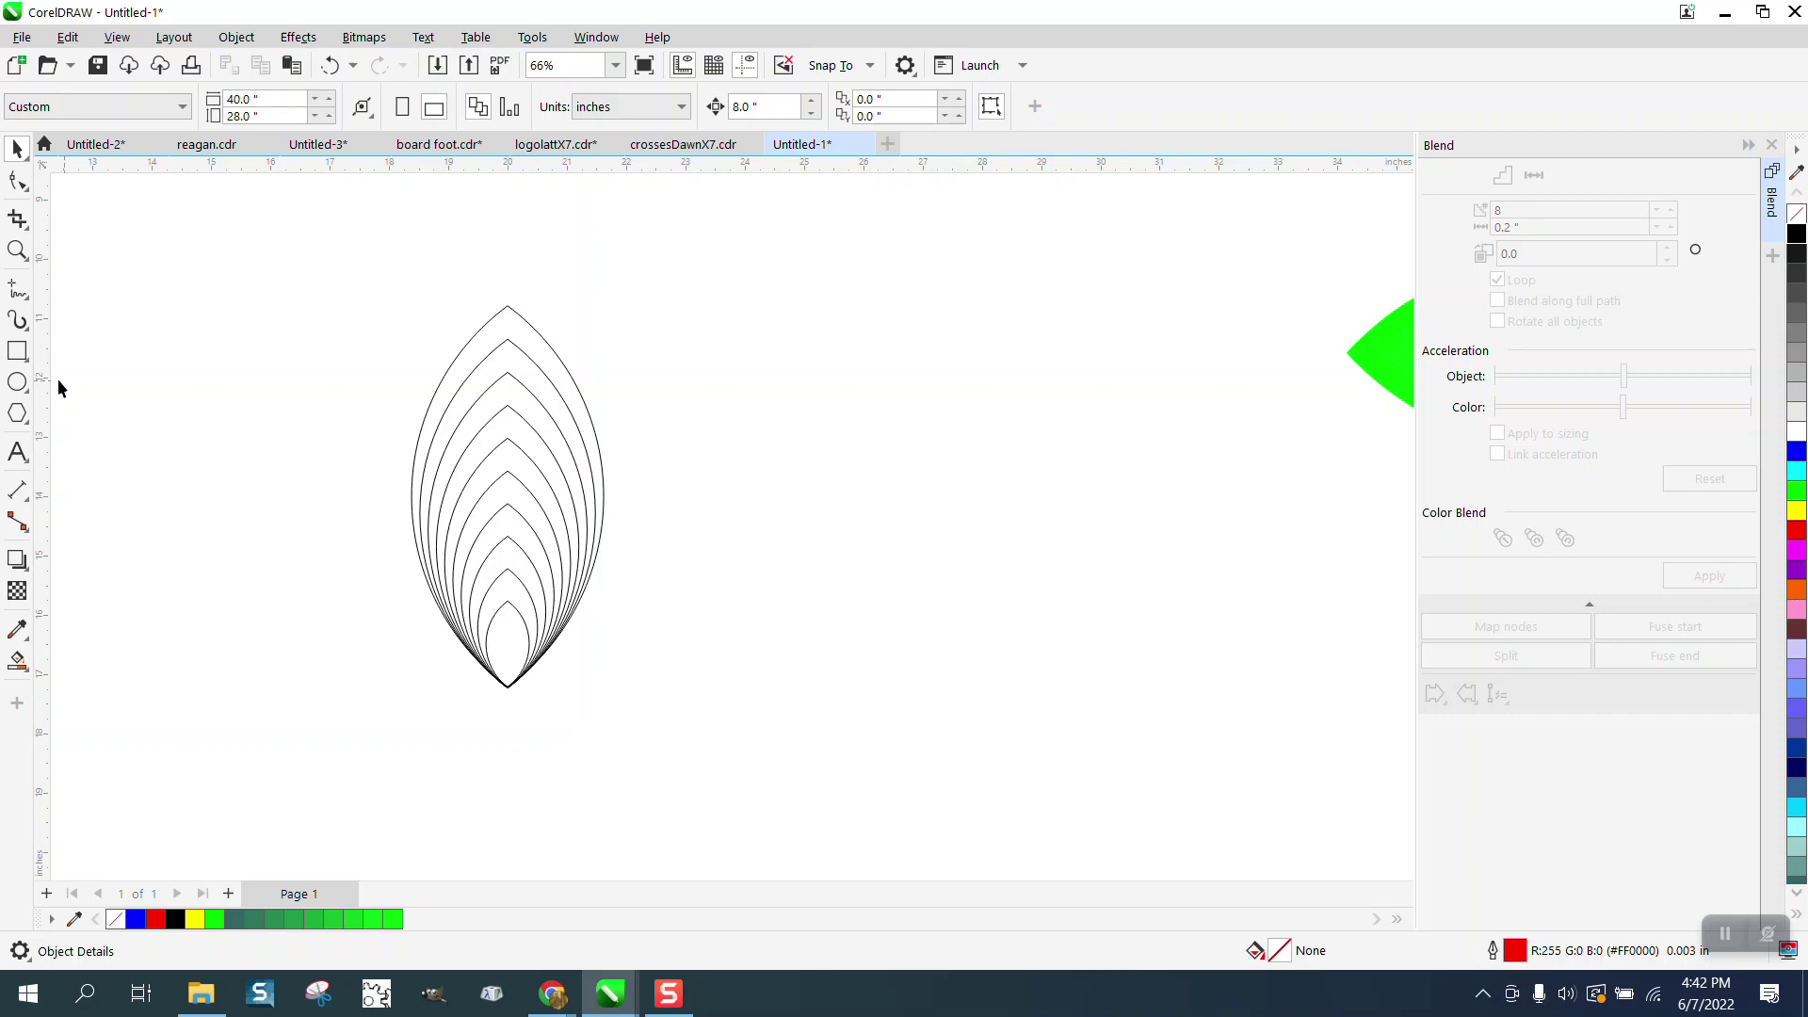
# Step: Draw a small outline-free green square and a dark teal copy below it
pyautogui.click(18, 351)
pyautogui.moveTo(691, 338); pyautogui.dragTo(747, 387)
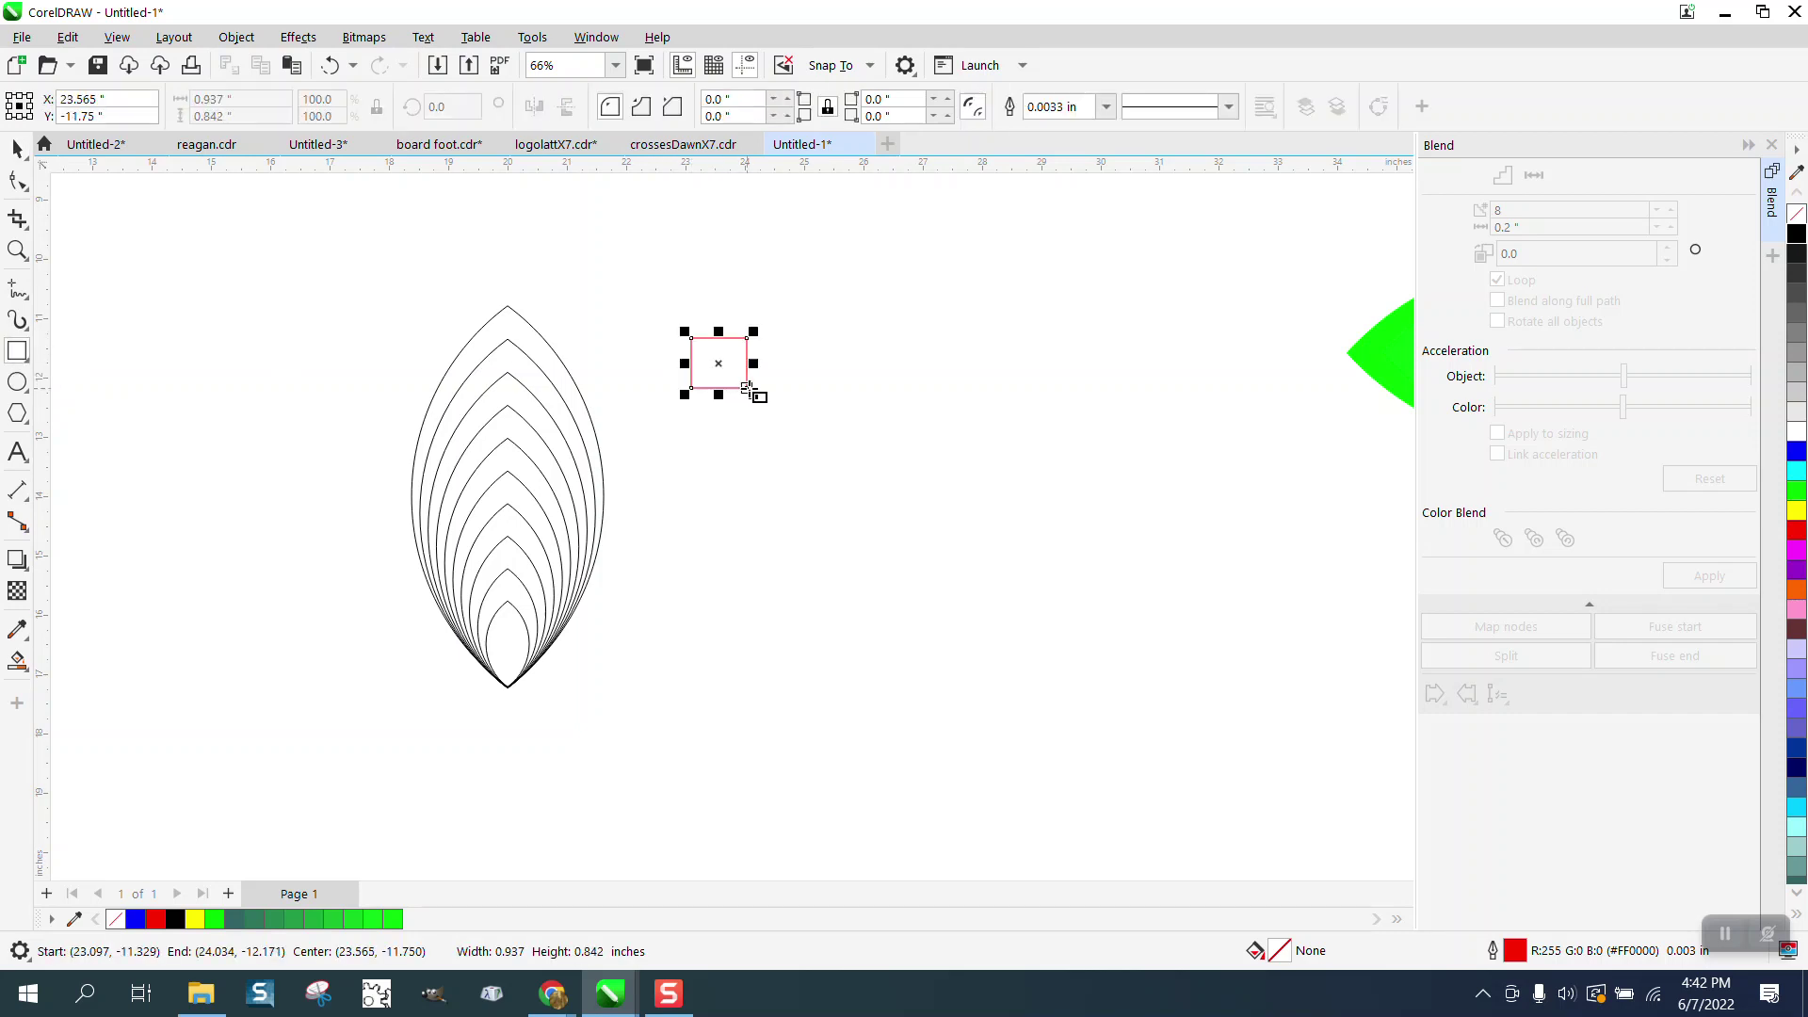
pyautogui.click(1798, 496)
pyautogui.rightClick(1797, 216)
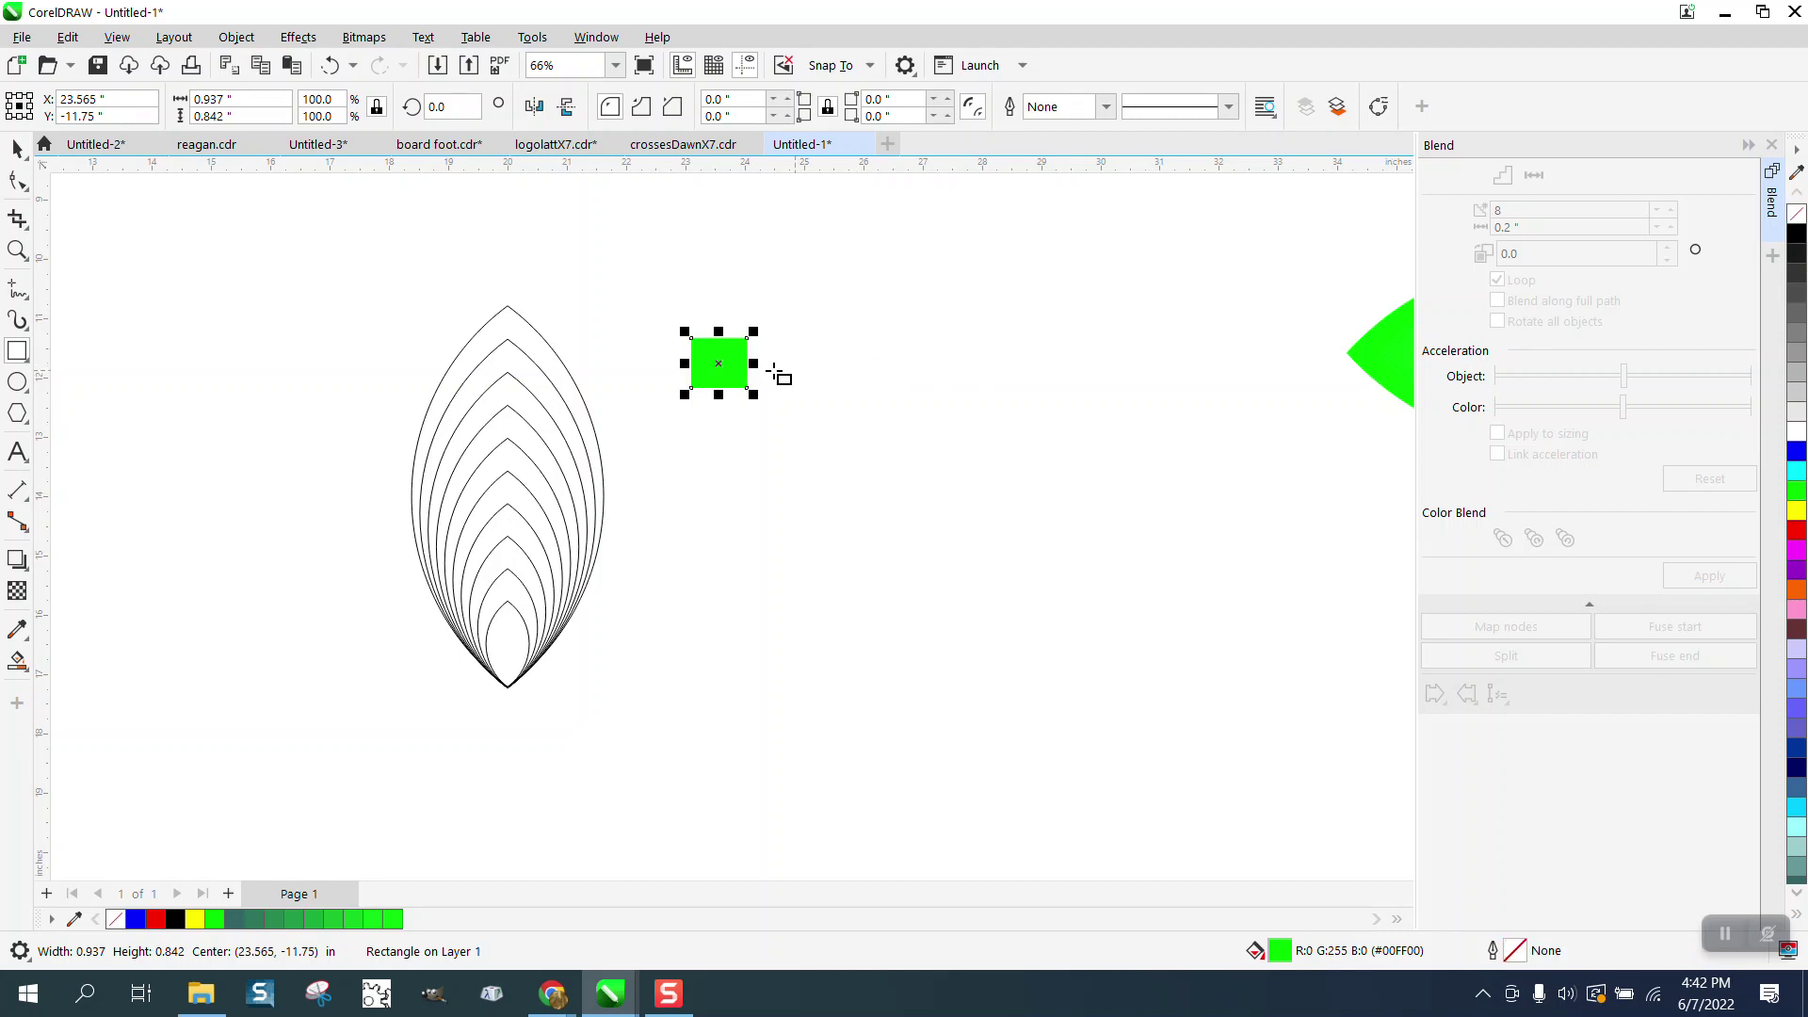
pyautogui.moveTo(721, 372); pyautogui.dragTo(731, 763)
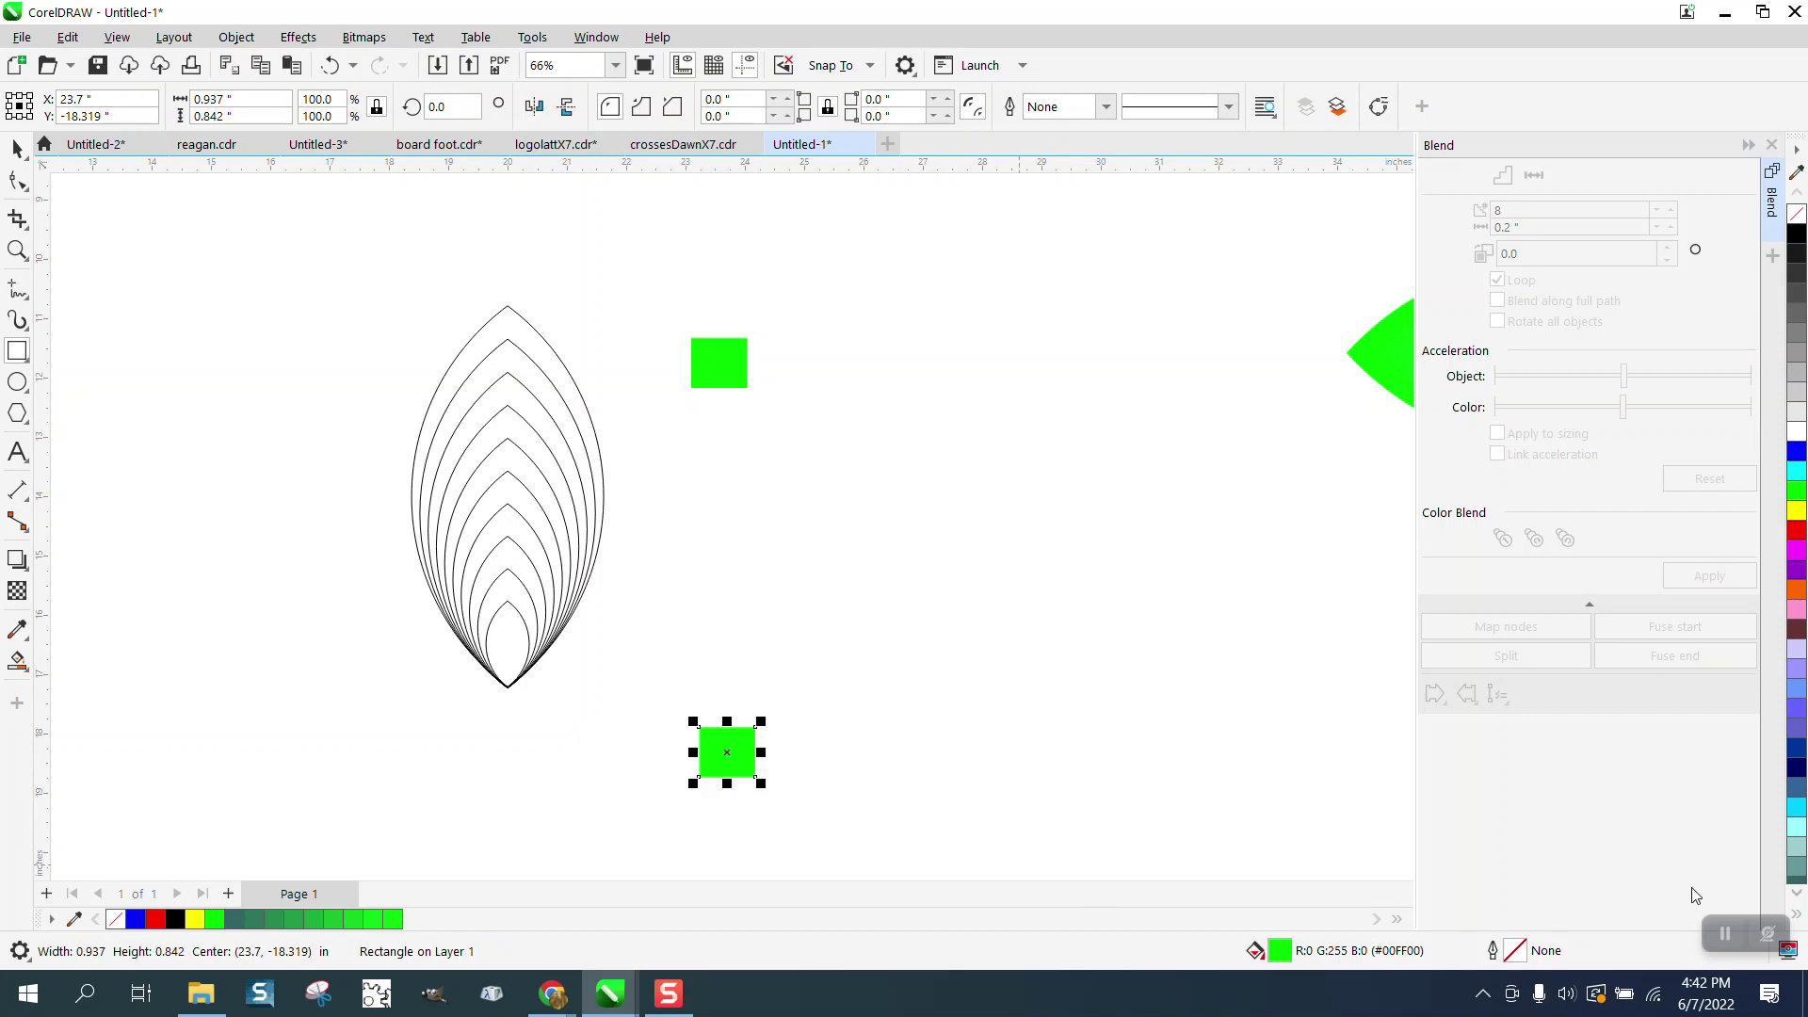
pyautogui.click(1797, 883)
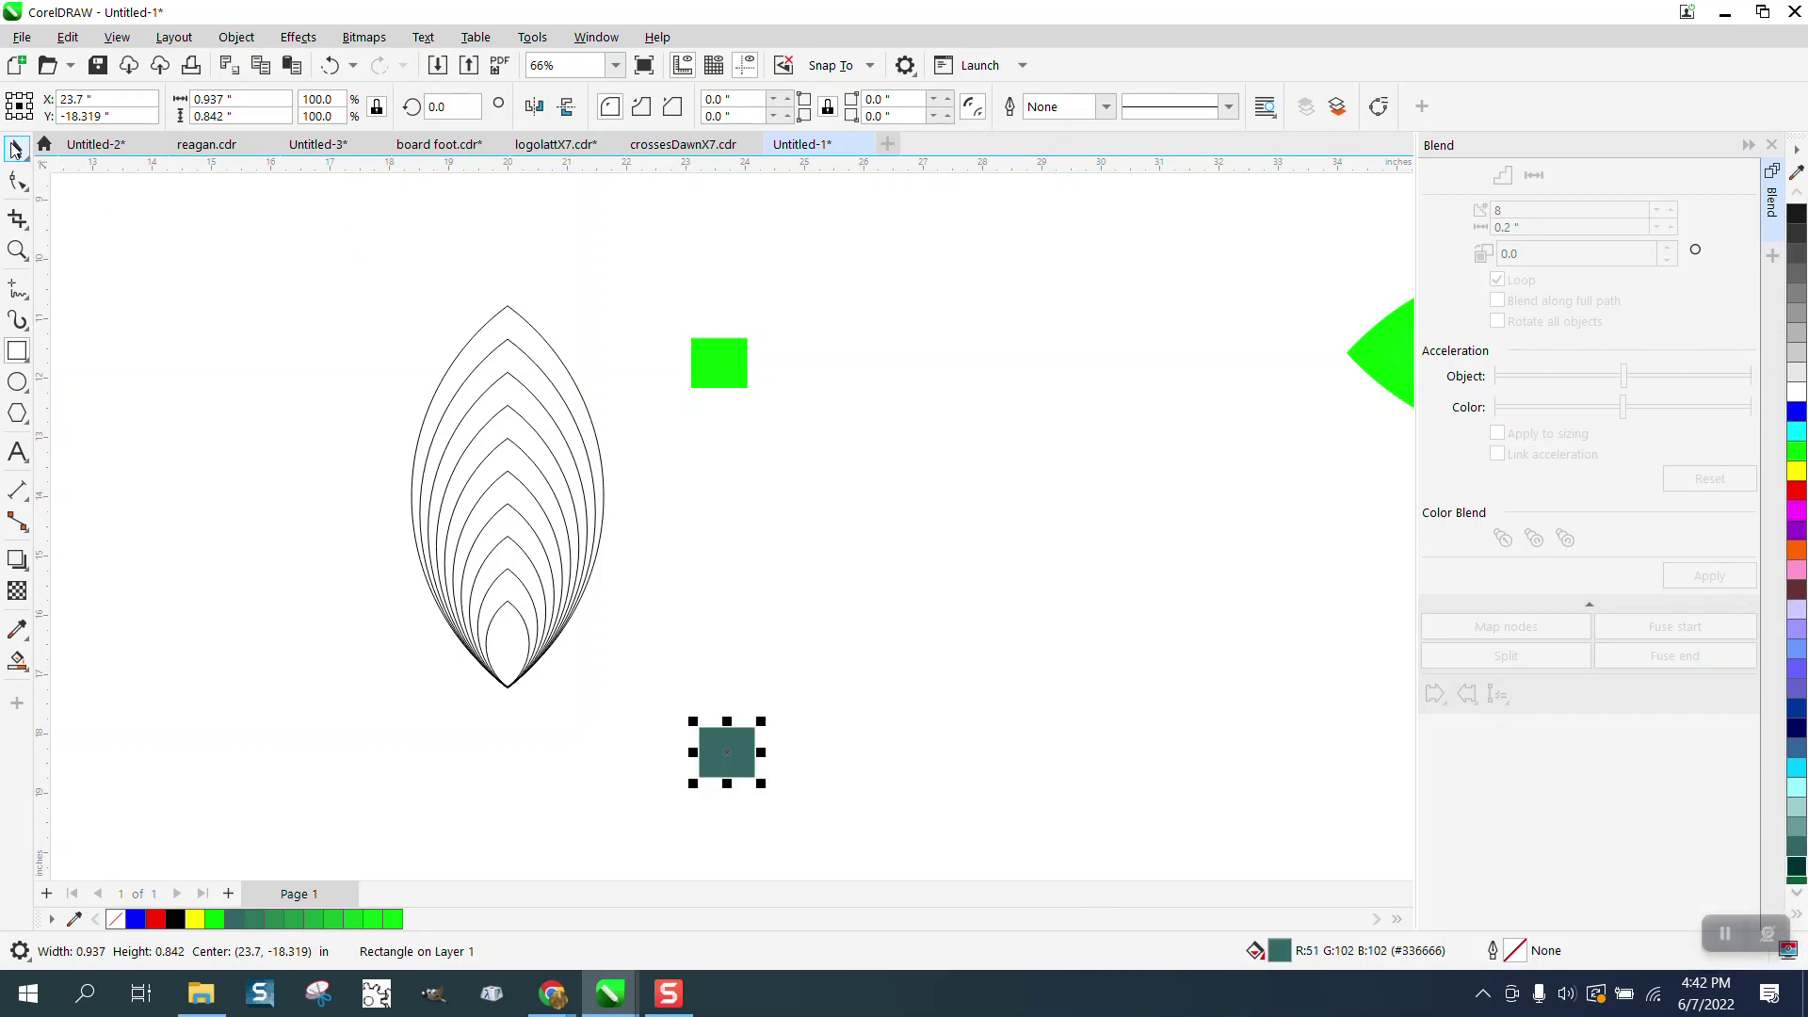
# Step: Blend the green and teal squares with 8 steps
pyautogui.click(15, 149)
pyautogui.moveTo(623, 297); pyautogui.dragTo(885, 825)
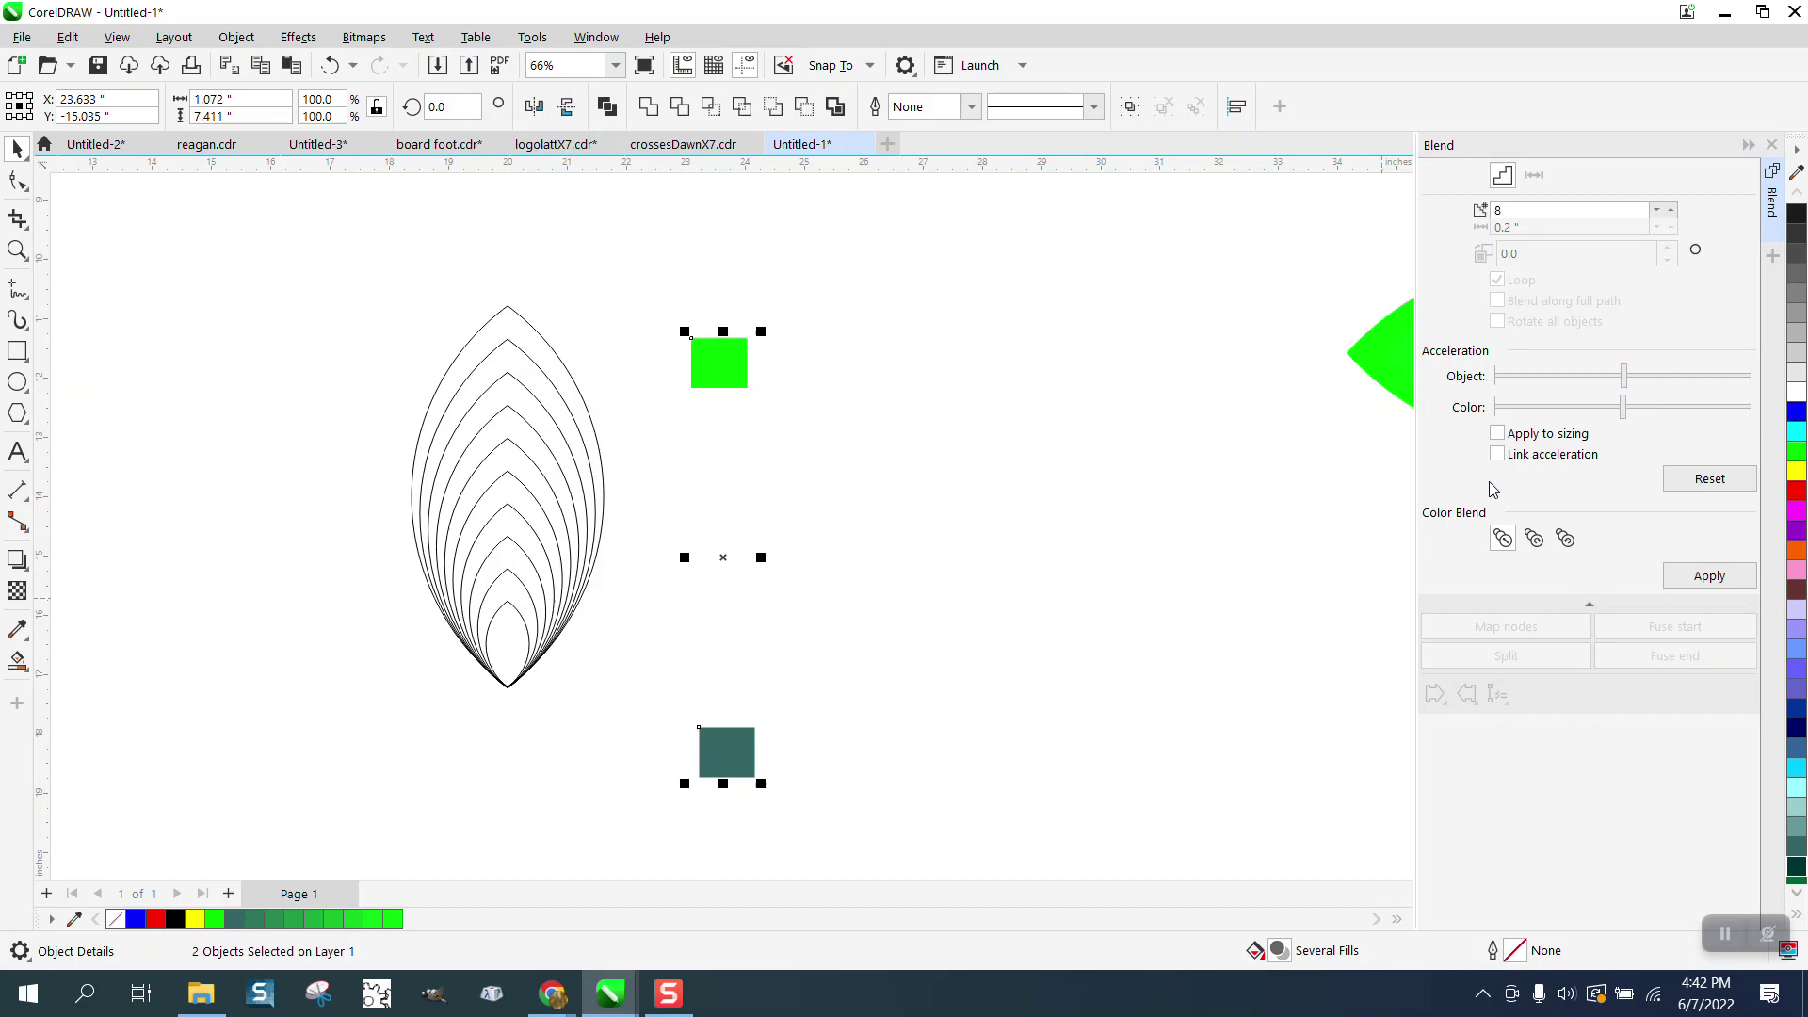
pyautogui.click(1709, 576)
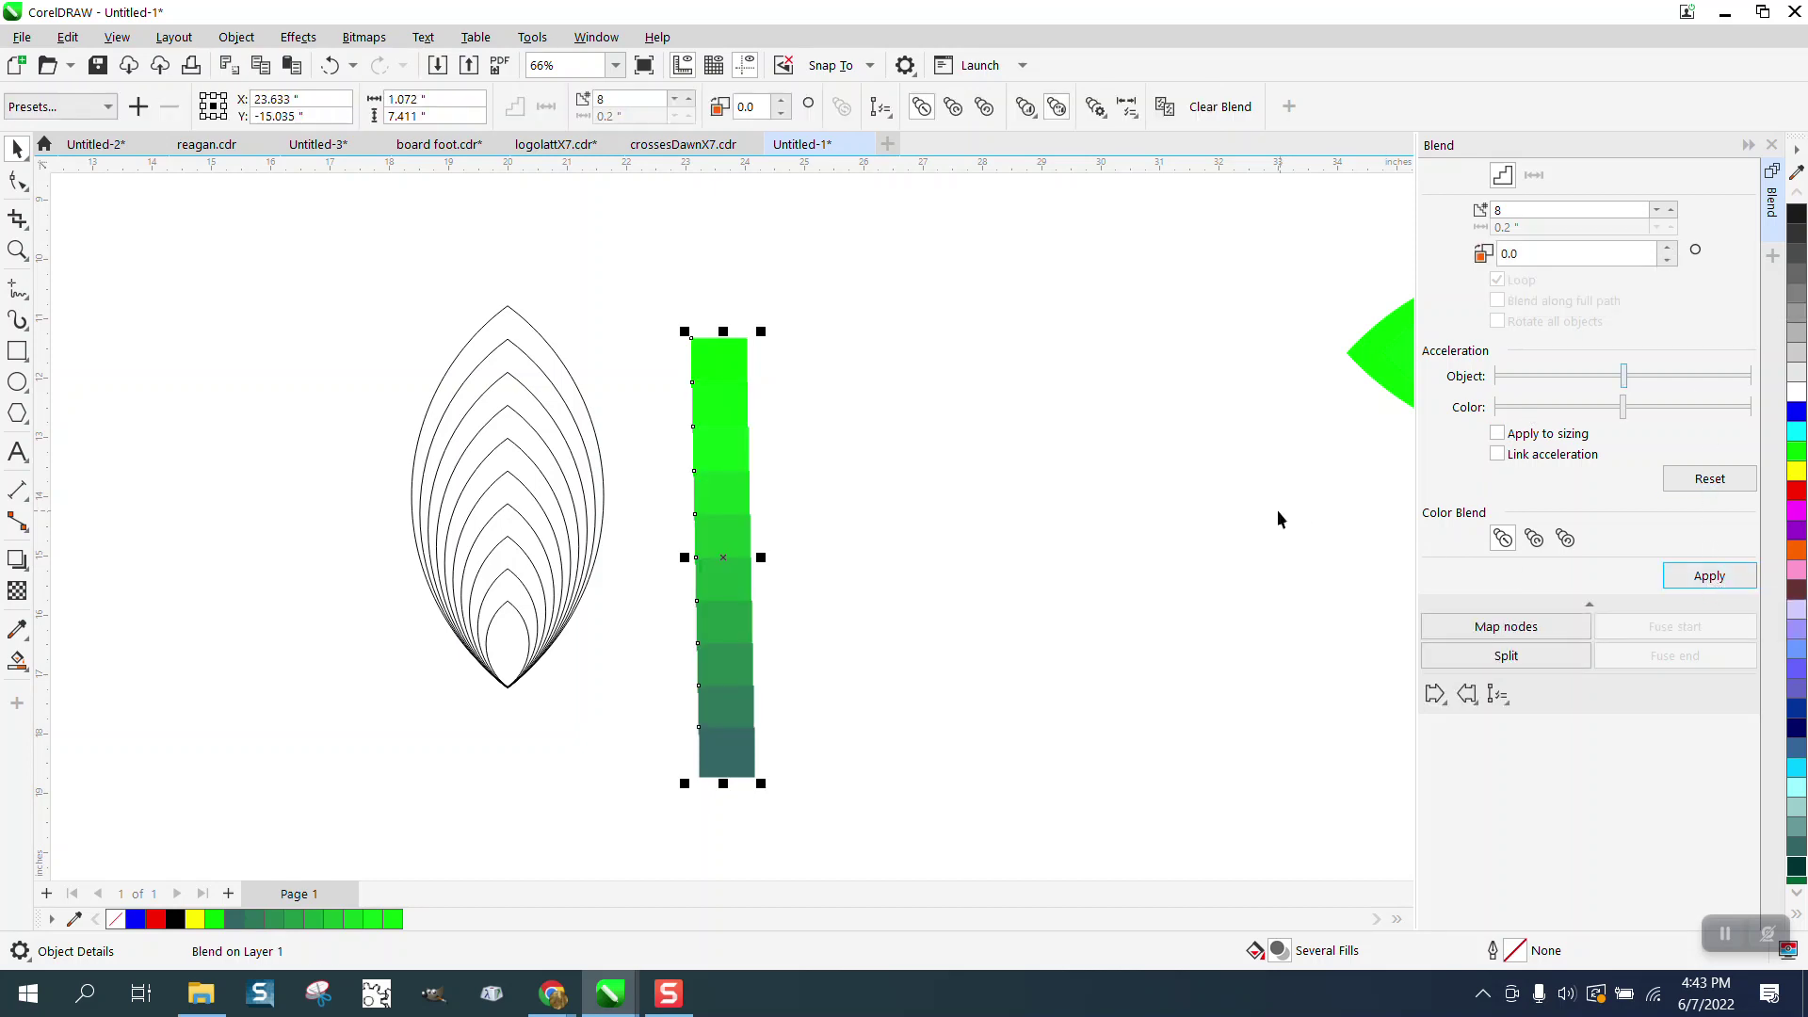
# Step: Break the square blend apart and pull the green and teal end squares away from the column
pyautogui.click(236, 37)
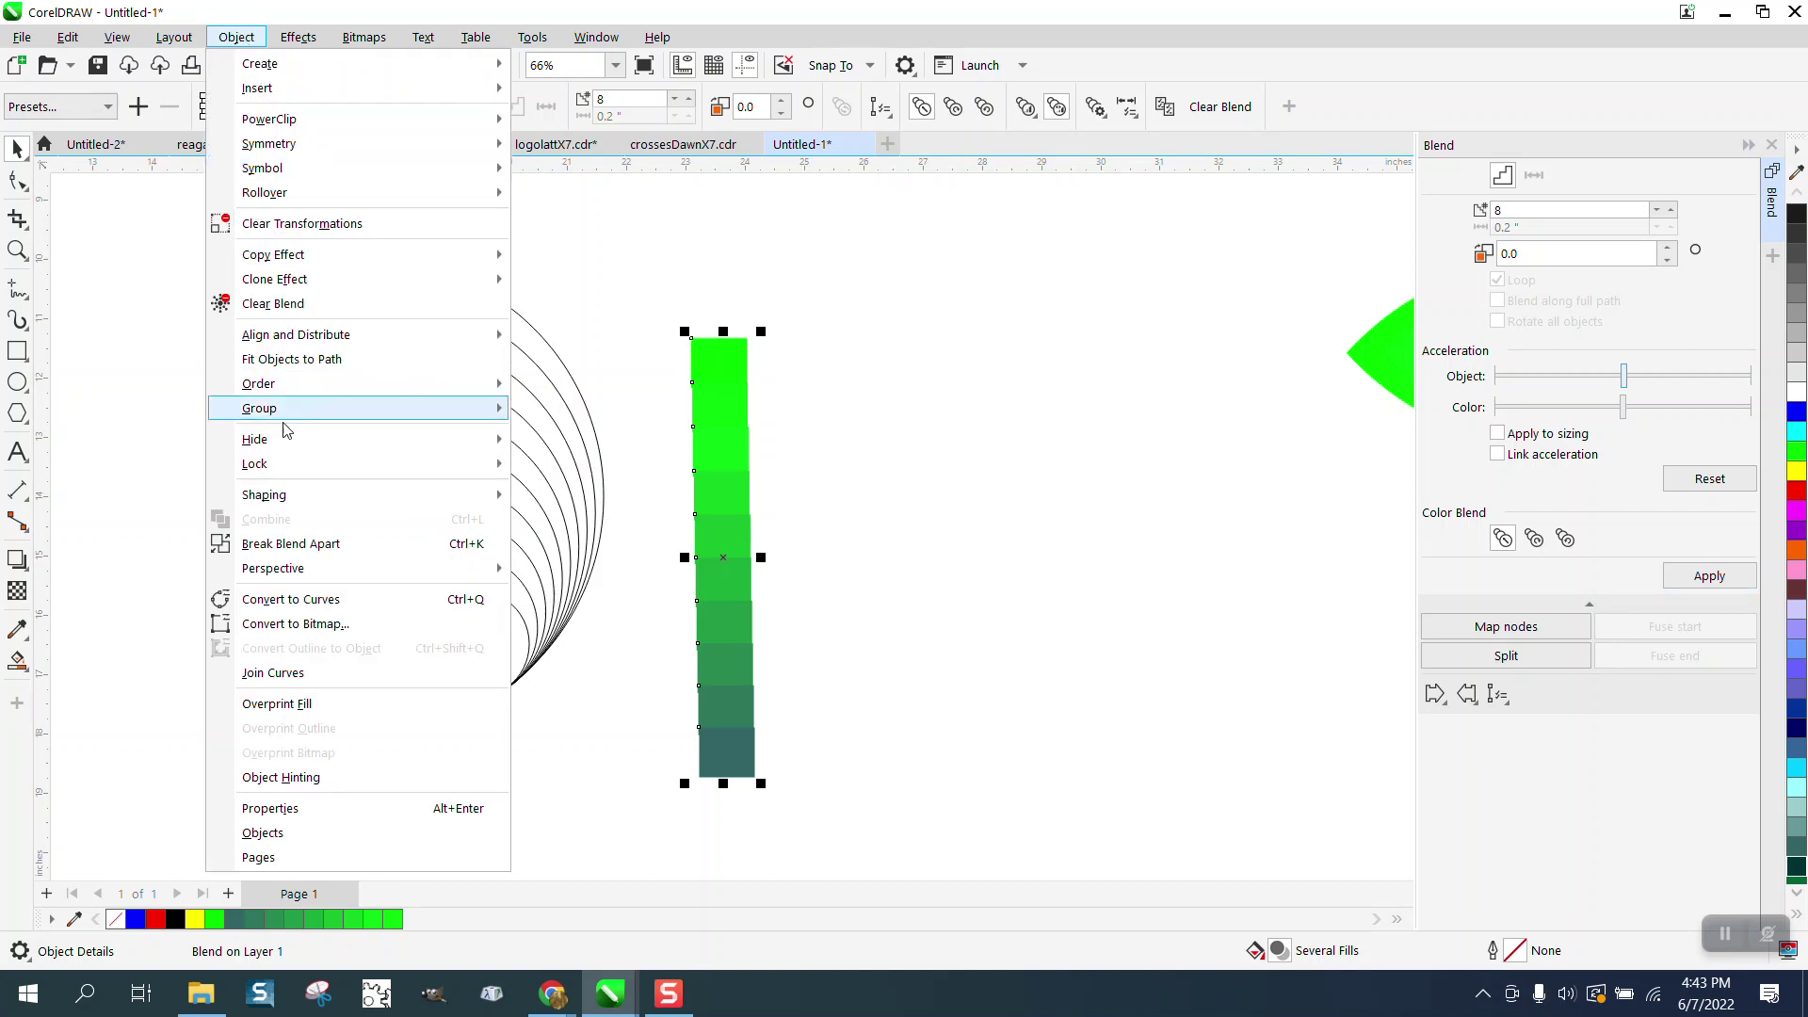
pyautogui.click(291, 543)
pyautogui.click(831, 410)
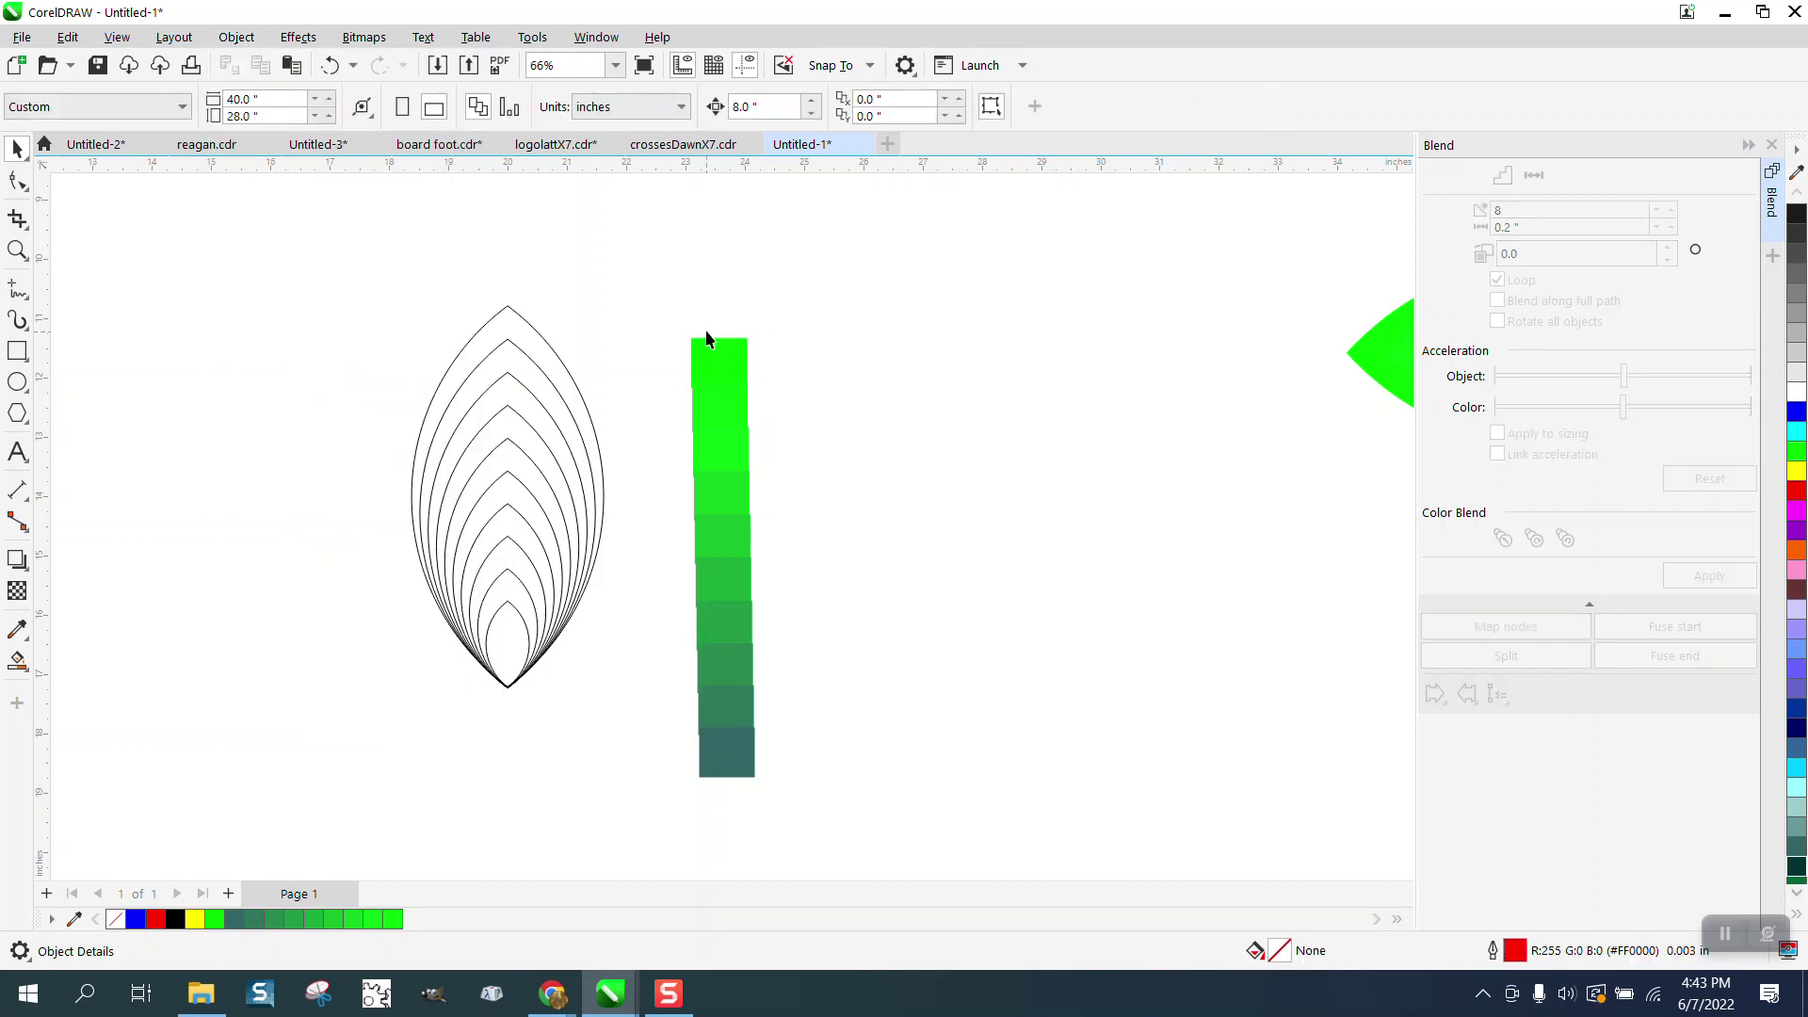
pyautogui.moveTo(719, 350); pyautogui.dragTo(691, 248)
pyautogui.moveTo(725, 764); pyautogui.dragTo(663, 804)
pyautogui.click(726, 711)
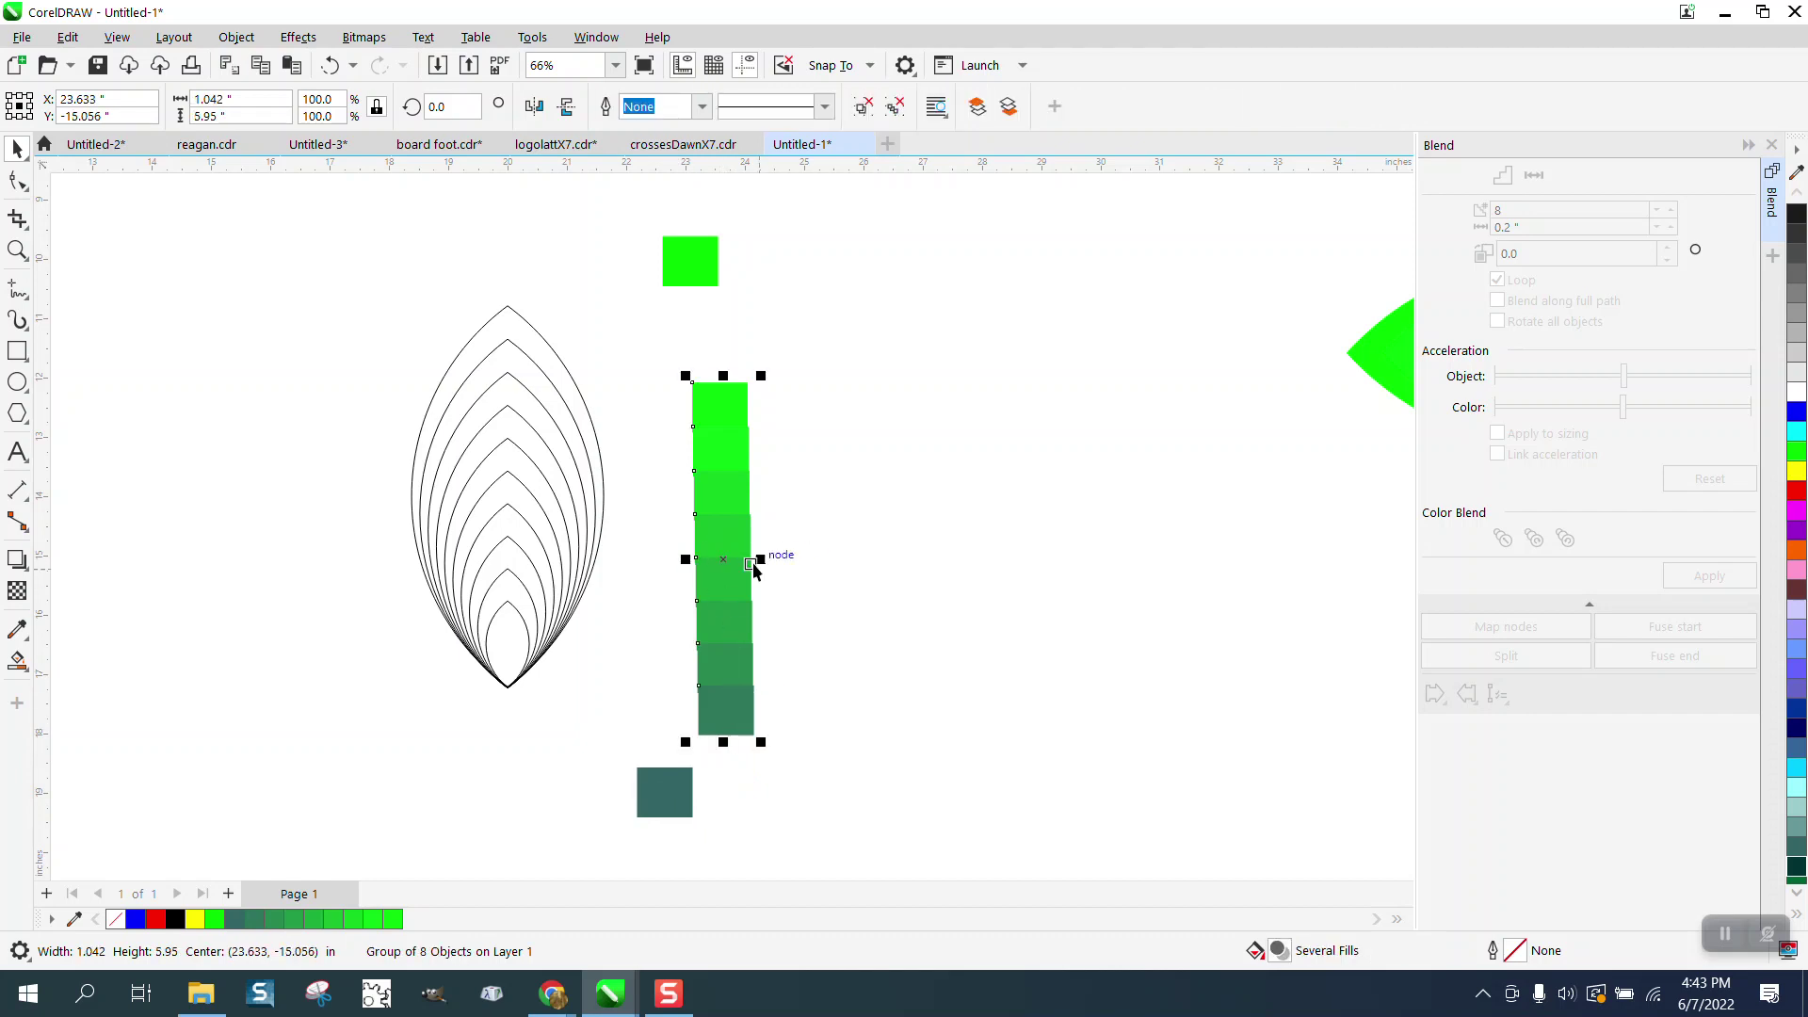
pyautogui.moveTo(744, 560); pyautogui.dragTo(722, 517)
# Step: Ungroup the in-between squares and nudge several out of line into a staggered column
pyautogui.click(236, 37)
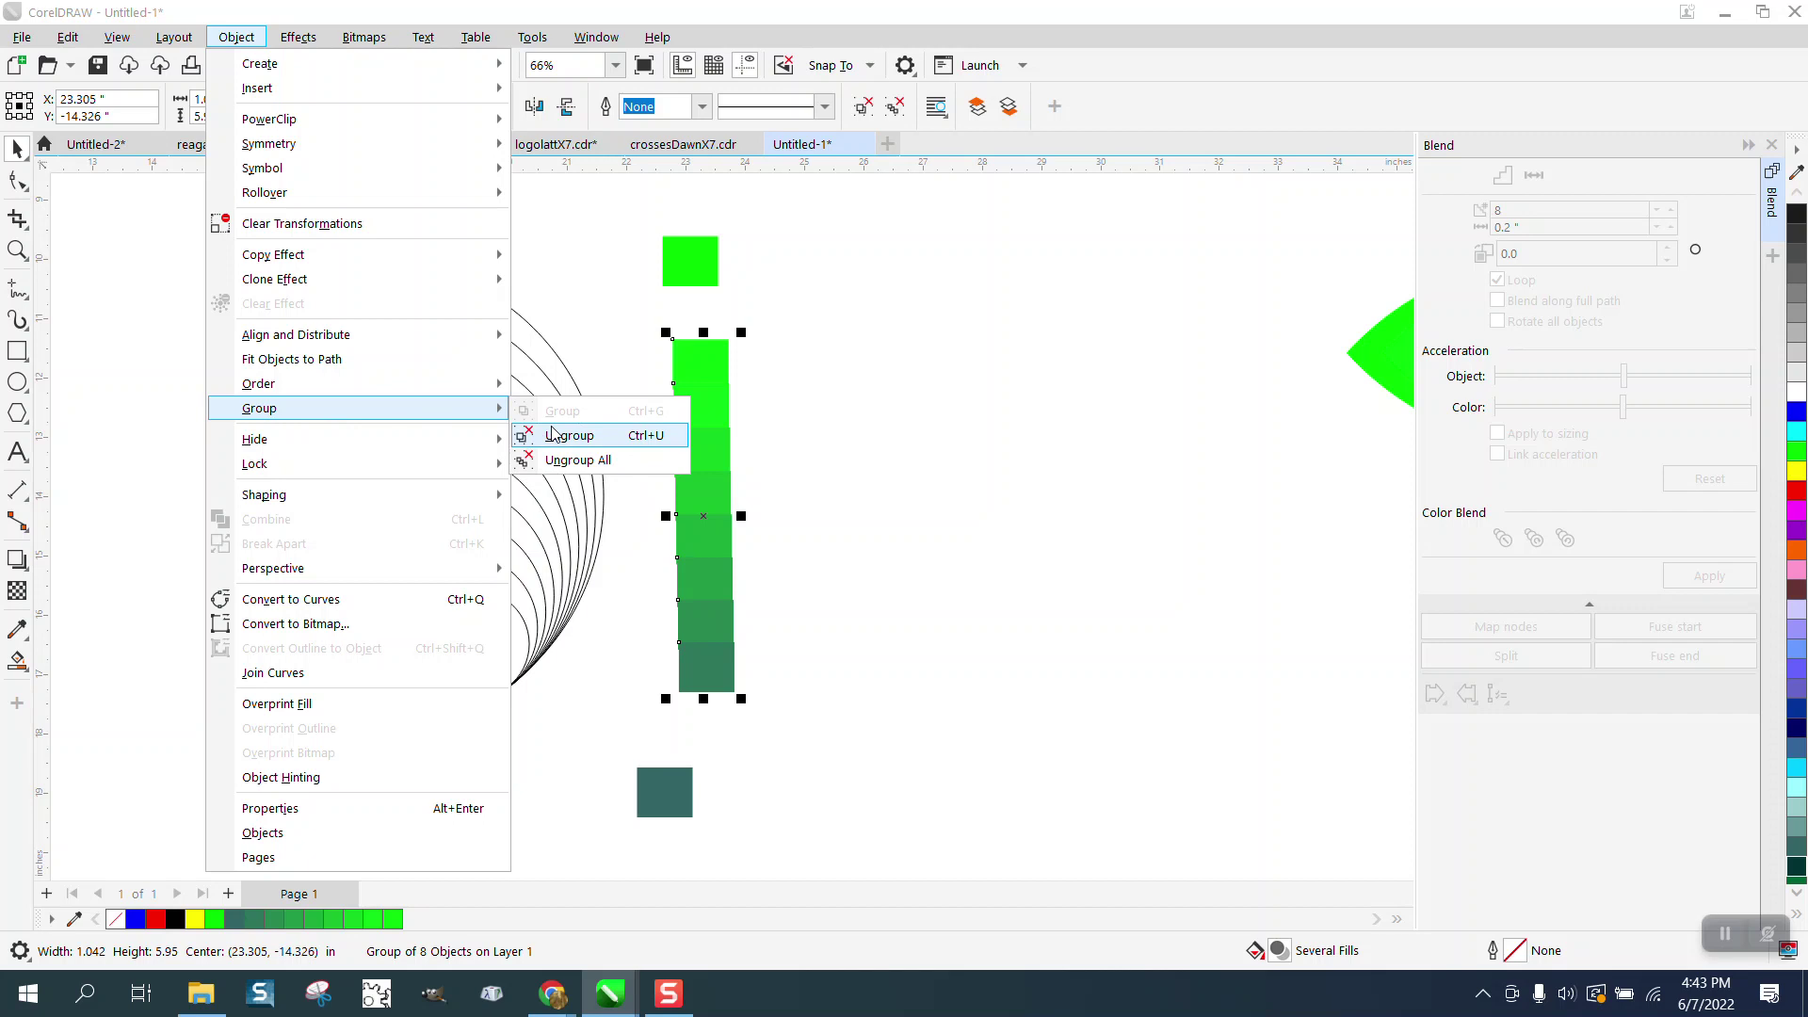
pyautogui.click(569, 433)
pyautogui.keyDown('ctrl'); pyautogui.click(693, 354); pyautogui.keyUp('ctrl')
pyautogui.hotkey('shift', 'Up')
pyautogui.hotkey('shift', 'Up')
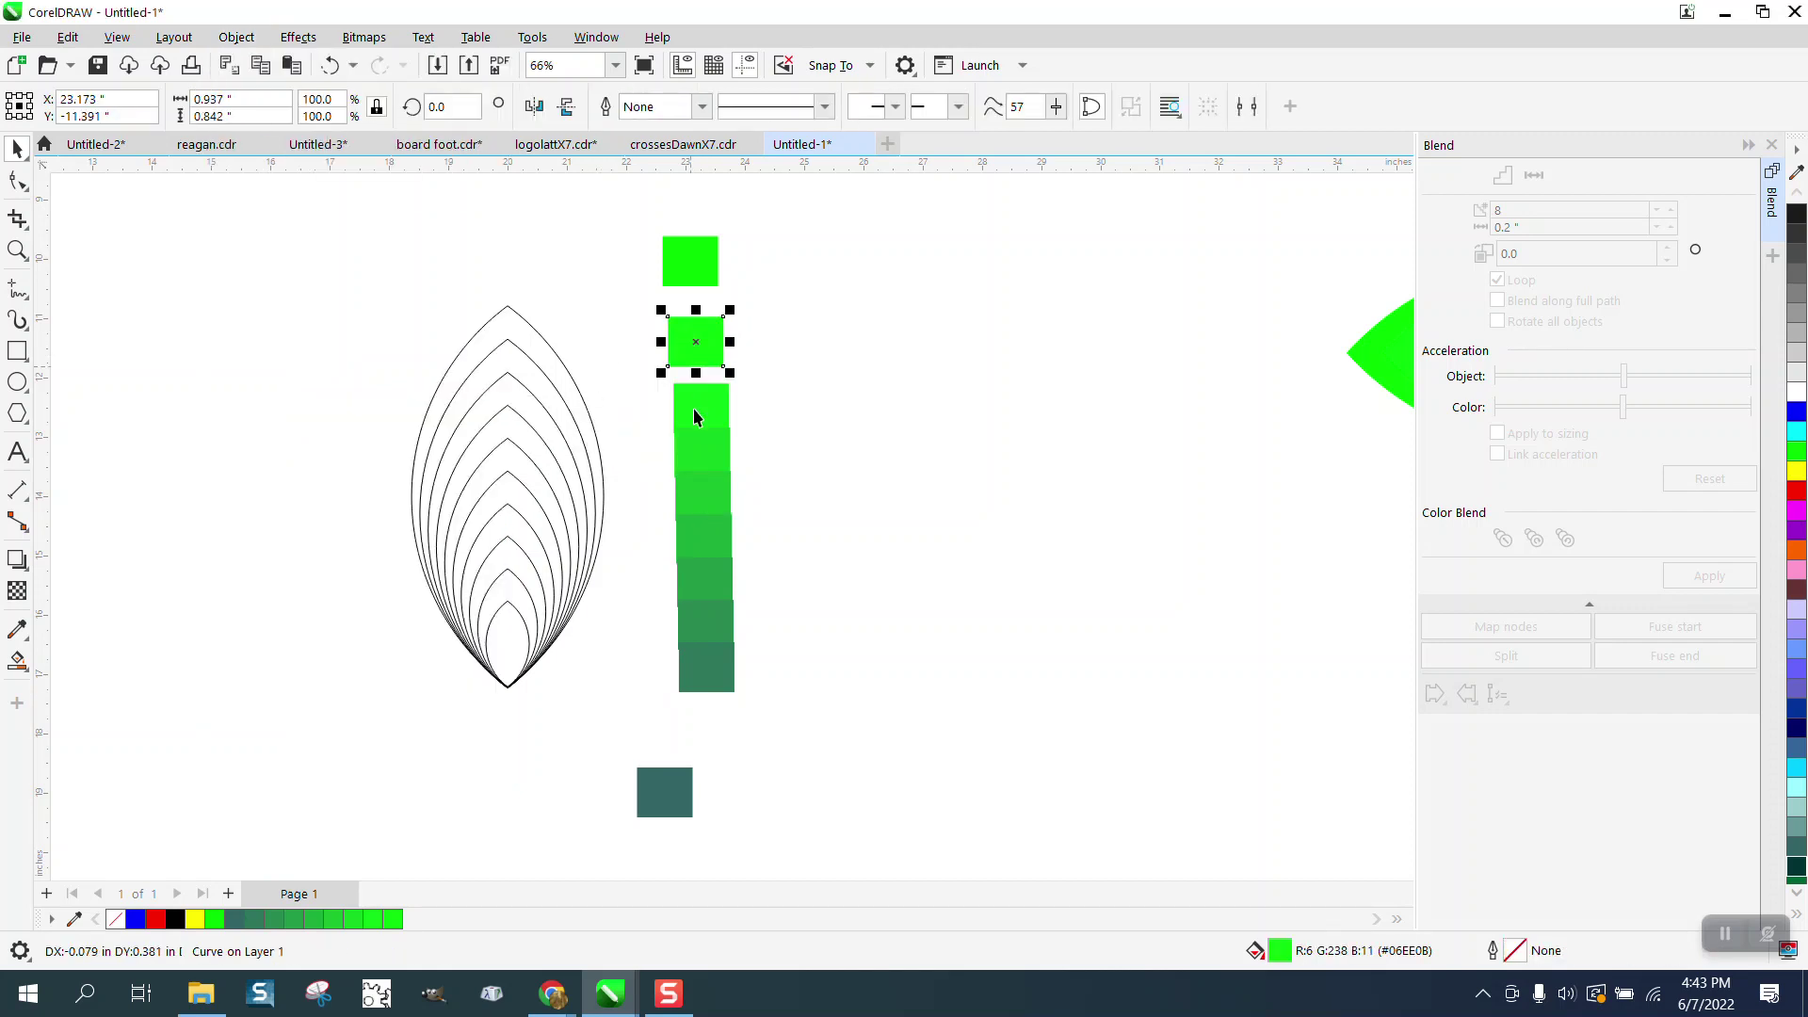
pyautogui.moveTo(714, 419)
pyautogui.mouseDown()
pyautogui.moveTo(742, 419)
pyautogui.moveTo(697, 440)
pyautogui.mouseUp()
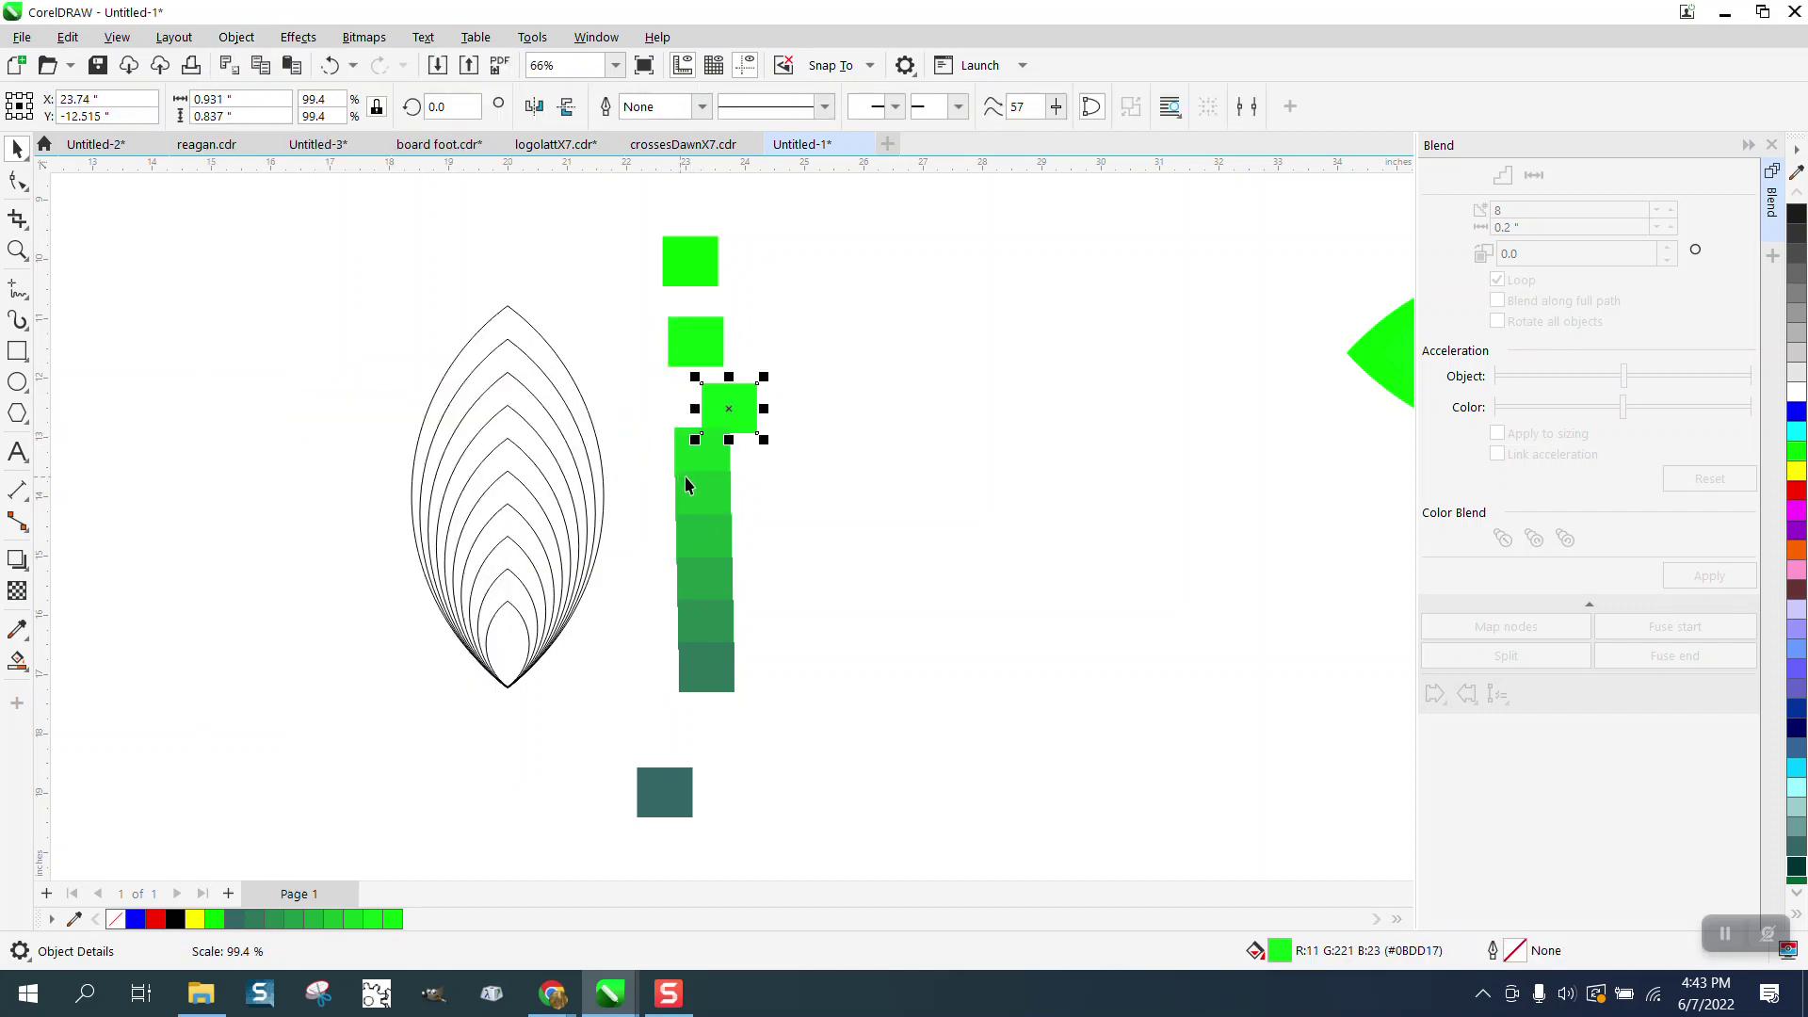
pyautogui.moveTo(697, 663); pyautogui.dragTo(668, 663)
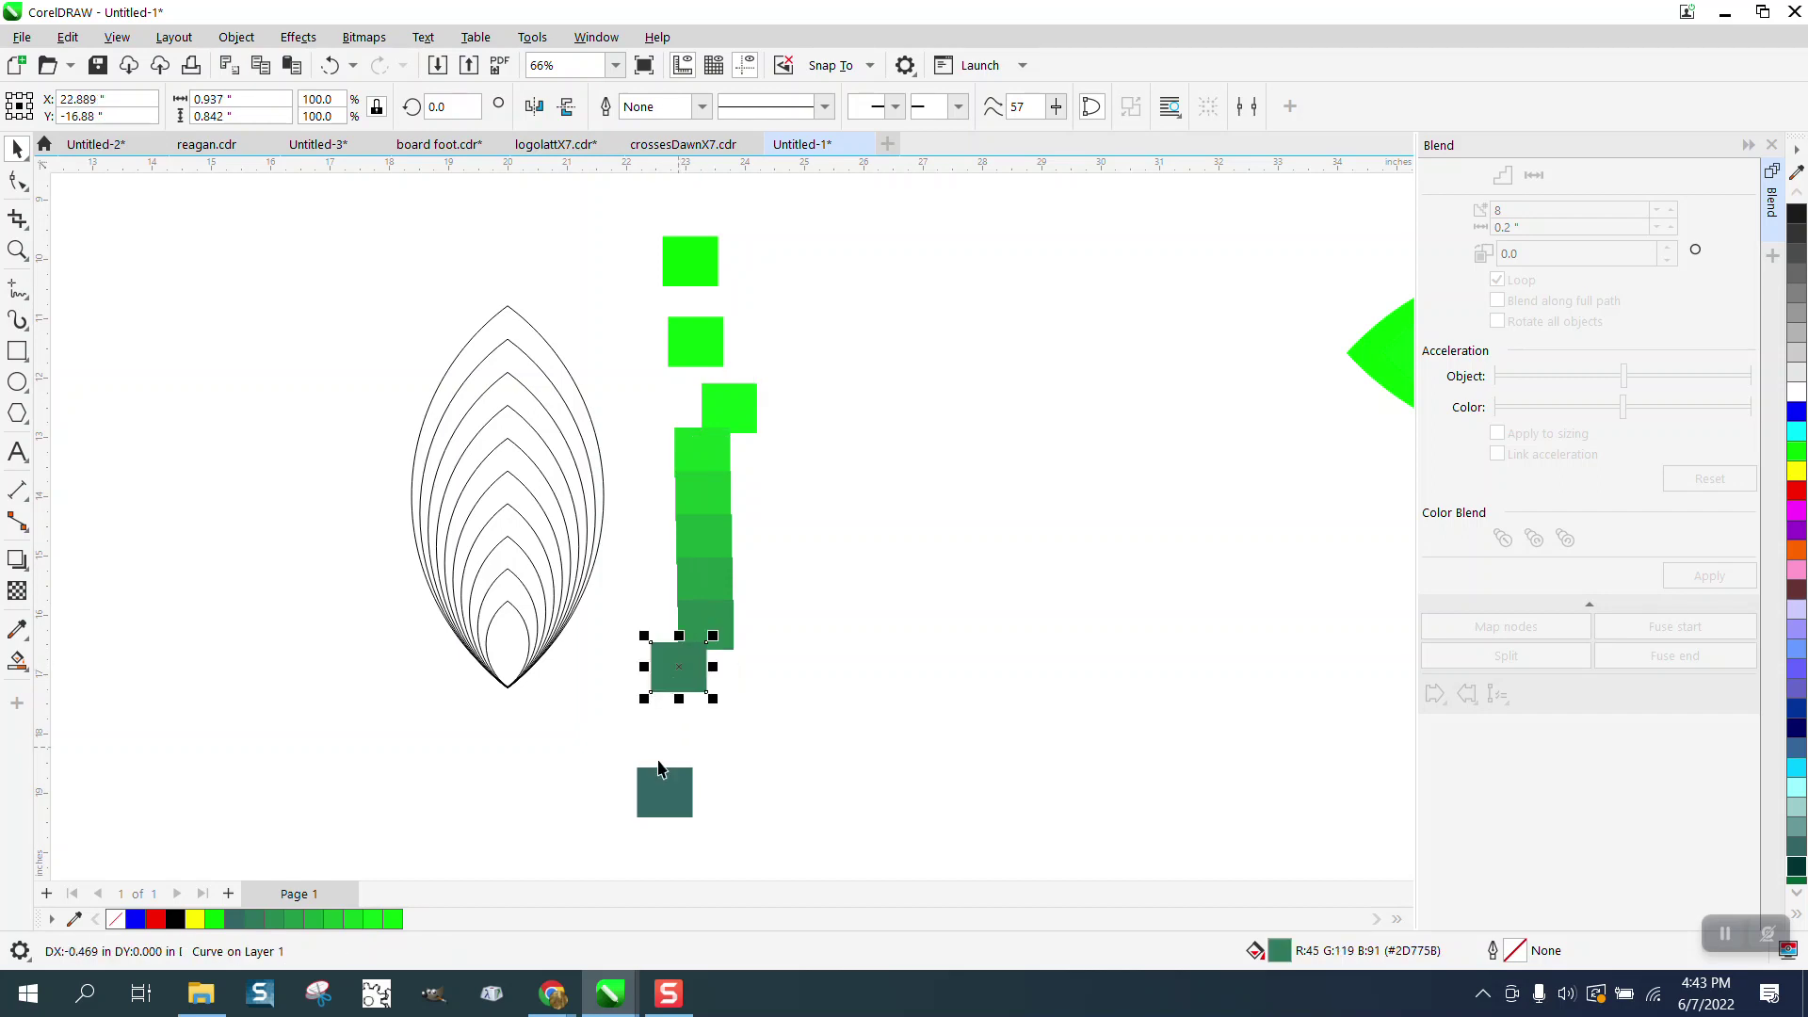
pyautogui.moveTo(658, 762); pyautogui.dragTo(598, 691)
# Step: Fill the innermost petal with dark teal #336666 sampled from the square, undoing a stray fill
pyautogui.click(17, 250)
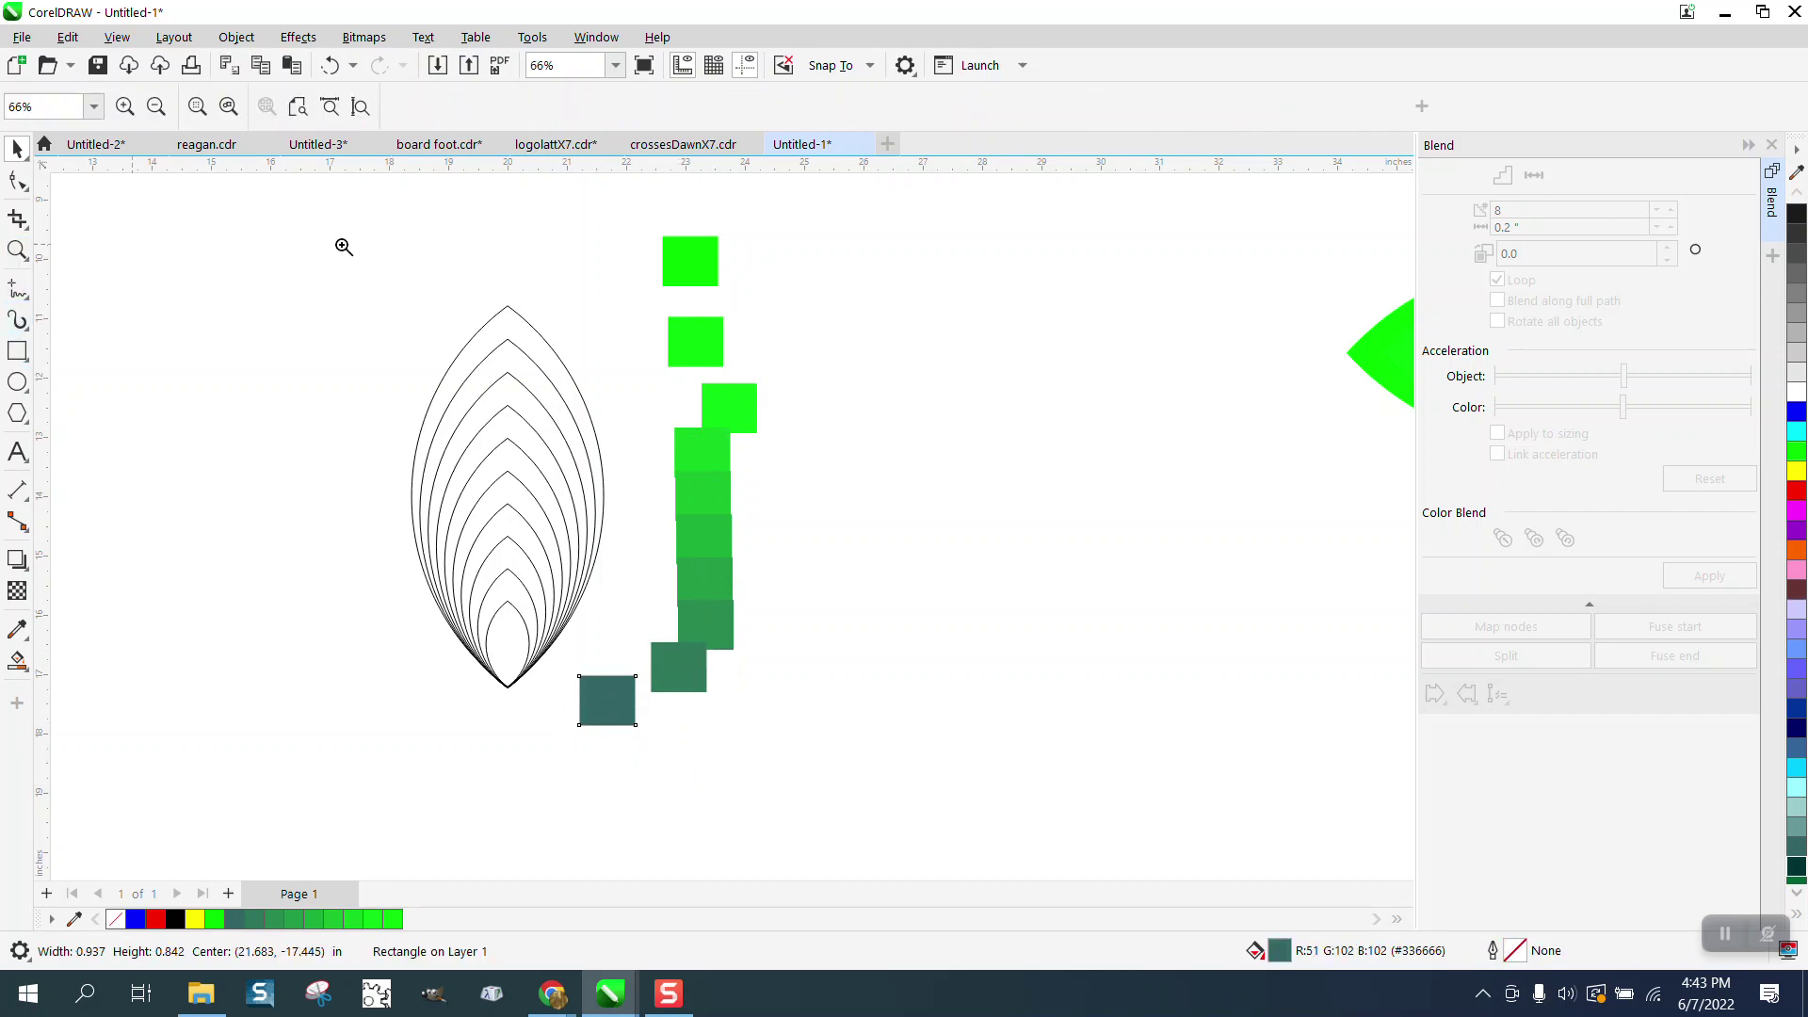
pyautogui.moveTo(355, 209); pyautogui.dragTo(865, 844)
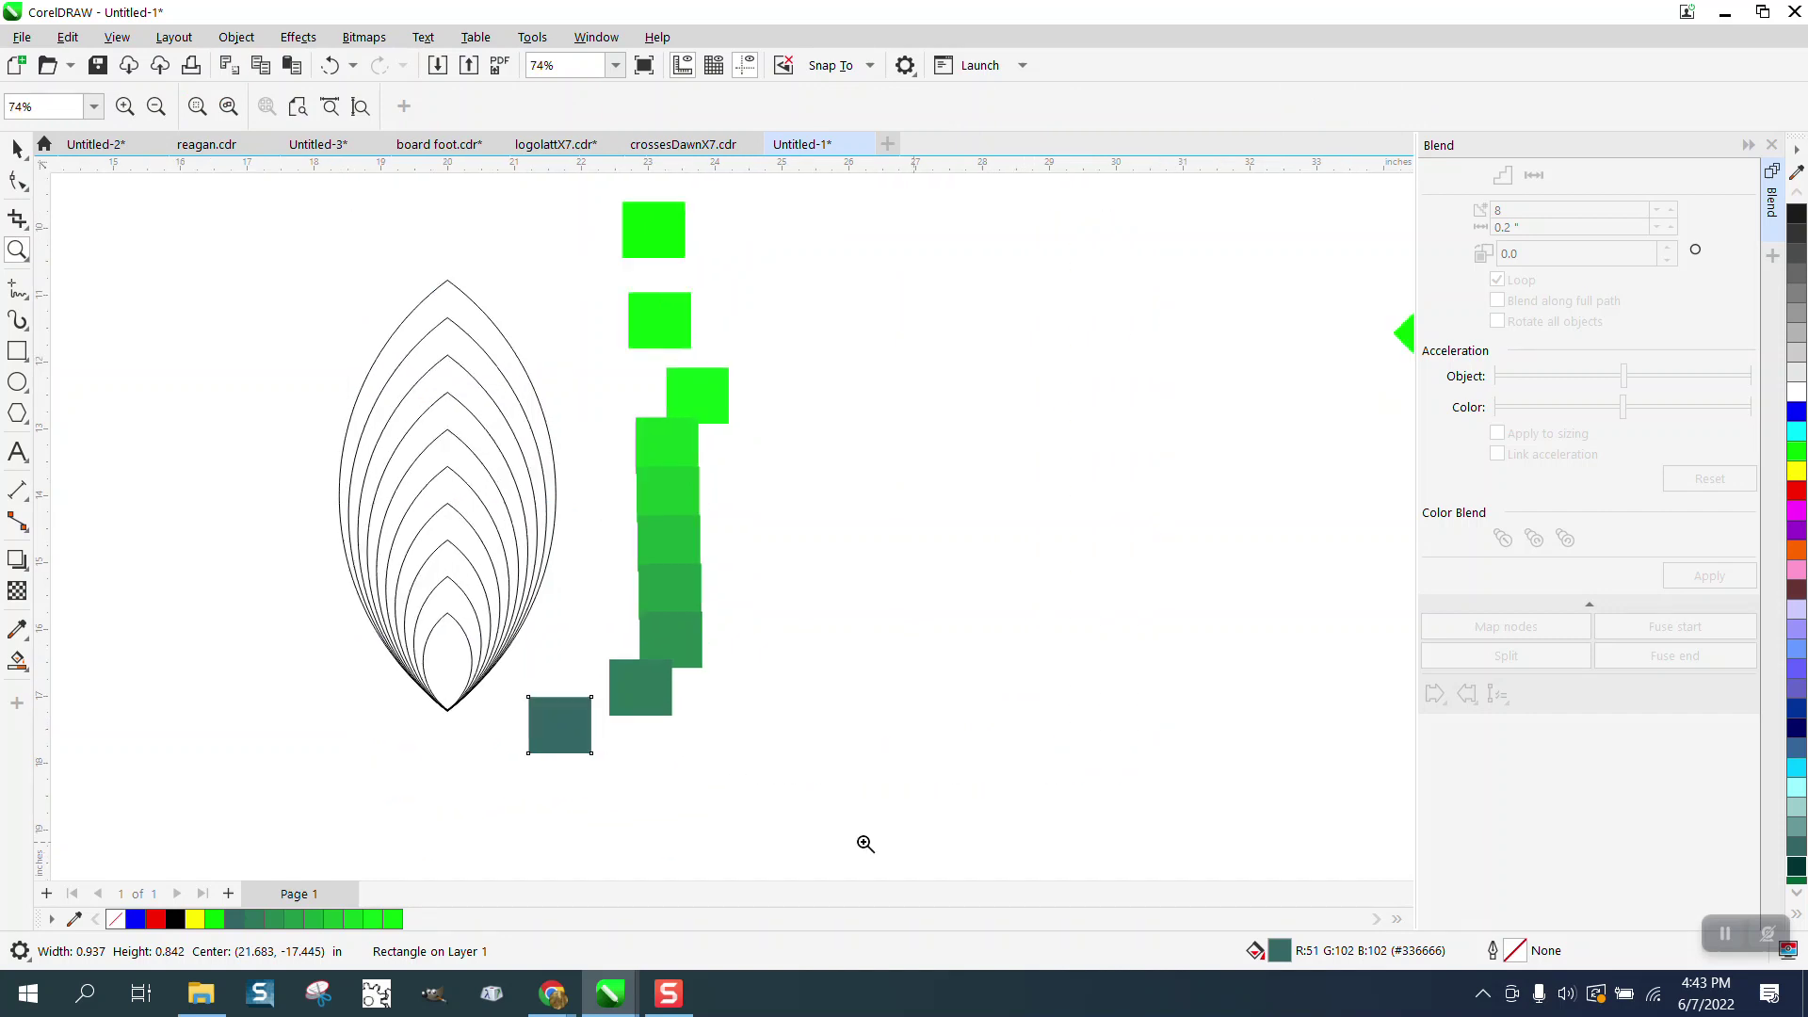
pyautogui.click(17, 629)
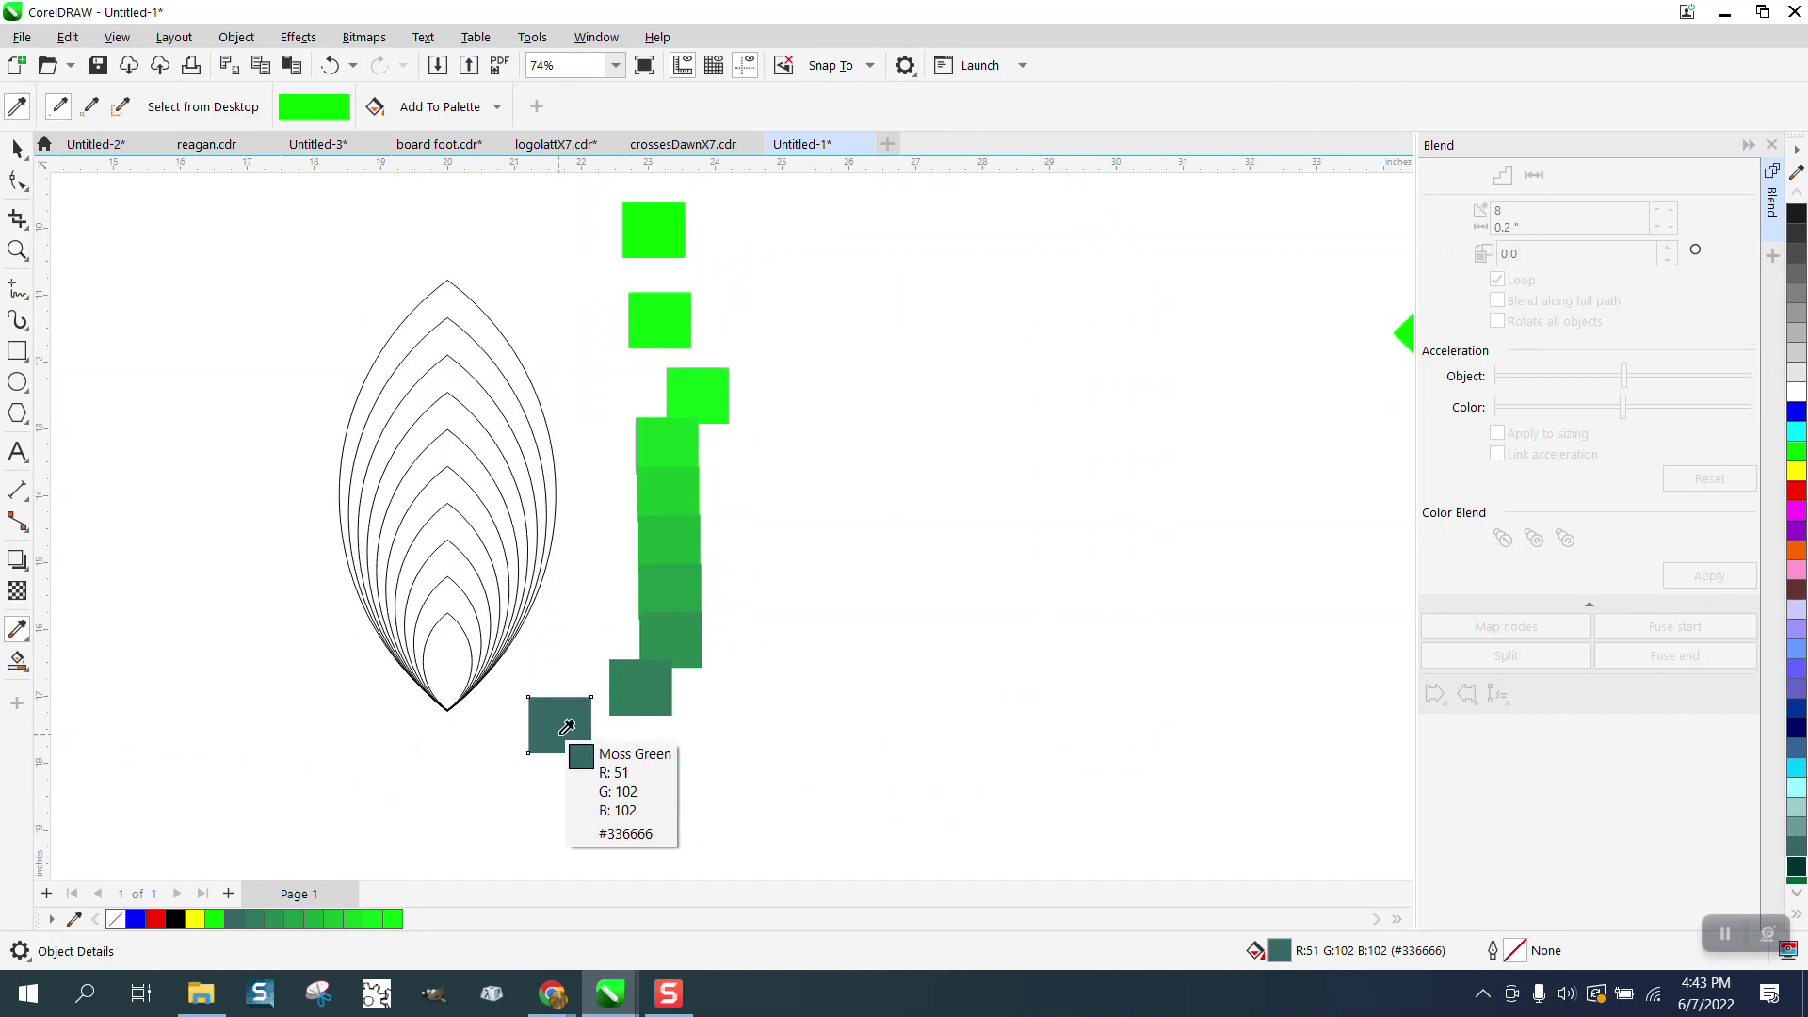
pyautogui.click(563, 723)
pyautogui.click(443, 665)
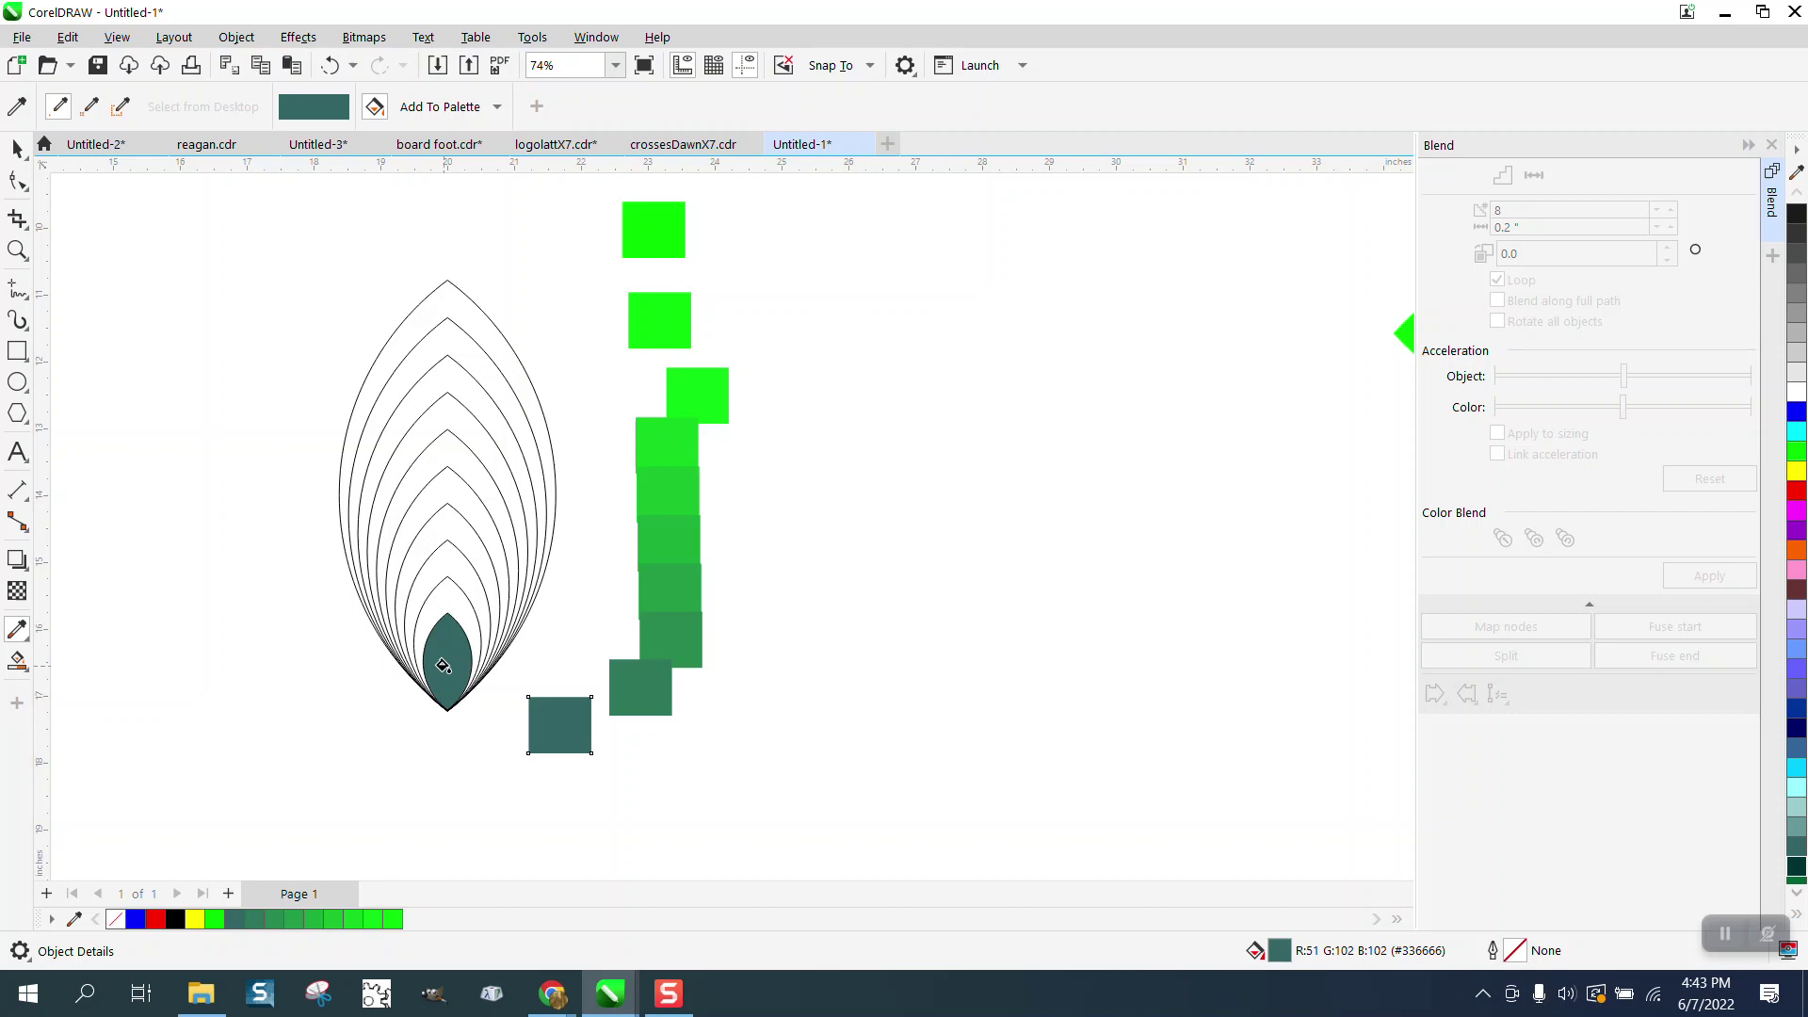
pyautogui.press('Escape')
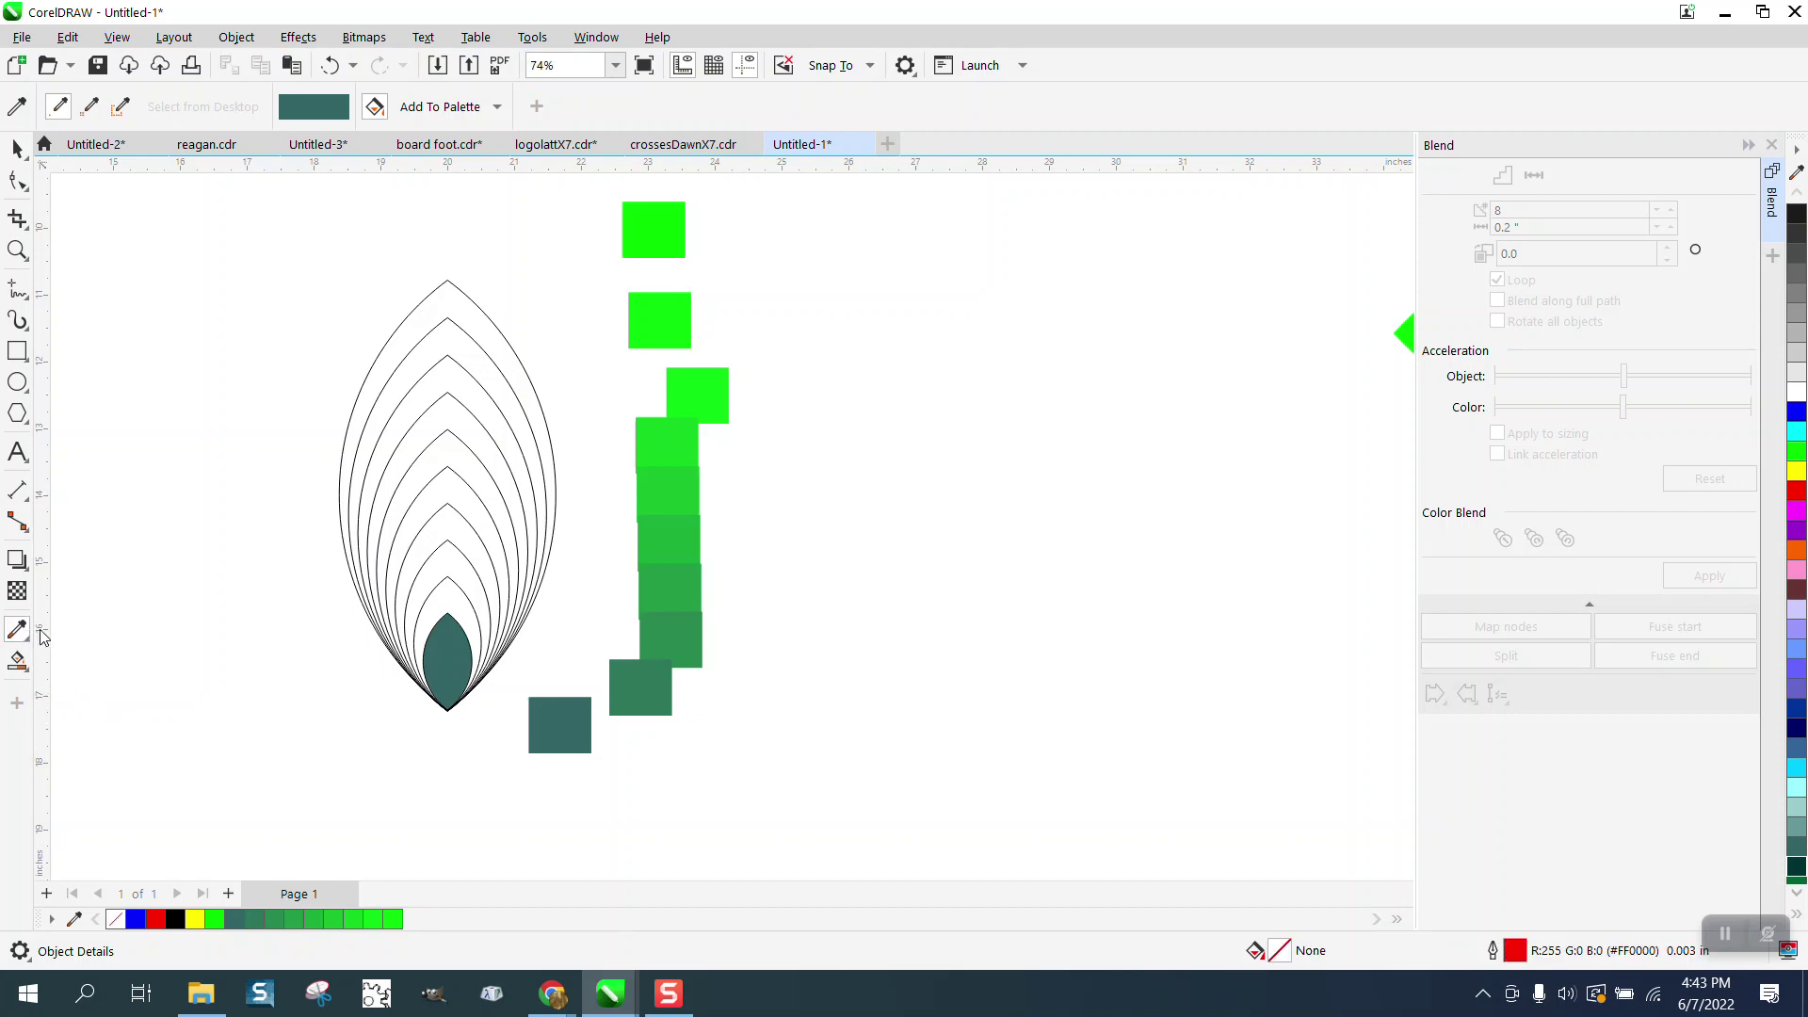
pyautogui.click(630, 681)
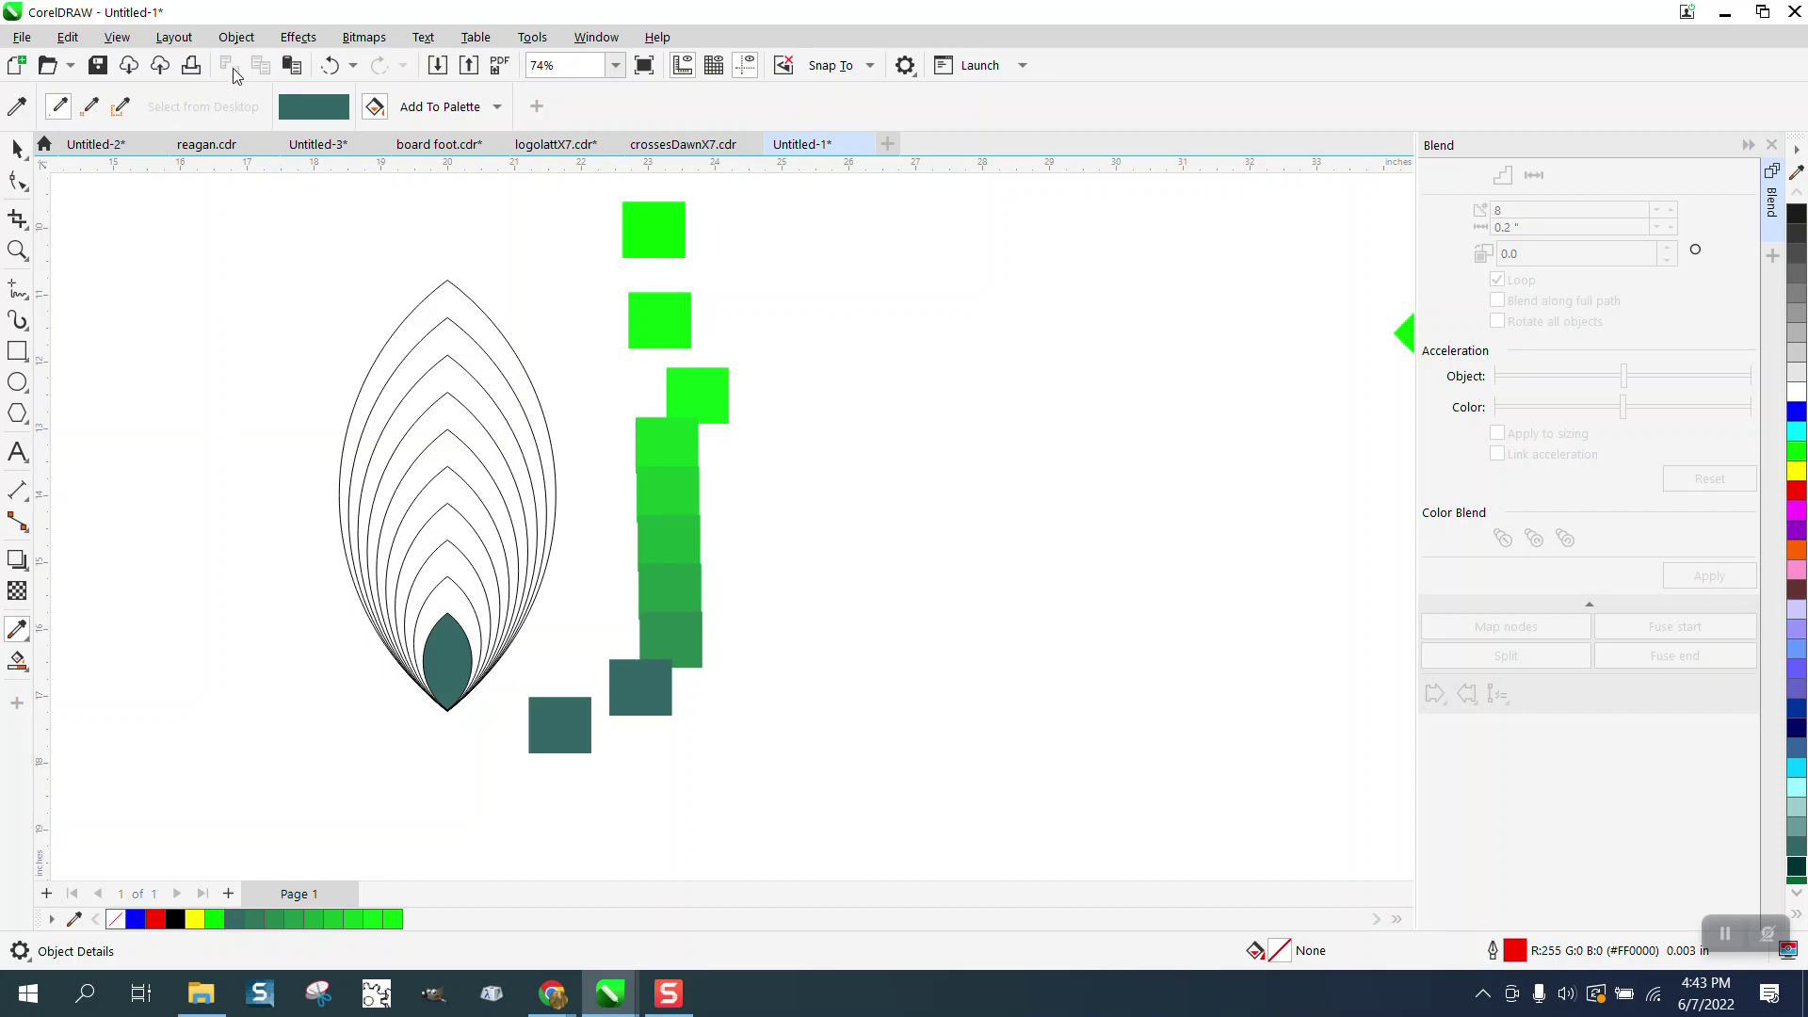
pyautogui.click(329, 65)
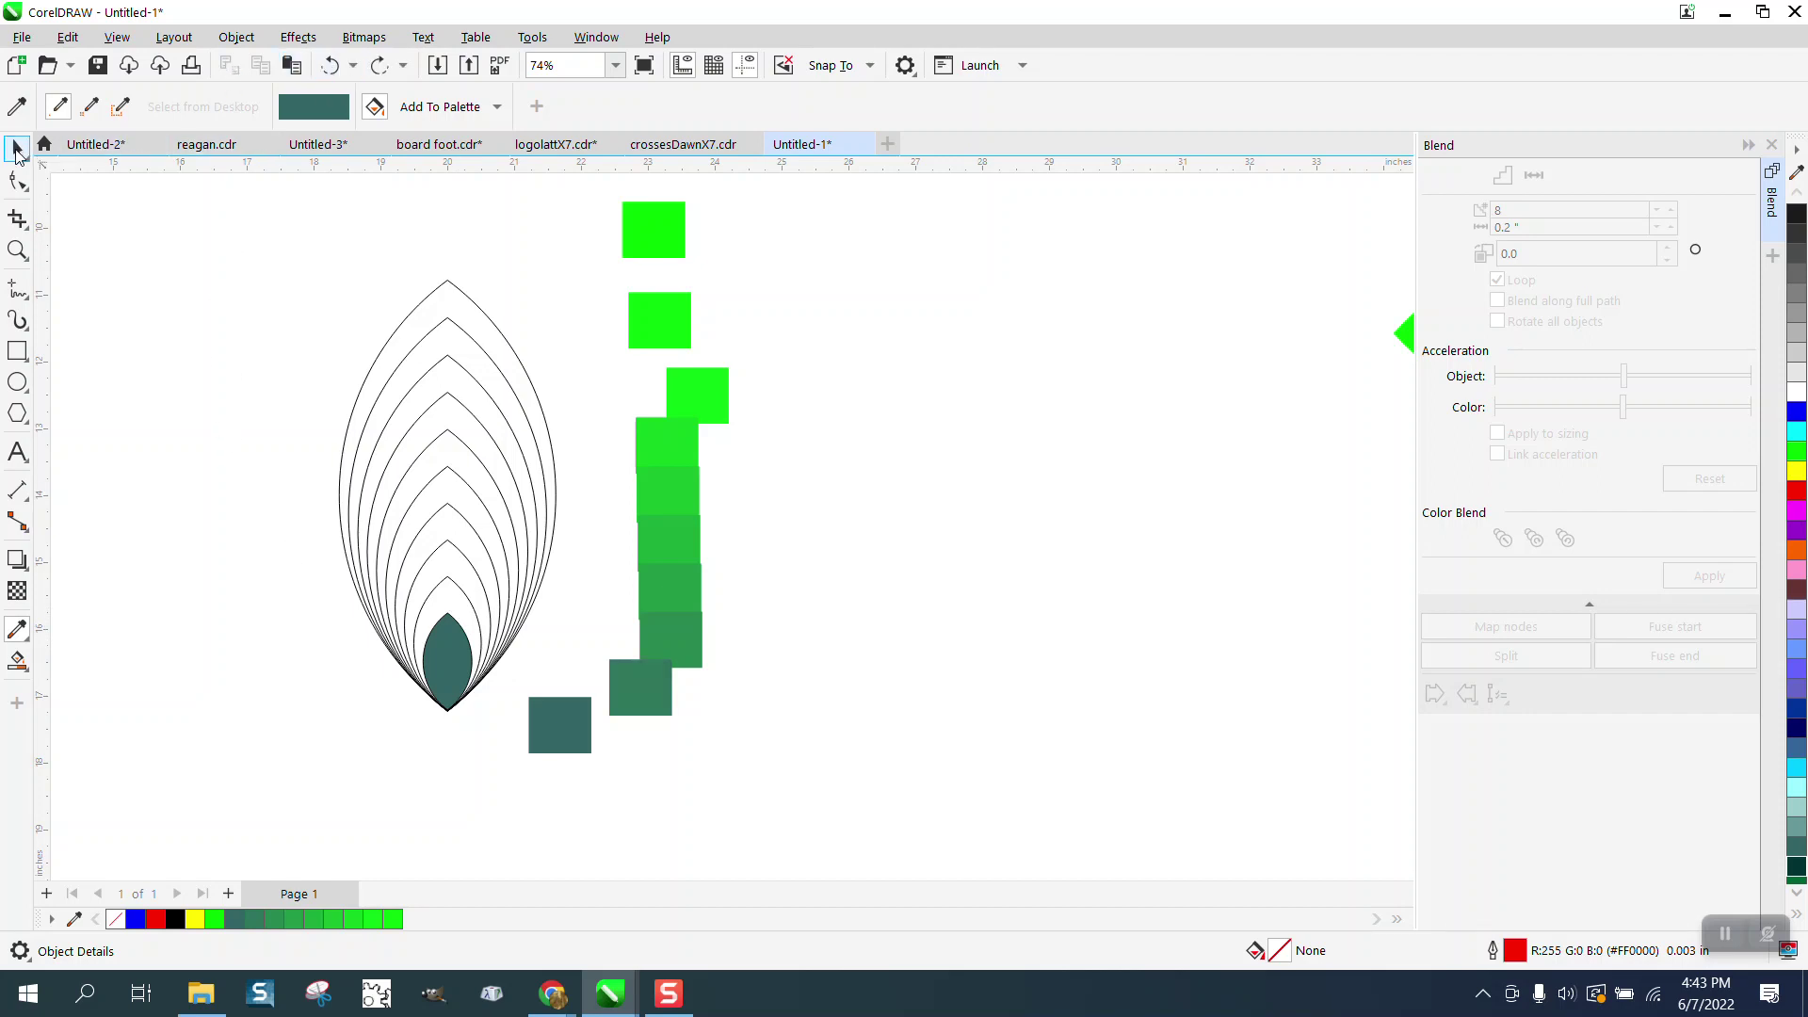
# Step: Set the Color Eyedropper to colour-only and sample the dark green square
pyautogui.click(16, 149)
pyautogui.click(17, 631)
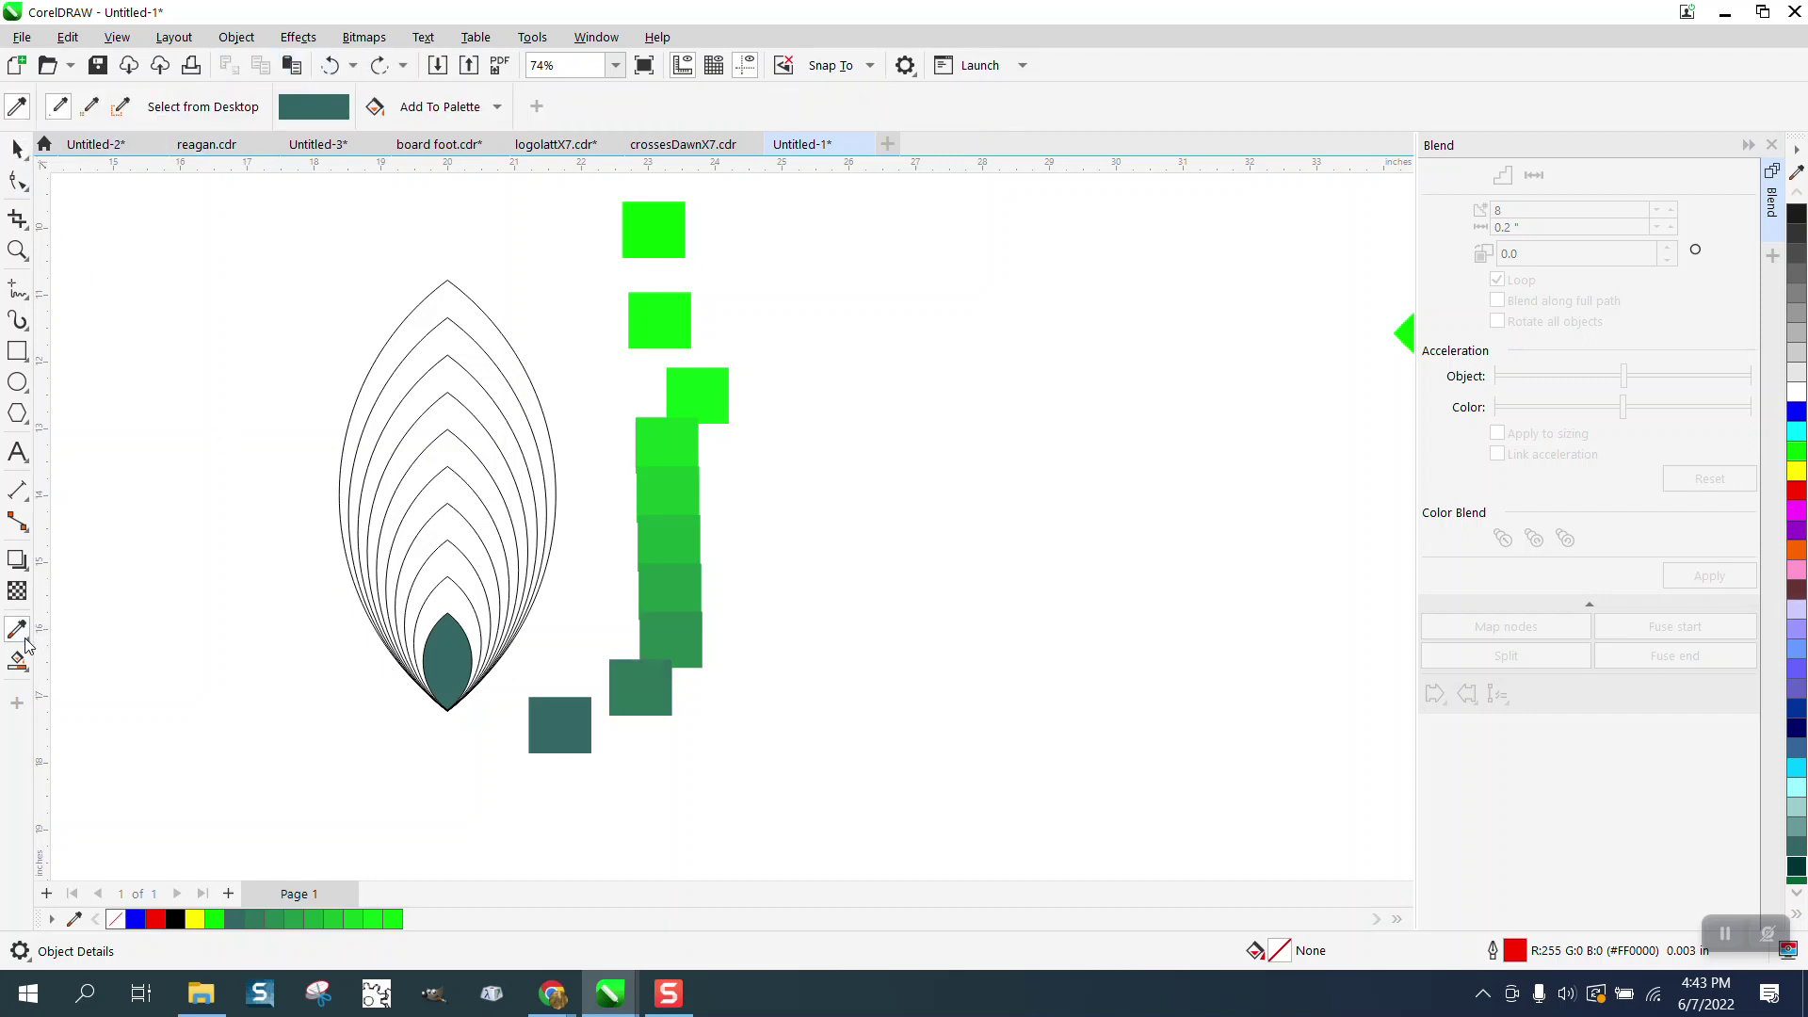
pyautogui.click(29, 642)
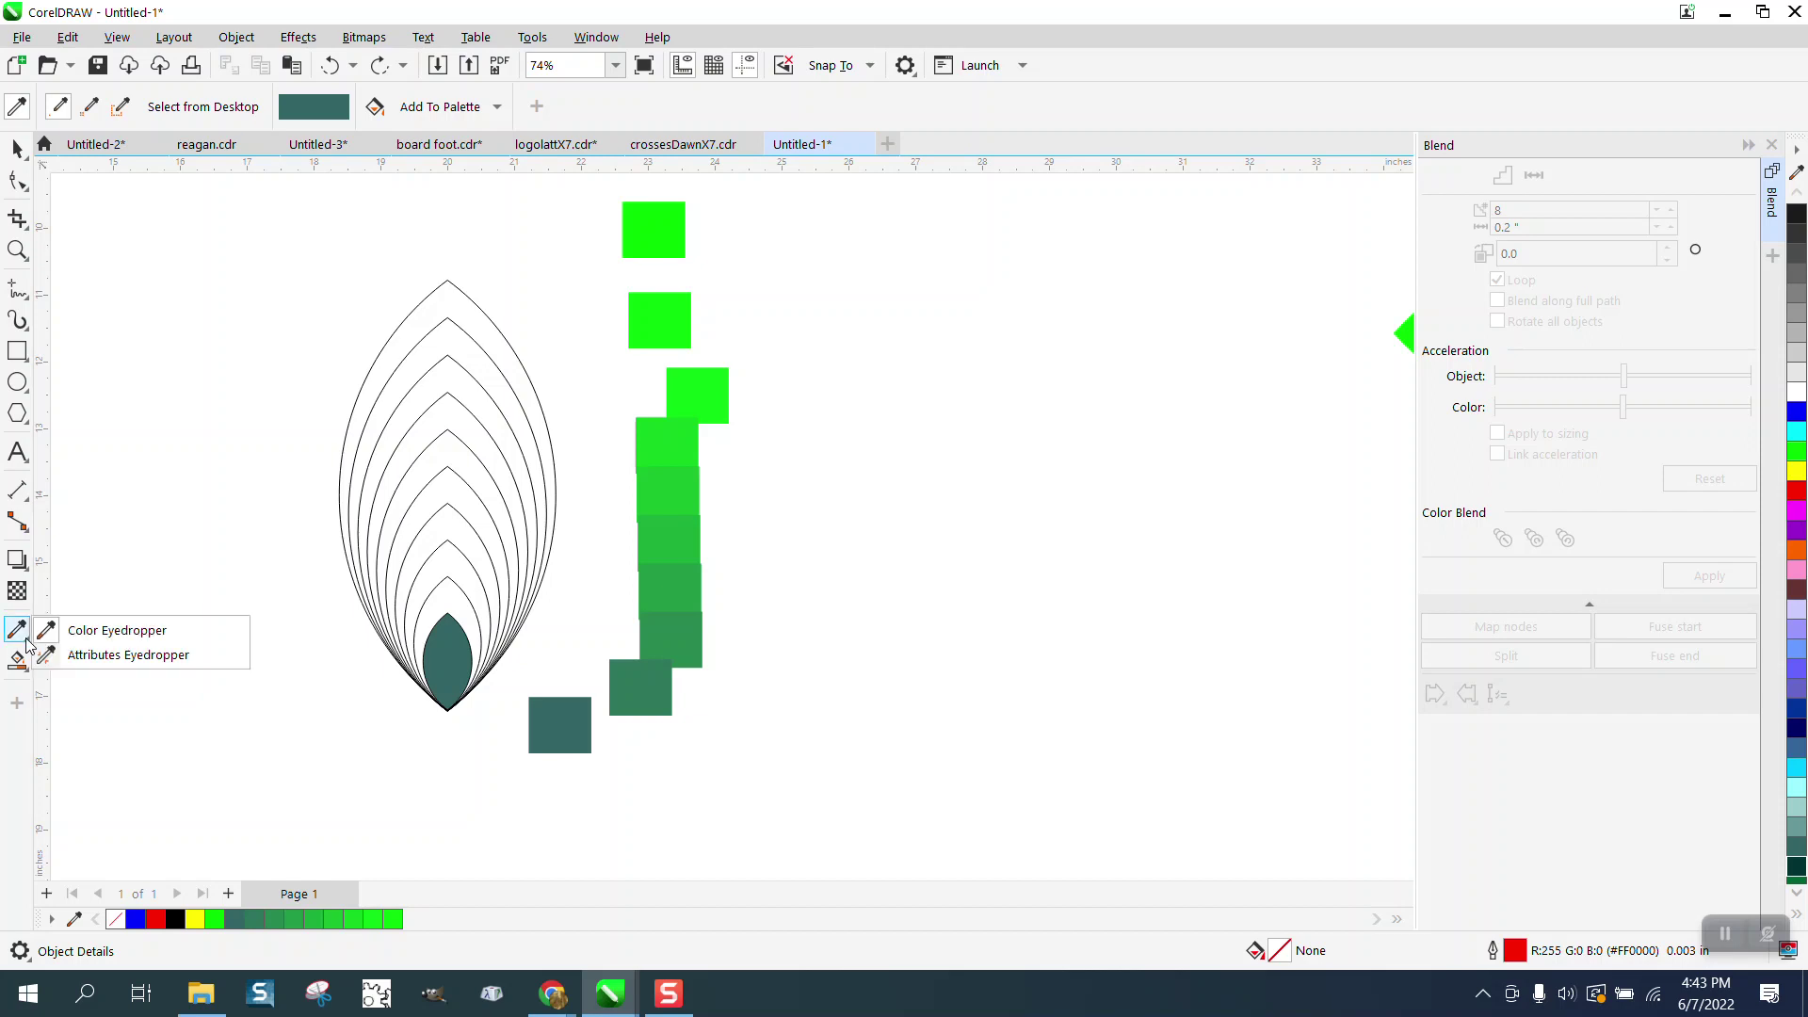
pyautogui.click(129, 638)
pyautogui.click(666, 694)
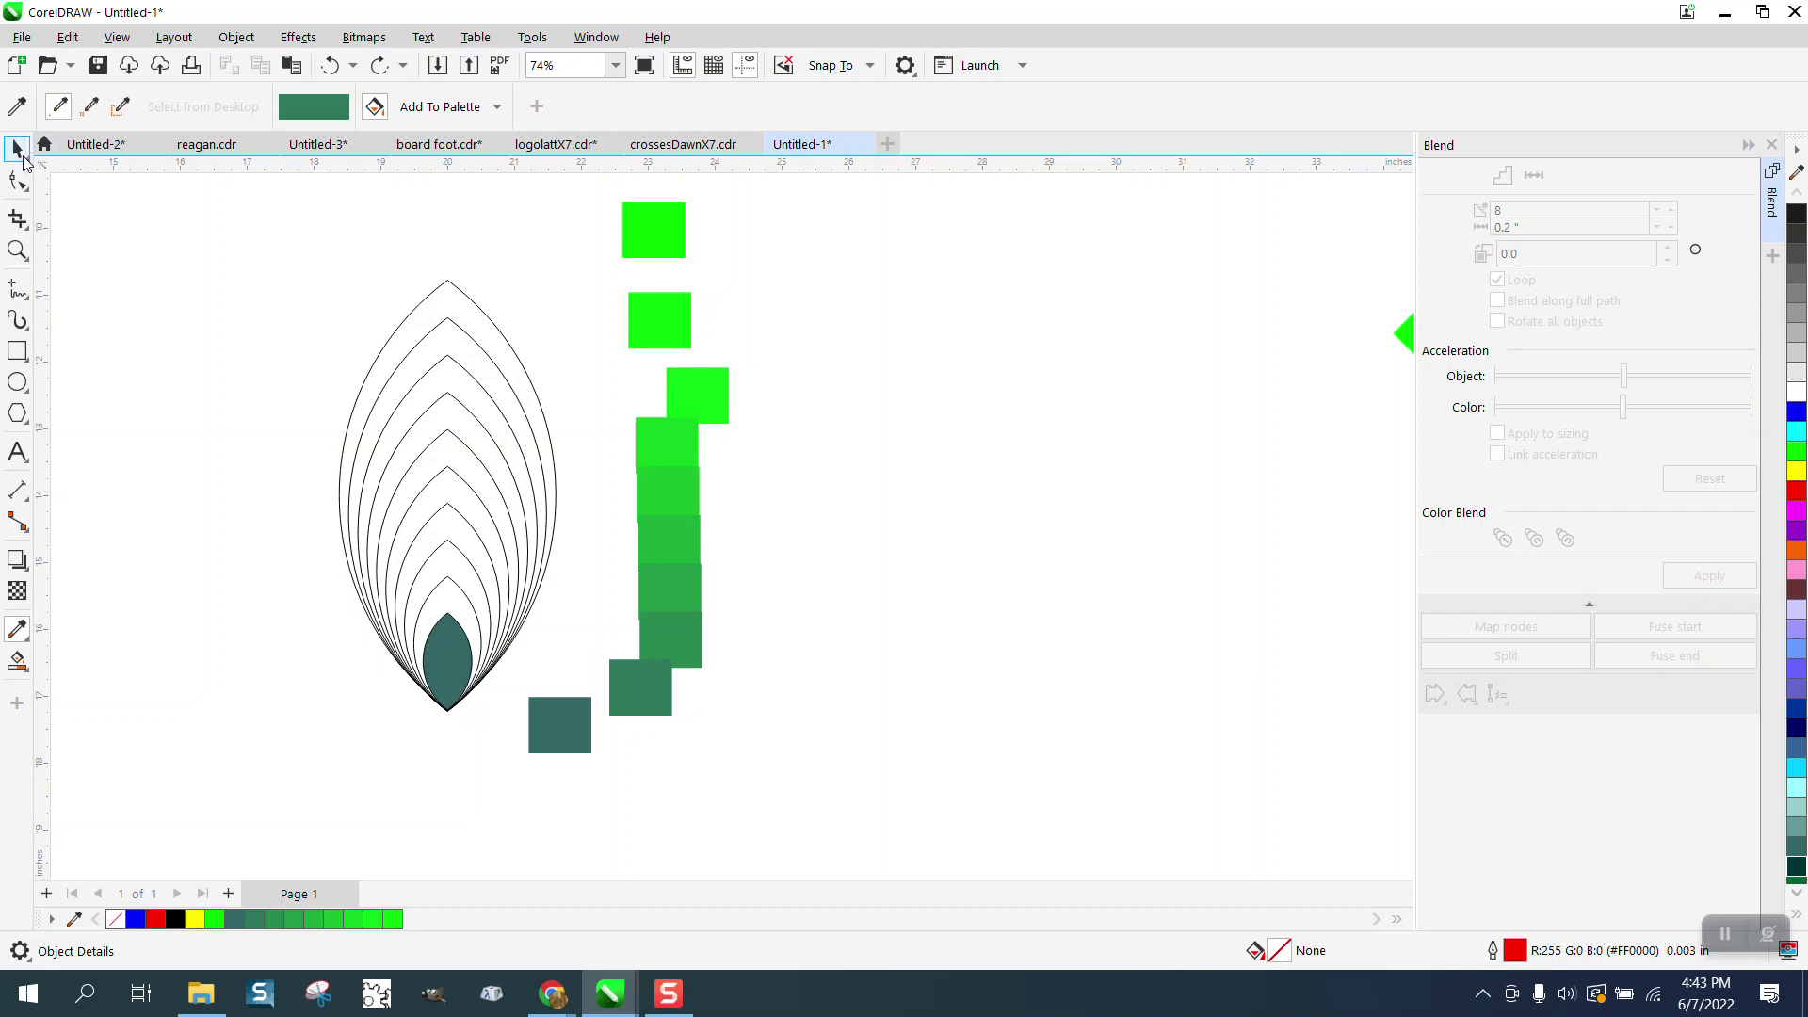
# Step: Undo an accidental move of the petal blend and resample the lower square's dark green, colour only
pyautogui.click(17, 148)
pyautogui.click(540, 431)
pyautogui.moveTo(461, 614); pyautogui.dragTo(391, 606)
pyautogui.click(330, 65)
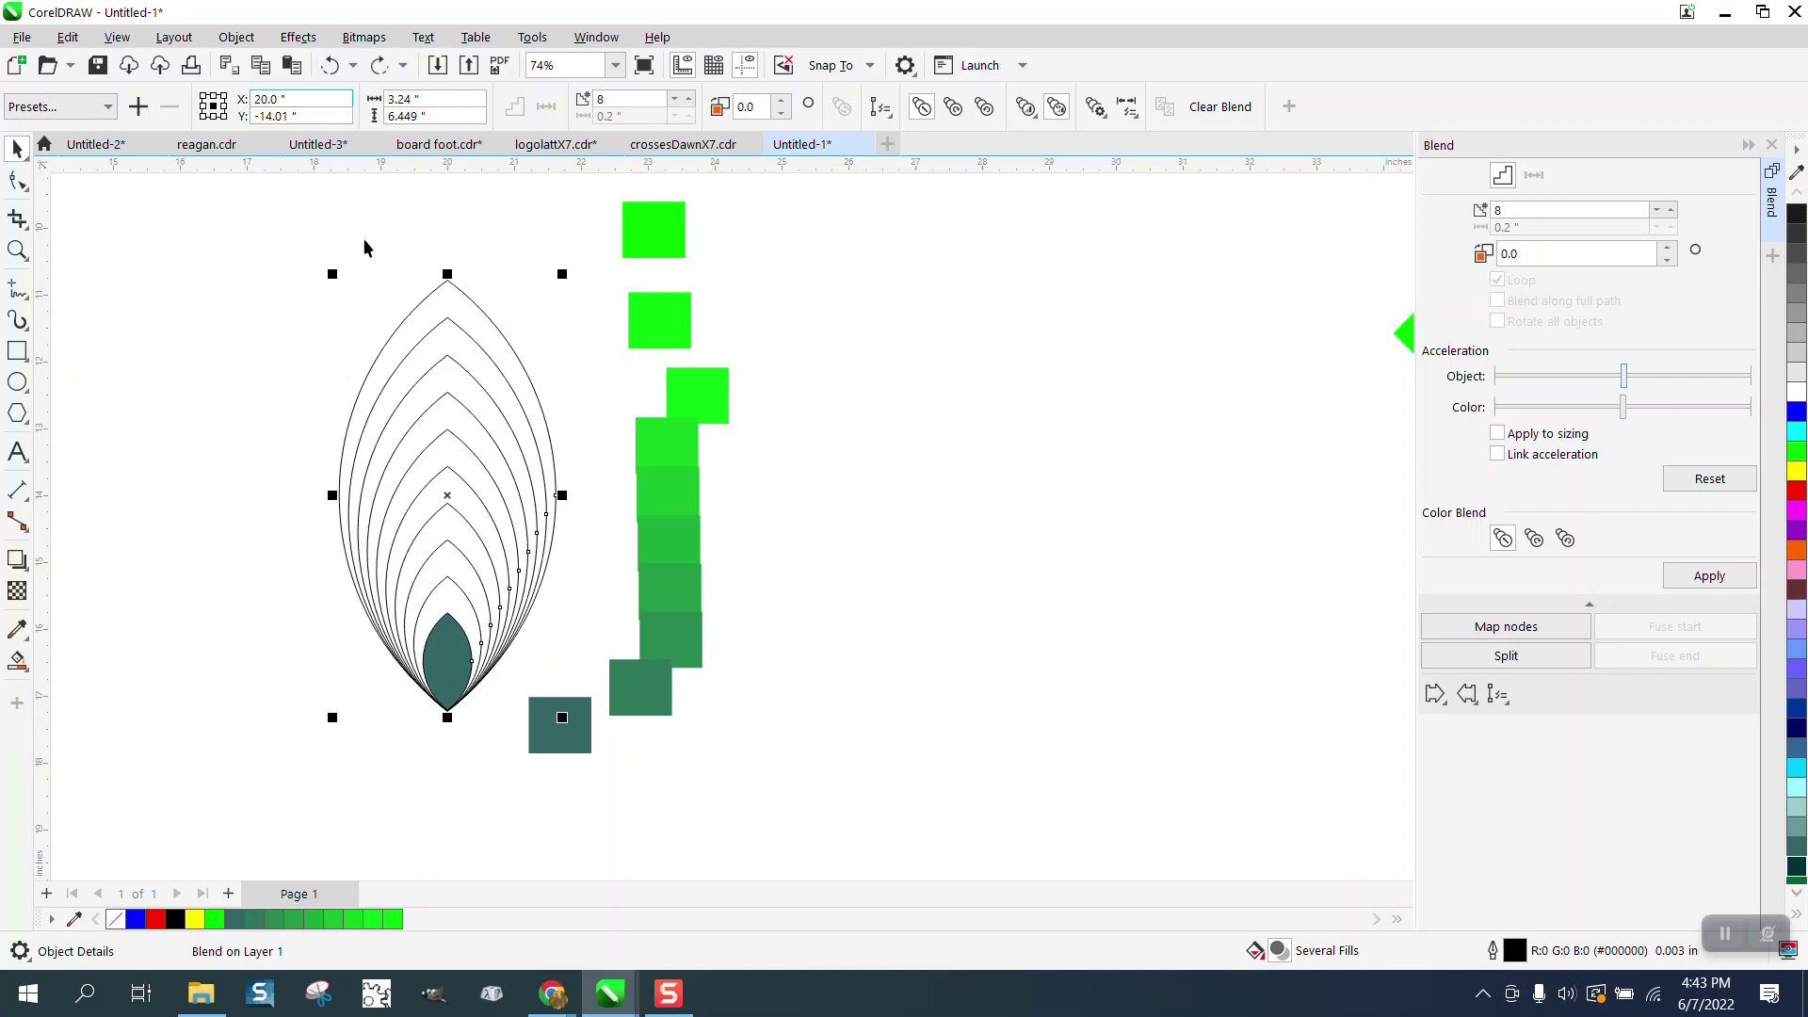
pyautogui.click(262, 456)
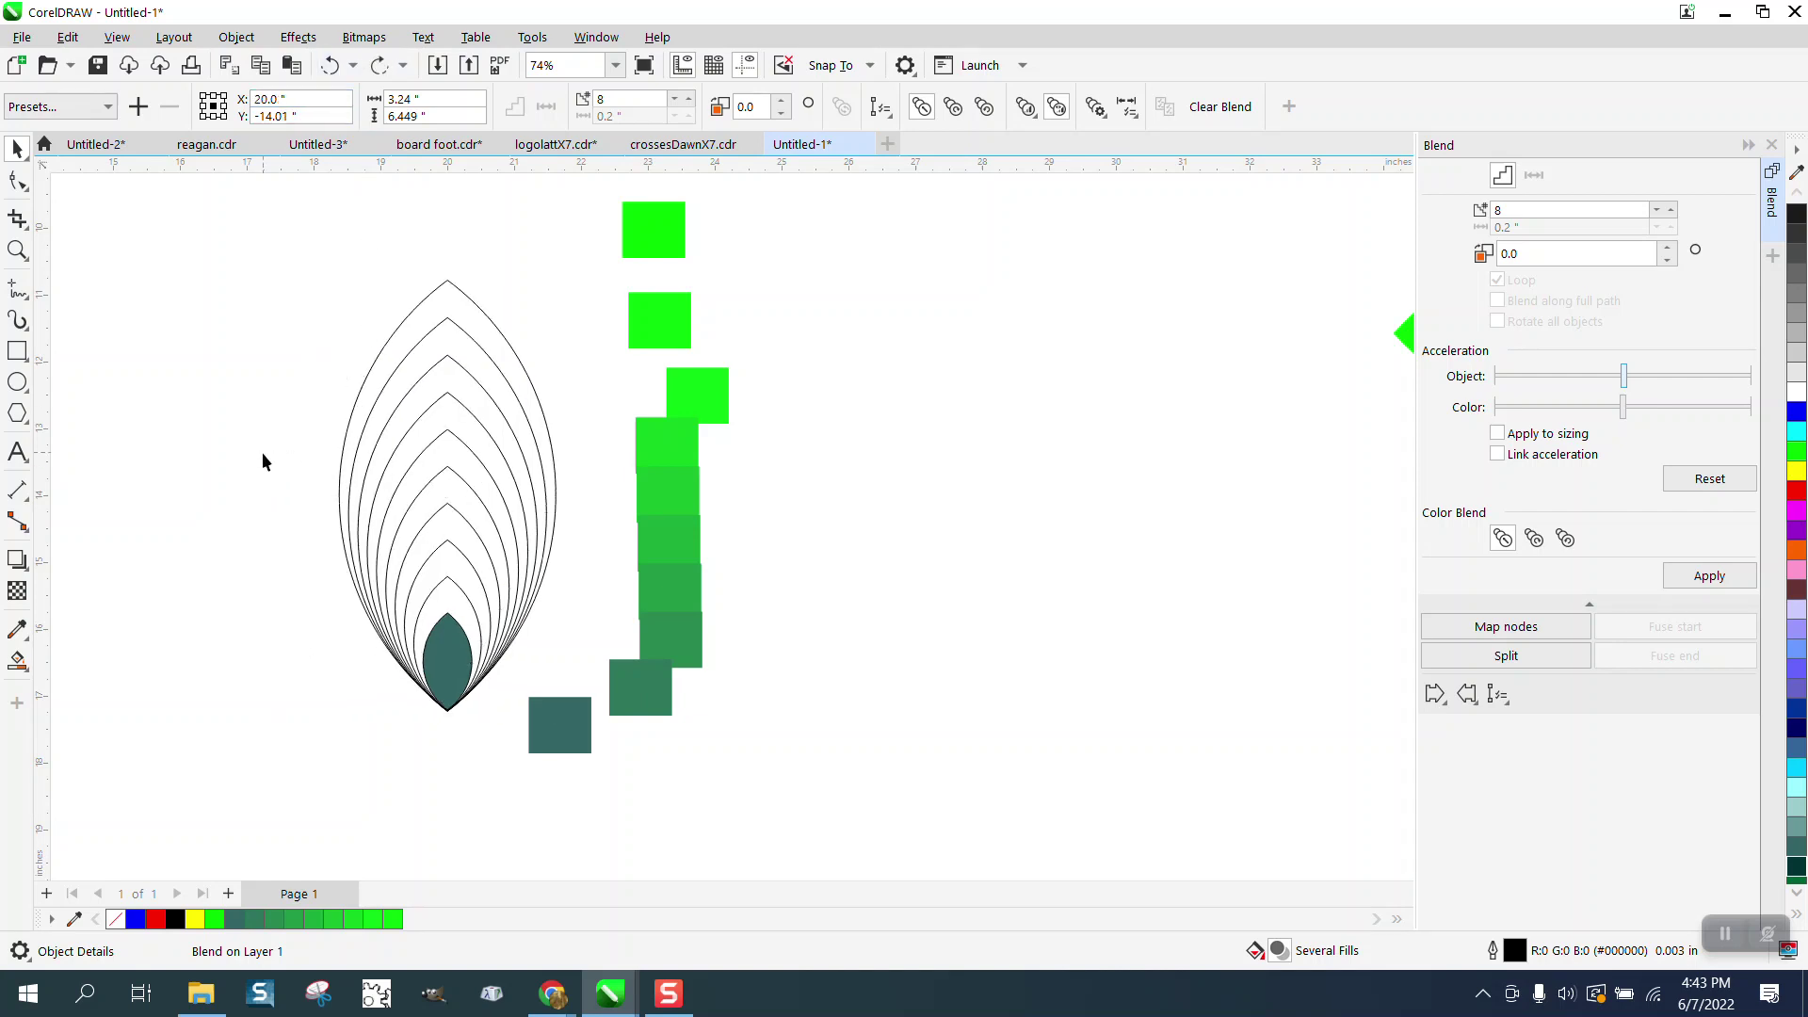
pyautogui.click(30, 641)
pyautogui.click(102, 630)
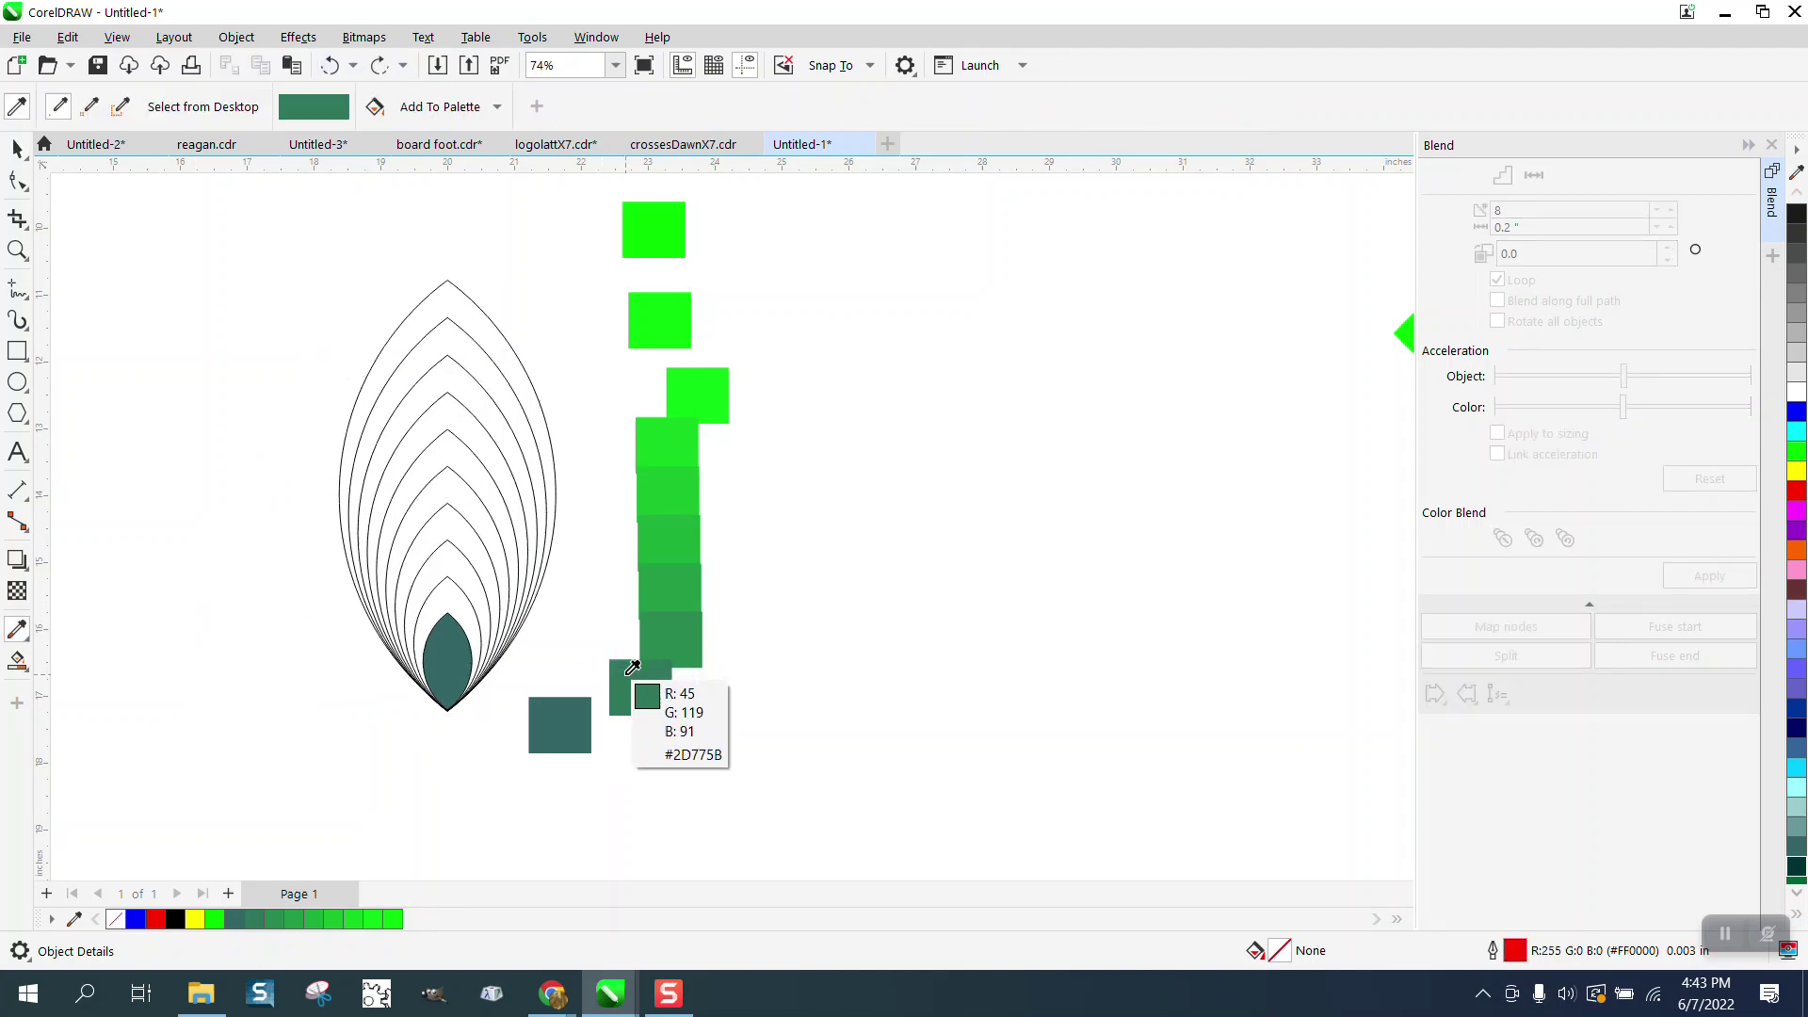
pyautogui.click(631, 668)
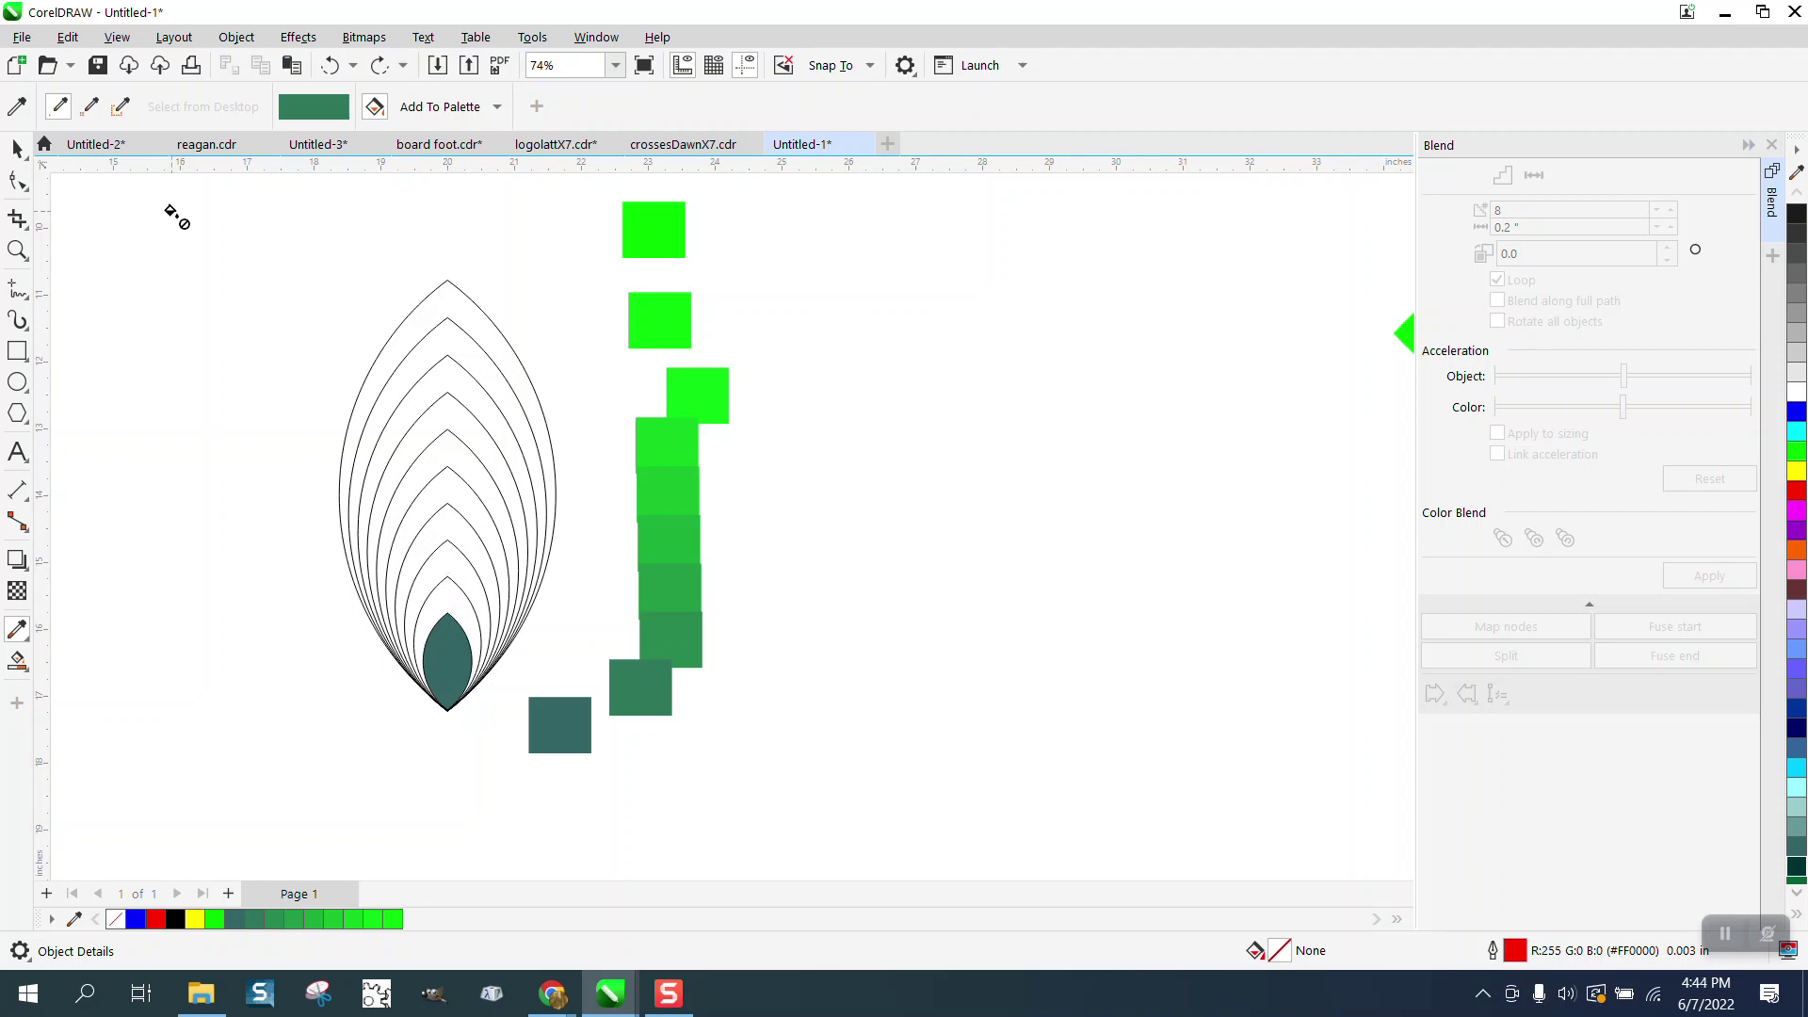
# Step: Break the petal blend apart and ungroup its nested outlines into separate shapes
pyautogui.click(17, 148)
pyautogui.moveTo(502, 643); pyautogui.dragTo(597, 744)
pyautogui.click(235, 37)
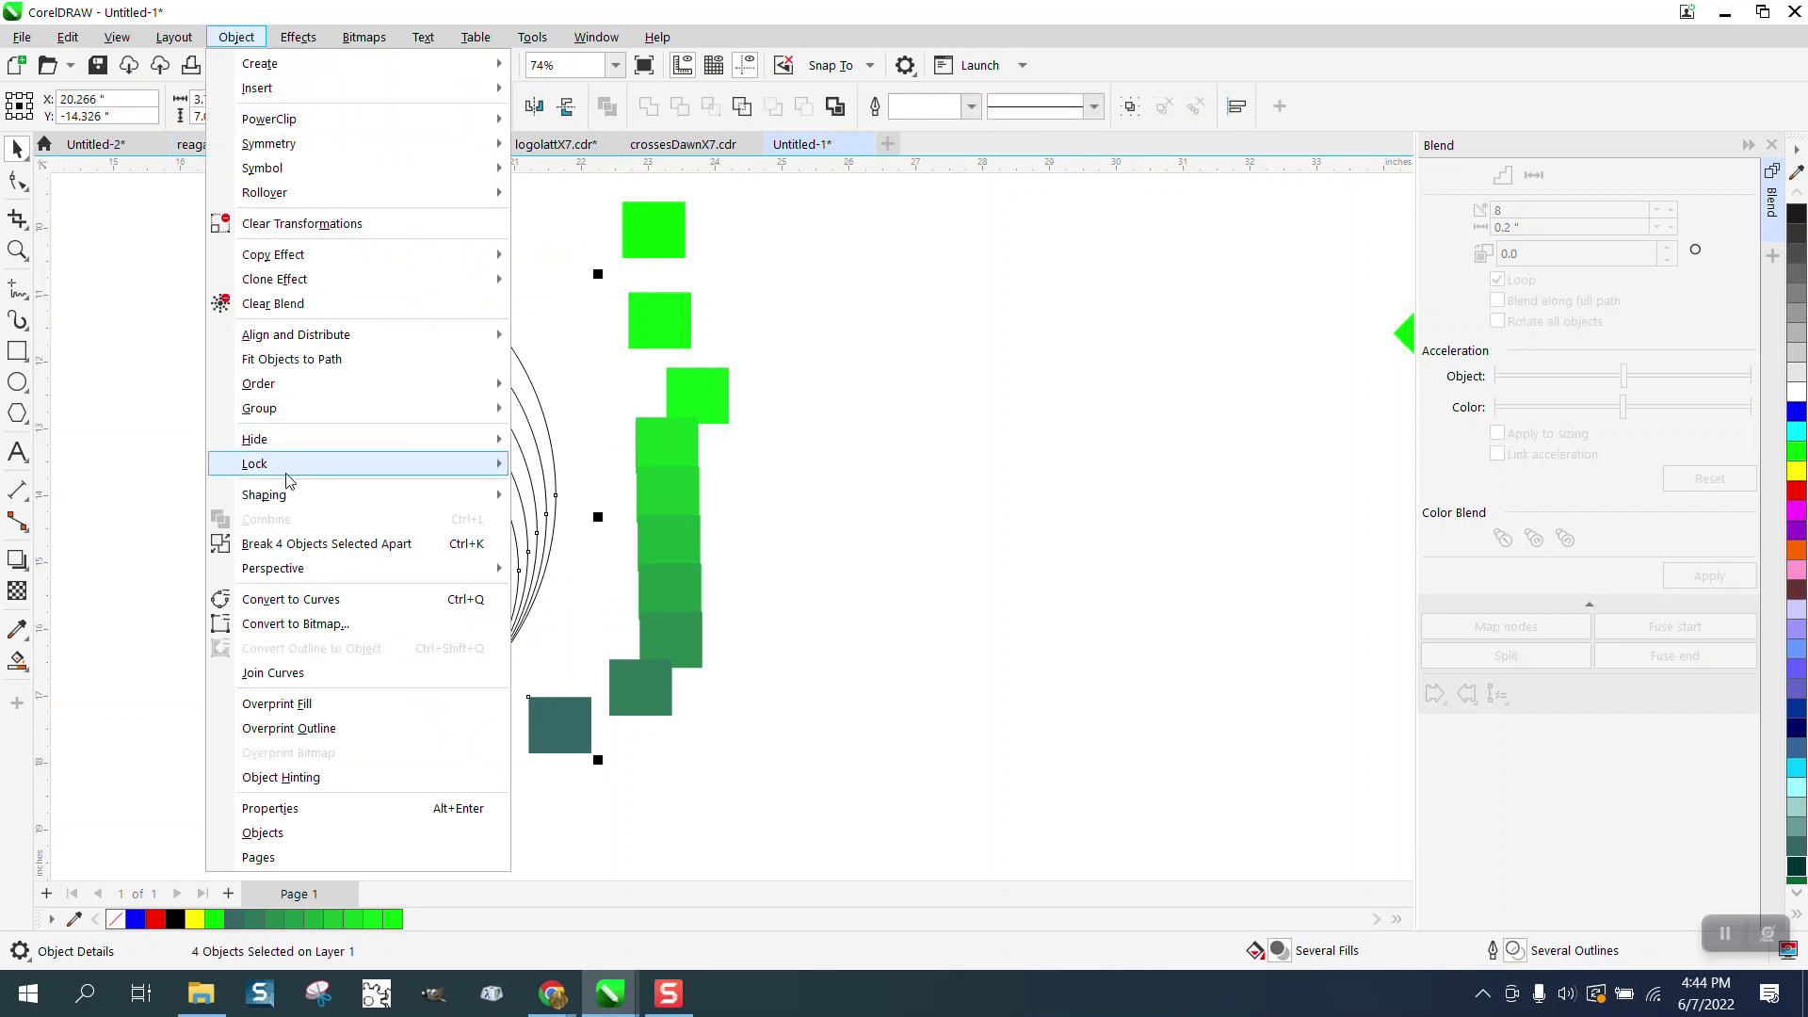
pyautogui.click(301, 537)
pyautogui.click(393, 533)
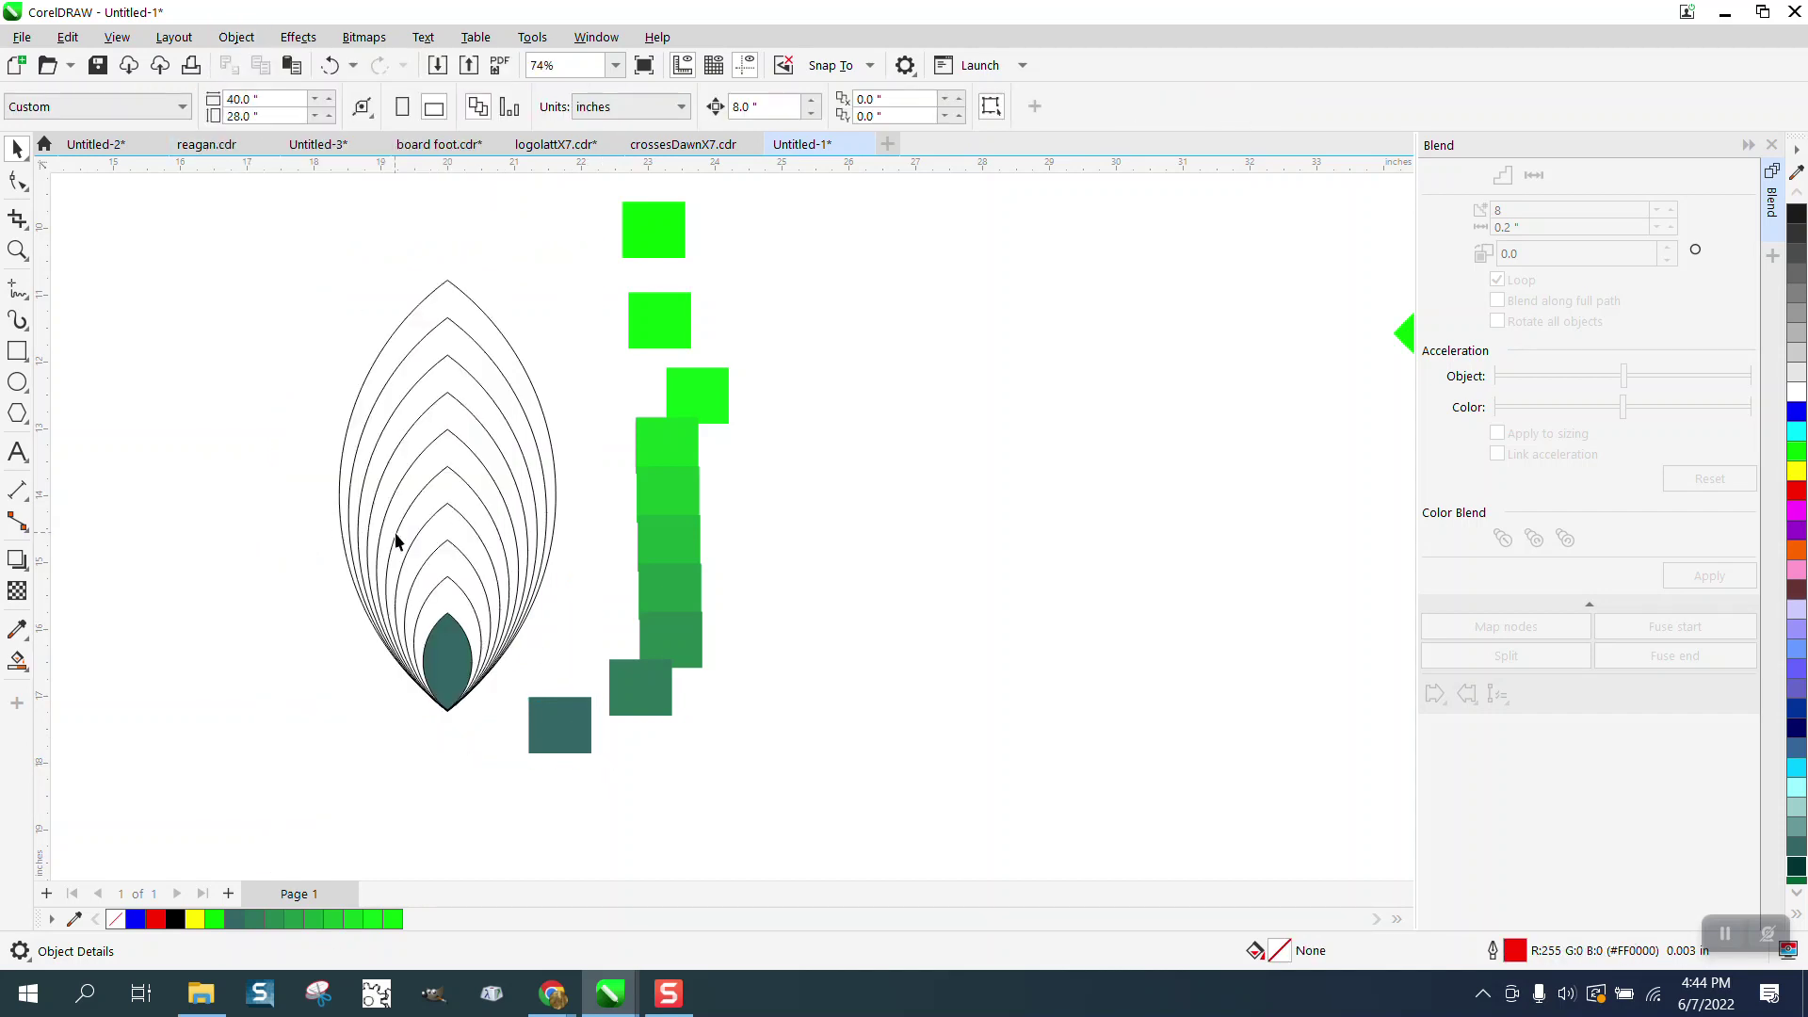
pyautogui.click(459, 555)
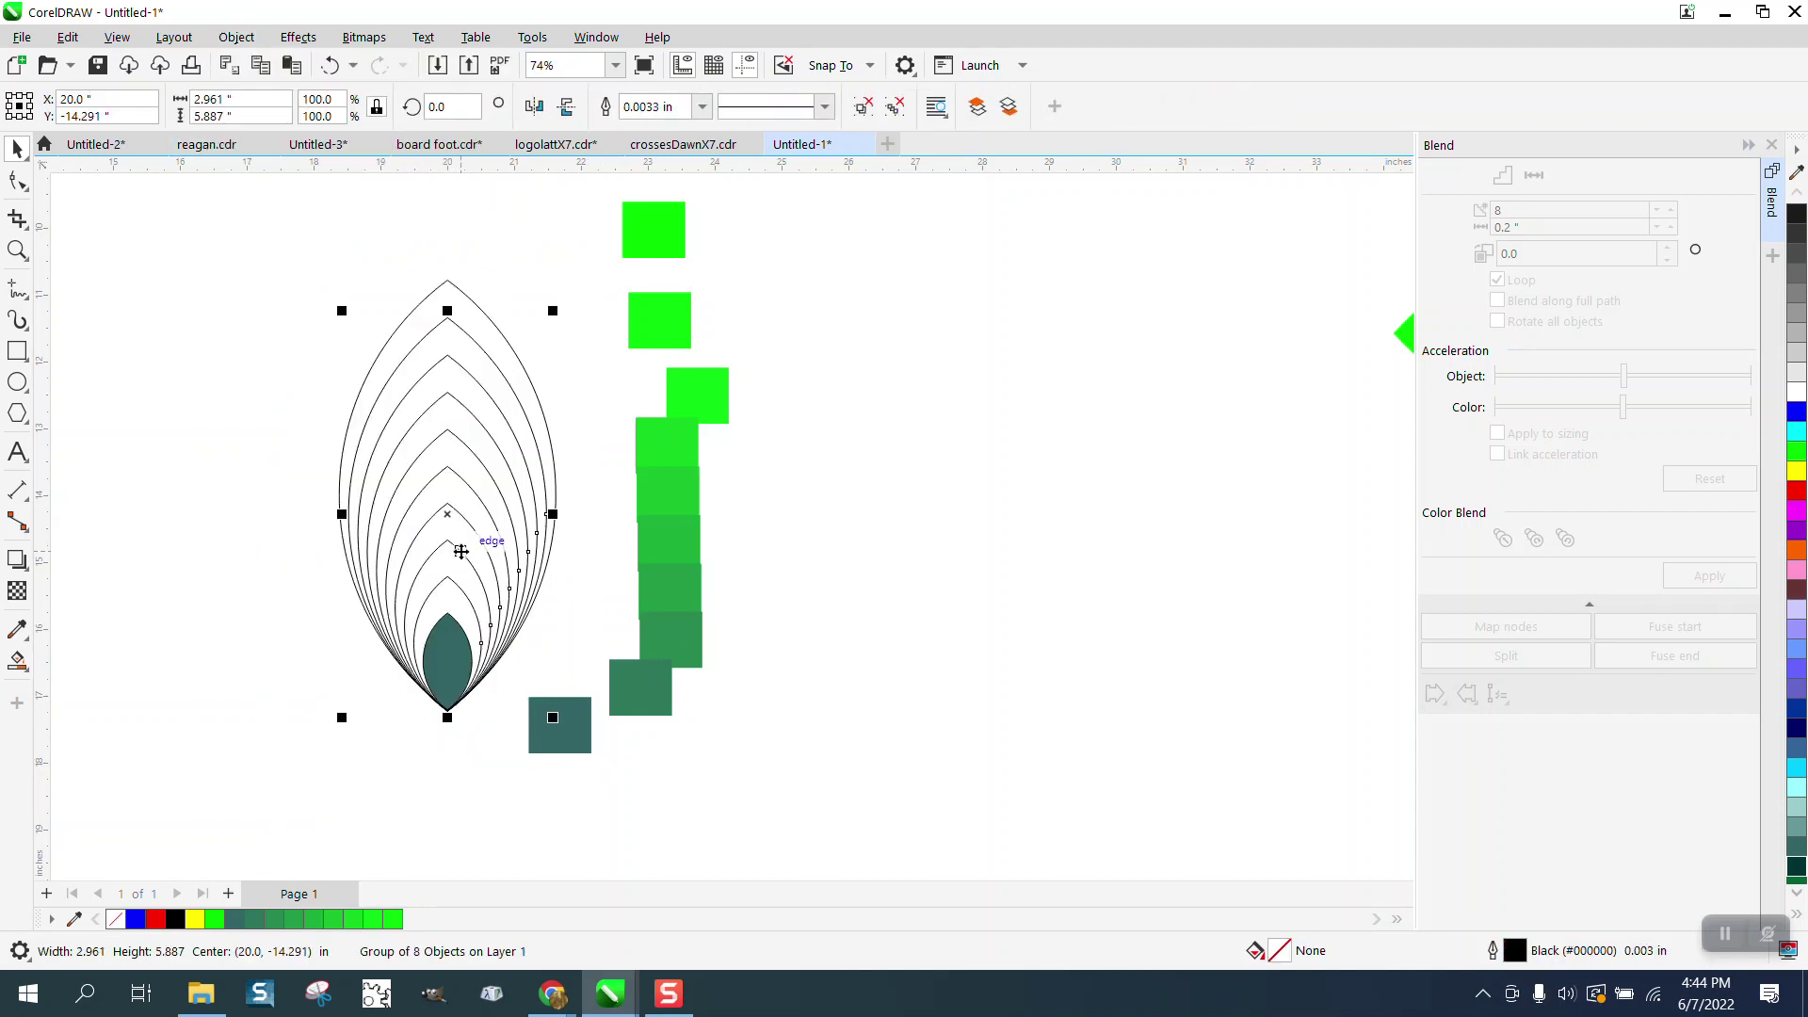
pyautogui.click(235, 36)
pyautogui.moveTo(462, 409)
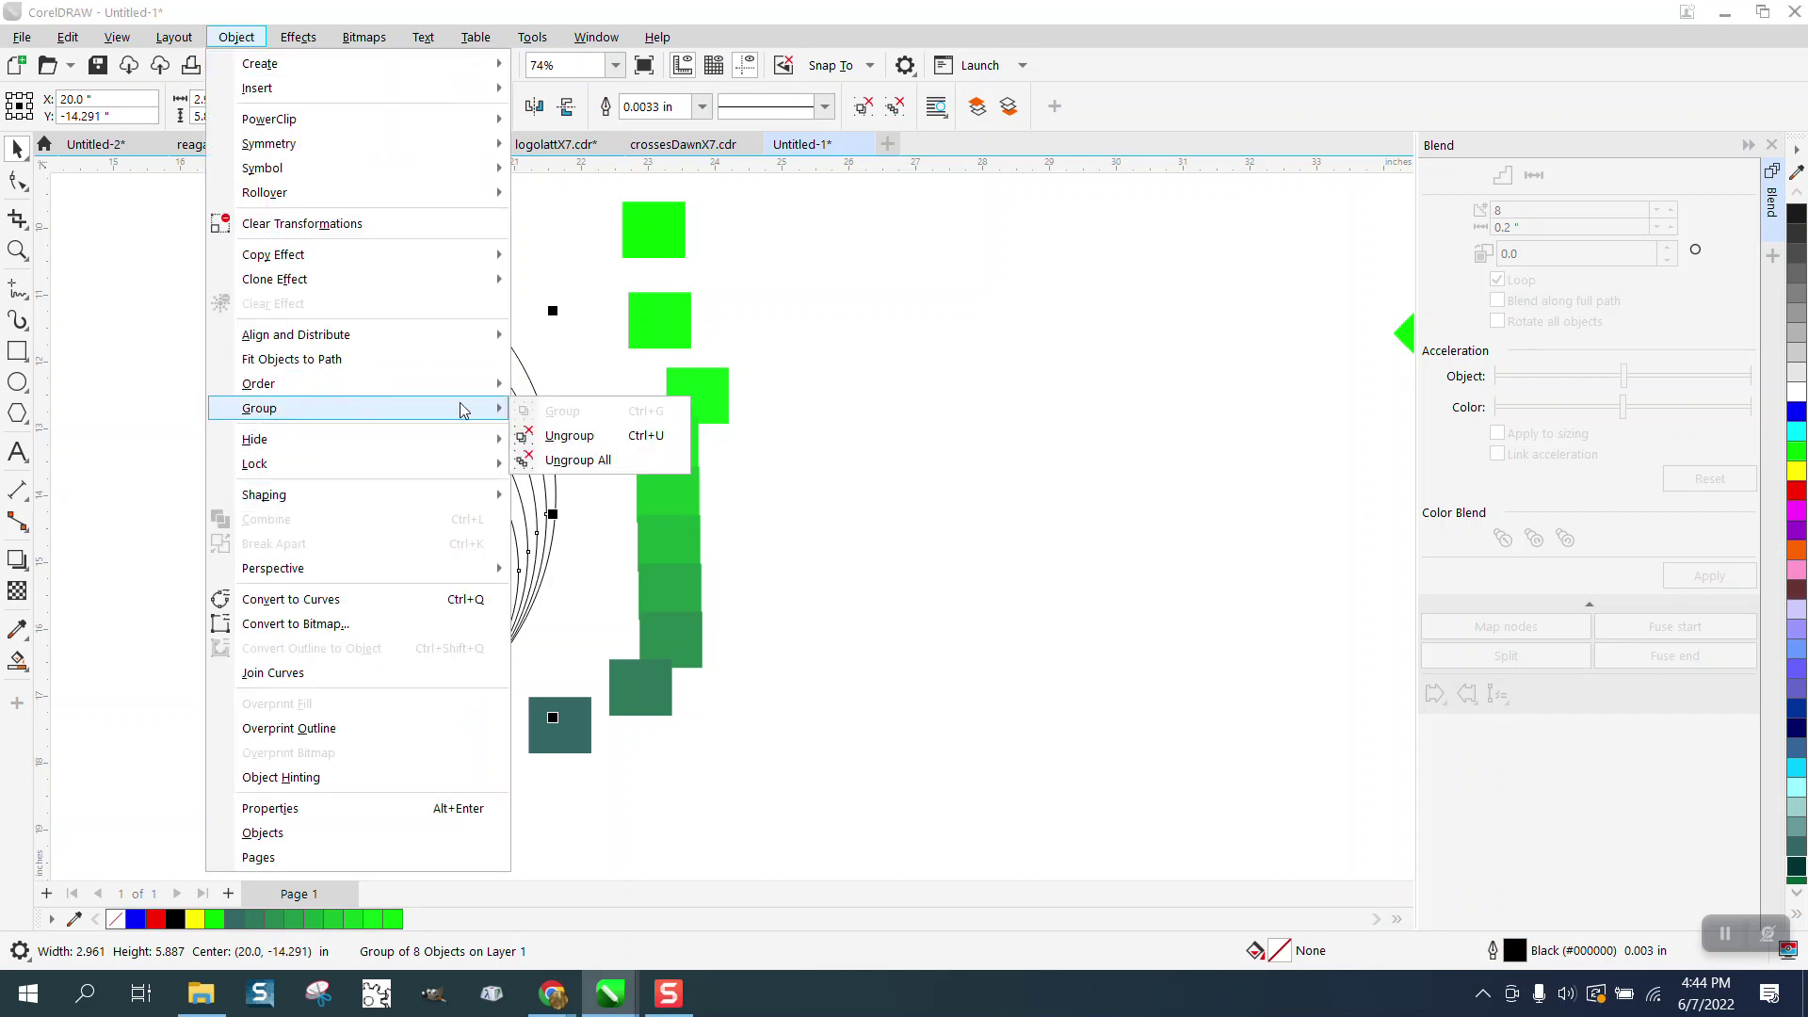
pyautogui.click(571, 436)
pyautogui.click(525, 295)
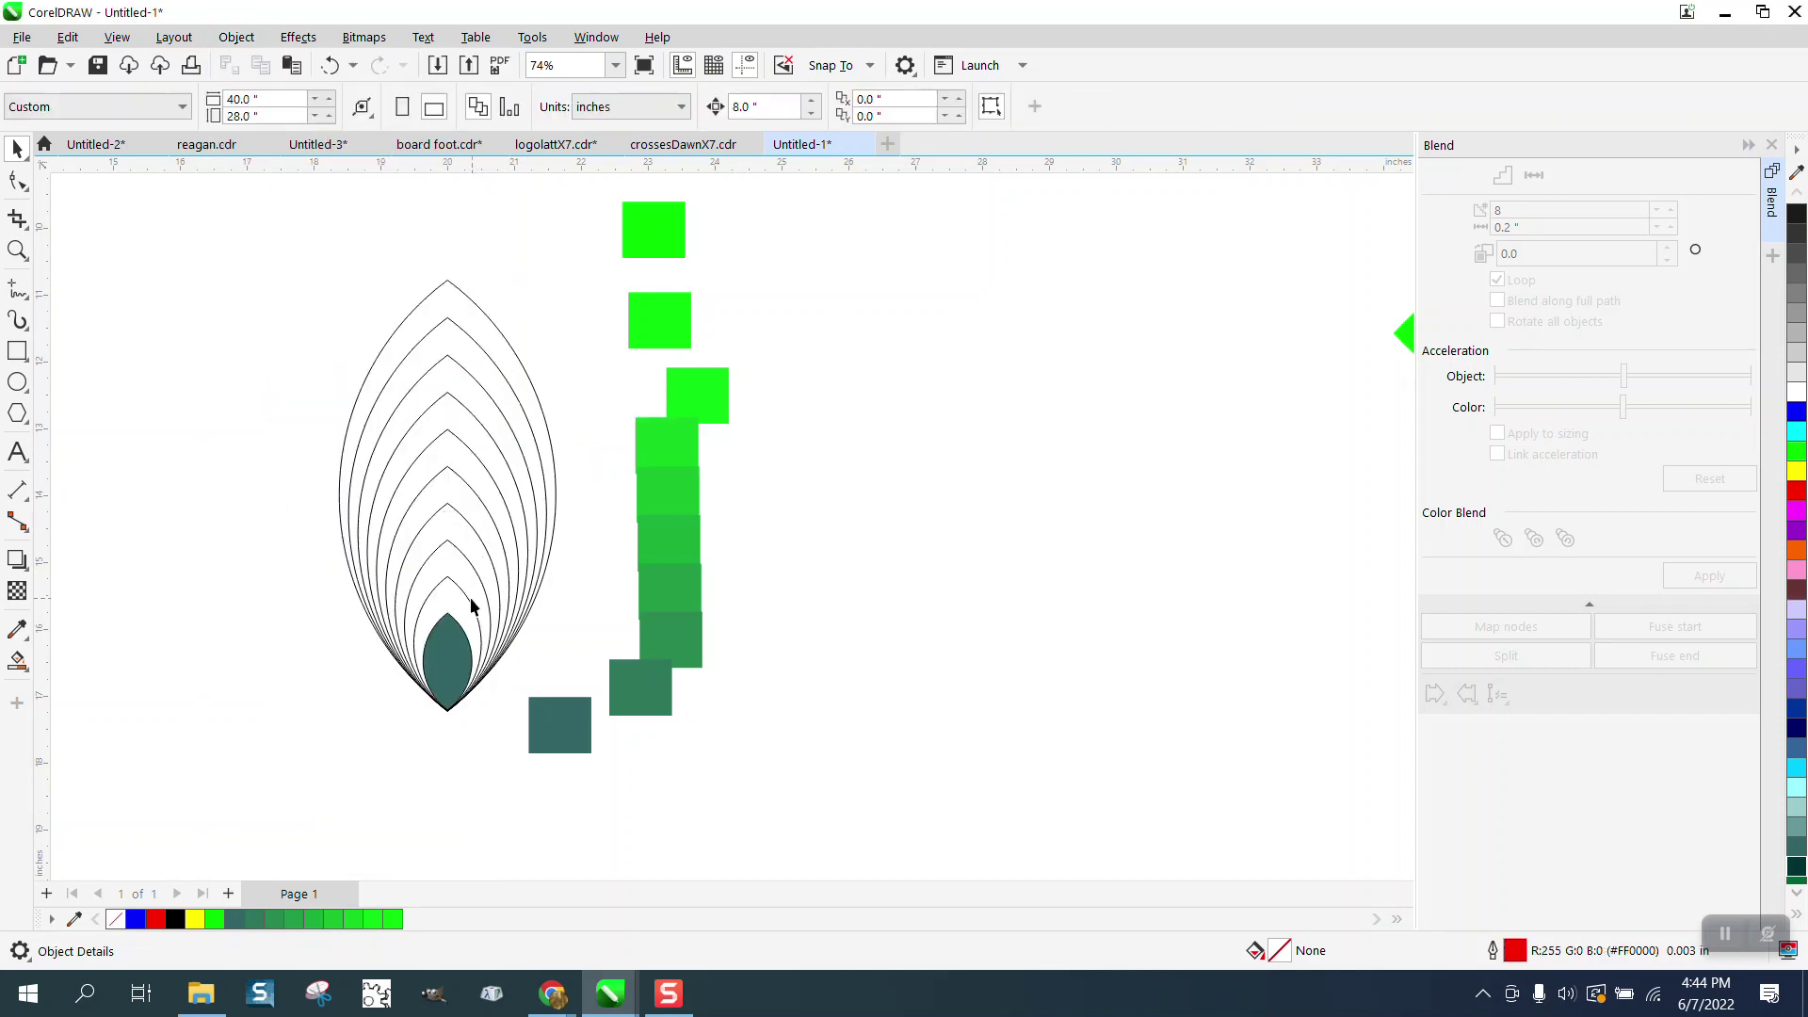
# Step: Fill the second-smallest petal with the dark green sampled from the squares
pyautogui.click(29, 642)
pyautogui.click(84, 626)
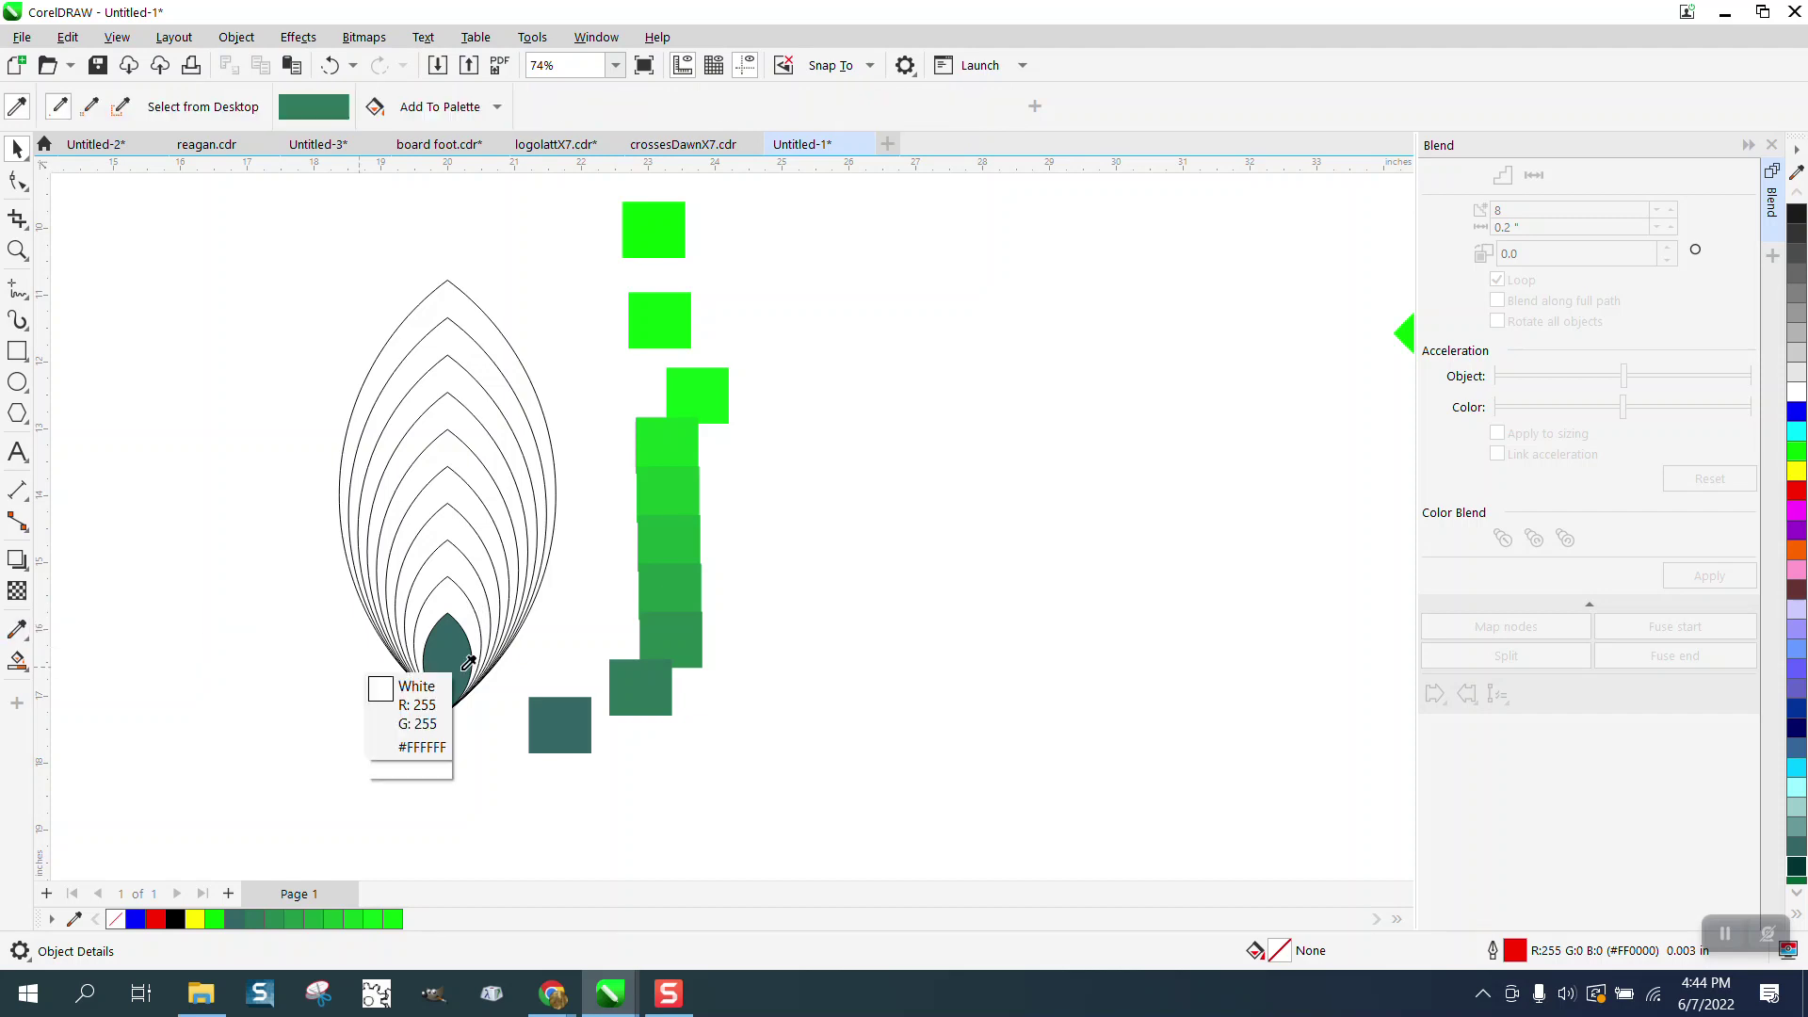
pyautogui.click(641, 687)
pyautogui.click(448, 599)
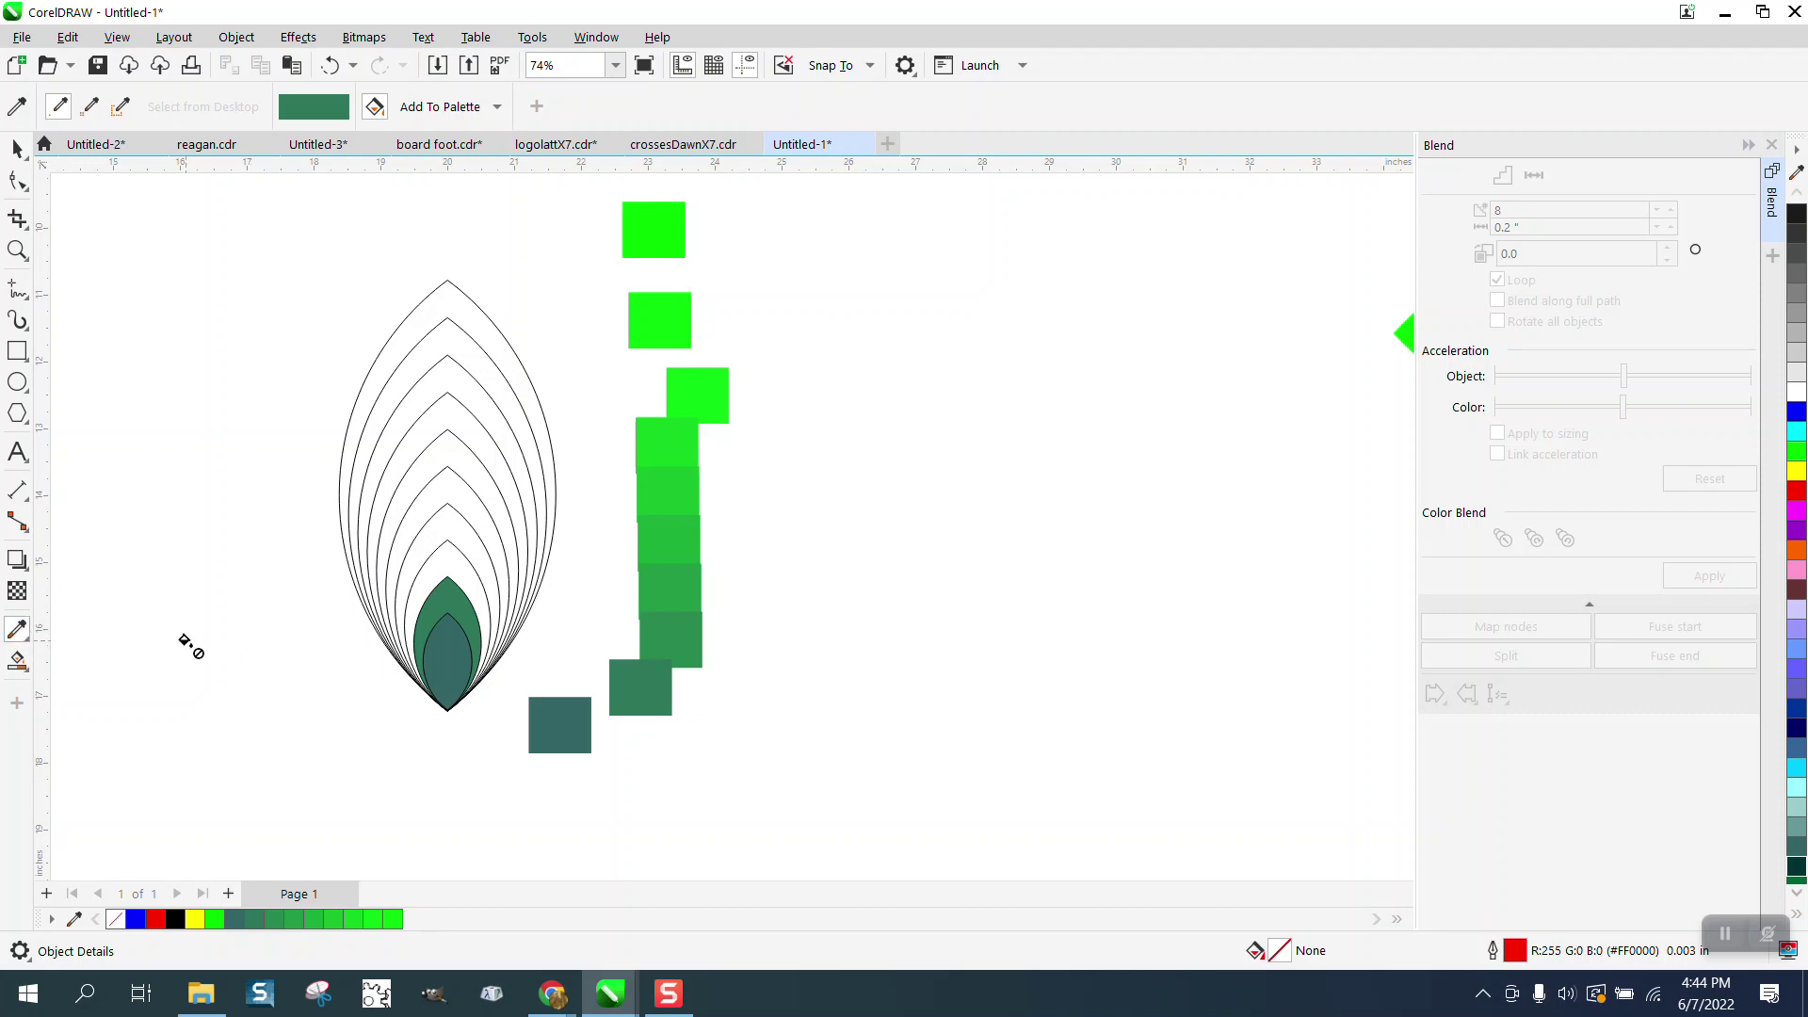
# Step: Fill the third petal layer with a lighter square's green, undoing a stray fill on a square
pyautogui.click(26, 640)
pyautogui.click(103, 630)
pyautogui.click(664, 638)
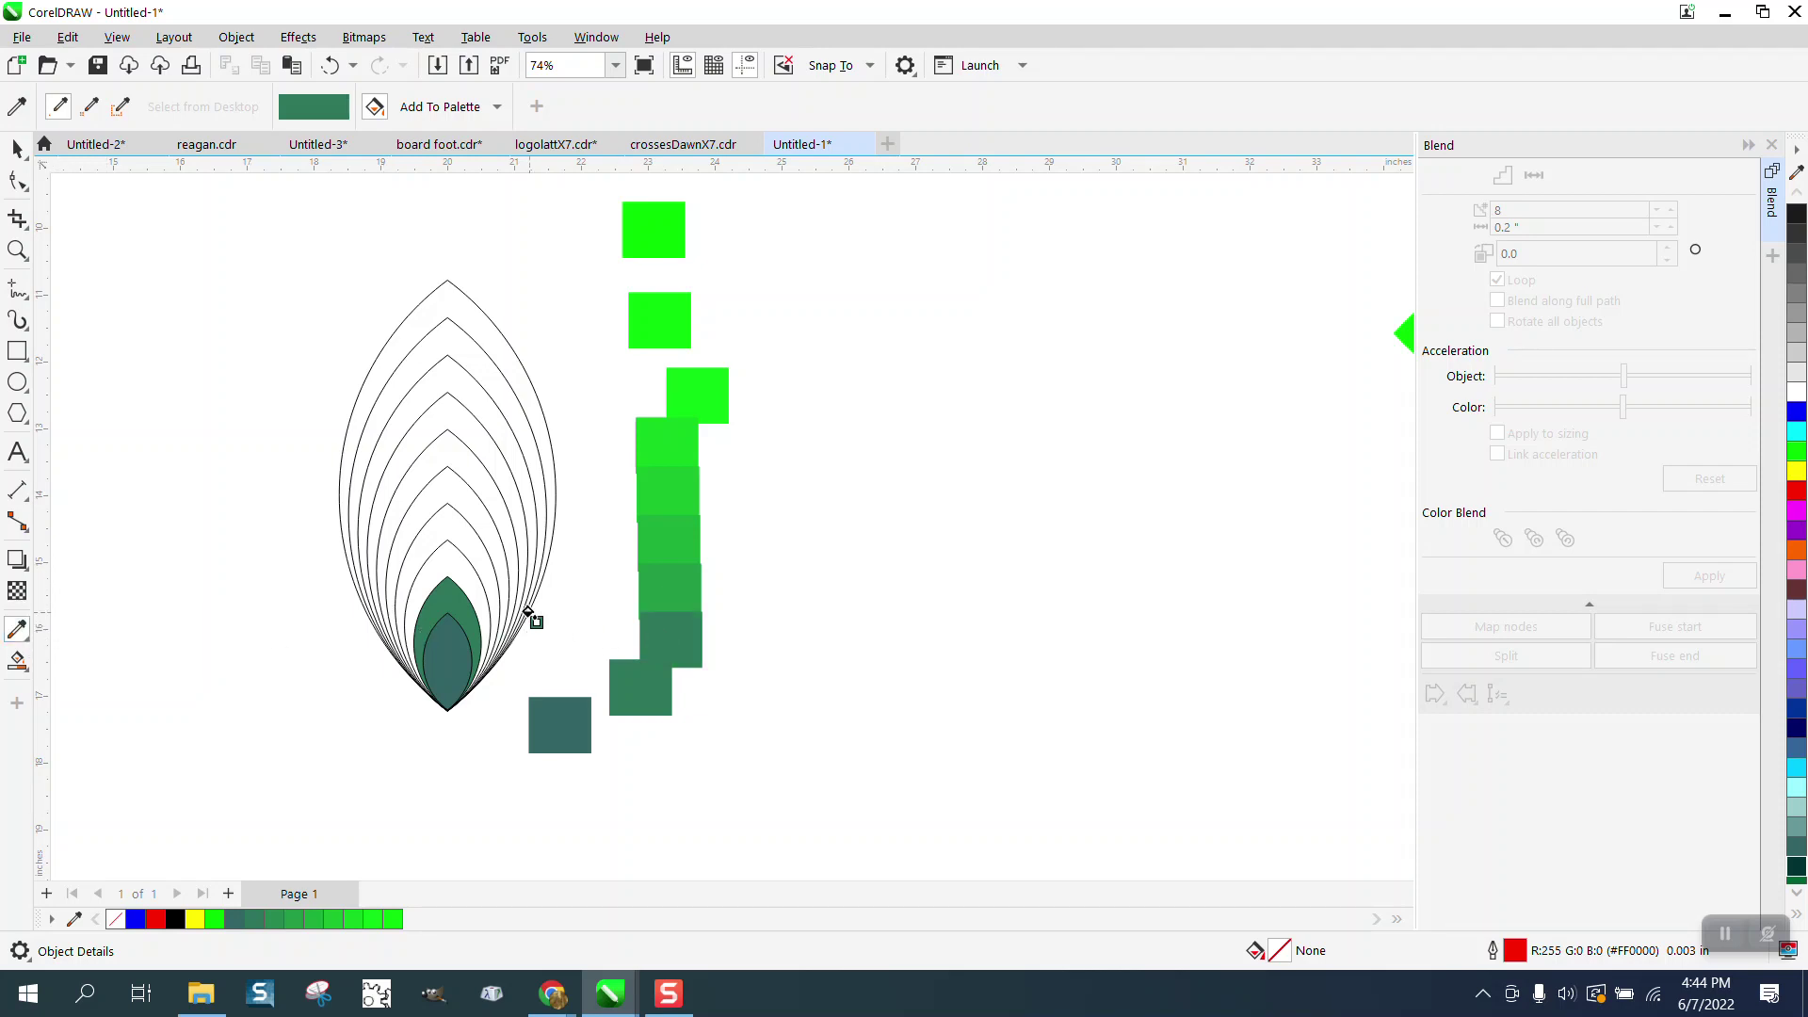
pyautogui.click(329, 64)
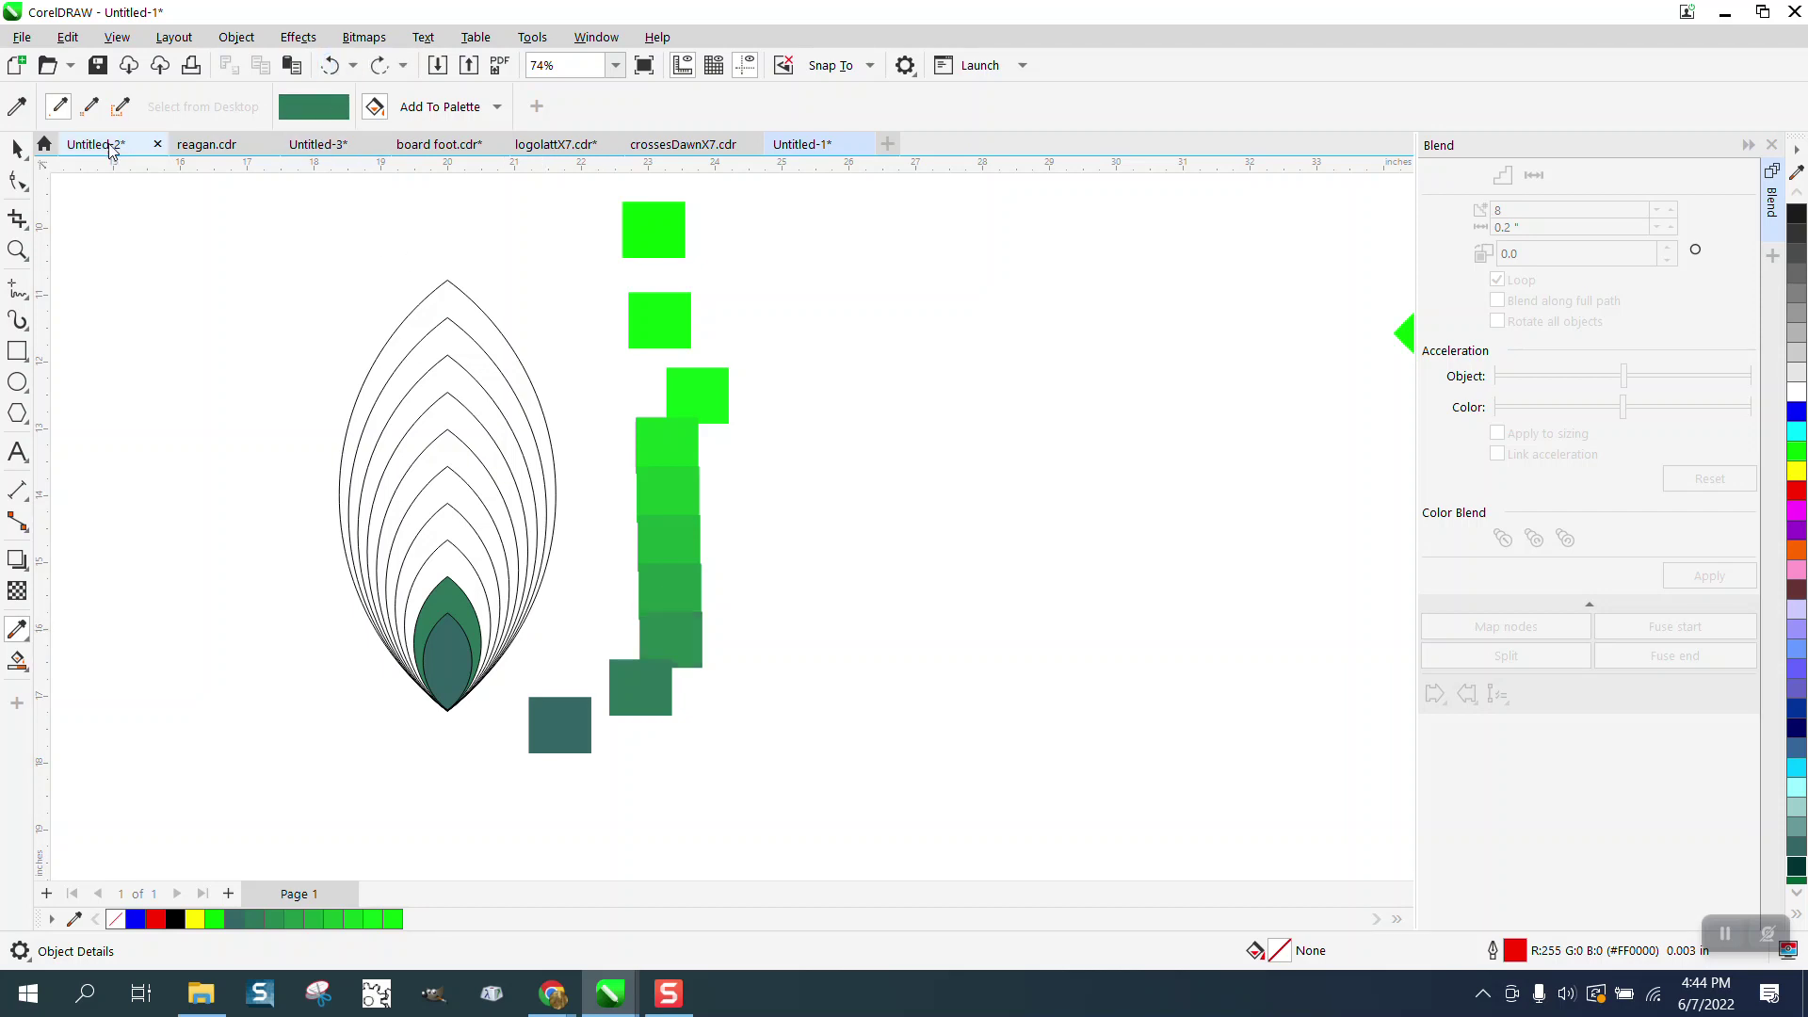
pyautogui.click(16, 148)
pyautogui.click(17, 629)
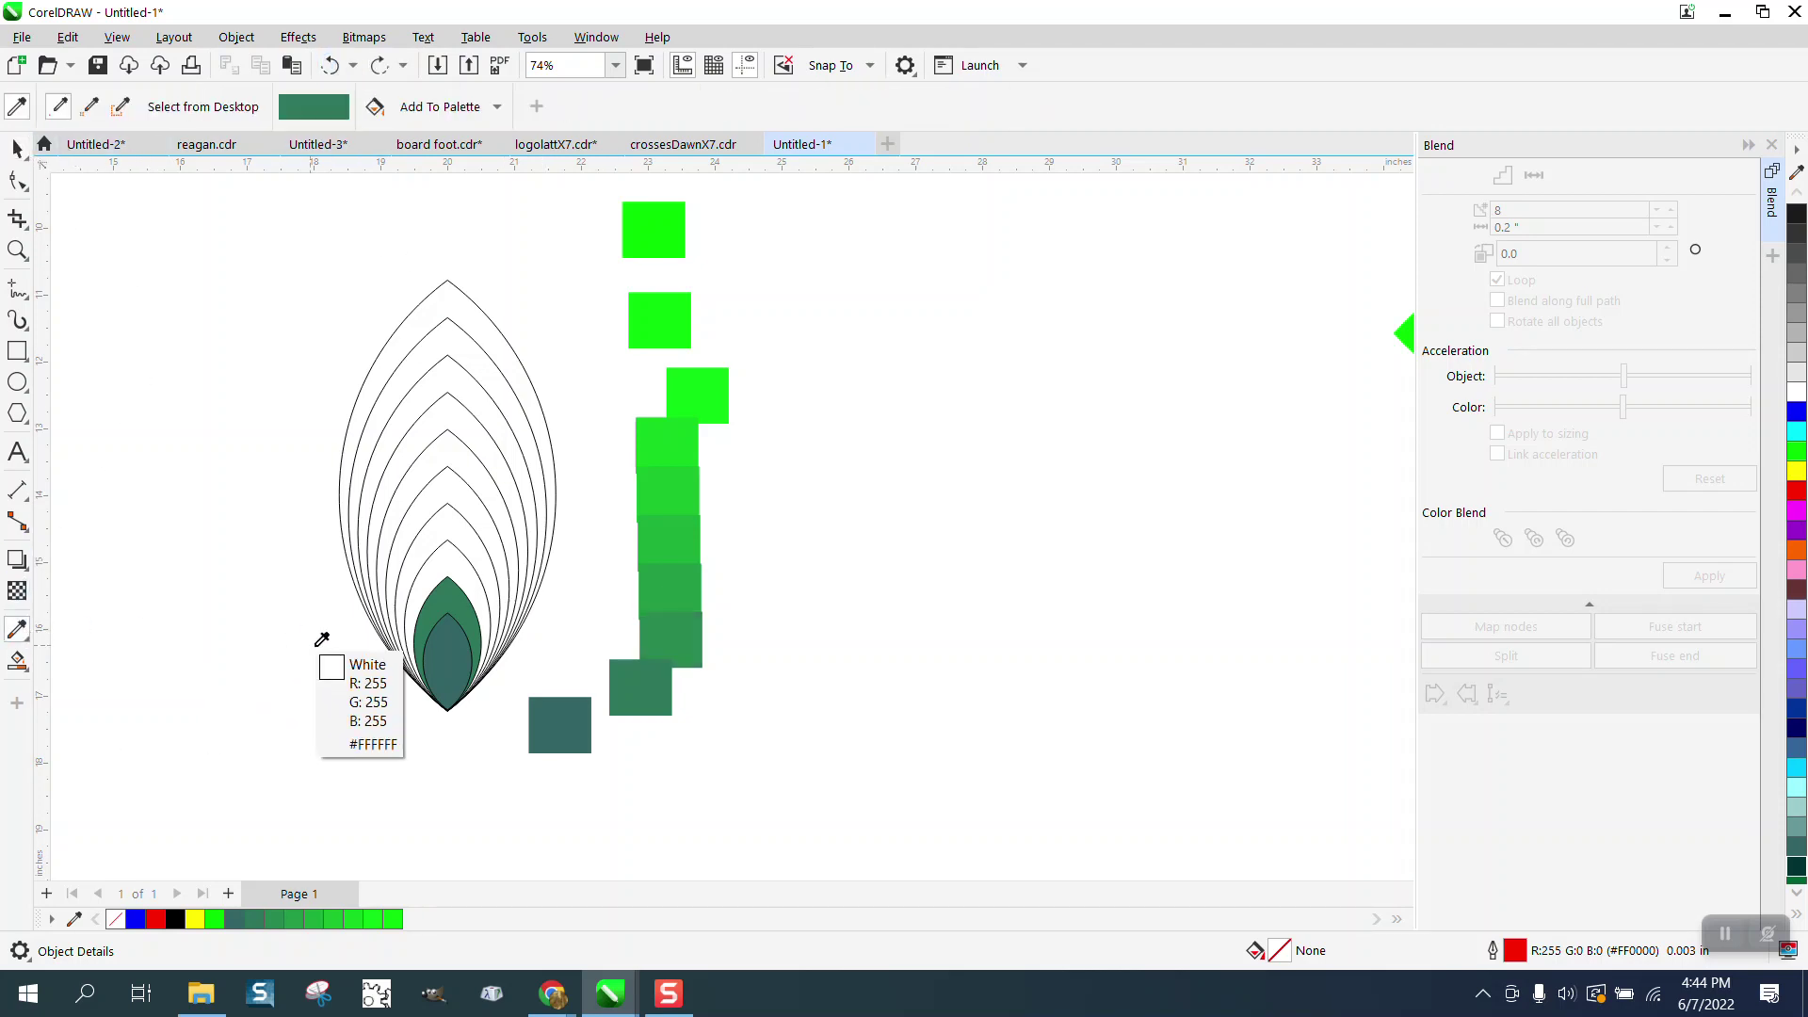
pyautogui.click(684, 623)
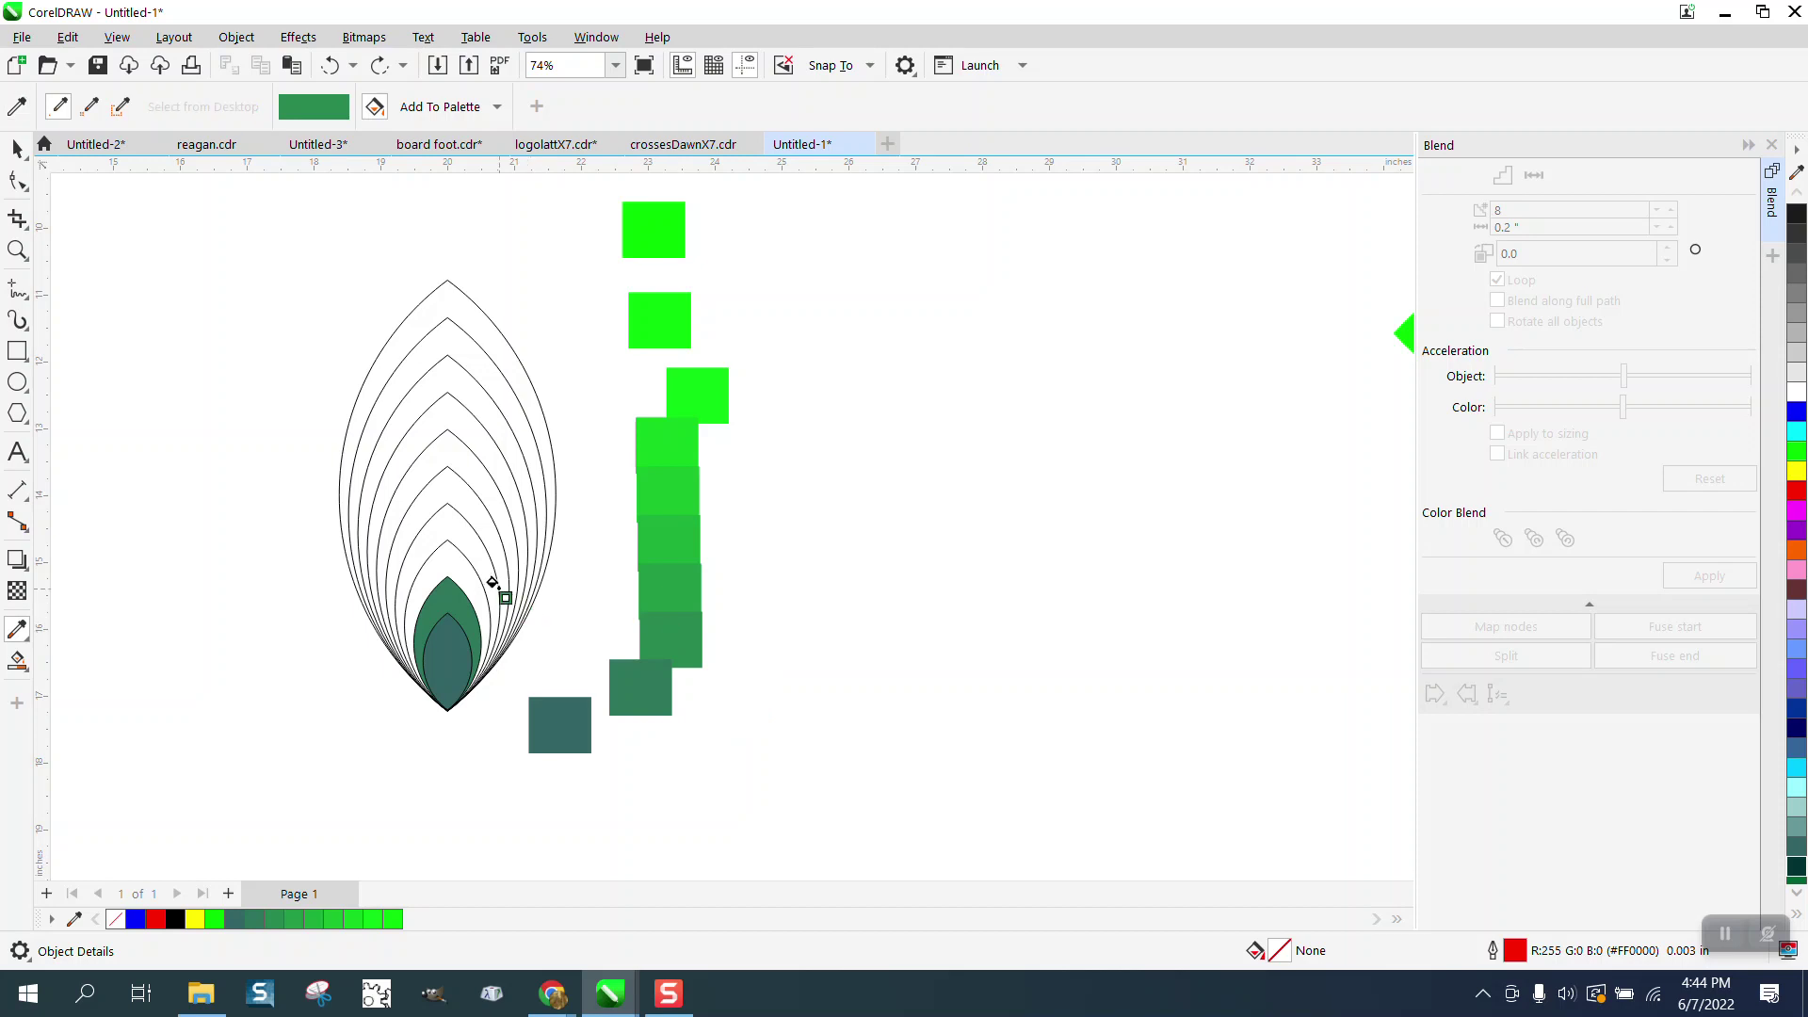
pyautogui.click(461, 570)
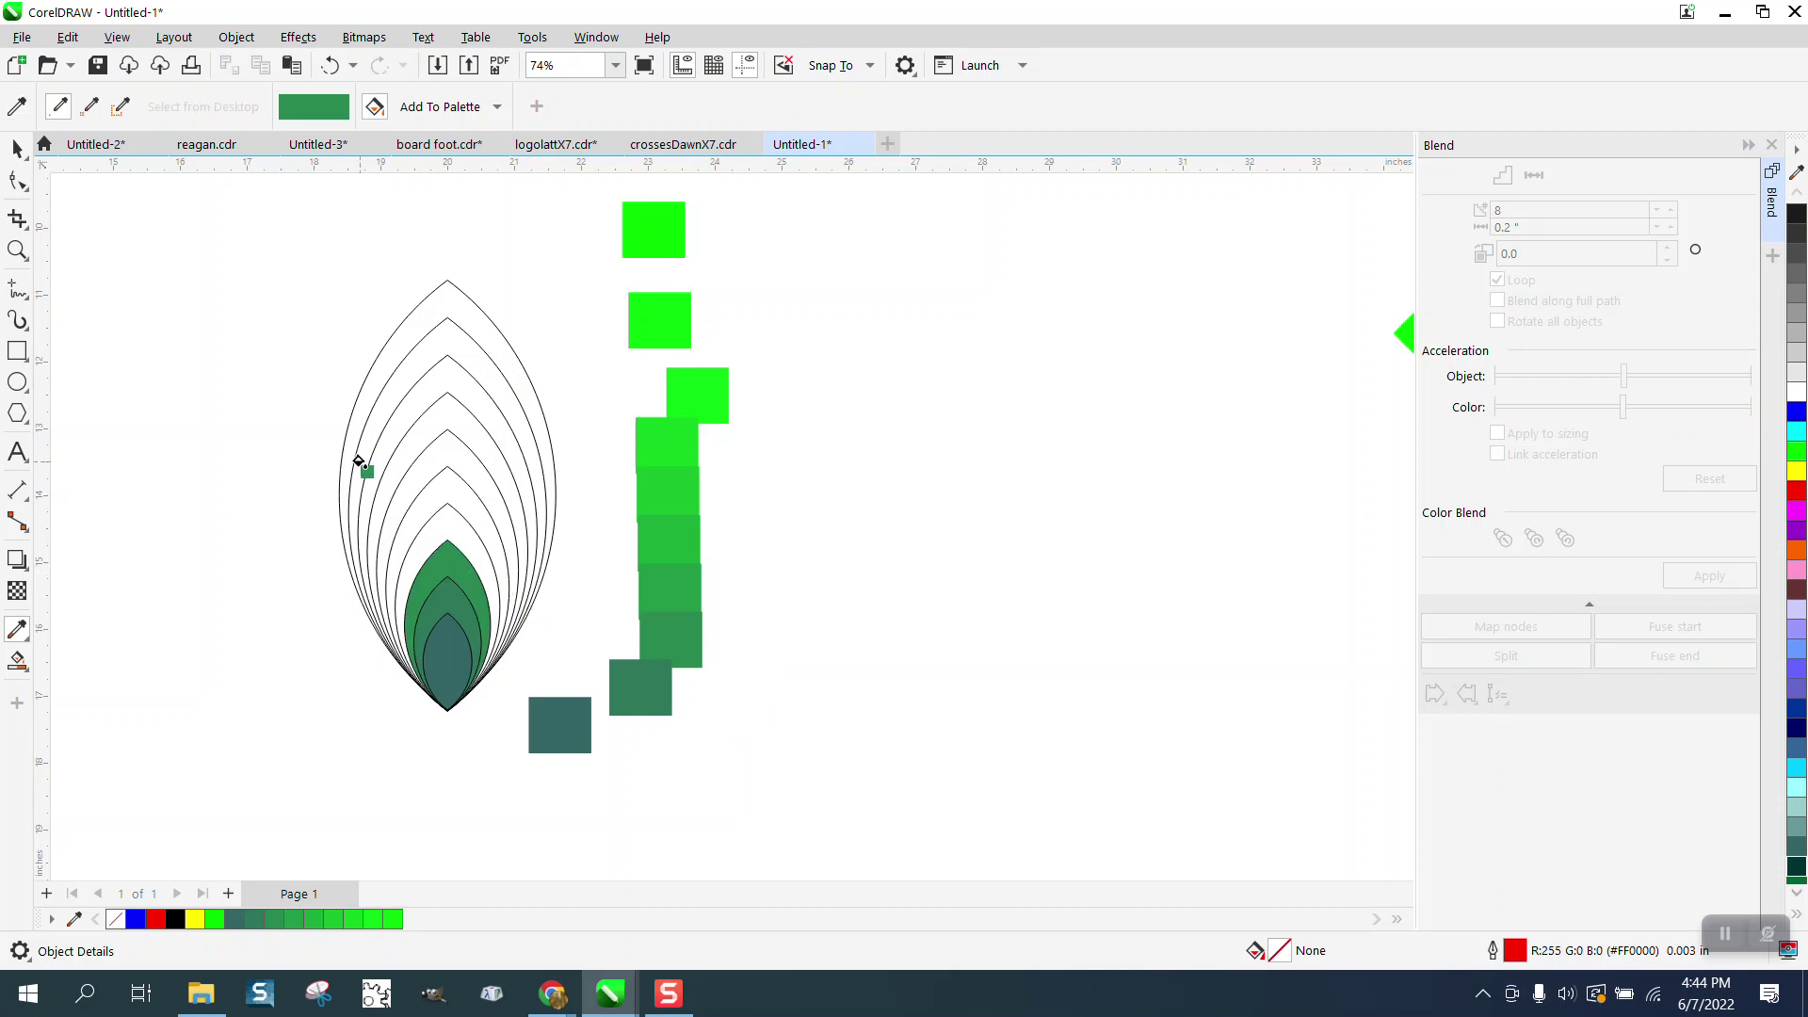
pyautogui.click(26, 636)
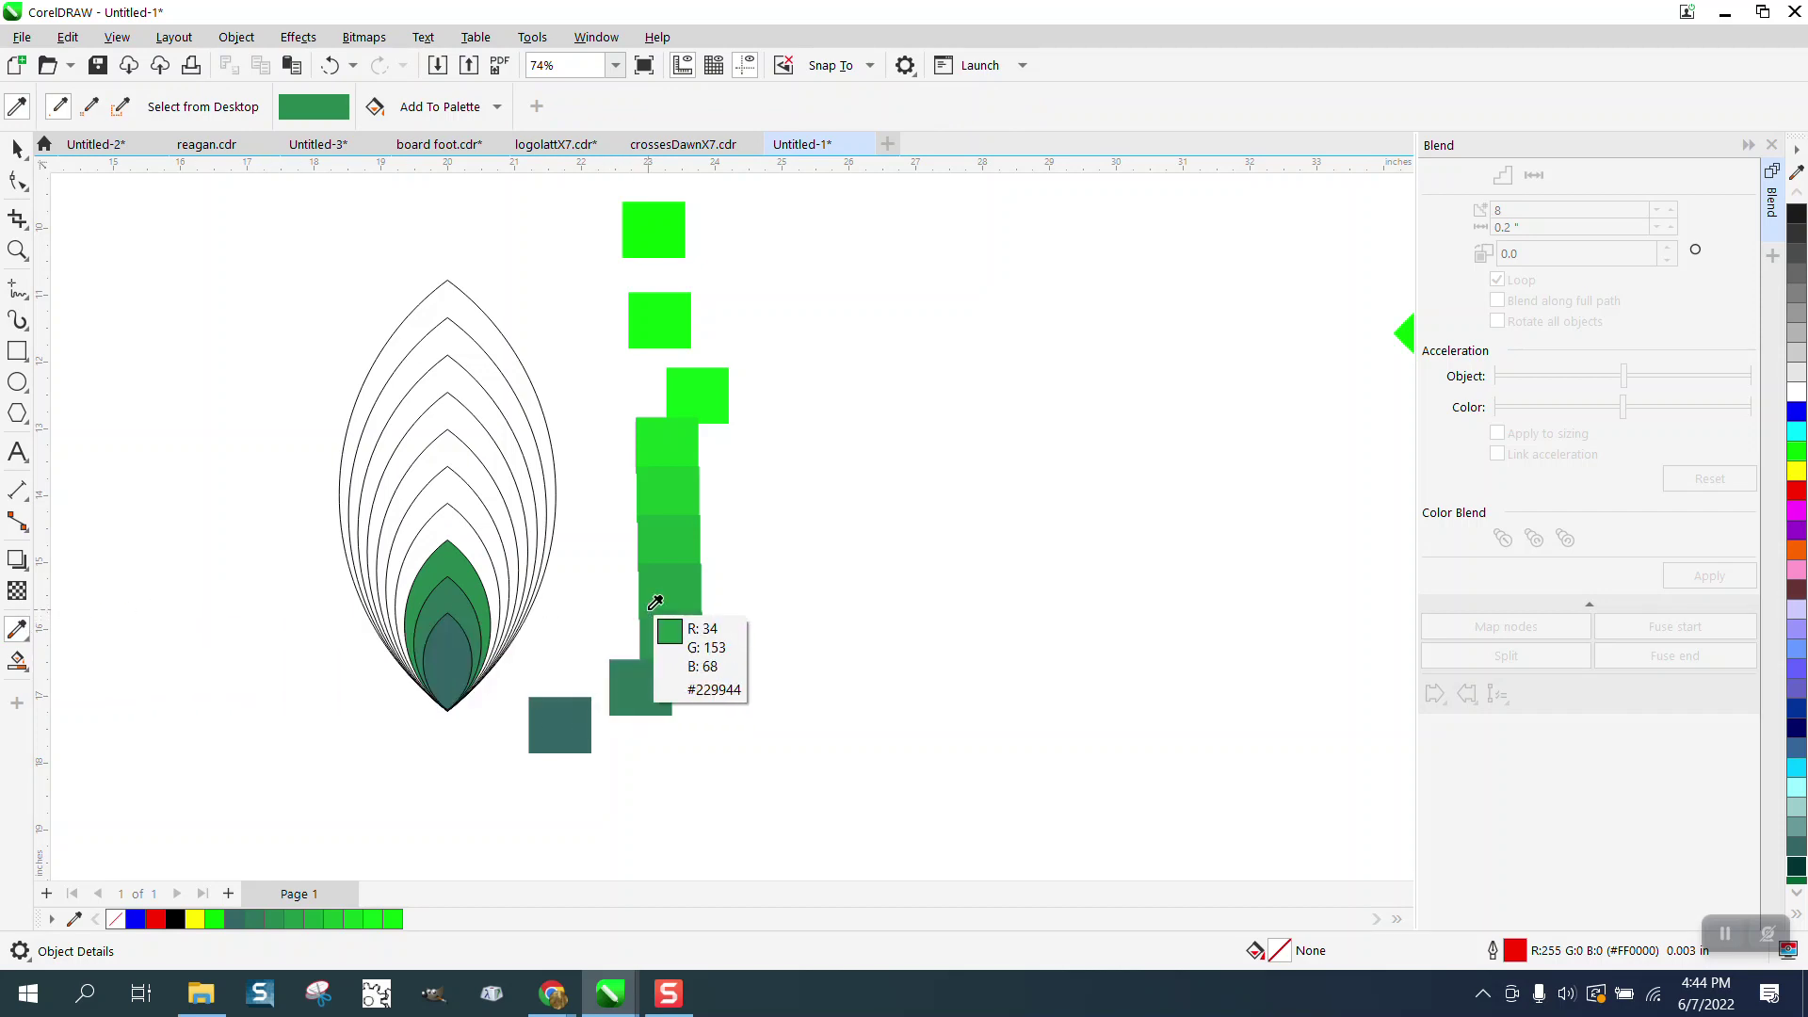
pyautogui.click(688, 581)
# Step: Fill the next two petal layers with progressively lighter greens sampled from the squares
pyautogui.click(464, 532)
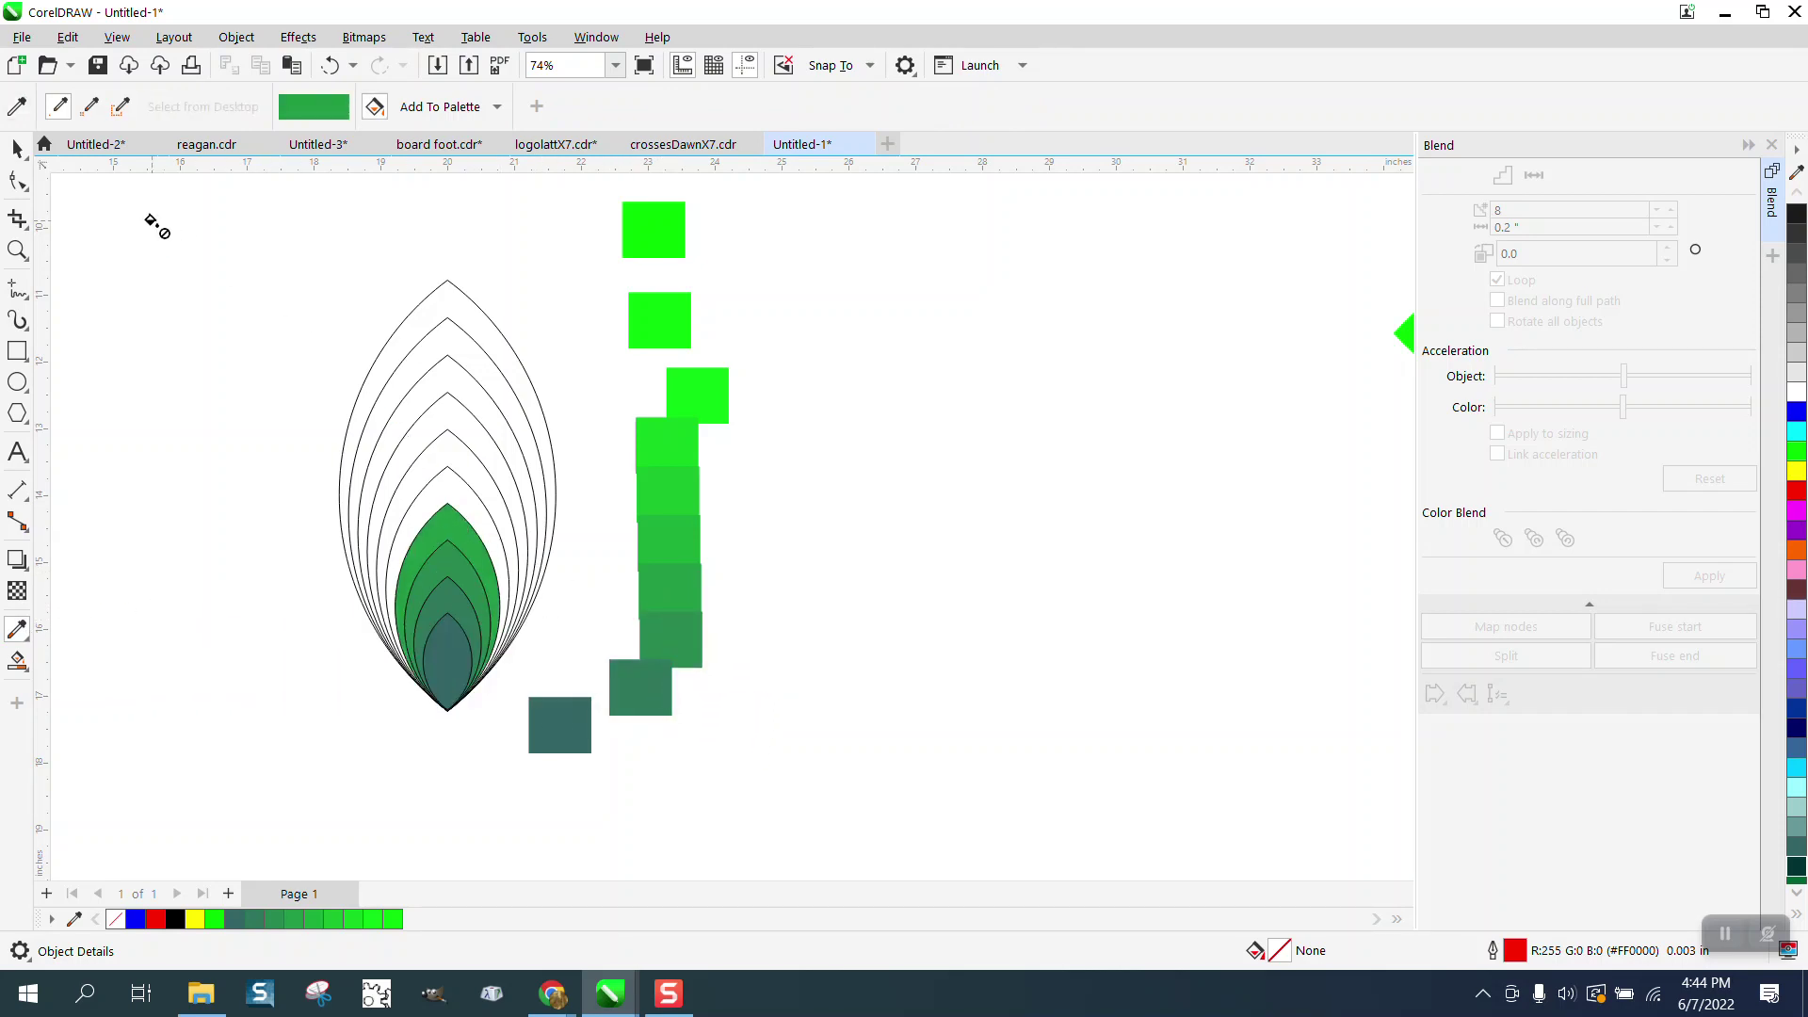
pyautogui.click(18, 153)
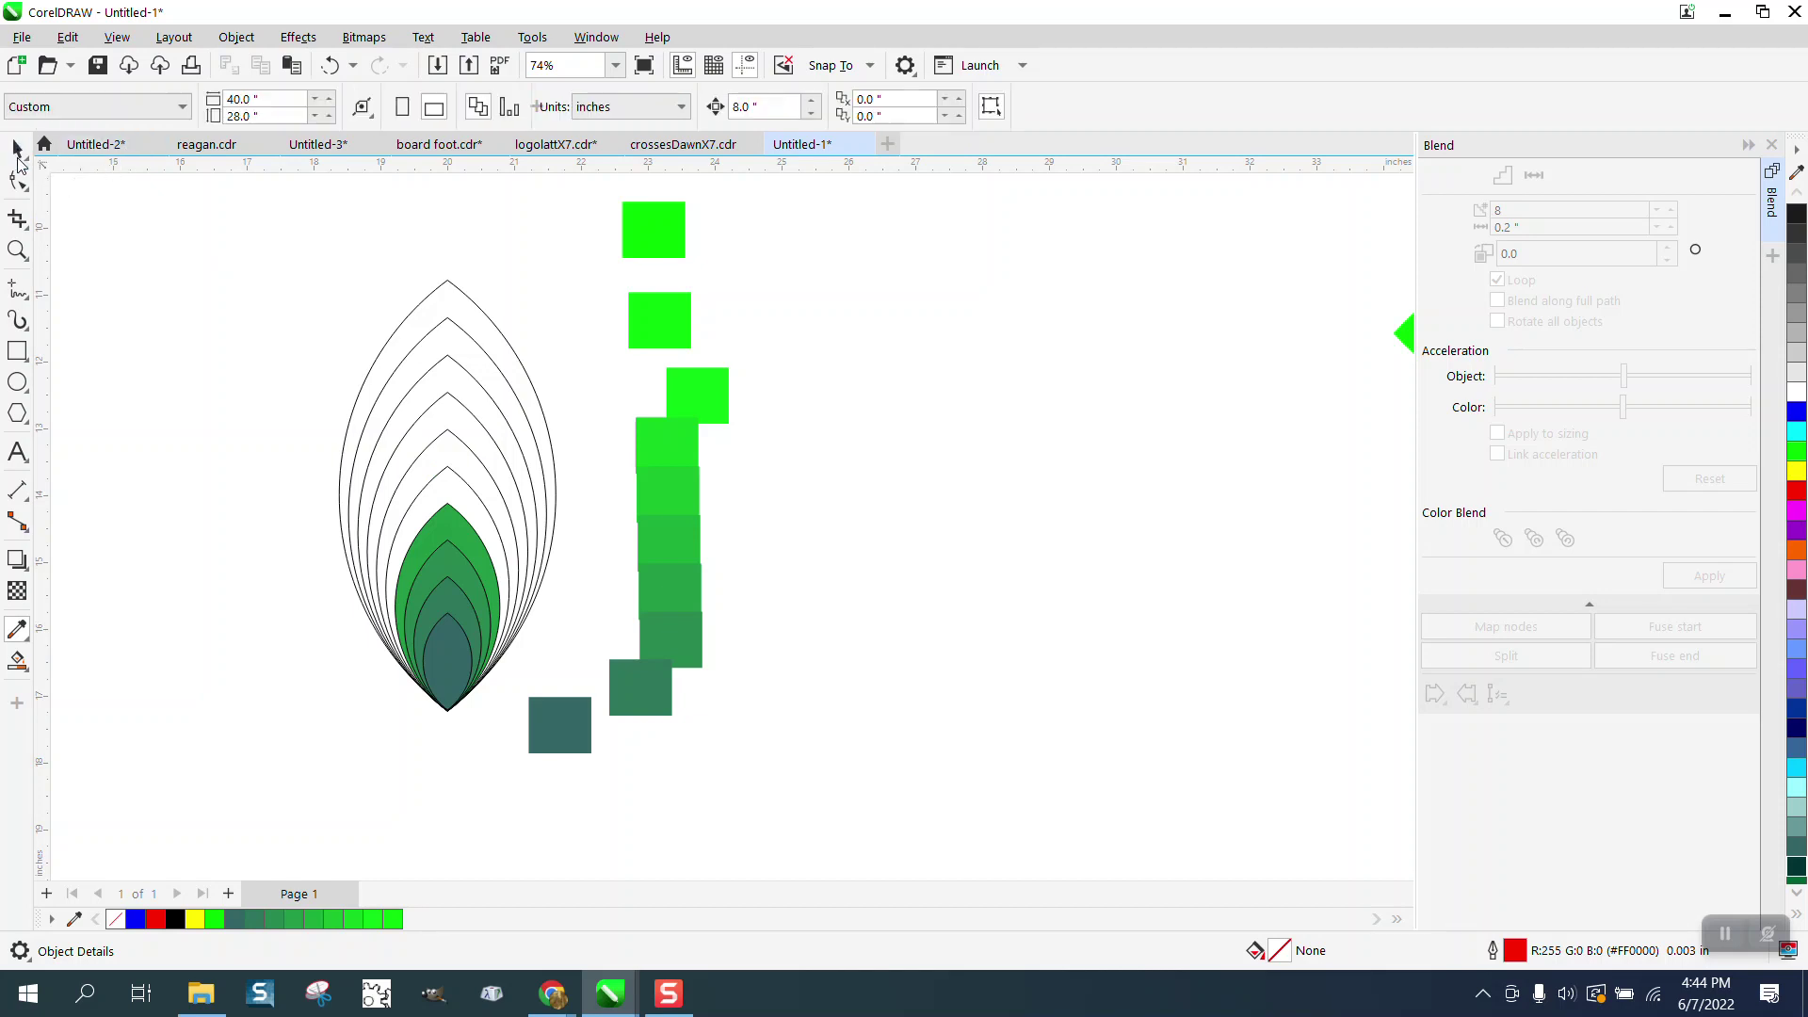
pyautogui.click(21, 663)
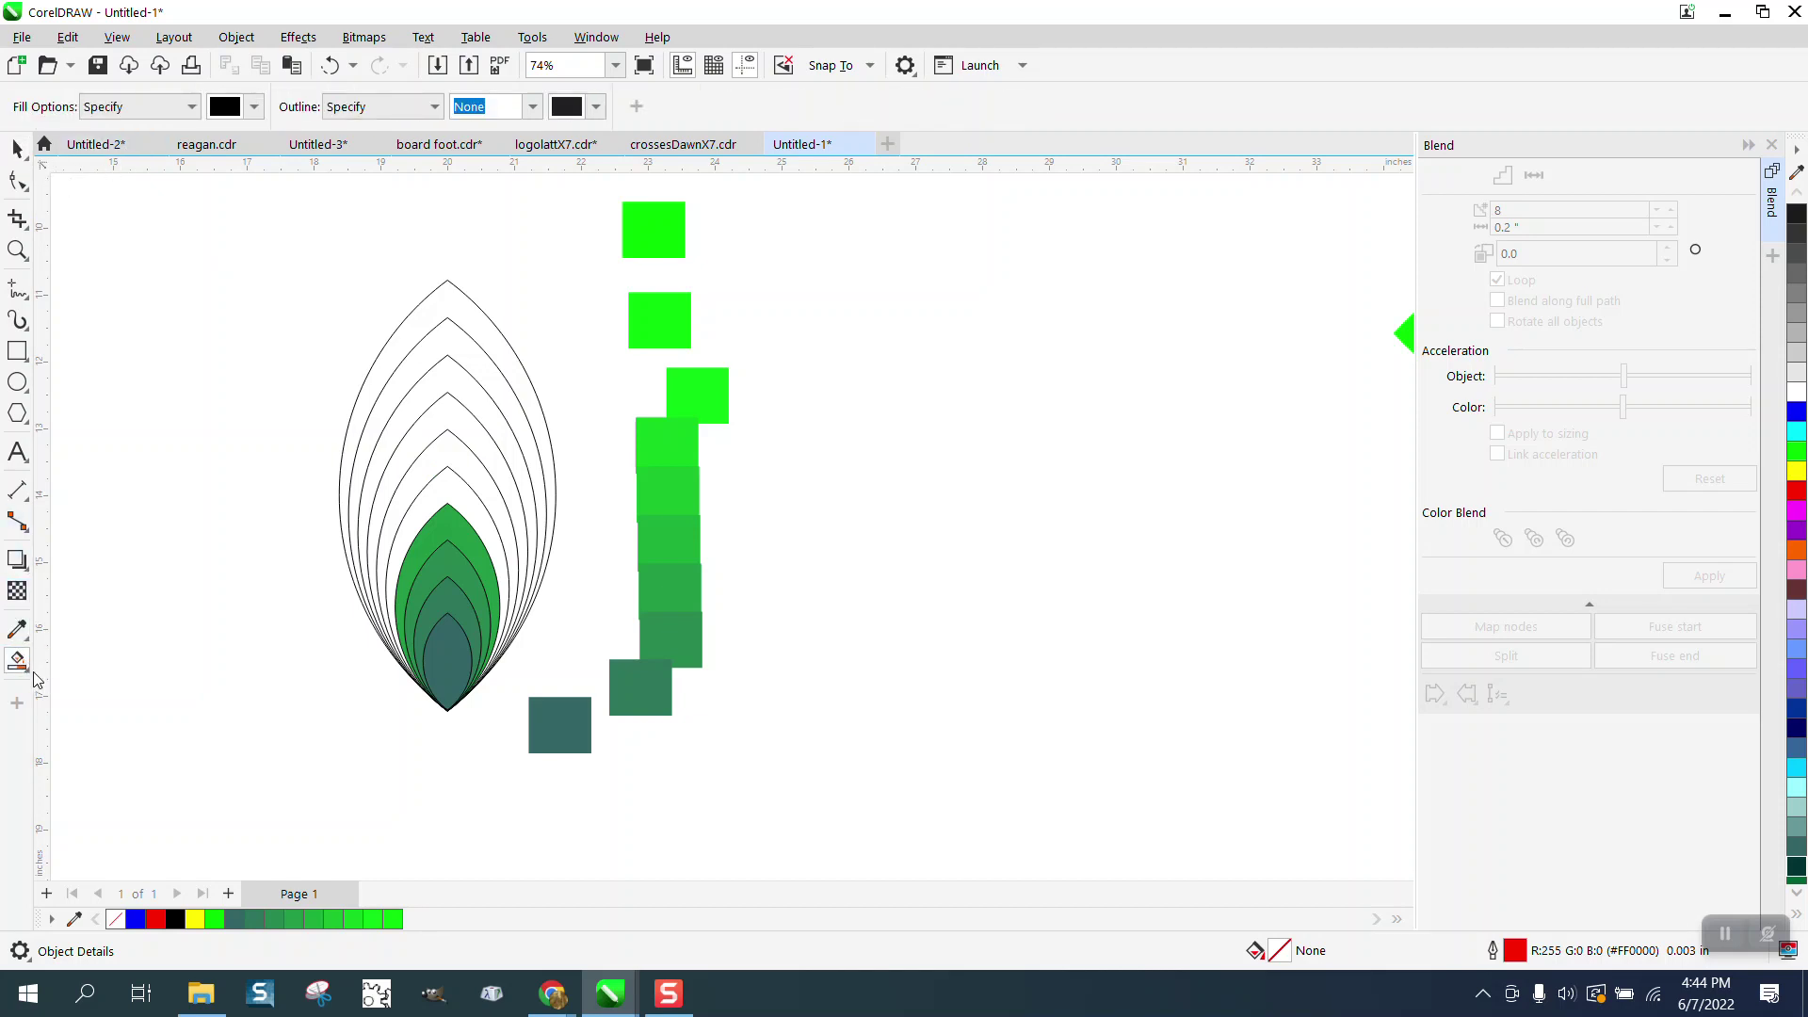
pyautogui.click(25, 637)
pyautogui.click(94, 631)
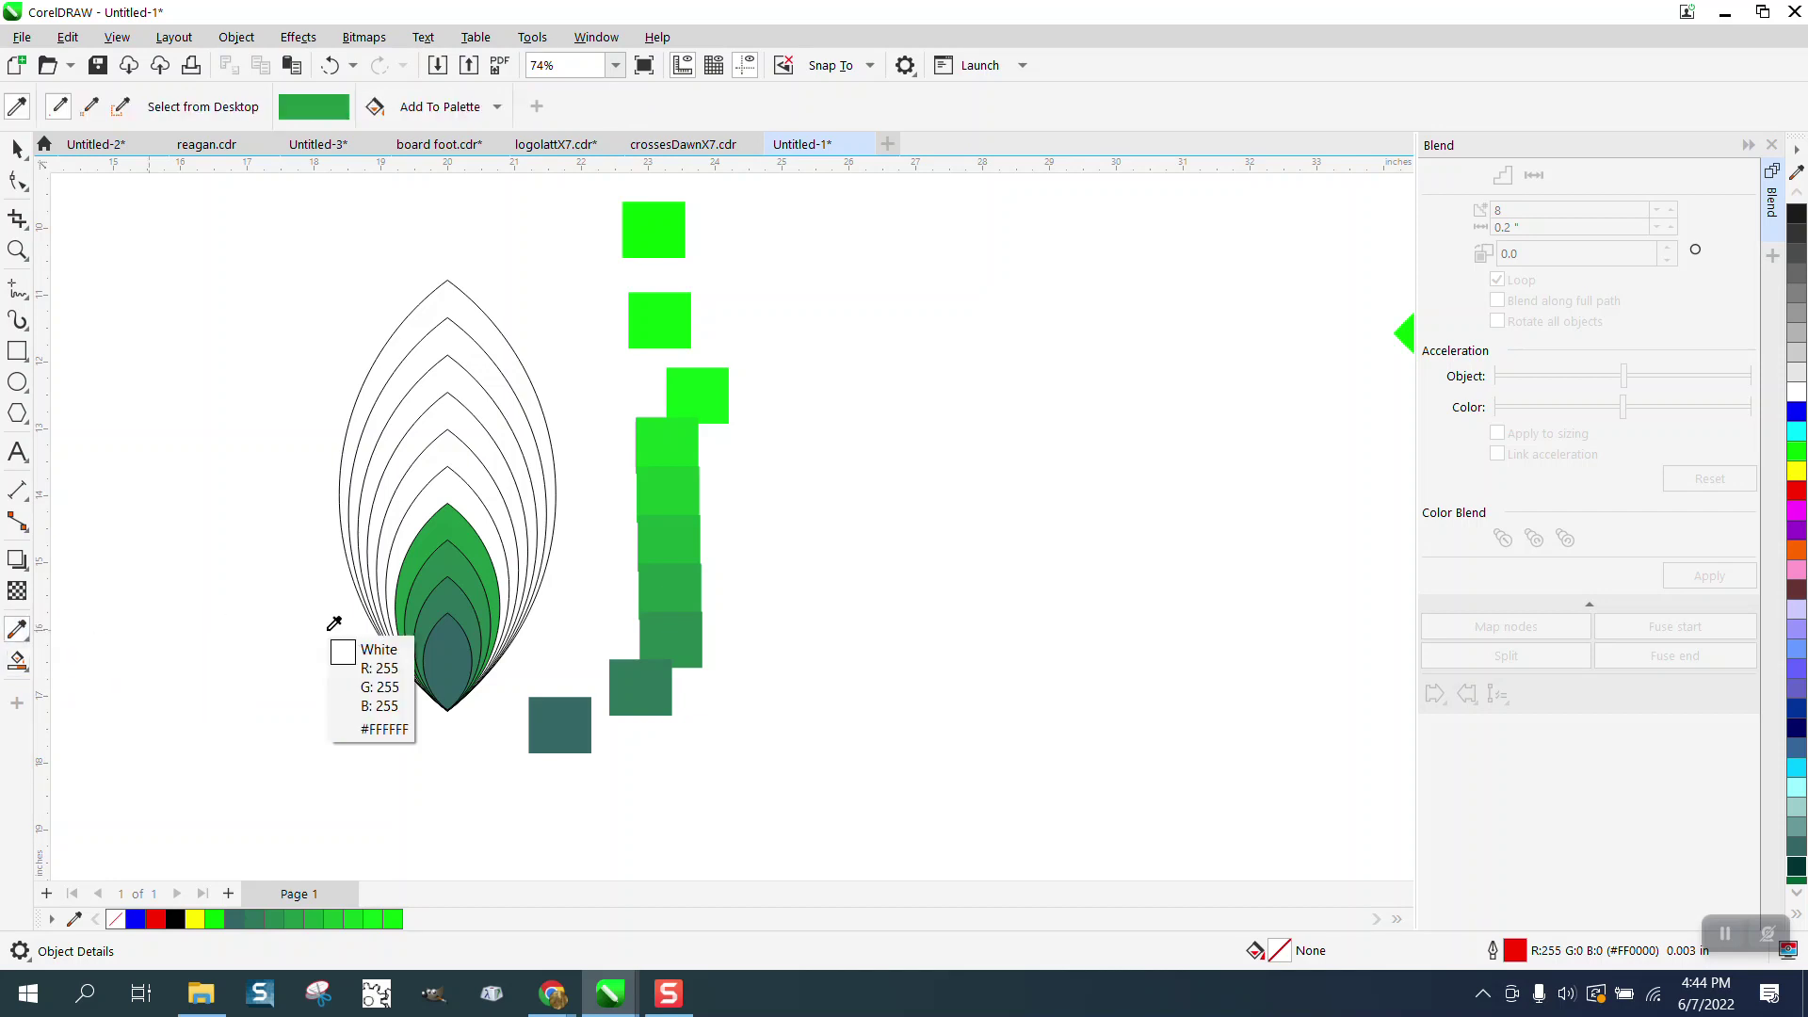
pyautogui.click(675, 535)
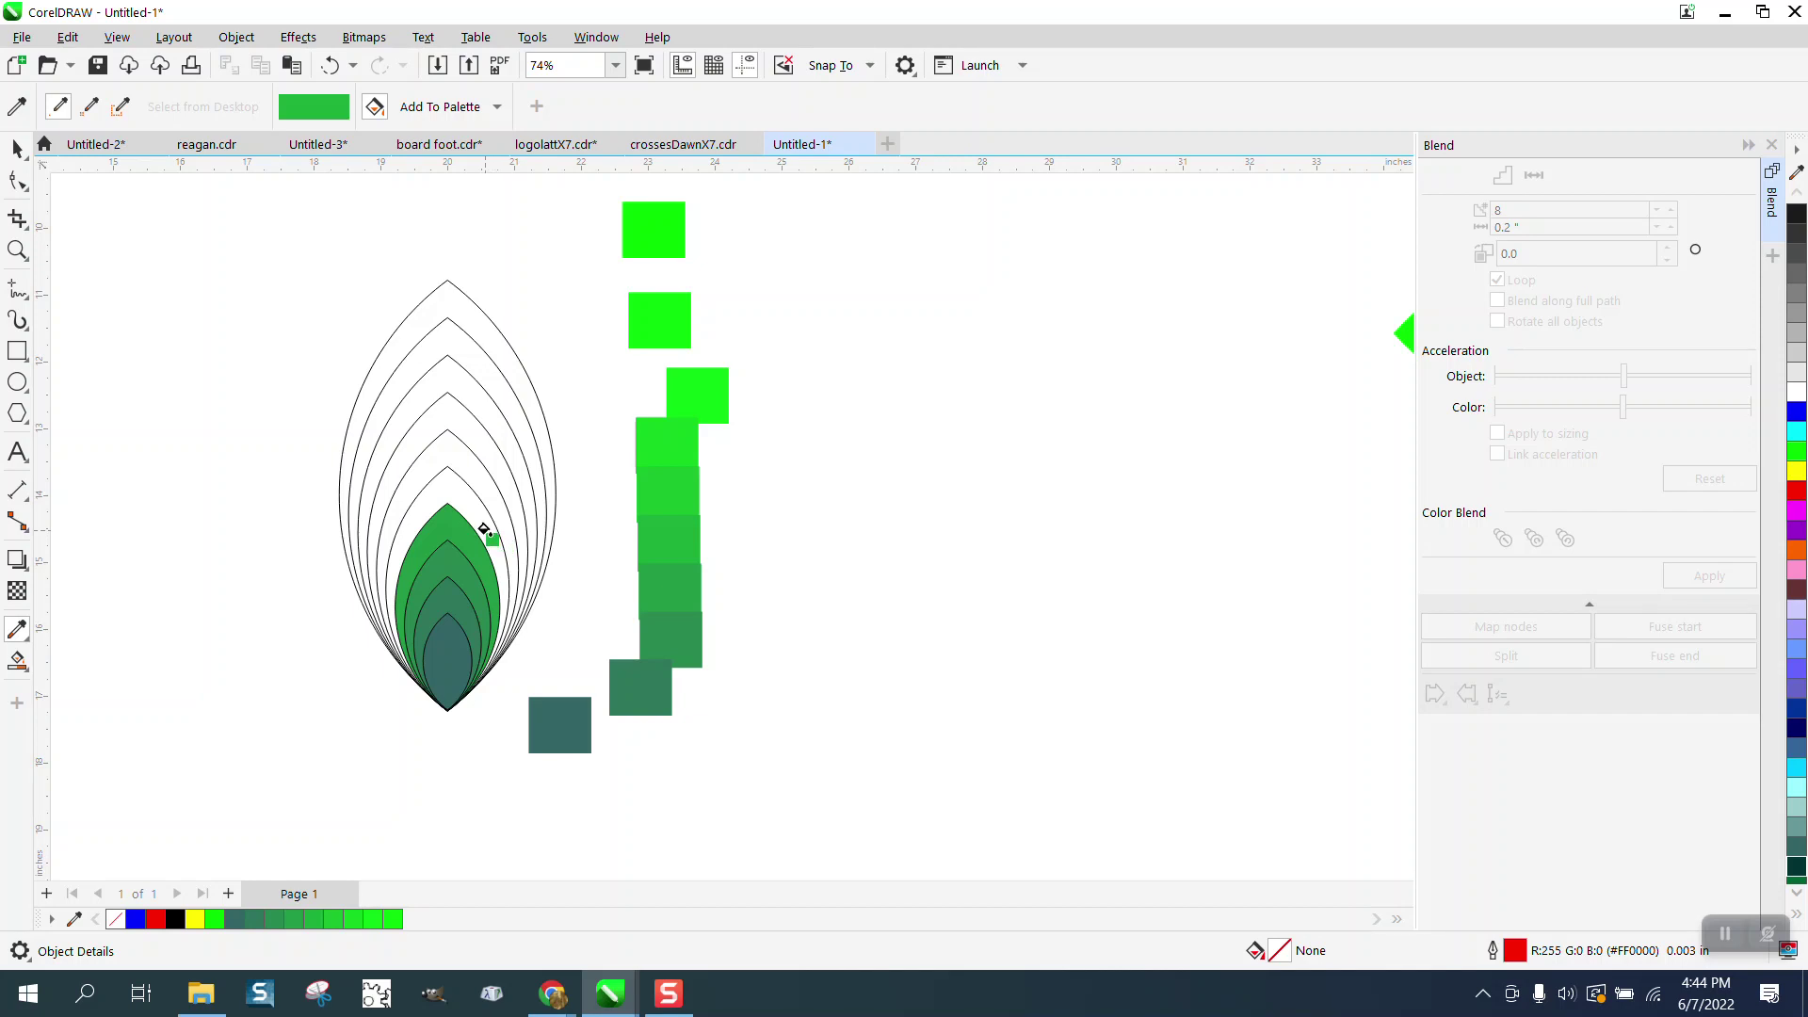
pyautogui.click(478, 517)
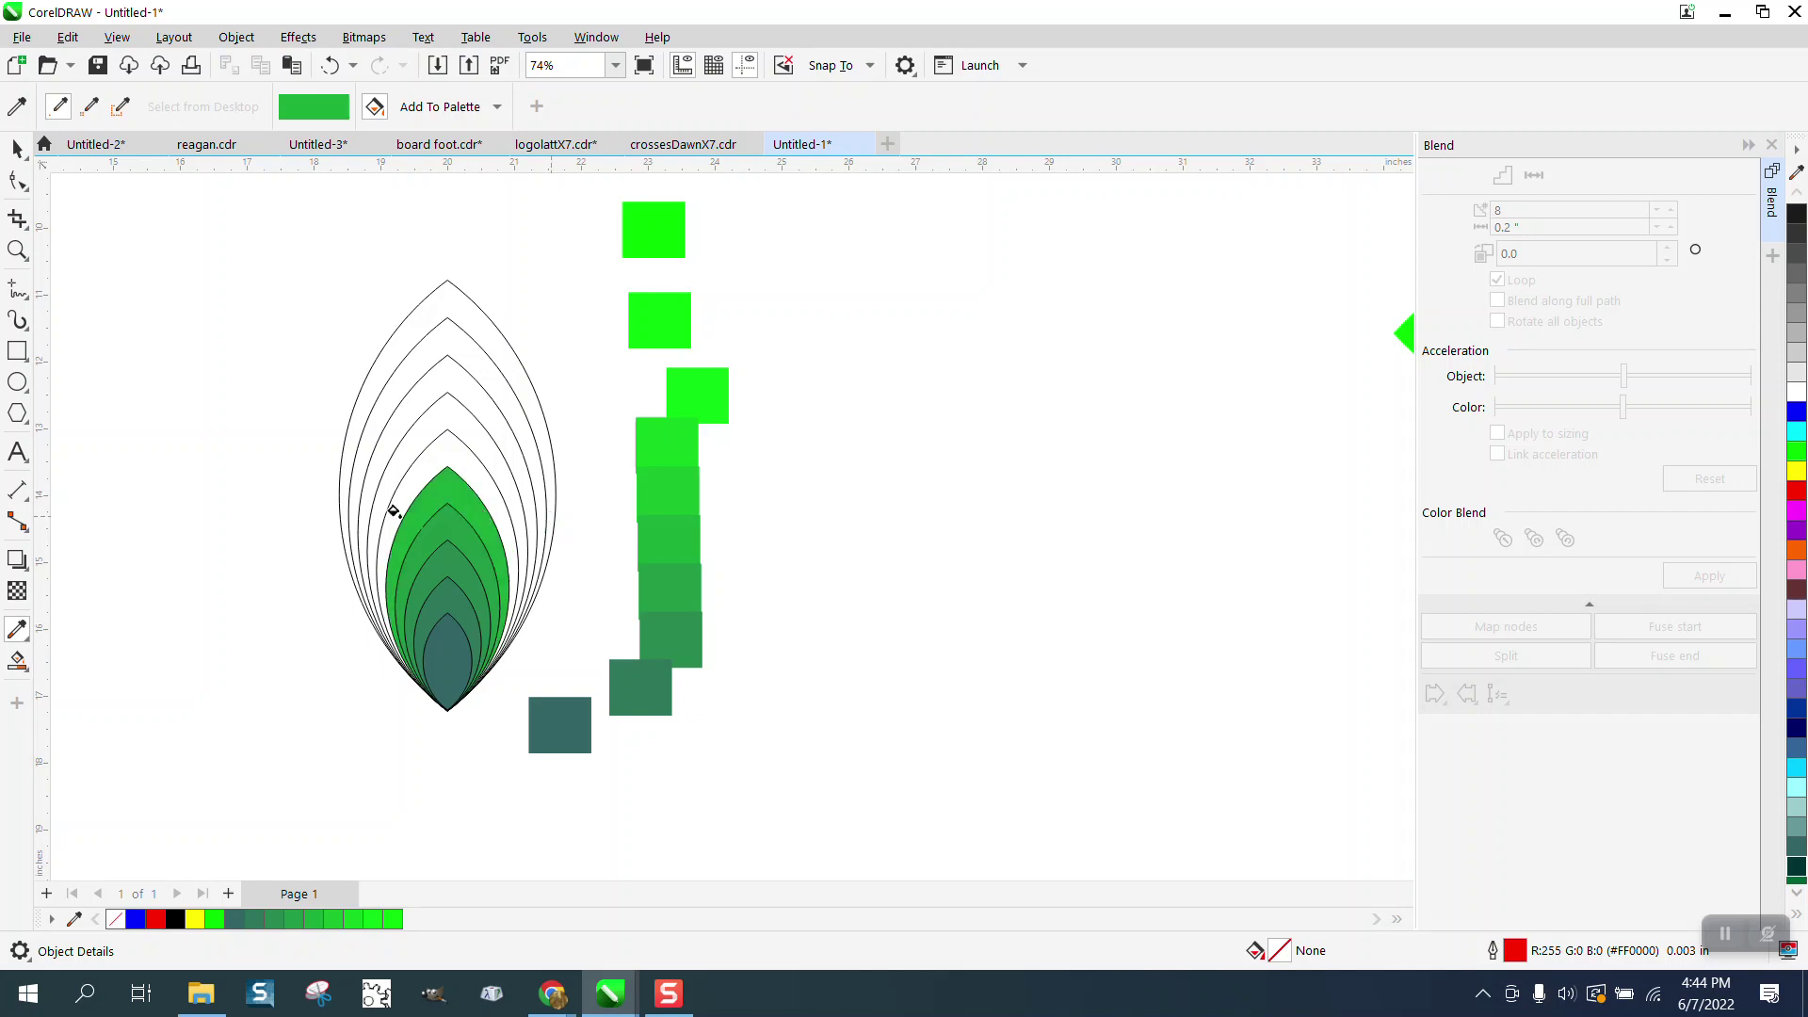
pyautogui.click(17, 149)
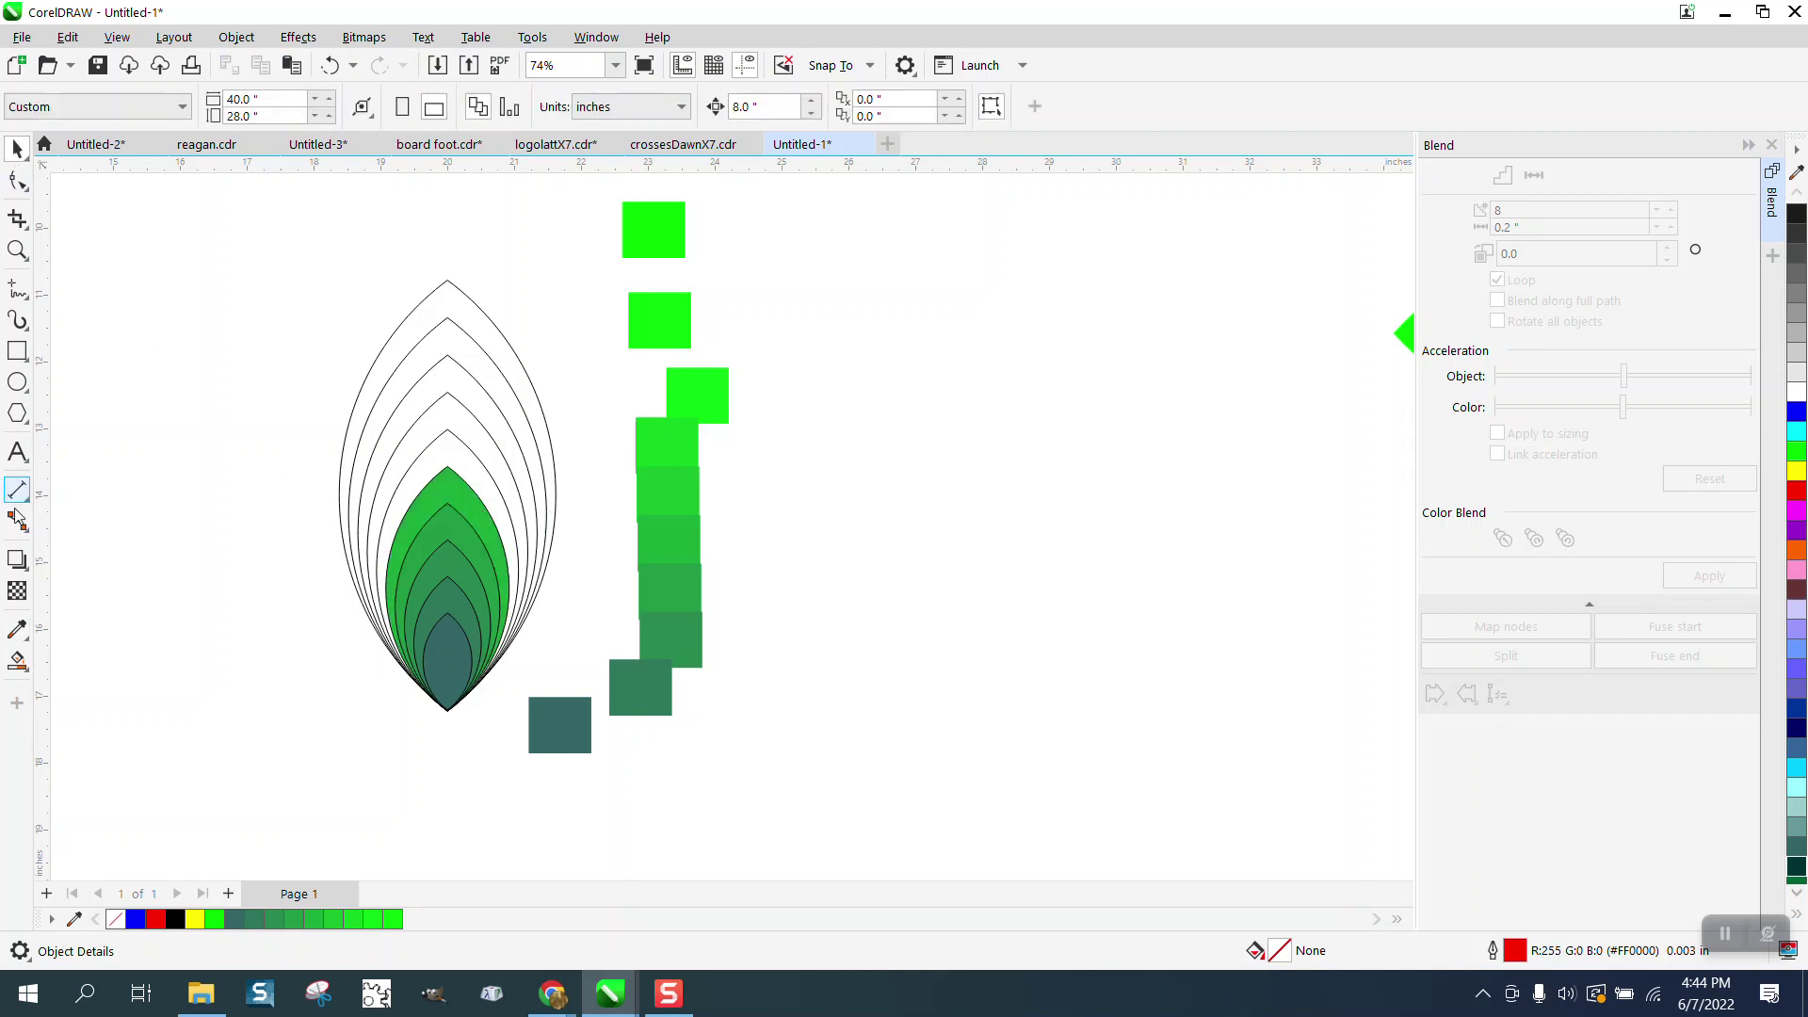
# Step: Fill the following two petal layers with greens #17BB2D and #11CC22
pyautogui.click(29, 642)
pyautogui.click(71, 651)
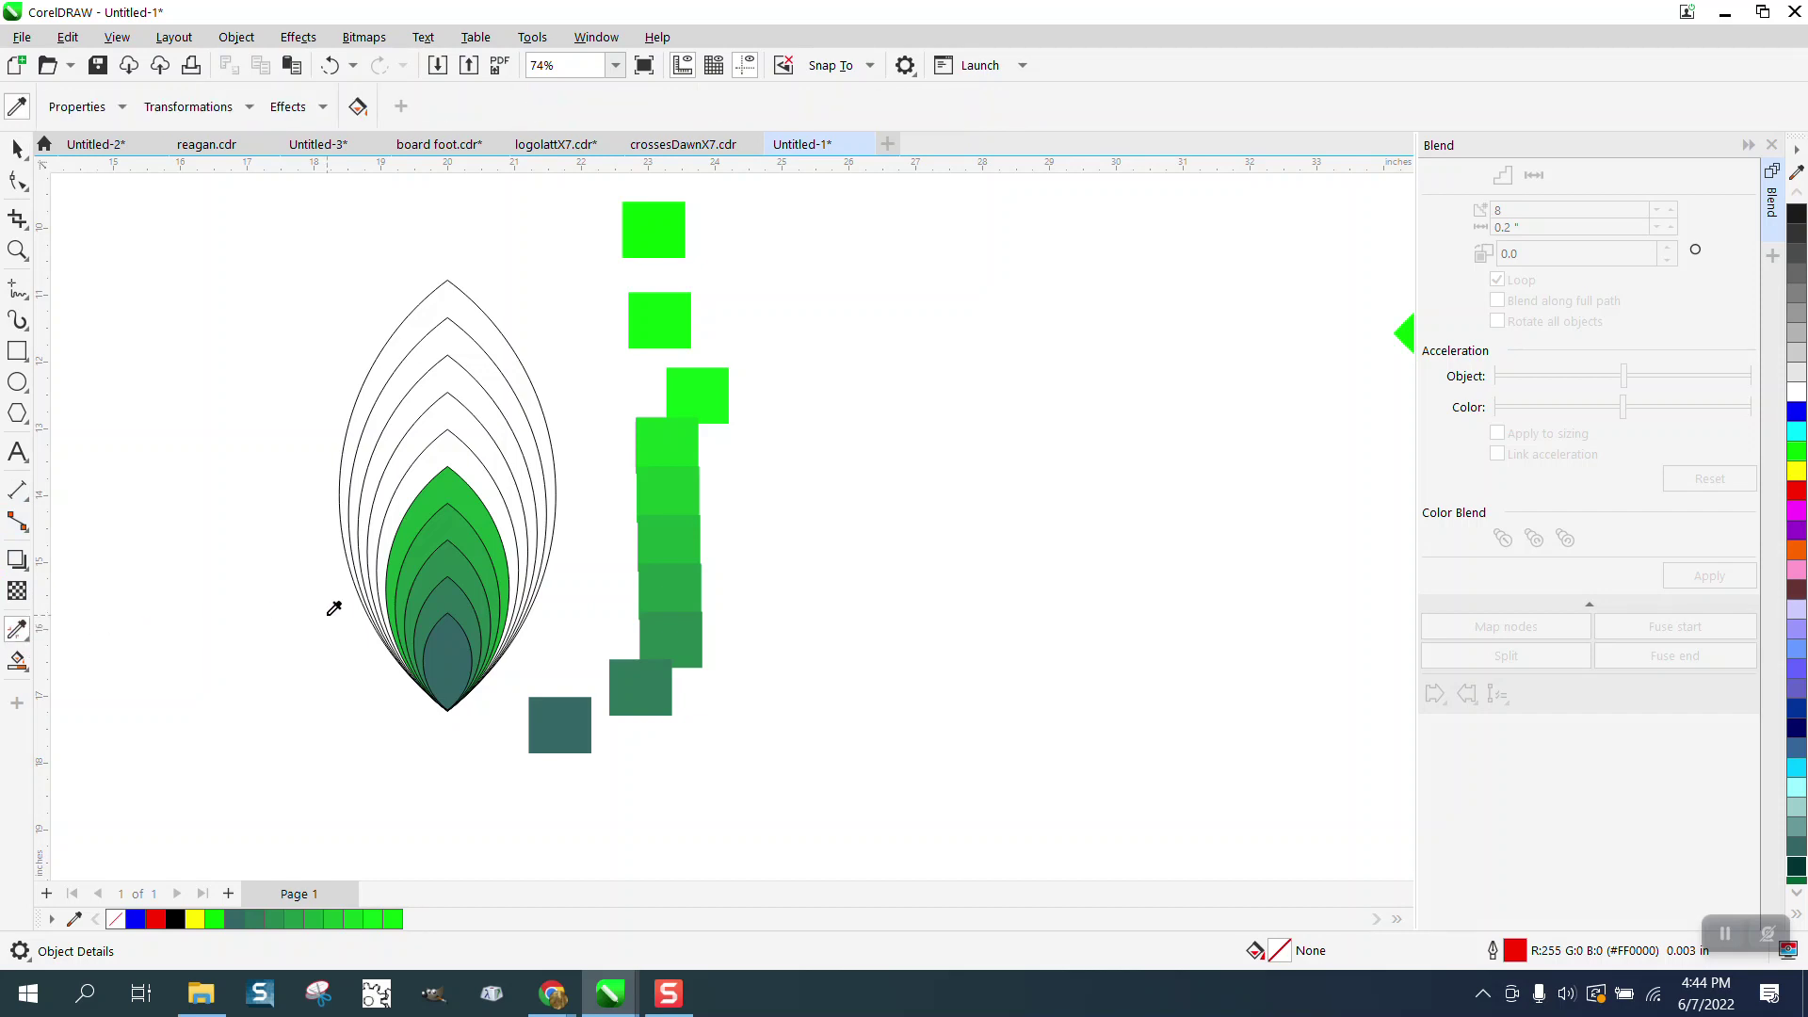
pyautogui.click(28, 638)
pyautogui.click(86, 631)
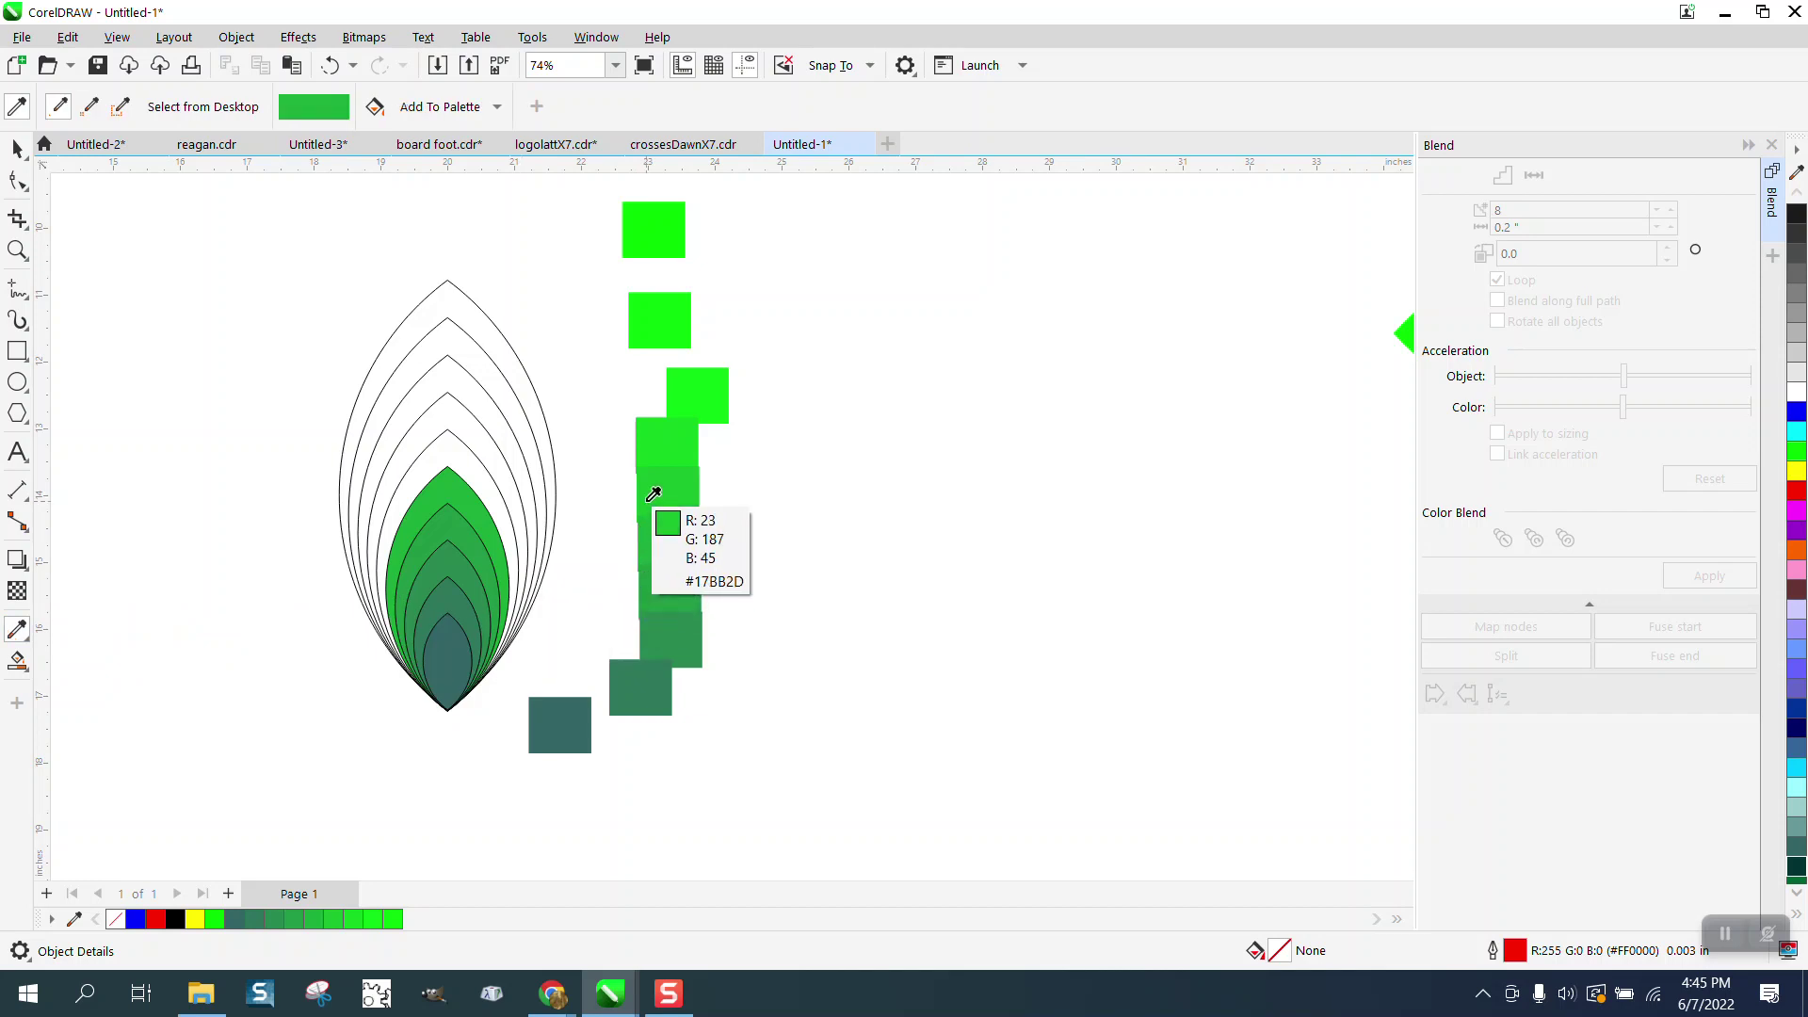
pyautogui.click(674, 499)
pyautogui.click(465, 457)
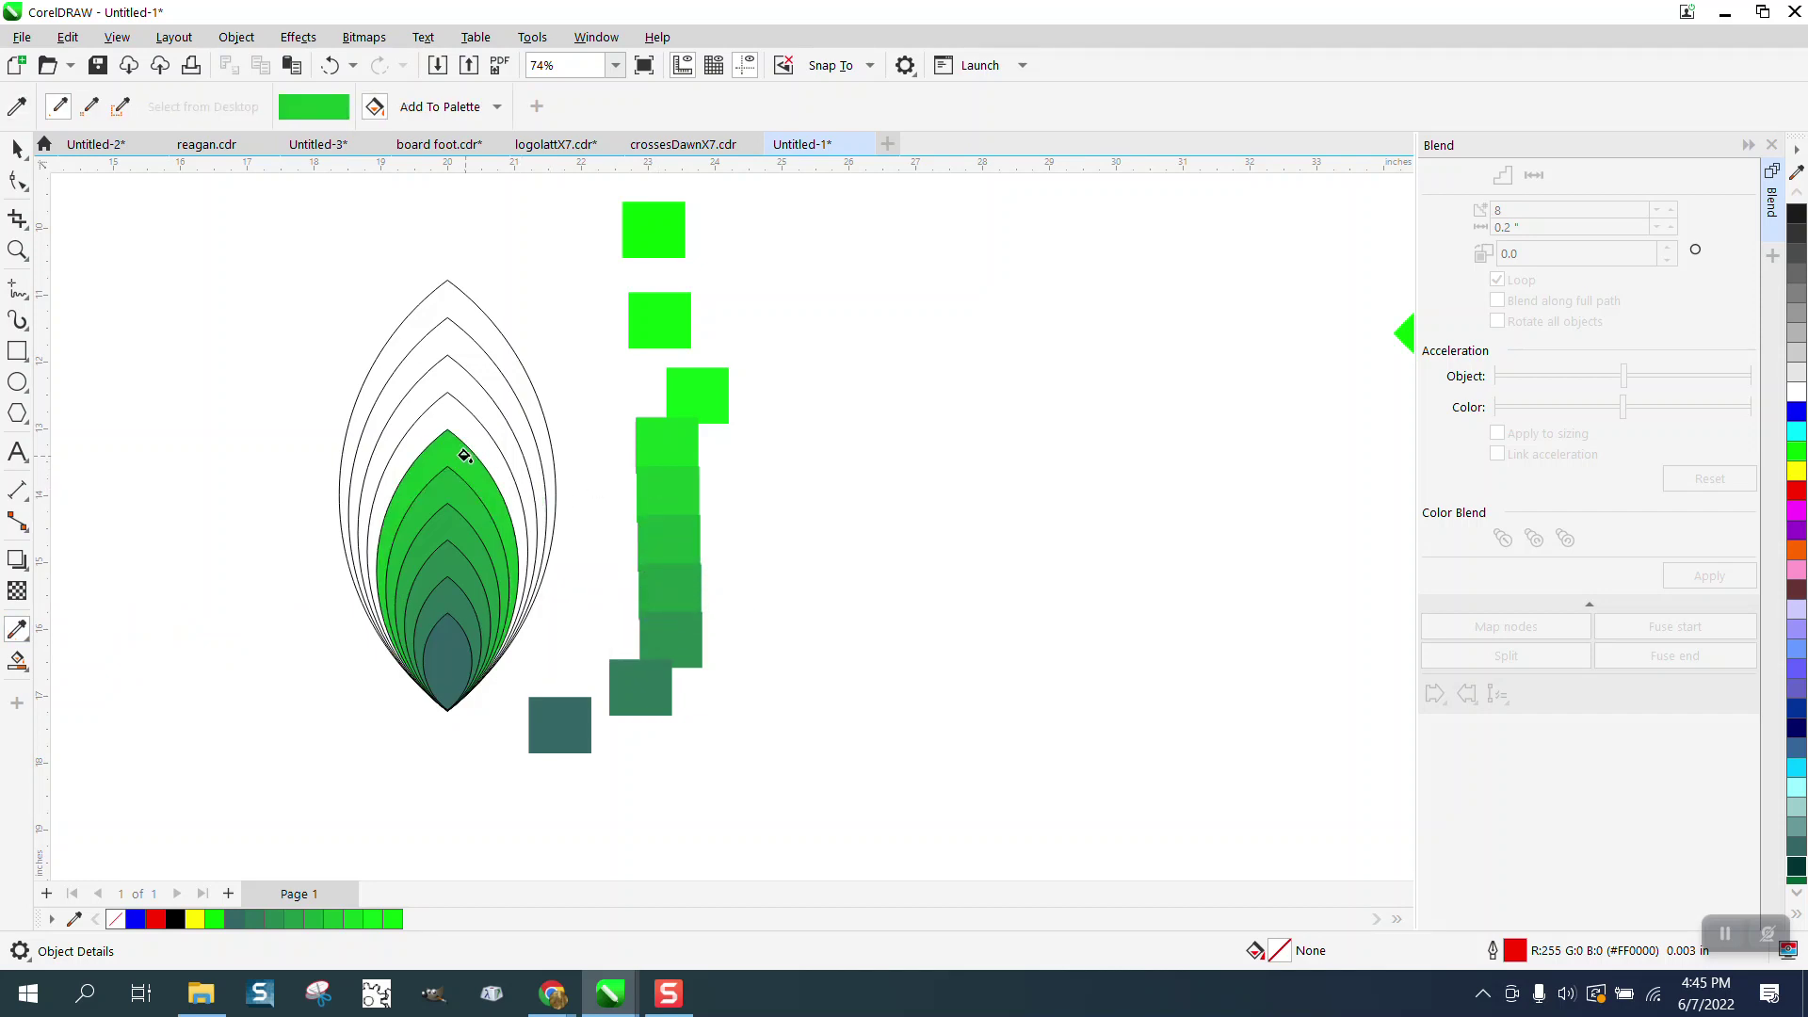
pyautogui.click(25, 158)
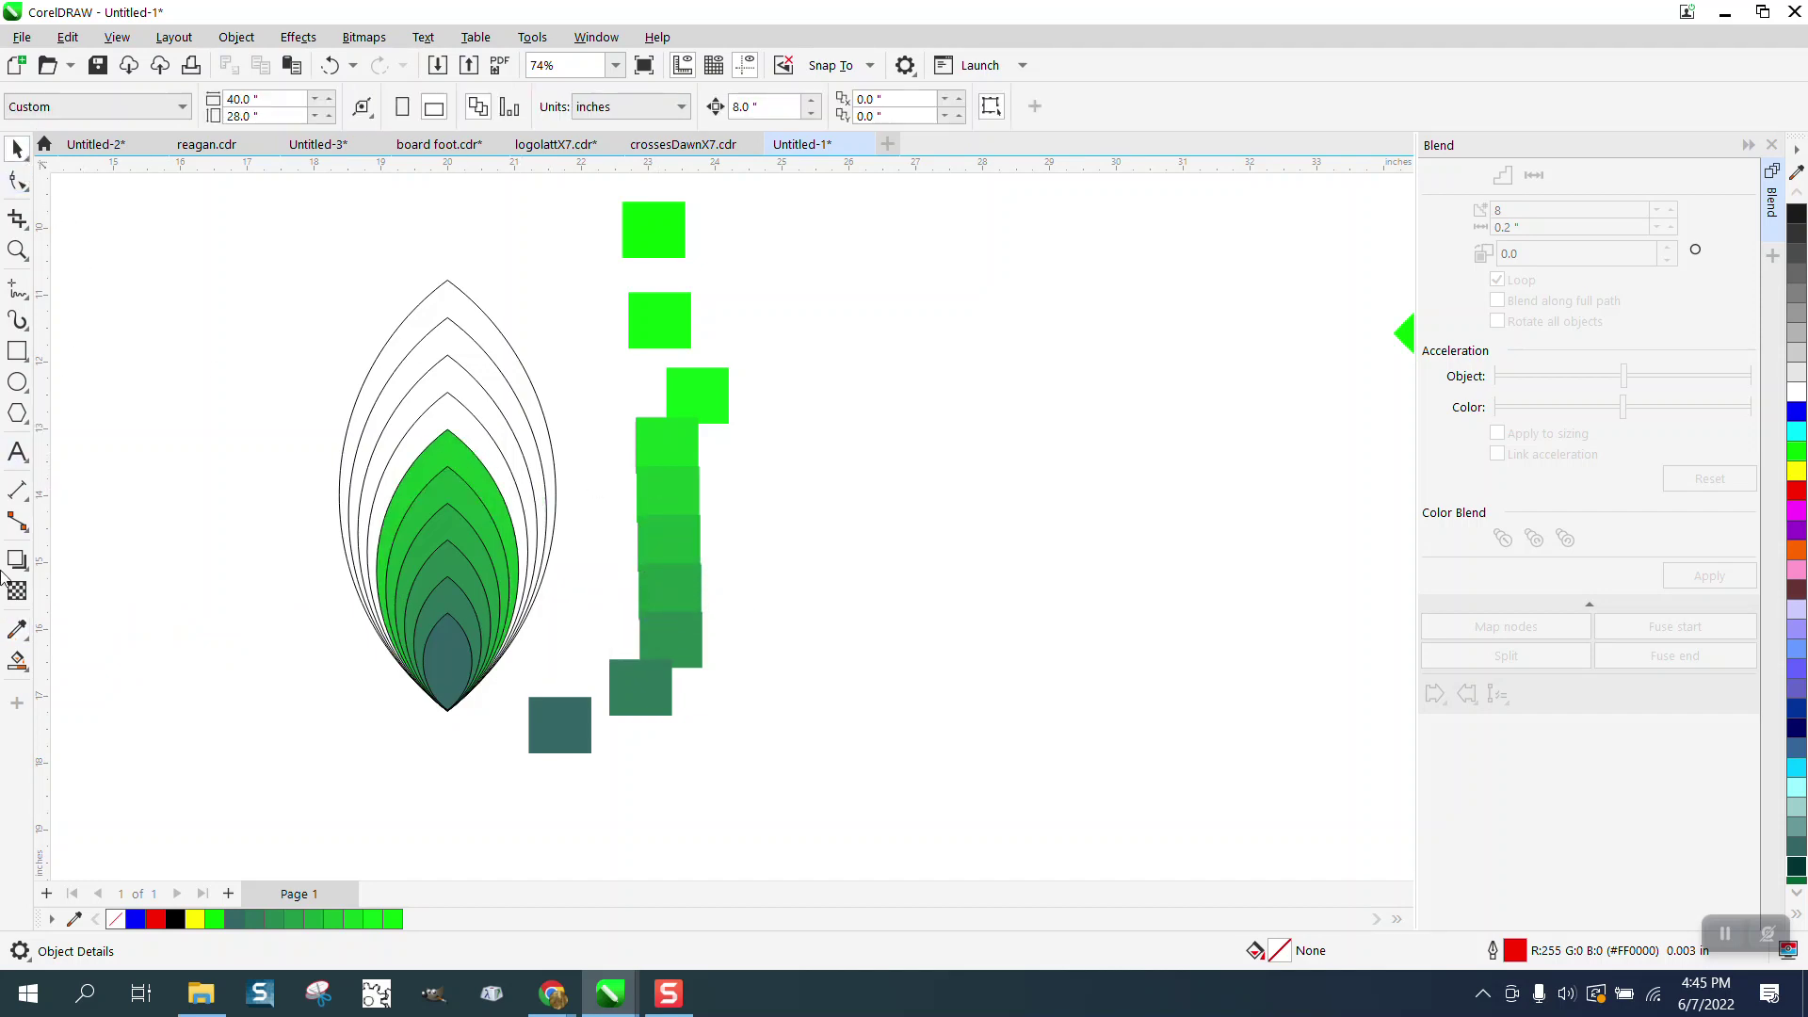
pyautogui.click(17, 629)
pyautogui.click(90, 630)
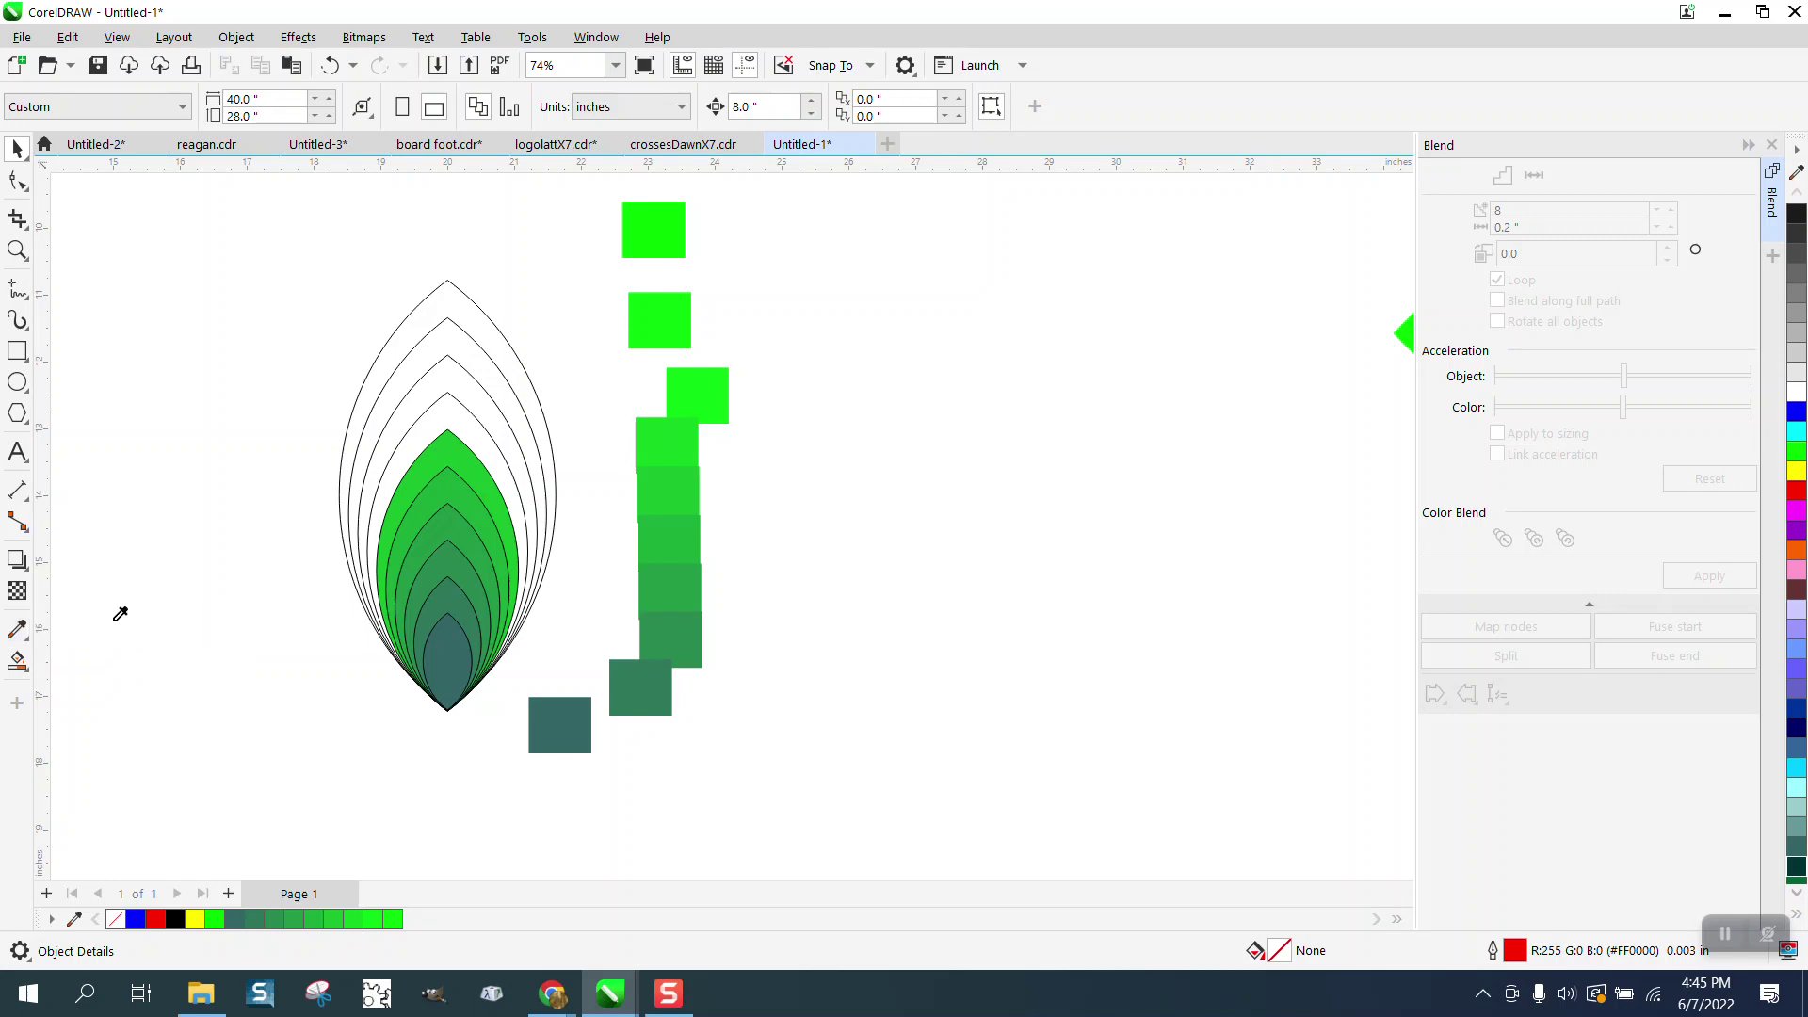
pyautogui.click(667, 435)
pyautogui.click(472, 437)
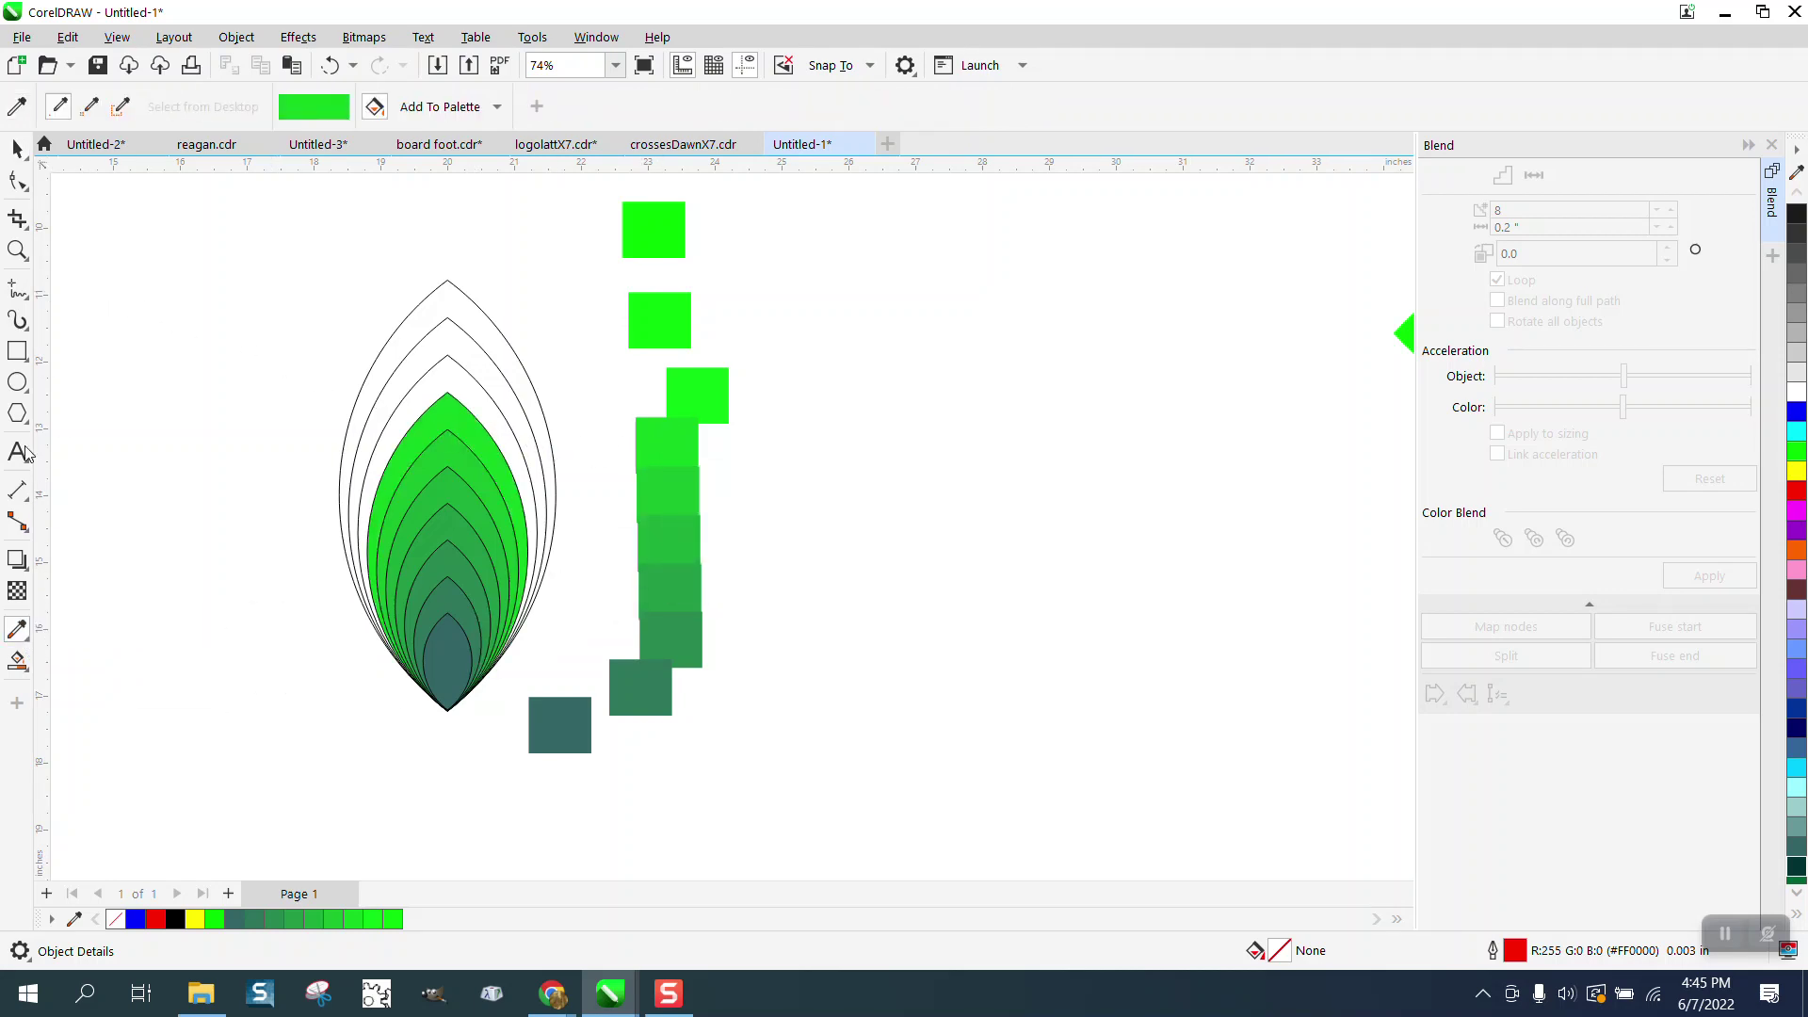
# Step: Fill the next layer with #0BDD17 and the second-outermost petal with #06EE0B
pyautogui.click(17, 149)
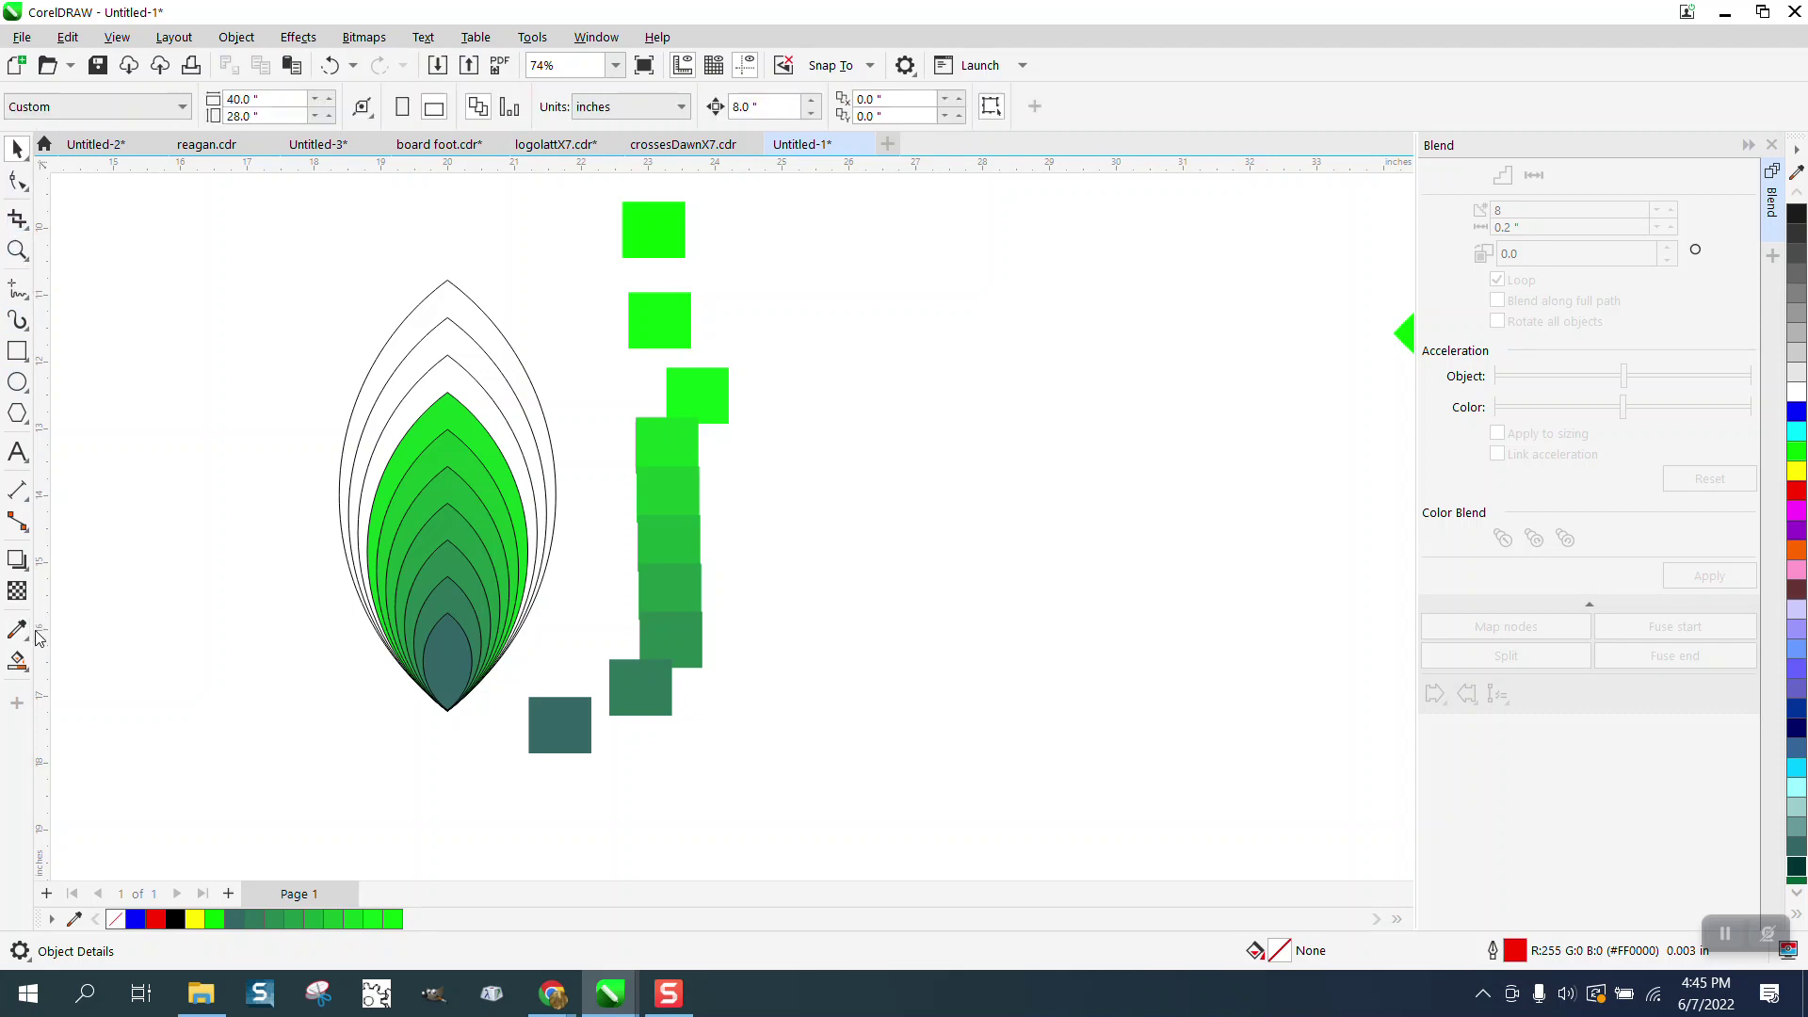
pyautogui.click(25, 636)
pyautogui.click(85, 628)
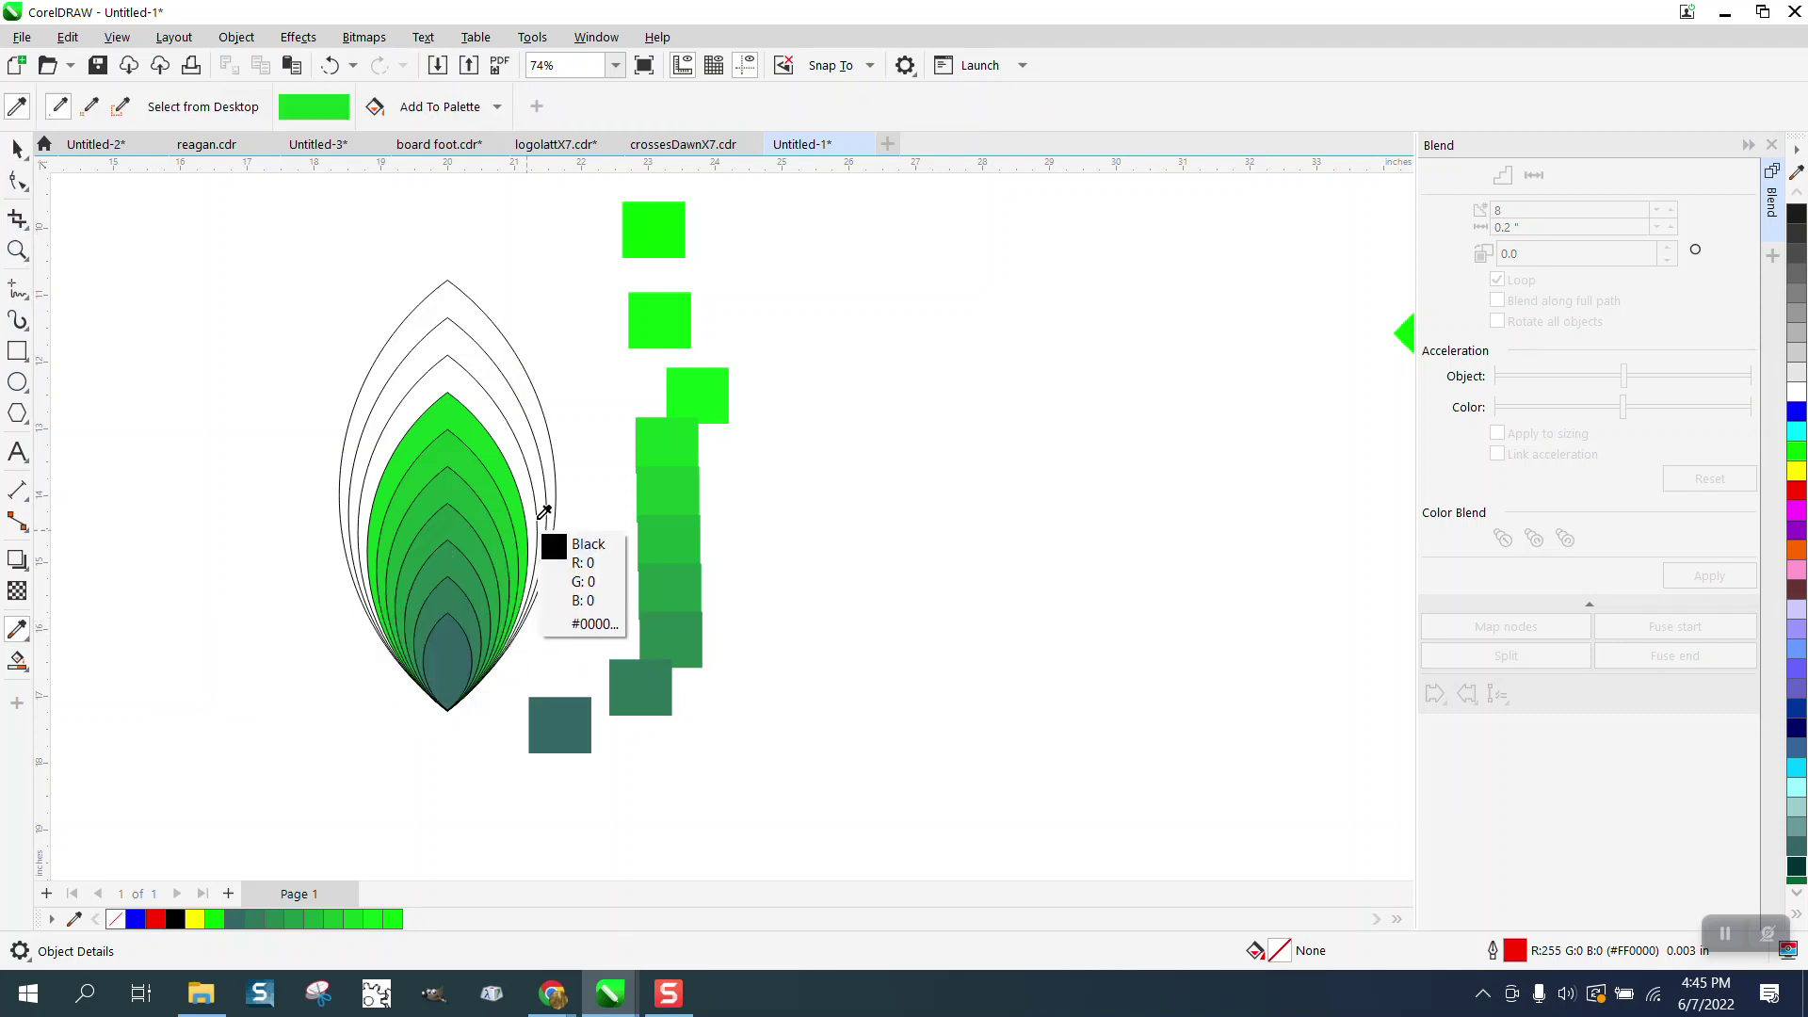
pyautogui.click(698, 399)
pyautogui.click(472, 403)
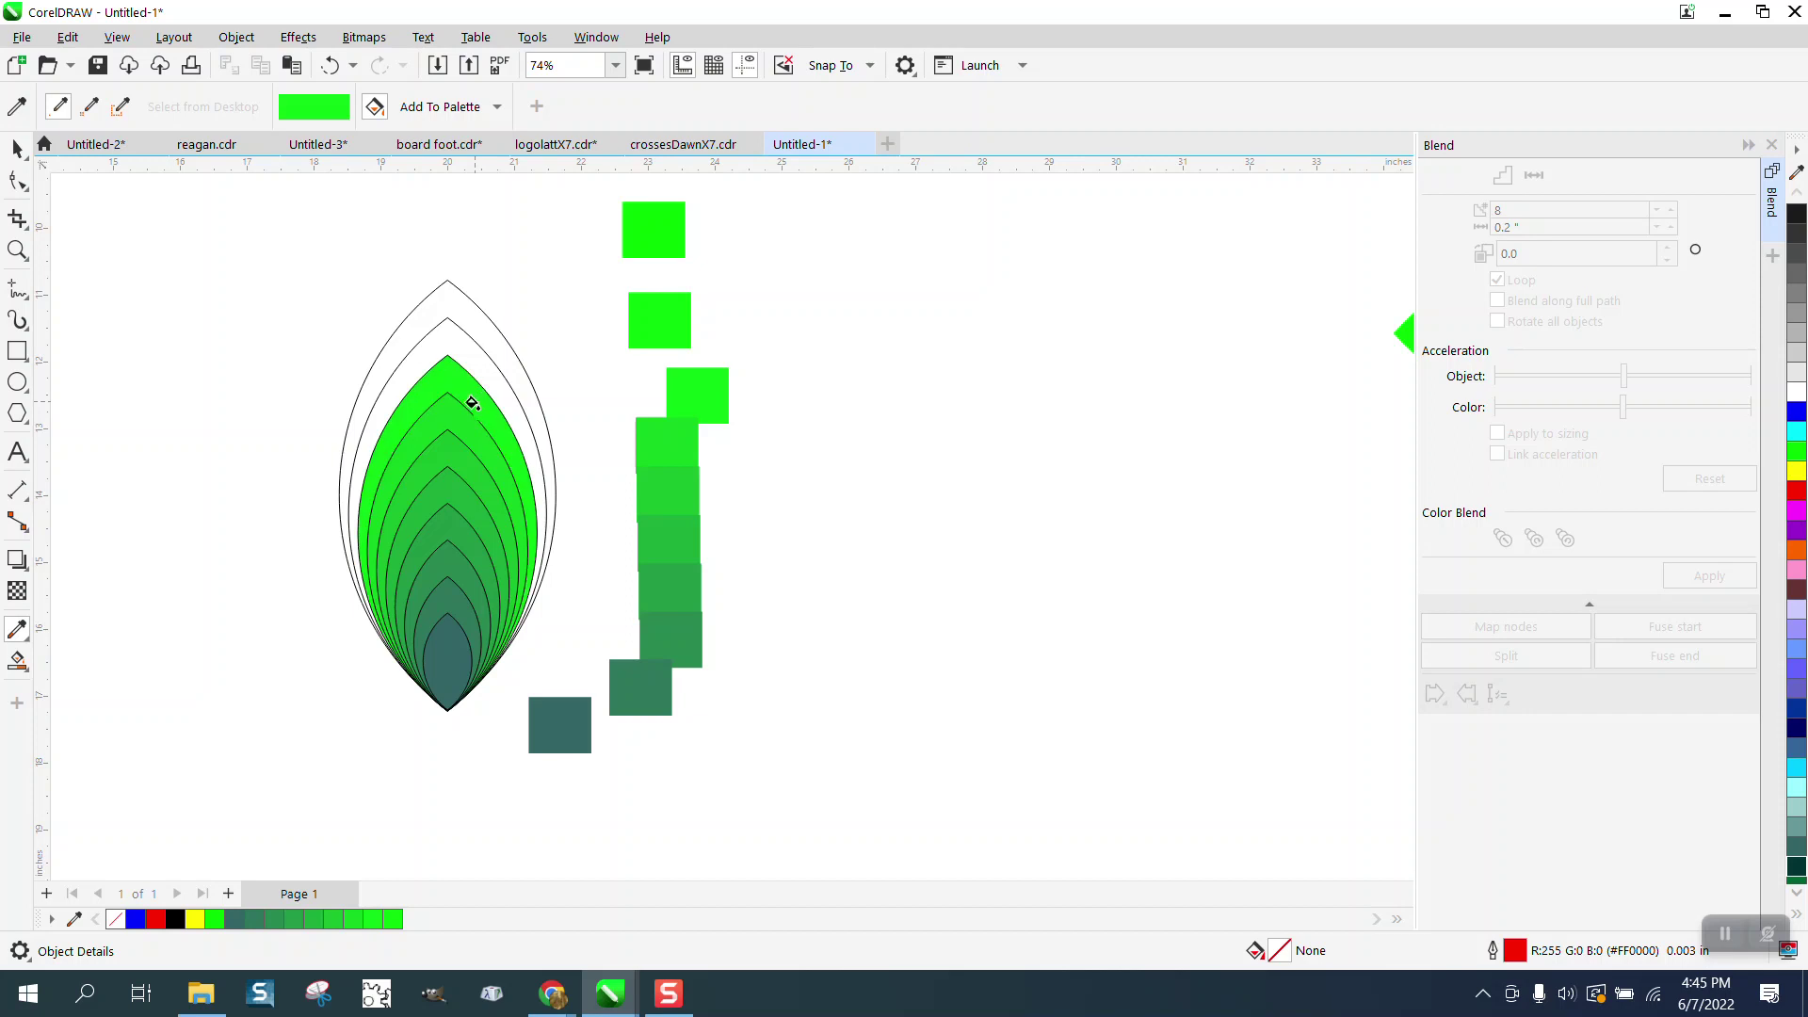
pyautogui.click(17, 151)
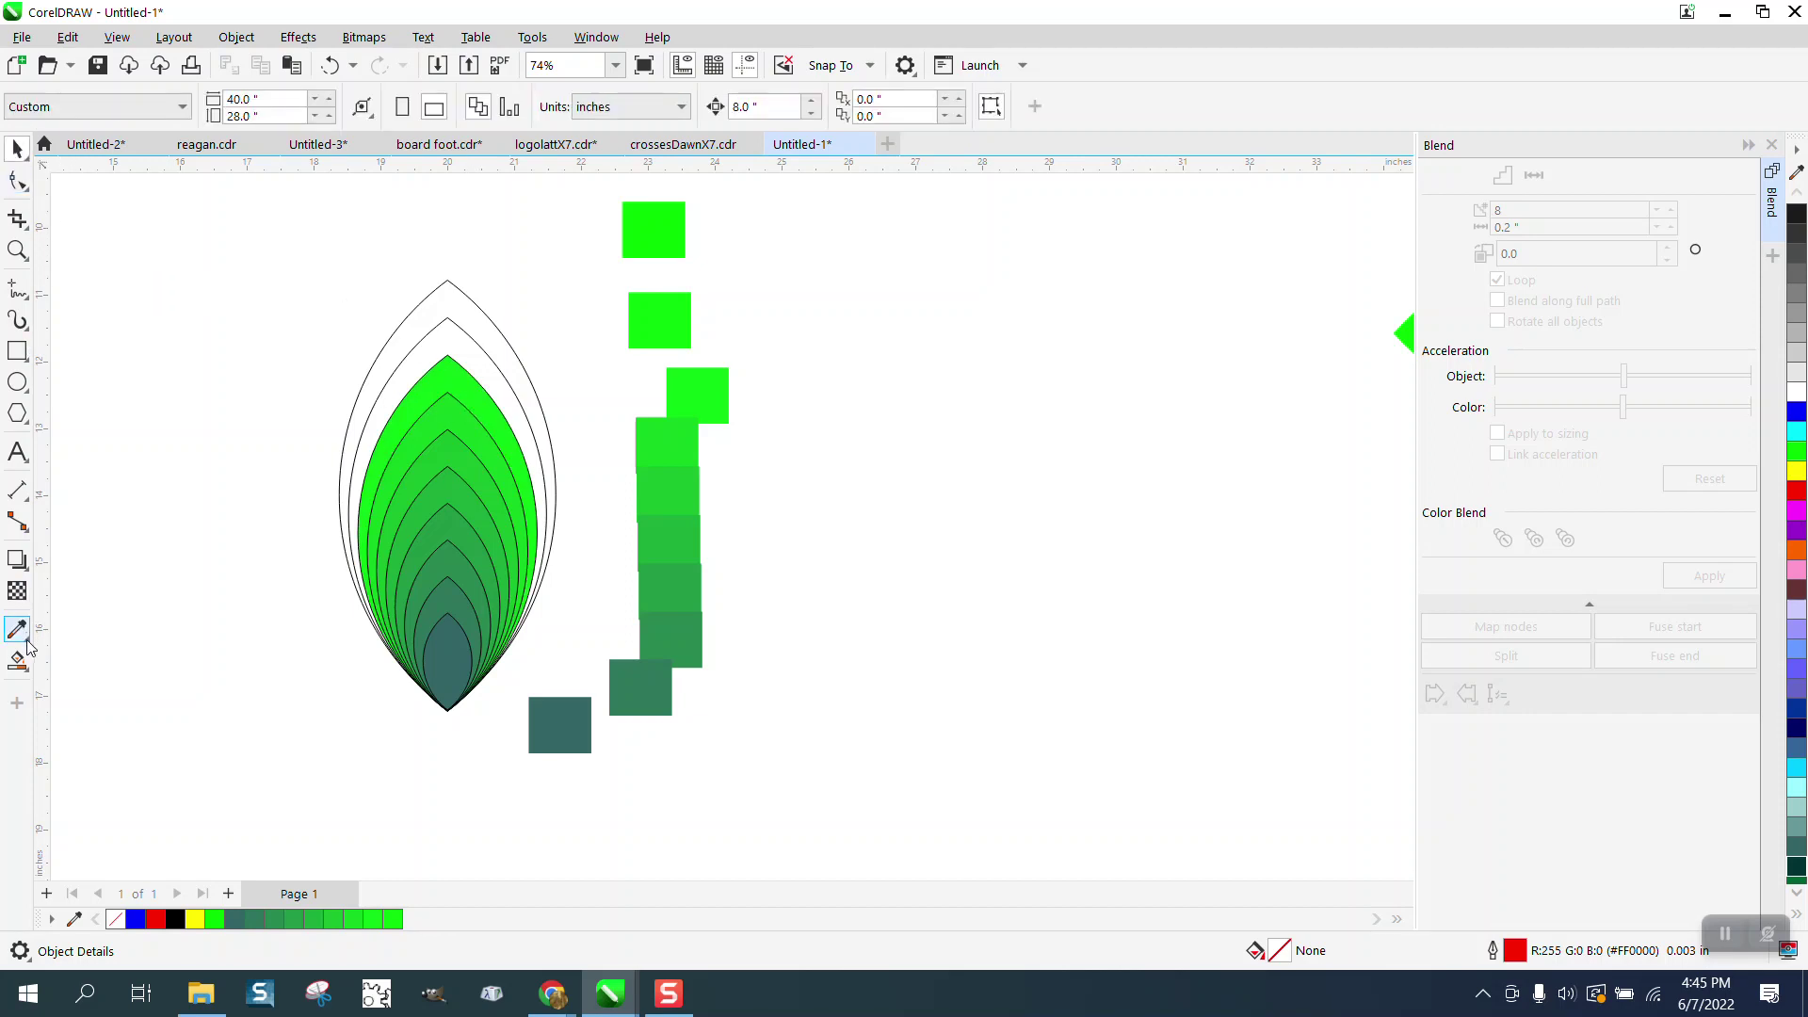
pyautogui.click(28, 645)
pyautogui.click(83, 628)
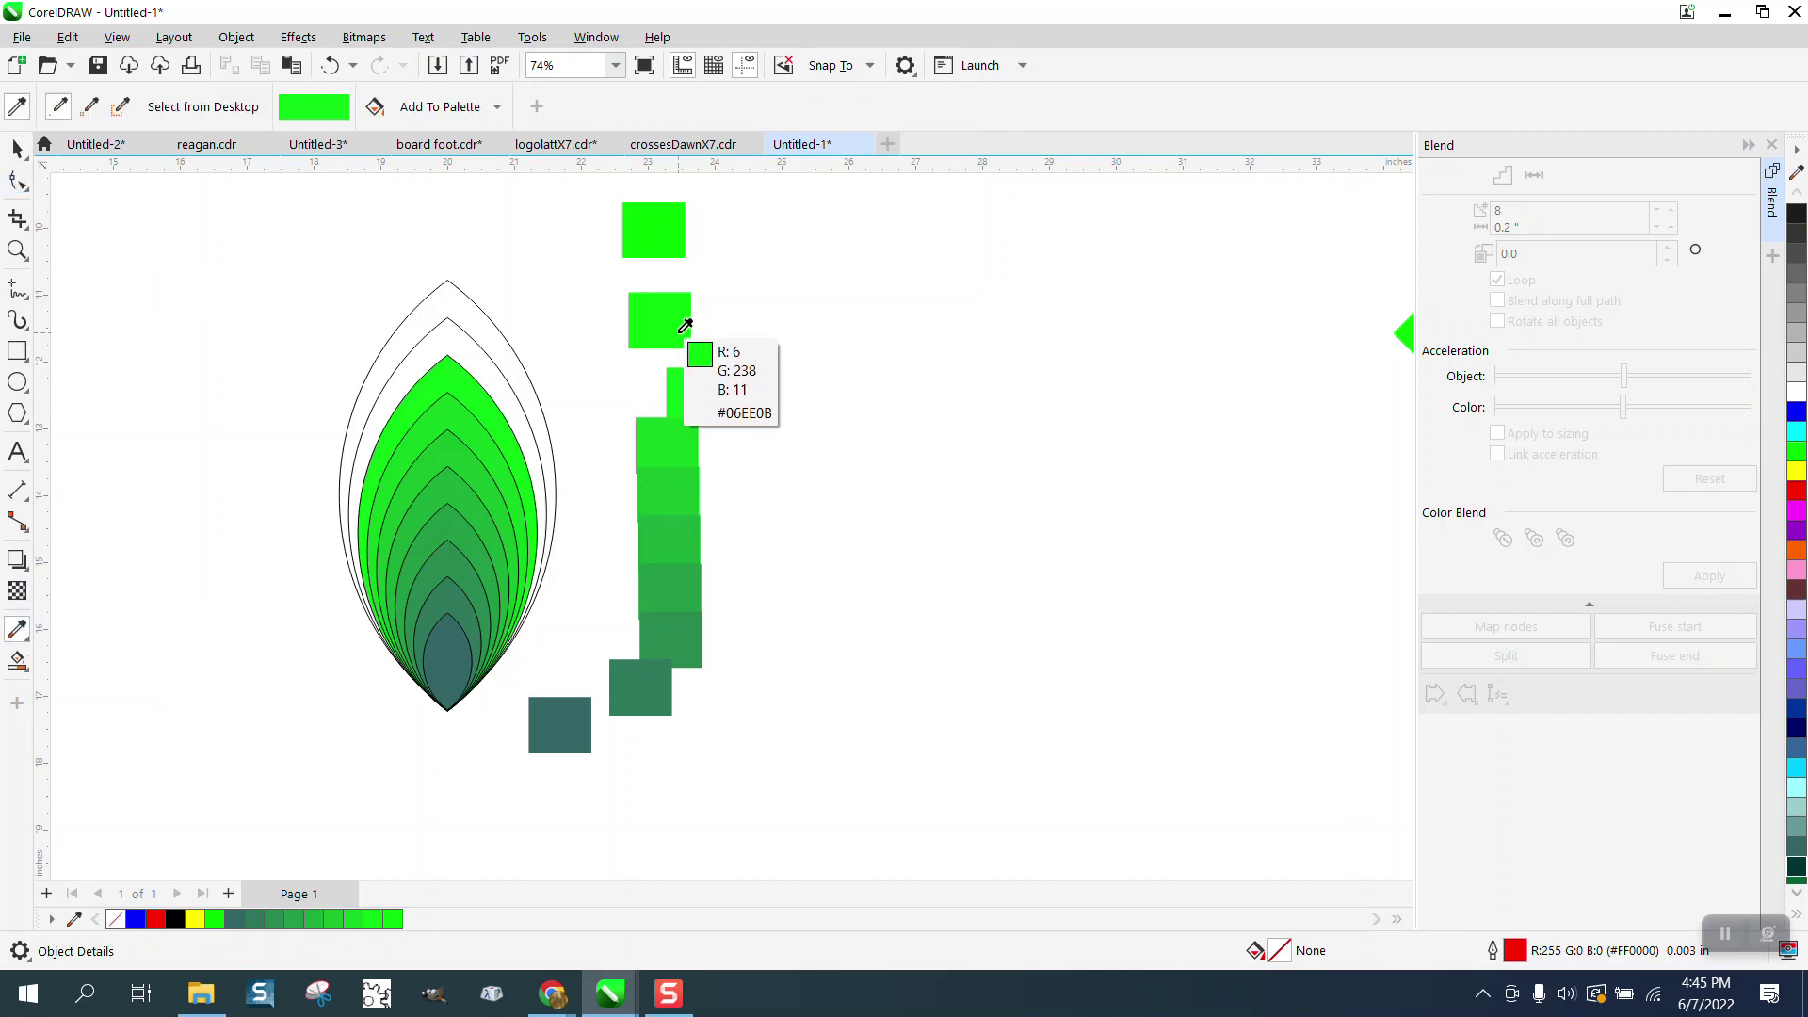
pyautogui.click(684, 324)
pyautogui.click(476, 364)
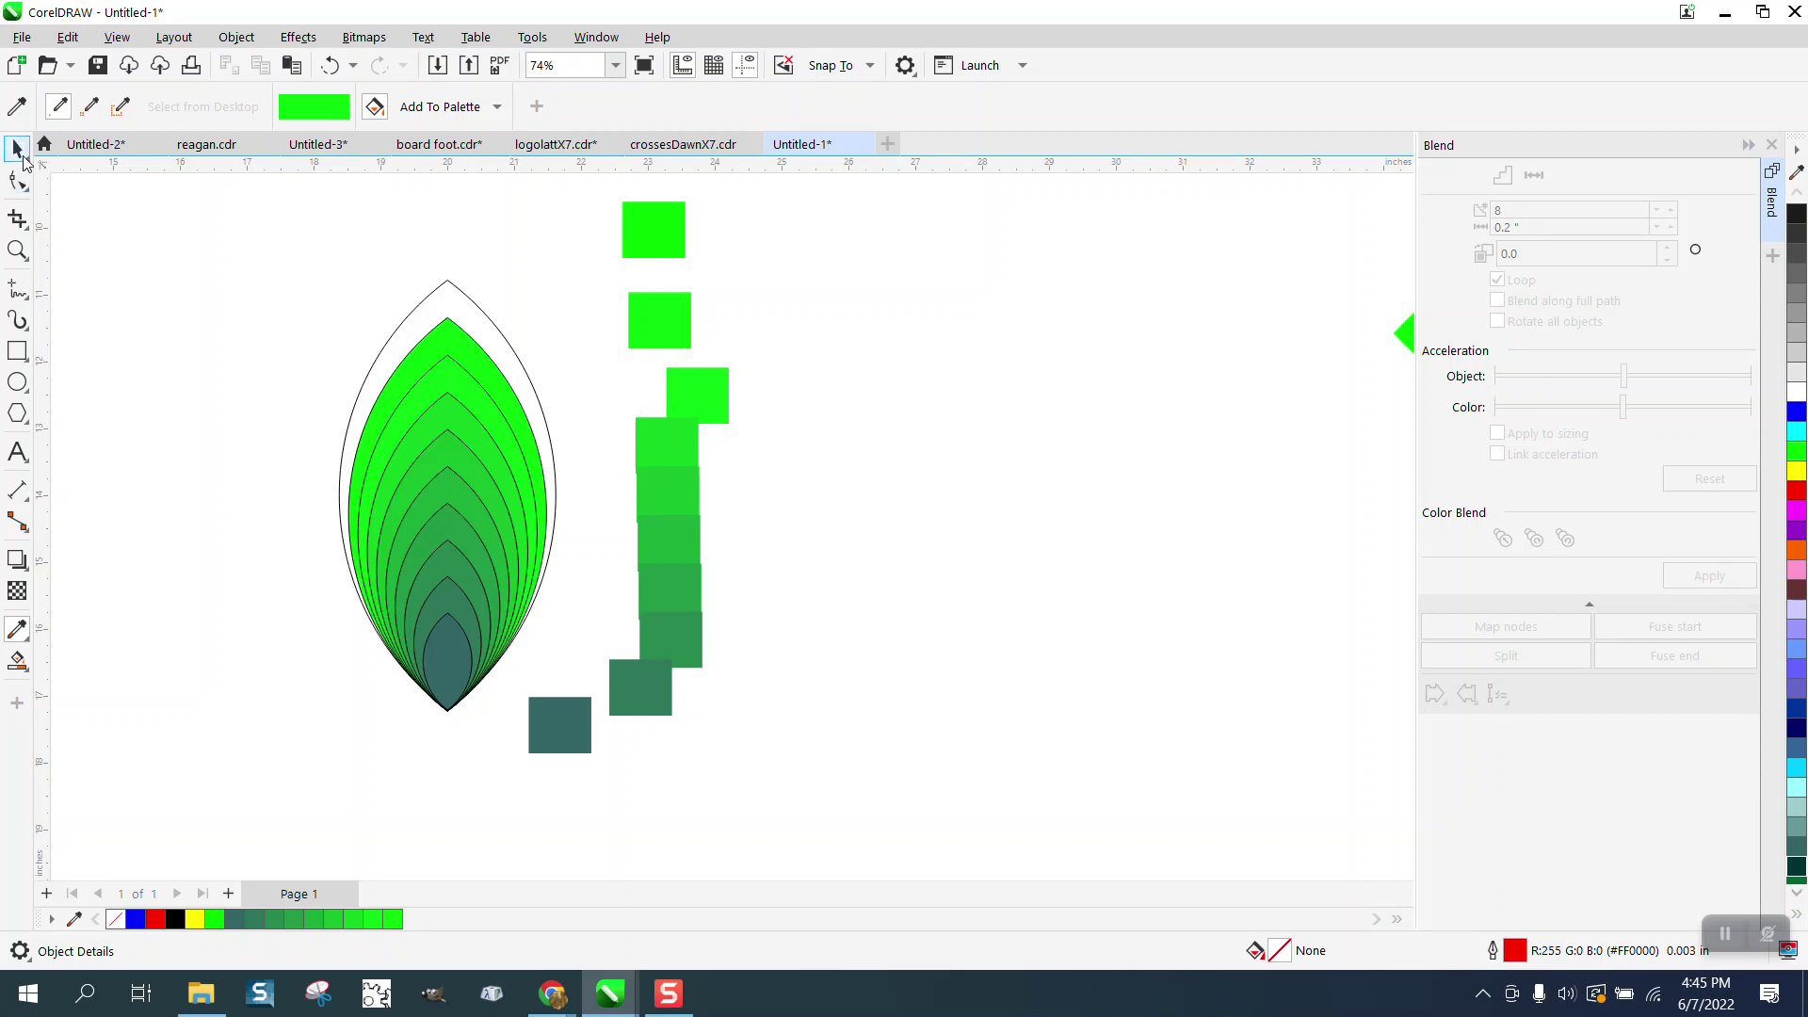
# Step: Fill the outermost leaf shape with the top square's bright green
pyautogui.click(20, 154)
pyautogui.click(31, 645)
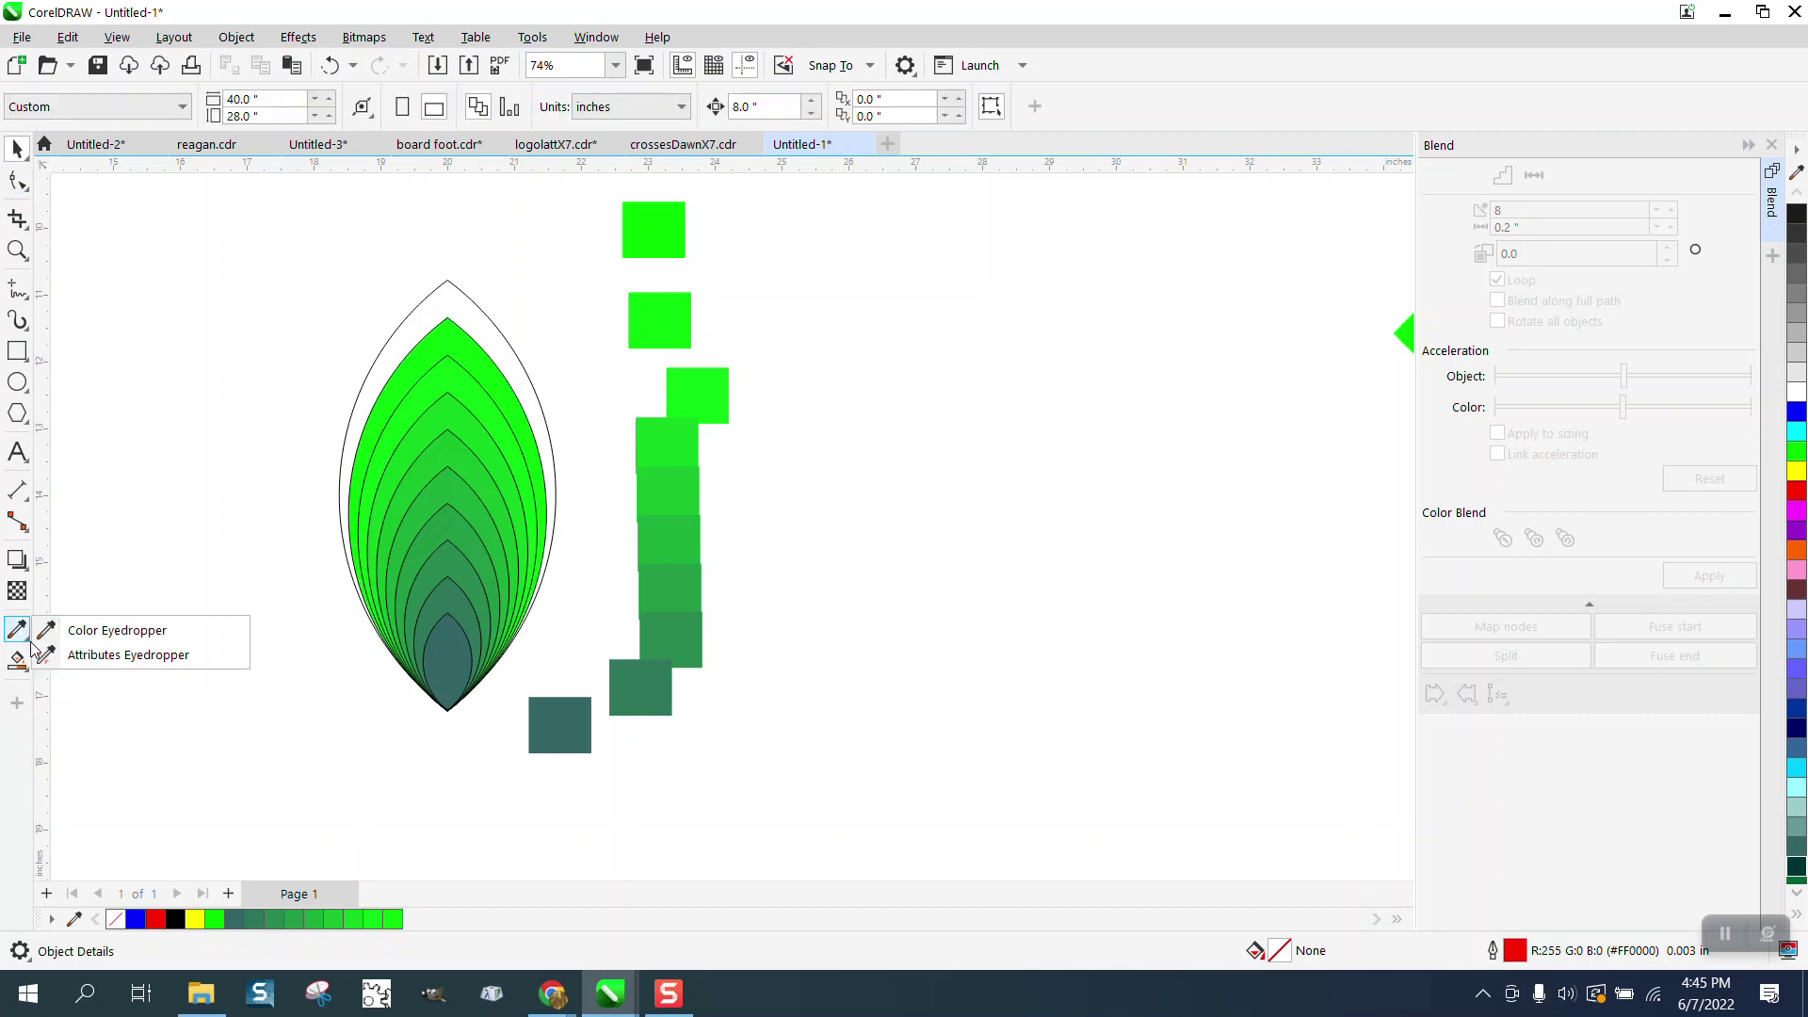
pyautogui.click(95, 642)
pyautogui.click(664, 247)
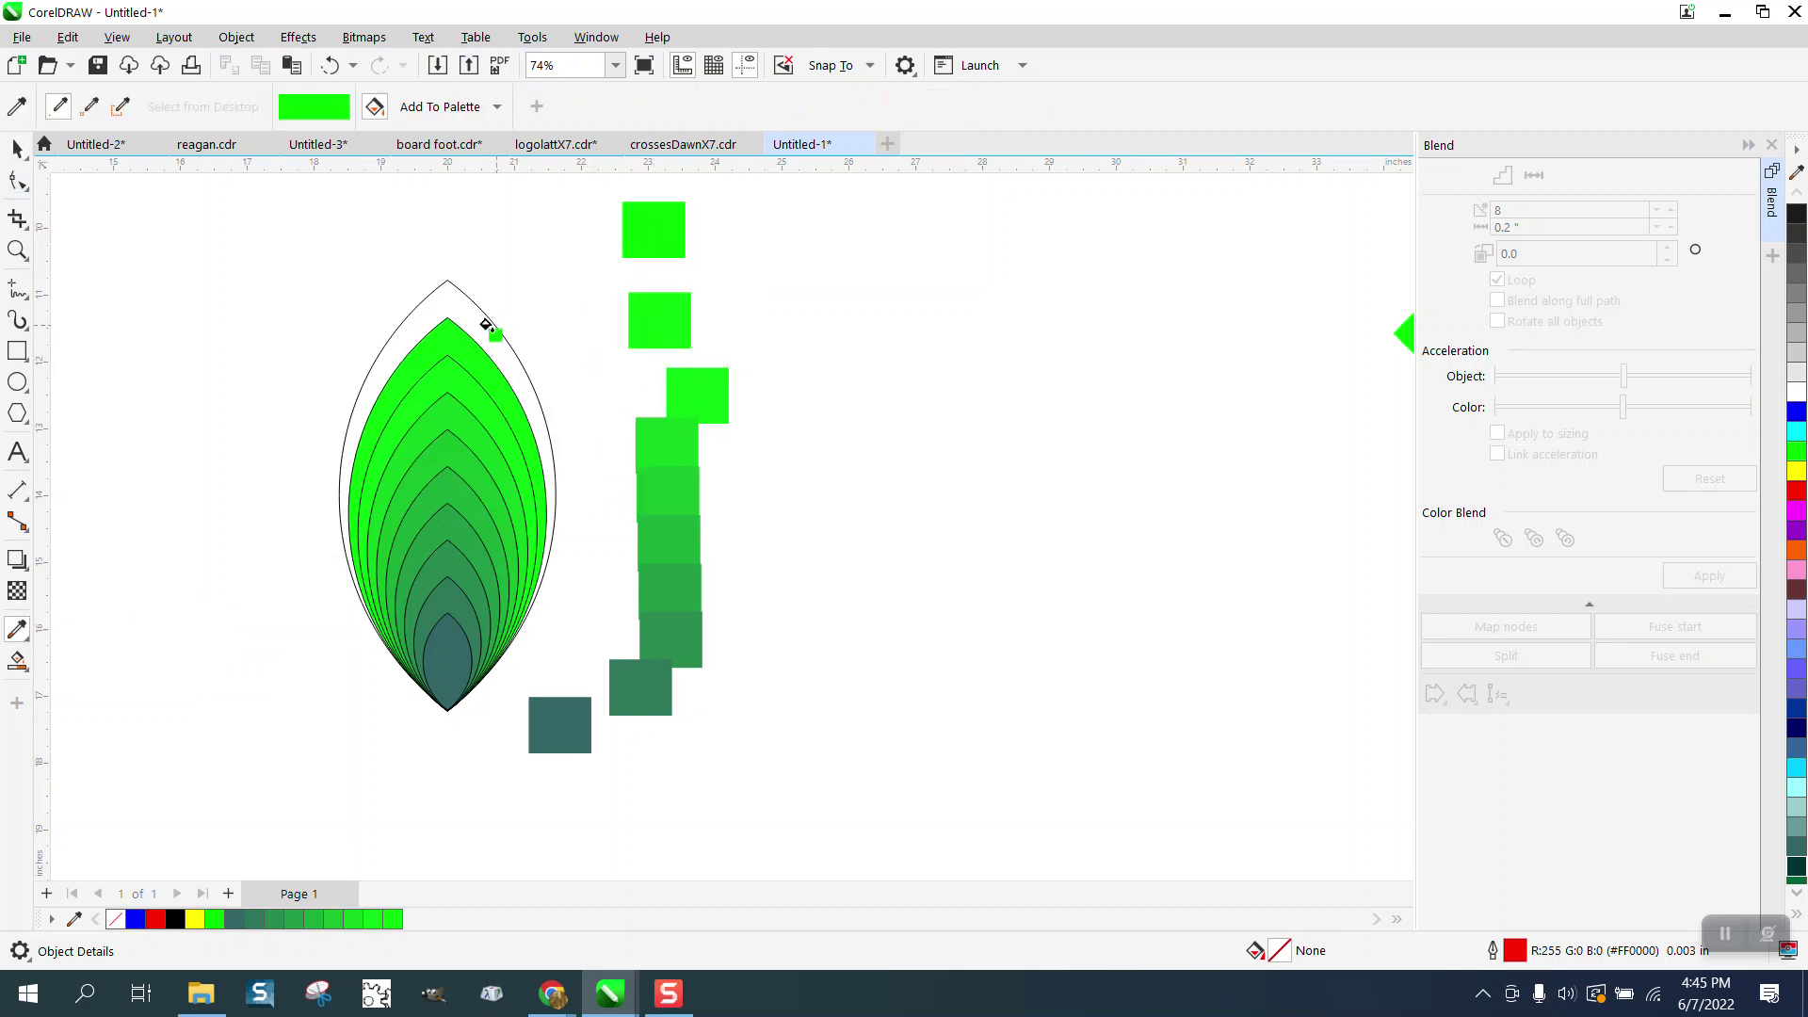
pyautogui.click(482, 327)
pyautogui.click(17, 149)
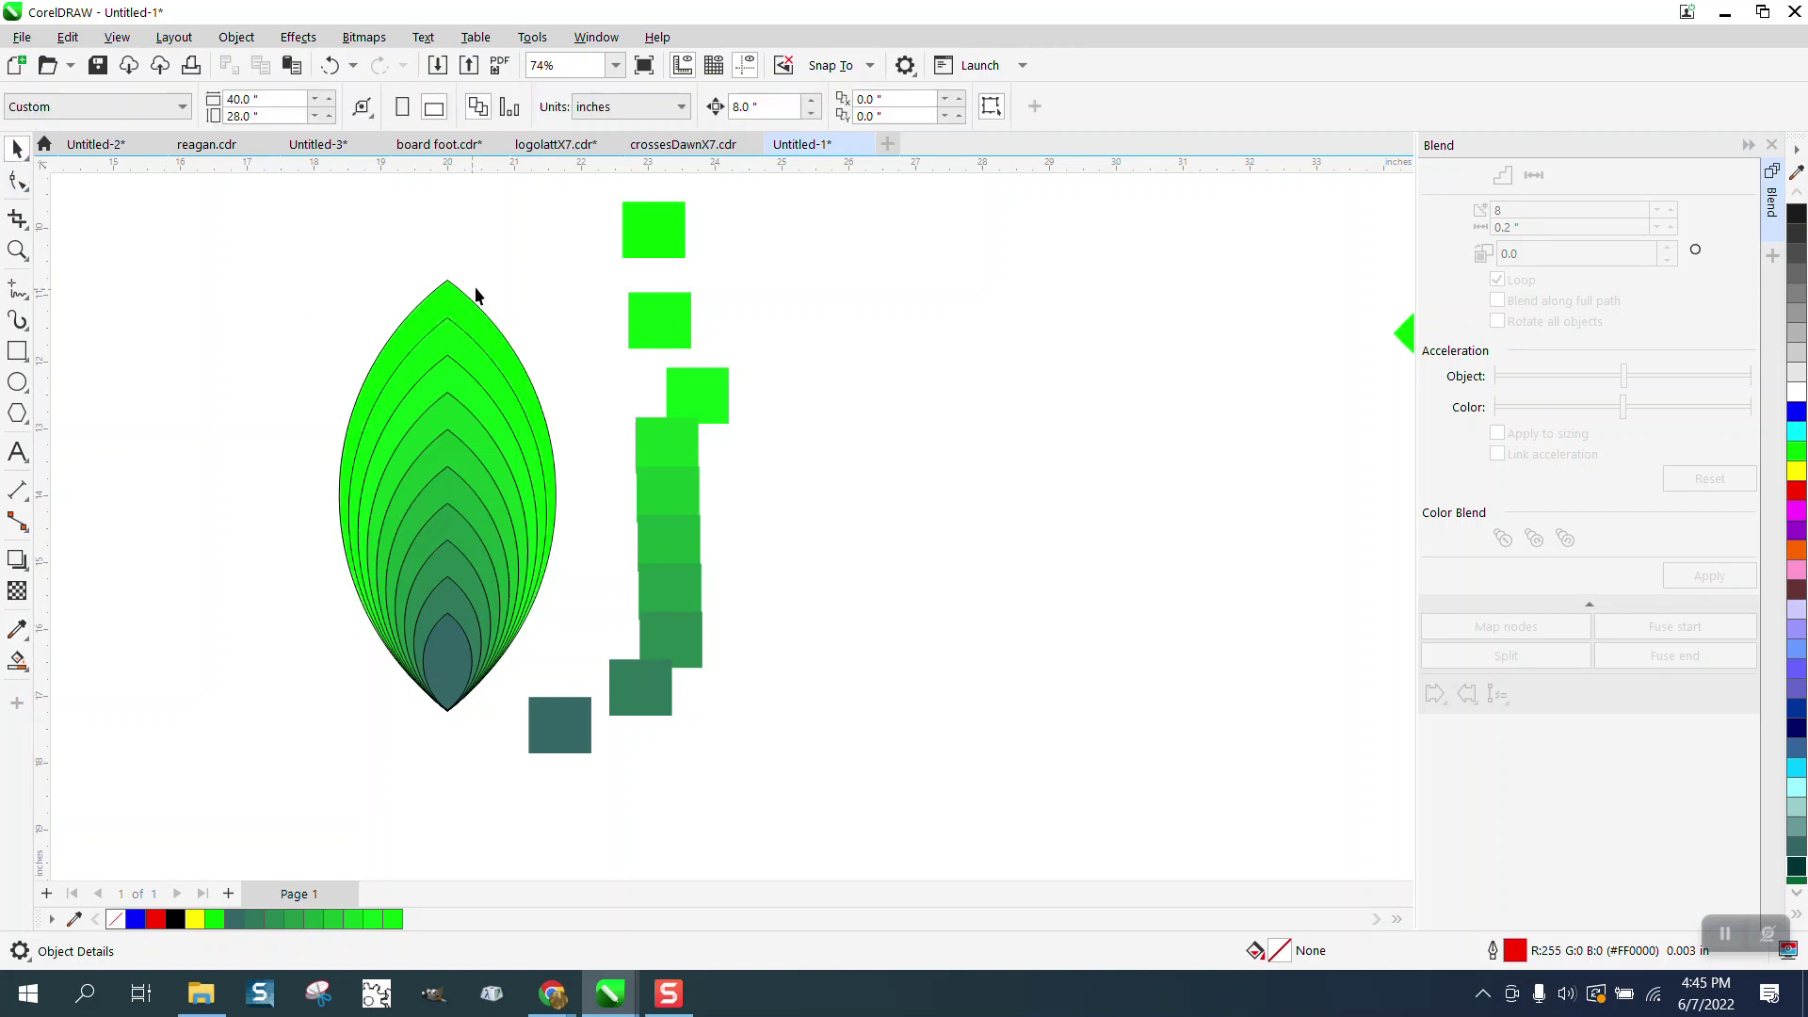
# Step: Delete the leftover blended squares and the bright green square
pyautogui.moveTo(1014, 697); pyautogui.dragTo(1014, 708)
pyautogui.press('Delete')
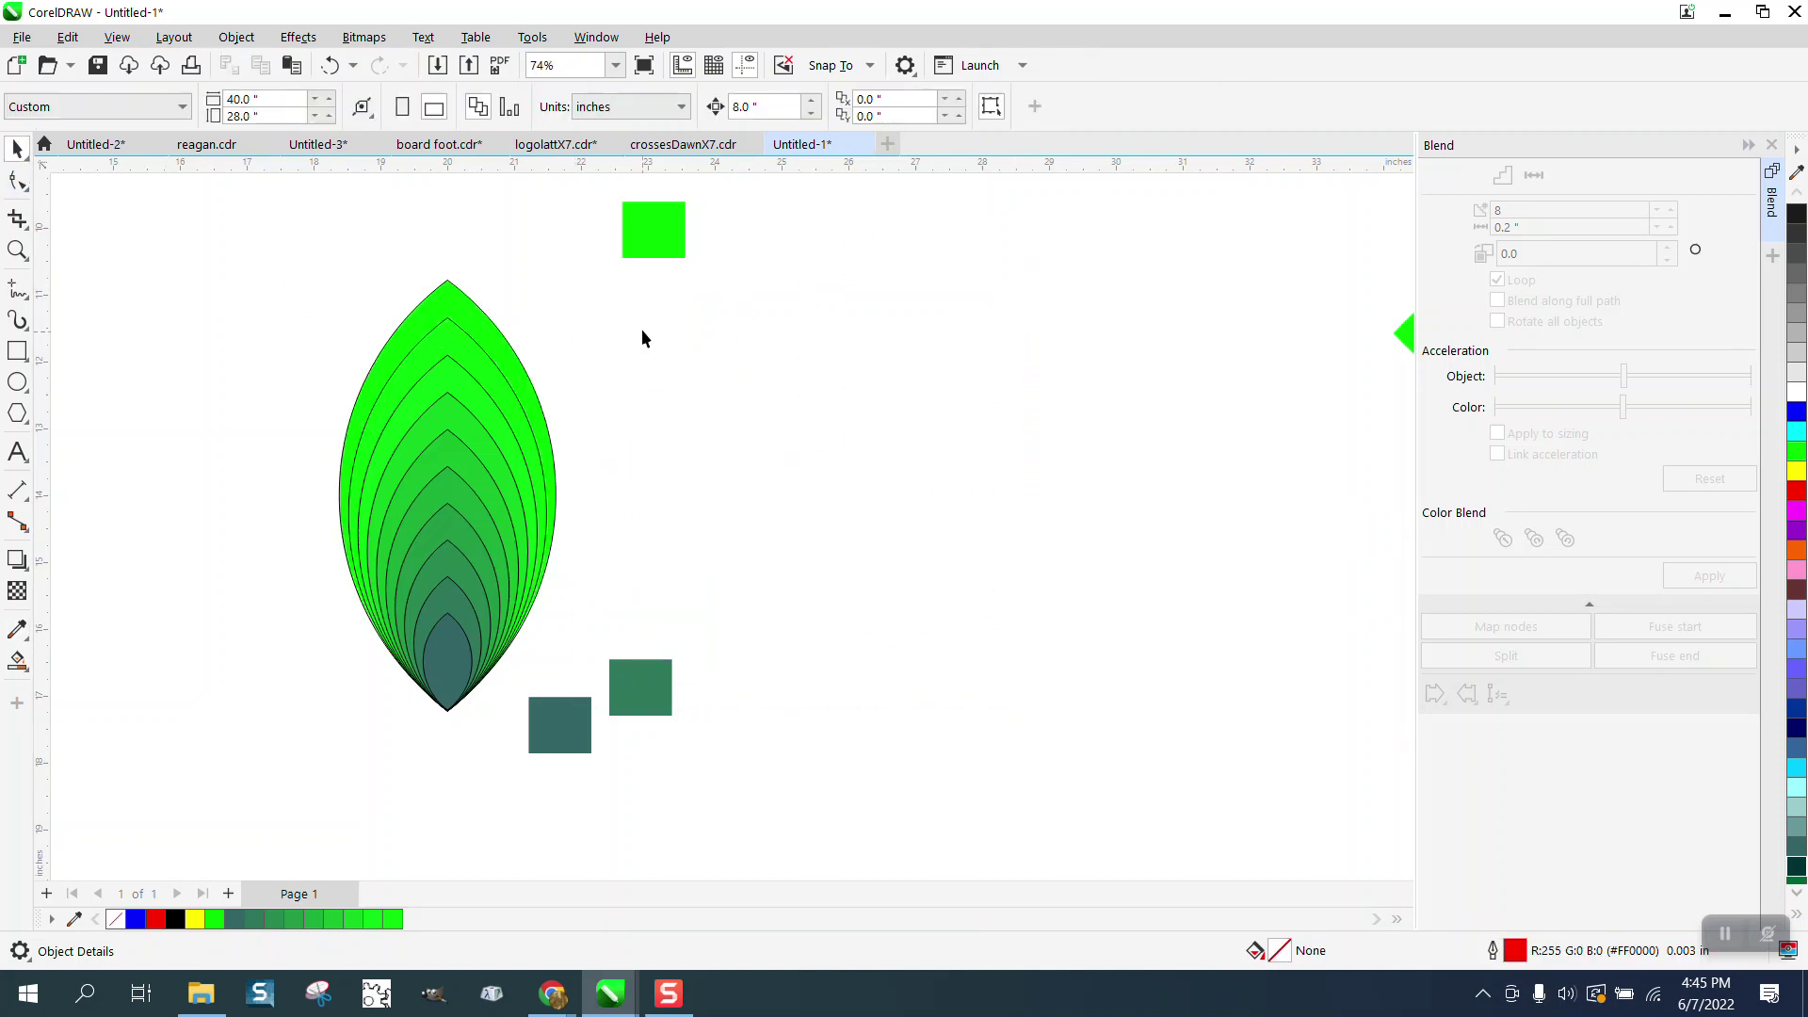
pyautogui.click(661, 253)
pyautogui.press('Delete')
pyautogui.click(643, 711)
pyautogui.press('Delete')
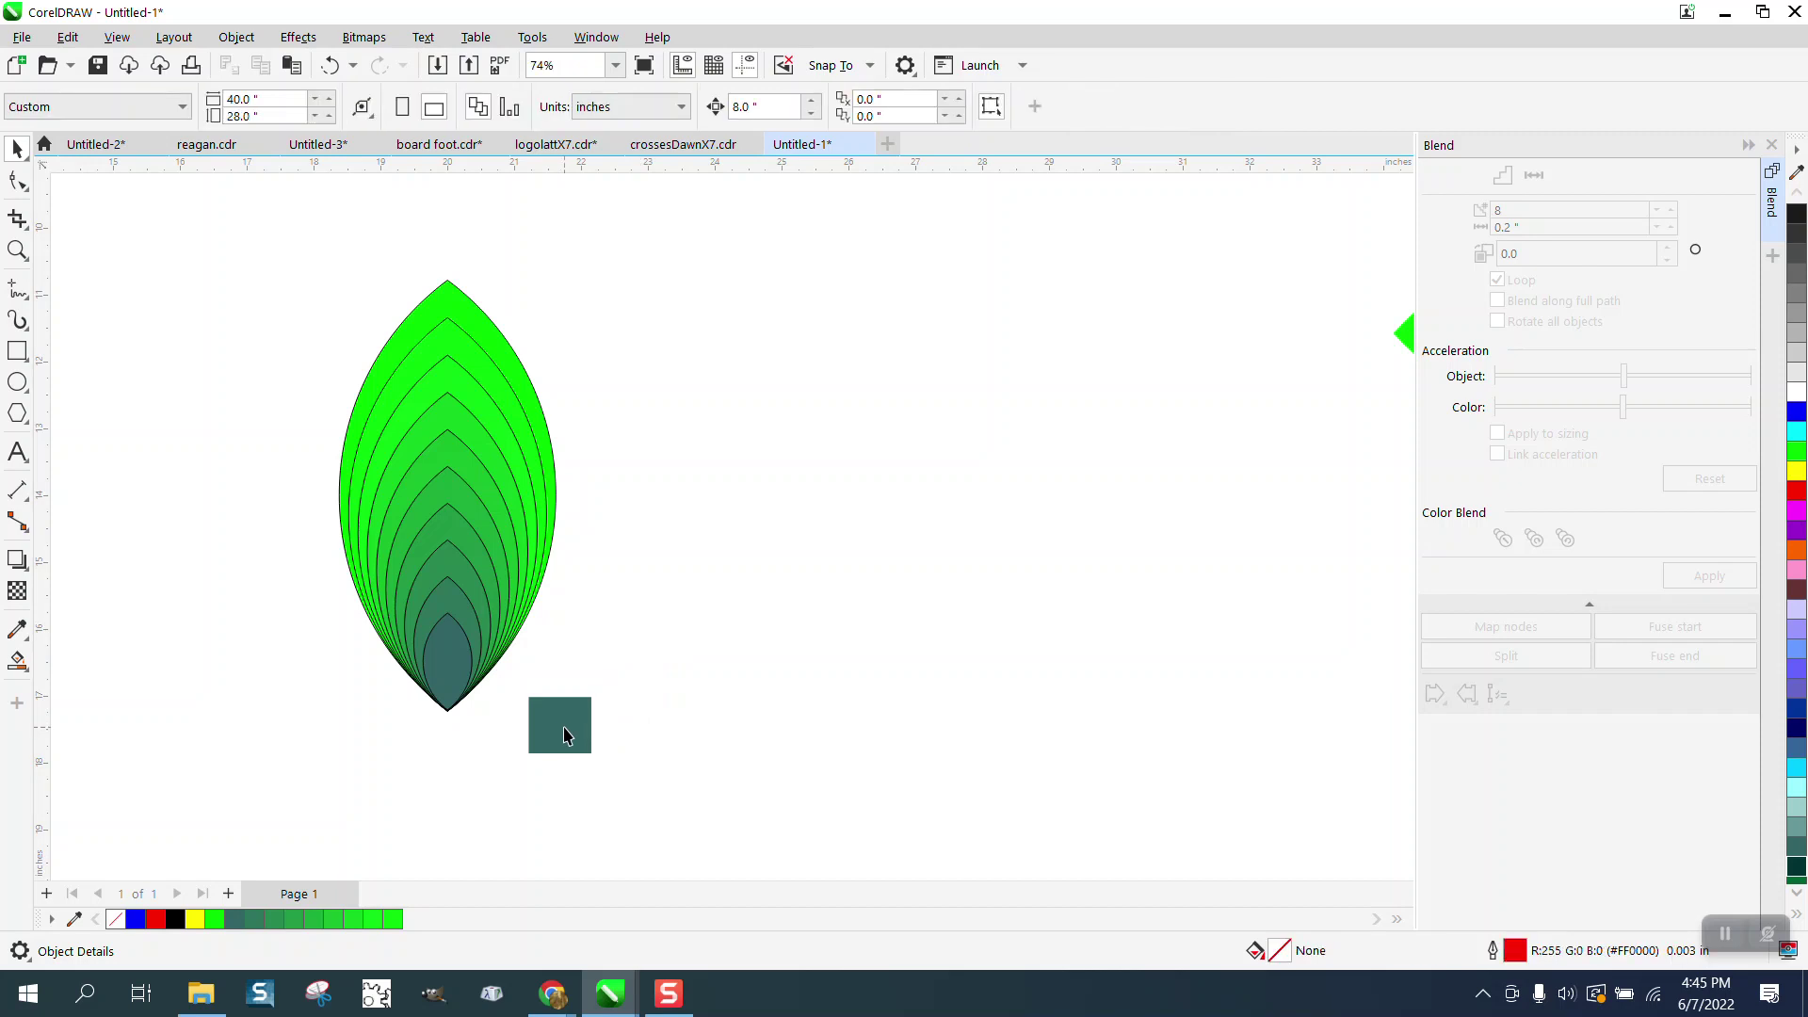
pyautogui.click(568, 731)
pyautogui.press('Delete')
# Step: Group the ten nested leaf shapes into one group
pyautogui.scroll(-2, 609, 698)
pyautogui.moveTo(398, 411); pyautogui.dragTo(730, 743)
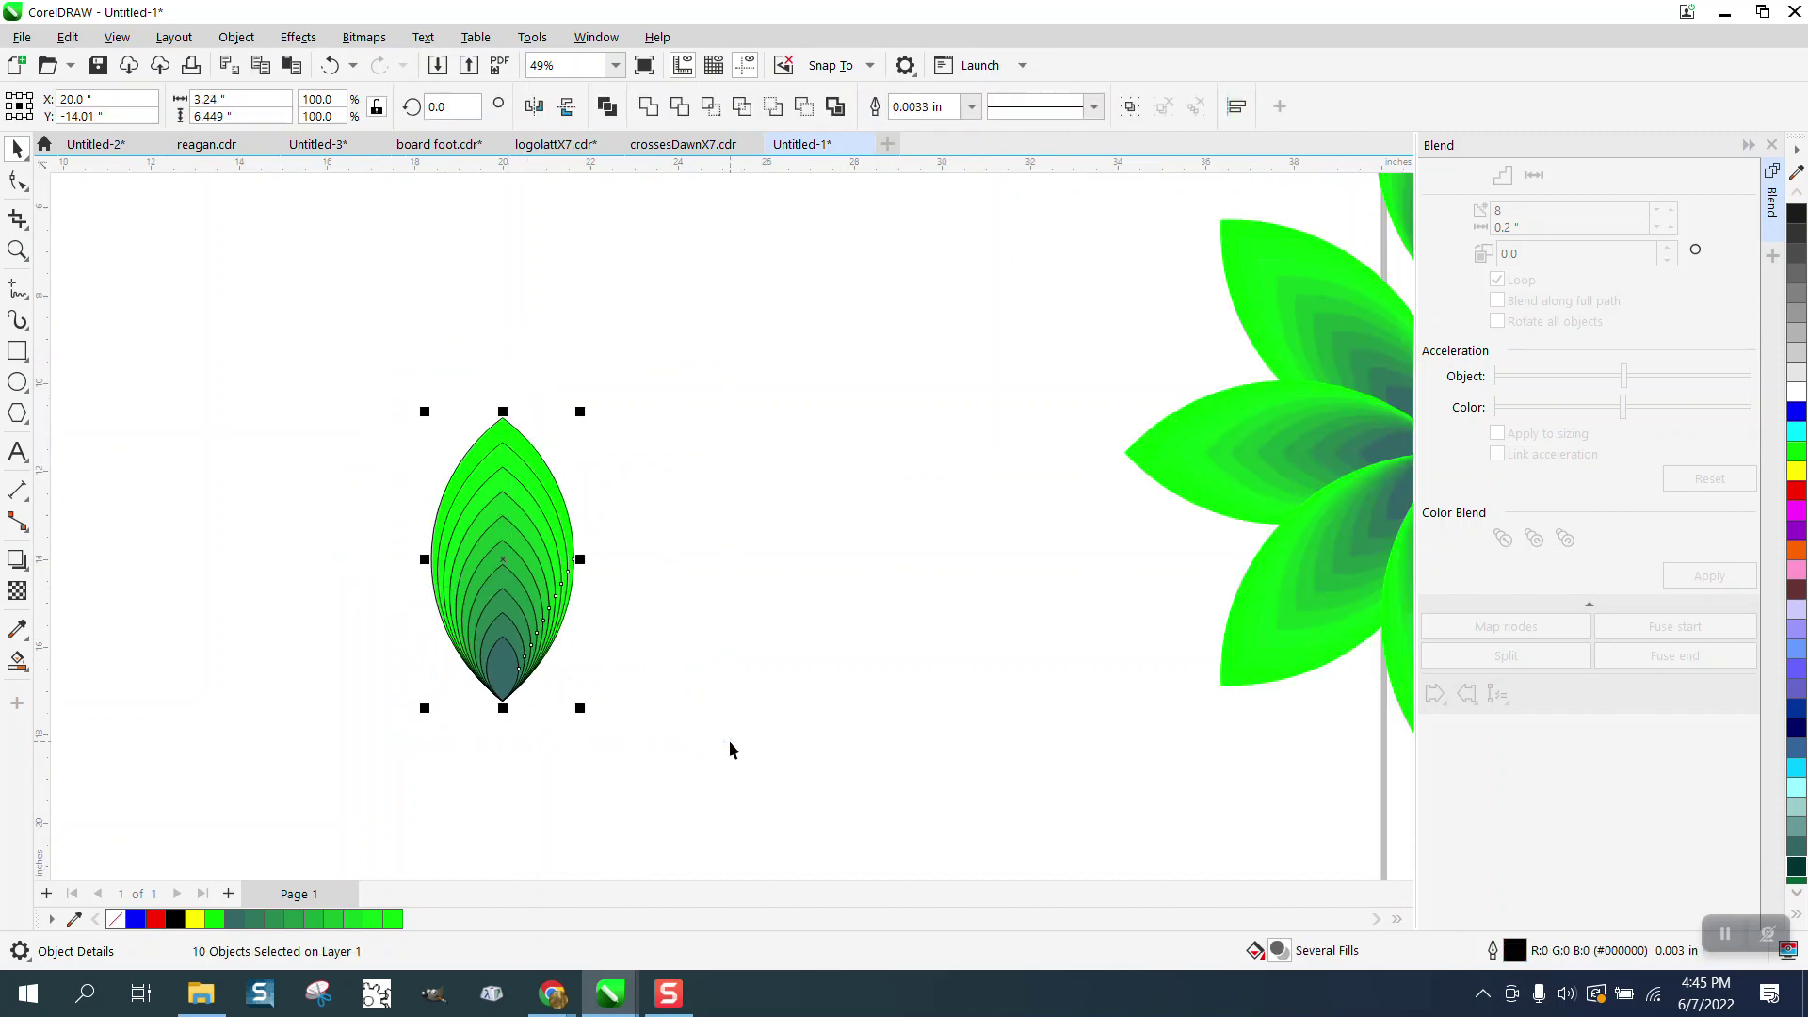
pyautogui.hotkey('ctrl', 'g')
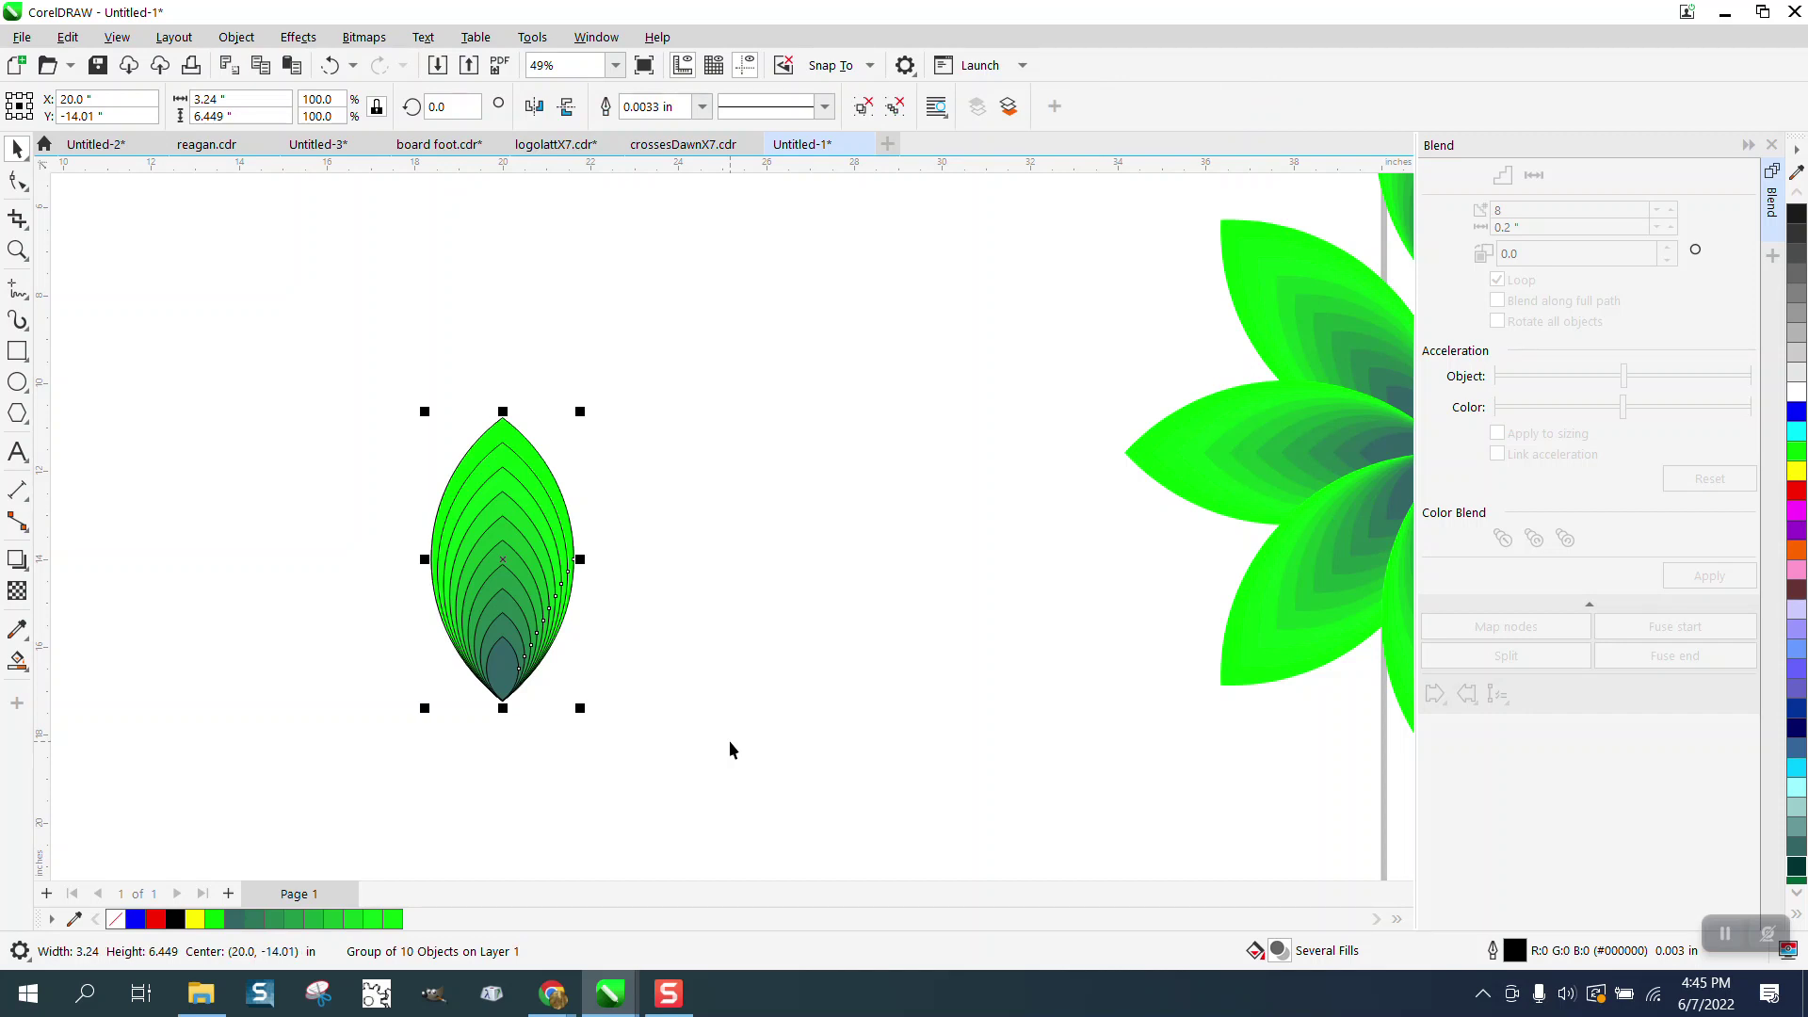
# Step: Place a copy of the leaf to the right and remove the original leaf's outlines
pyautogui.moveTo(504, 572); pyautogui.dragTo(960, 379)
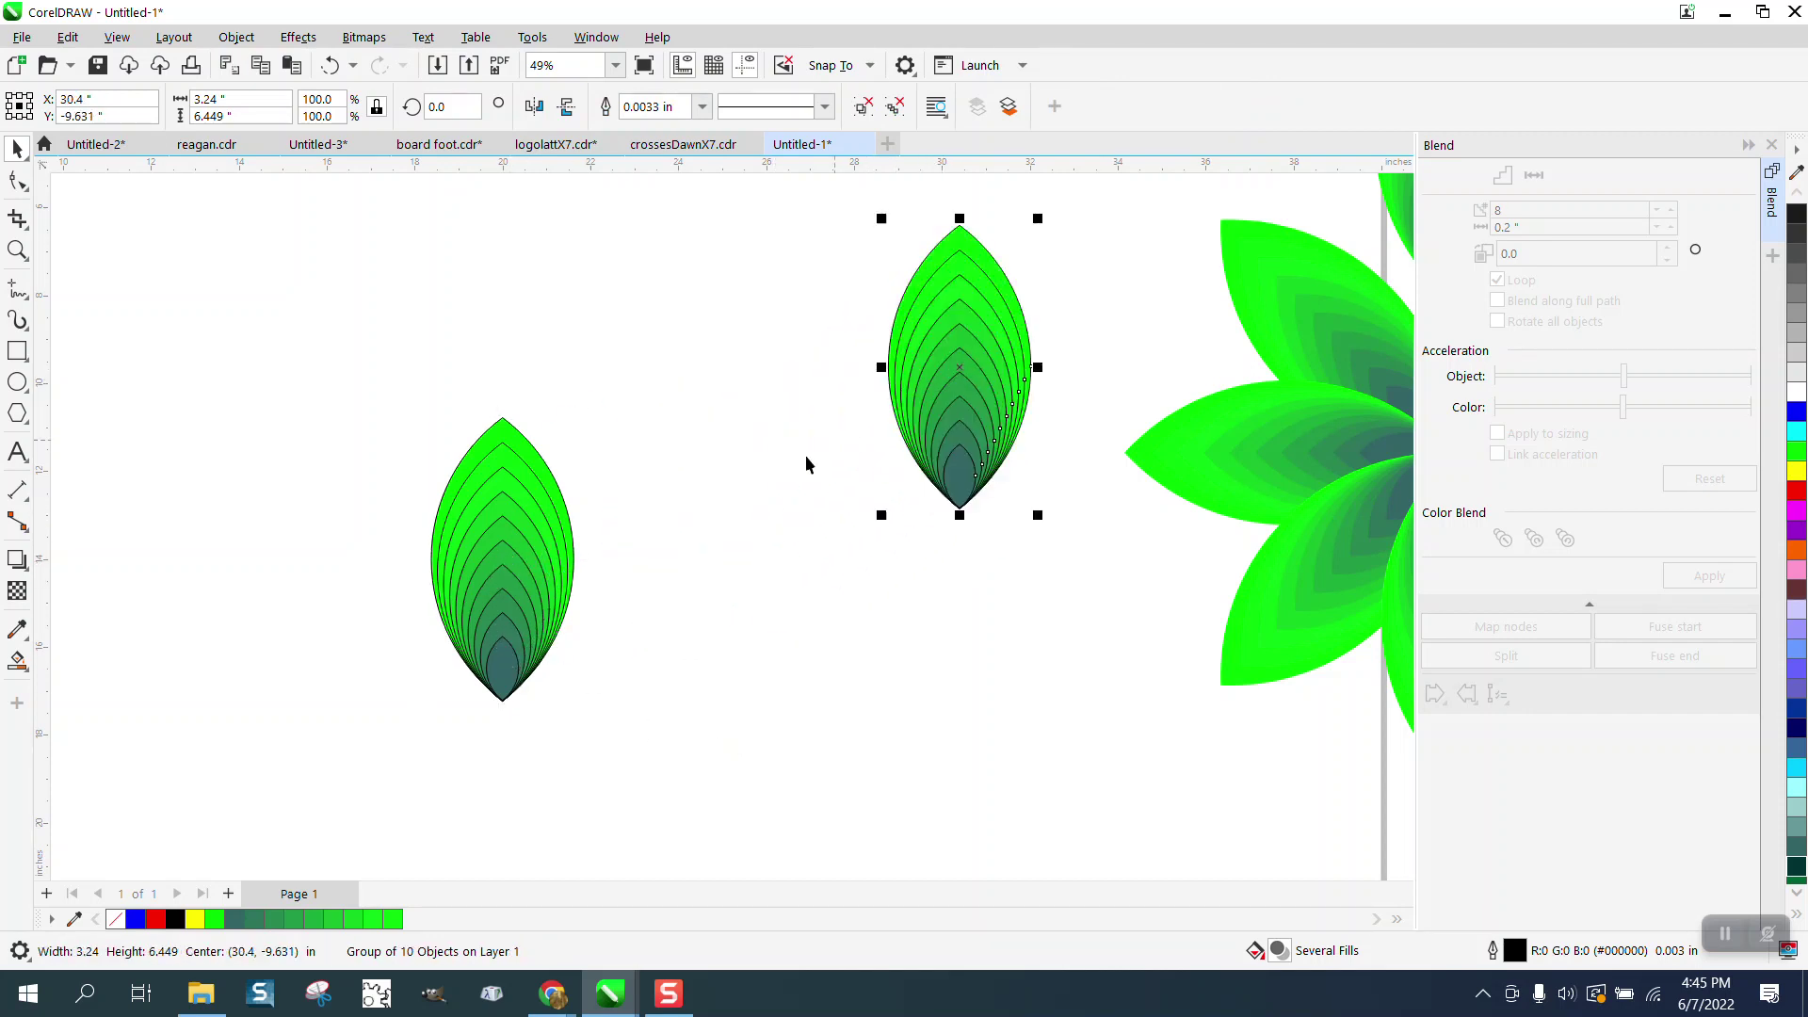
pyautogui.moveTo(416, 335); pyautogui.dragTo(701, 719)
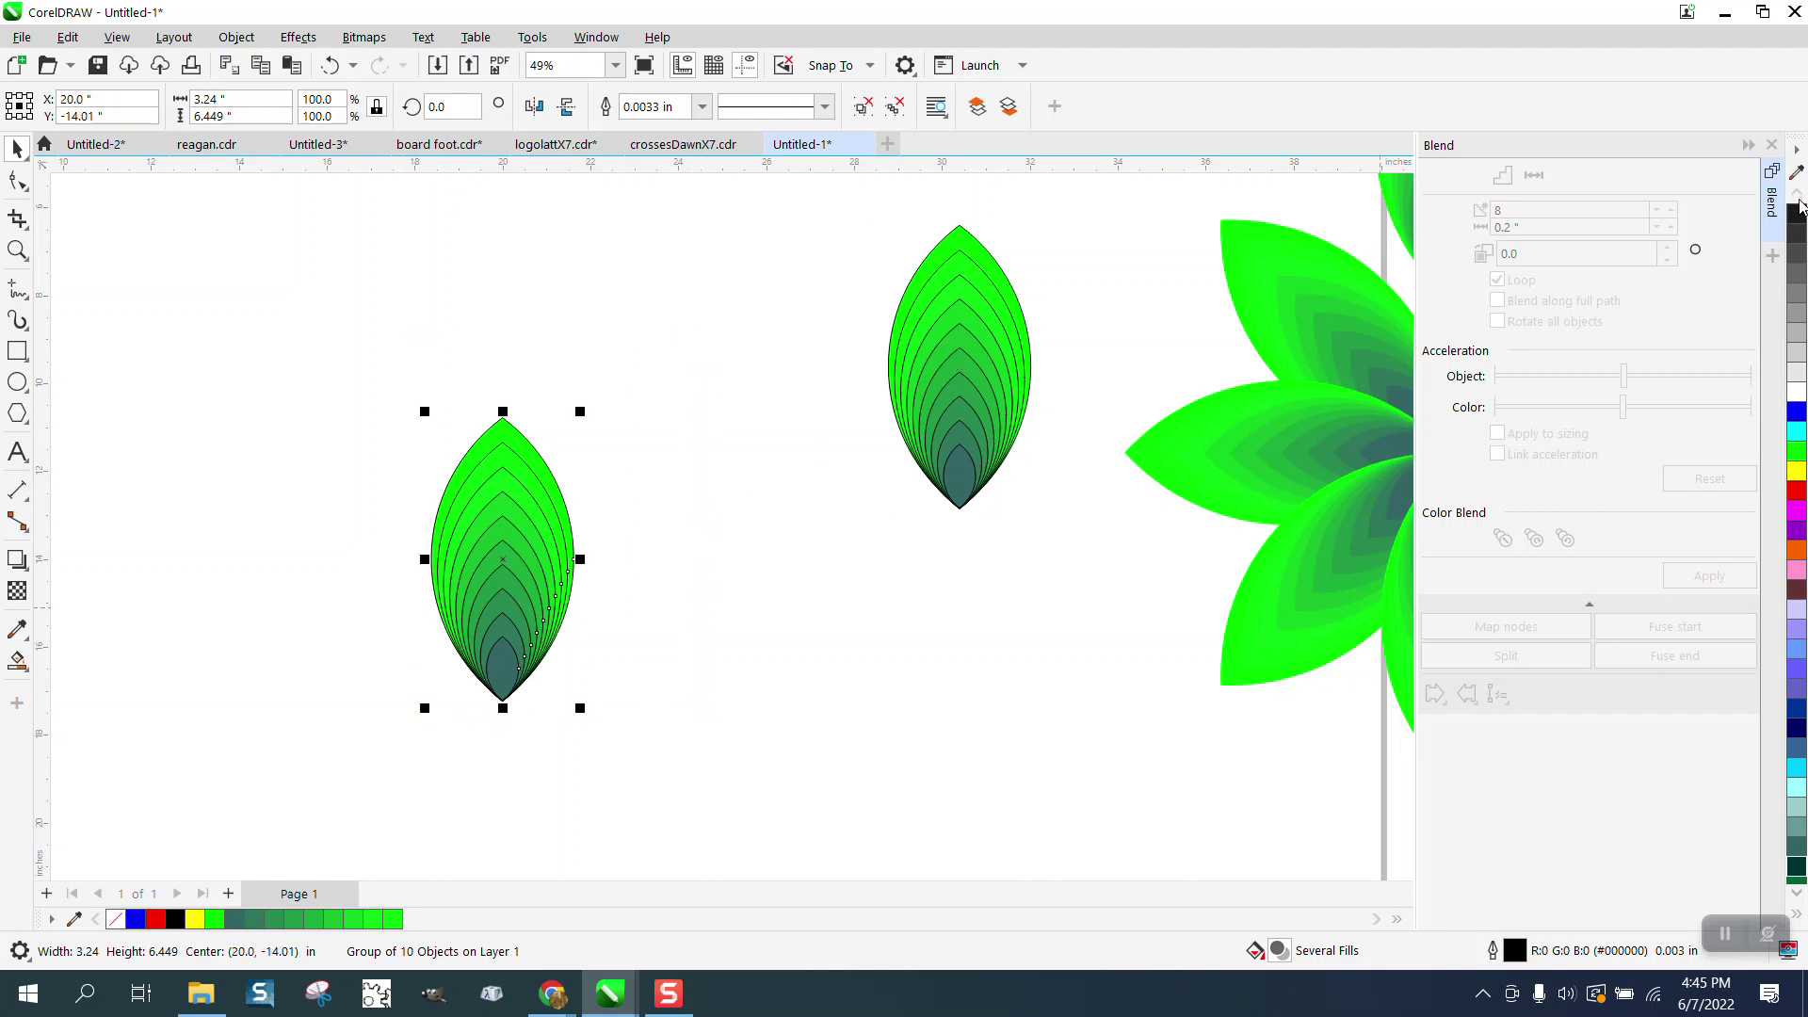
pyautogui.scroll(2, 1801, 325)
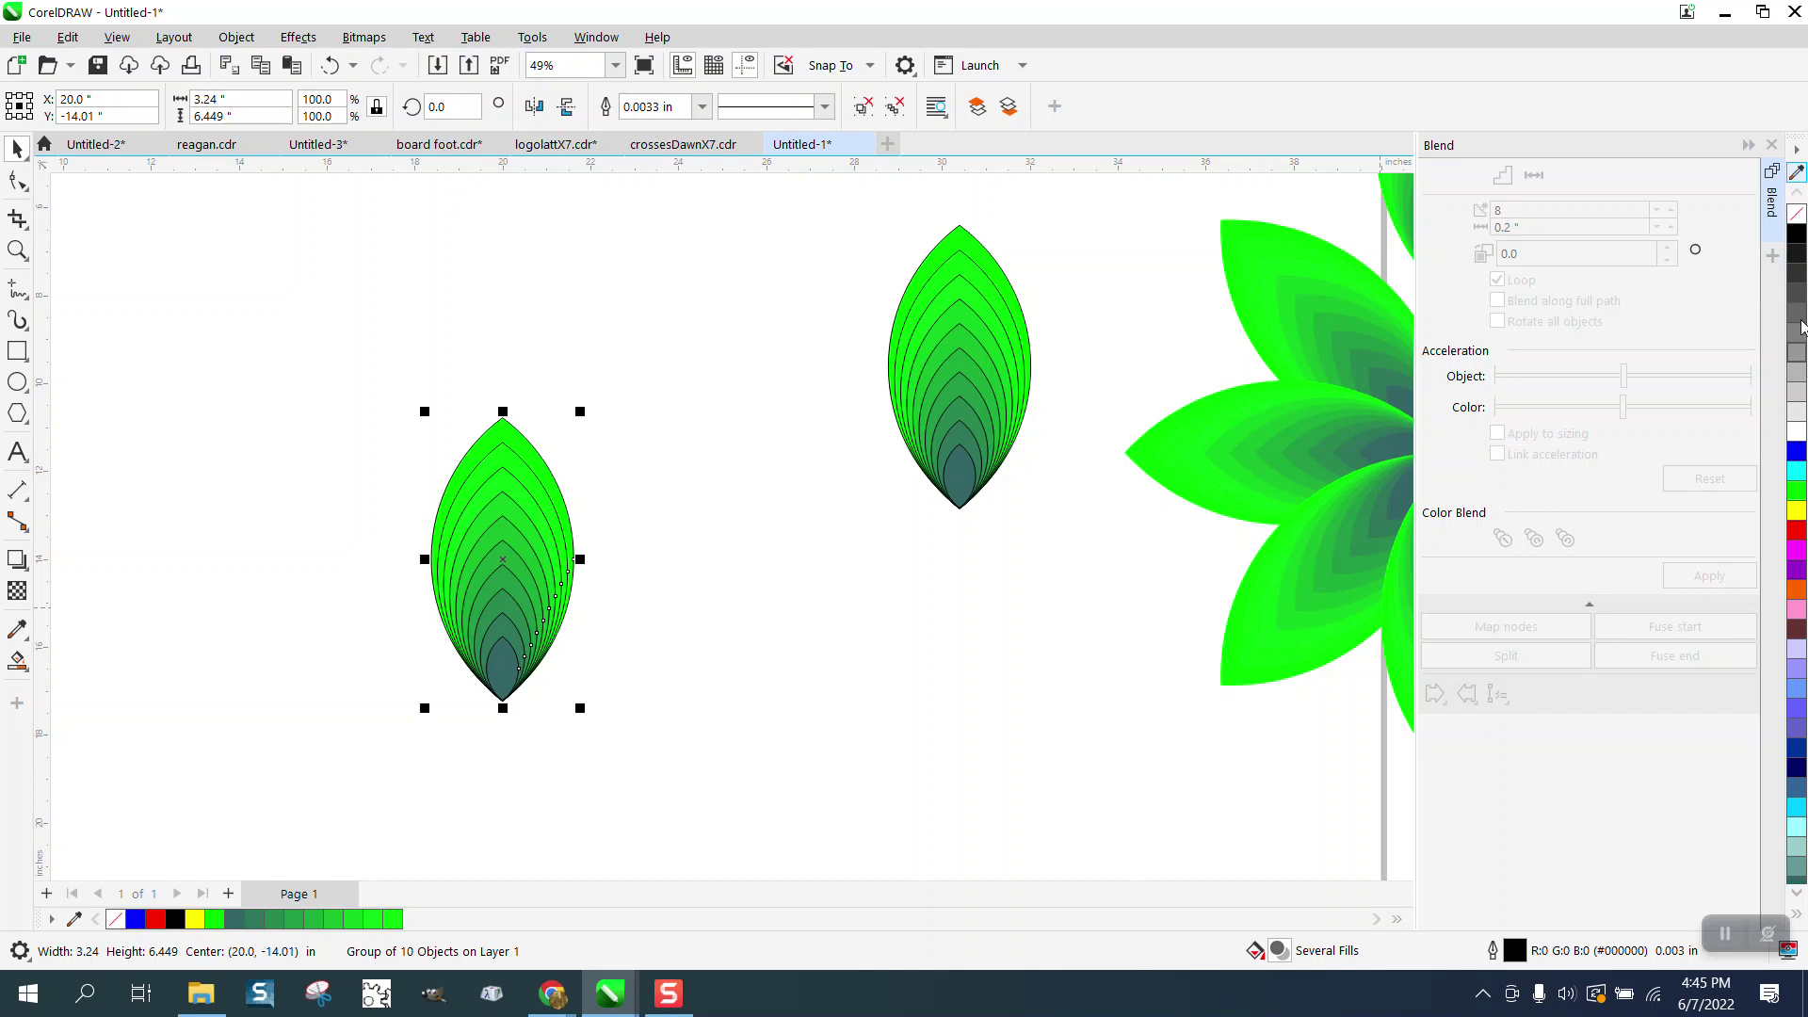
pyautogui.rightClick(1796, 212)
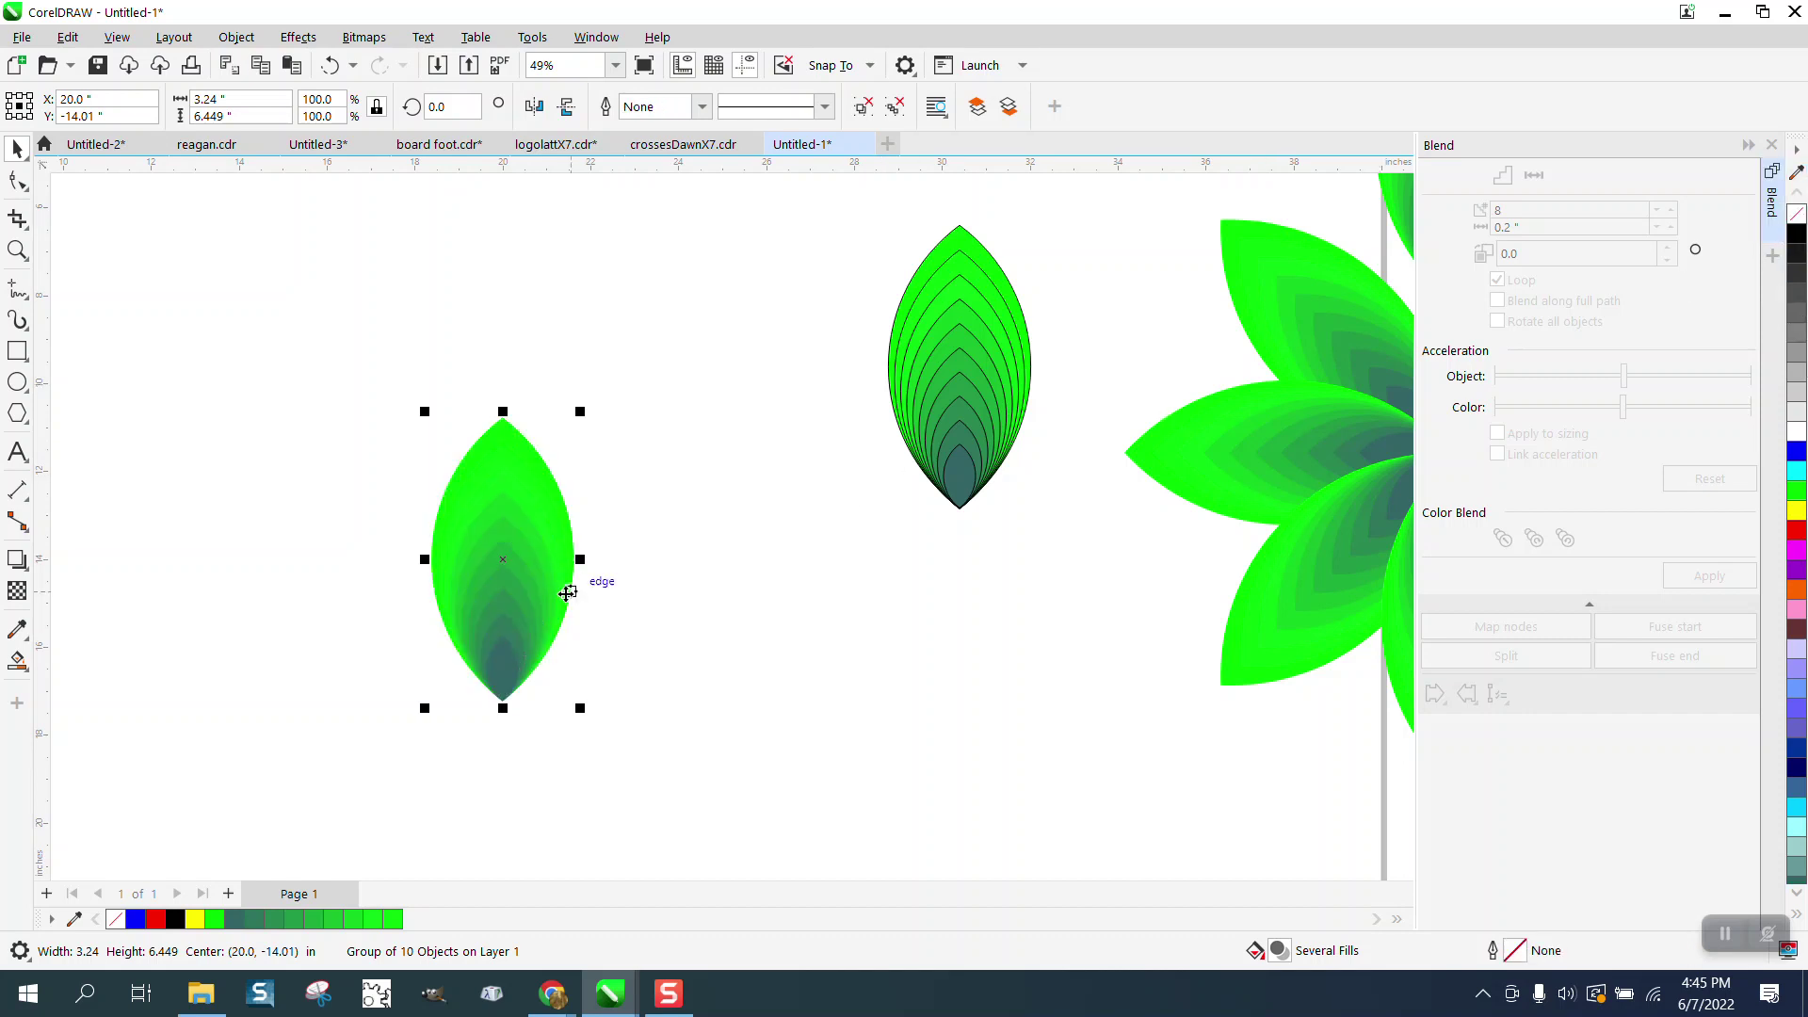
pyautogui.moveTo(539, 573); pyautogui.dragTo(567, 459)
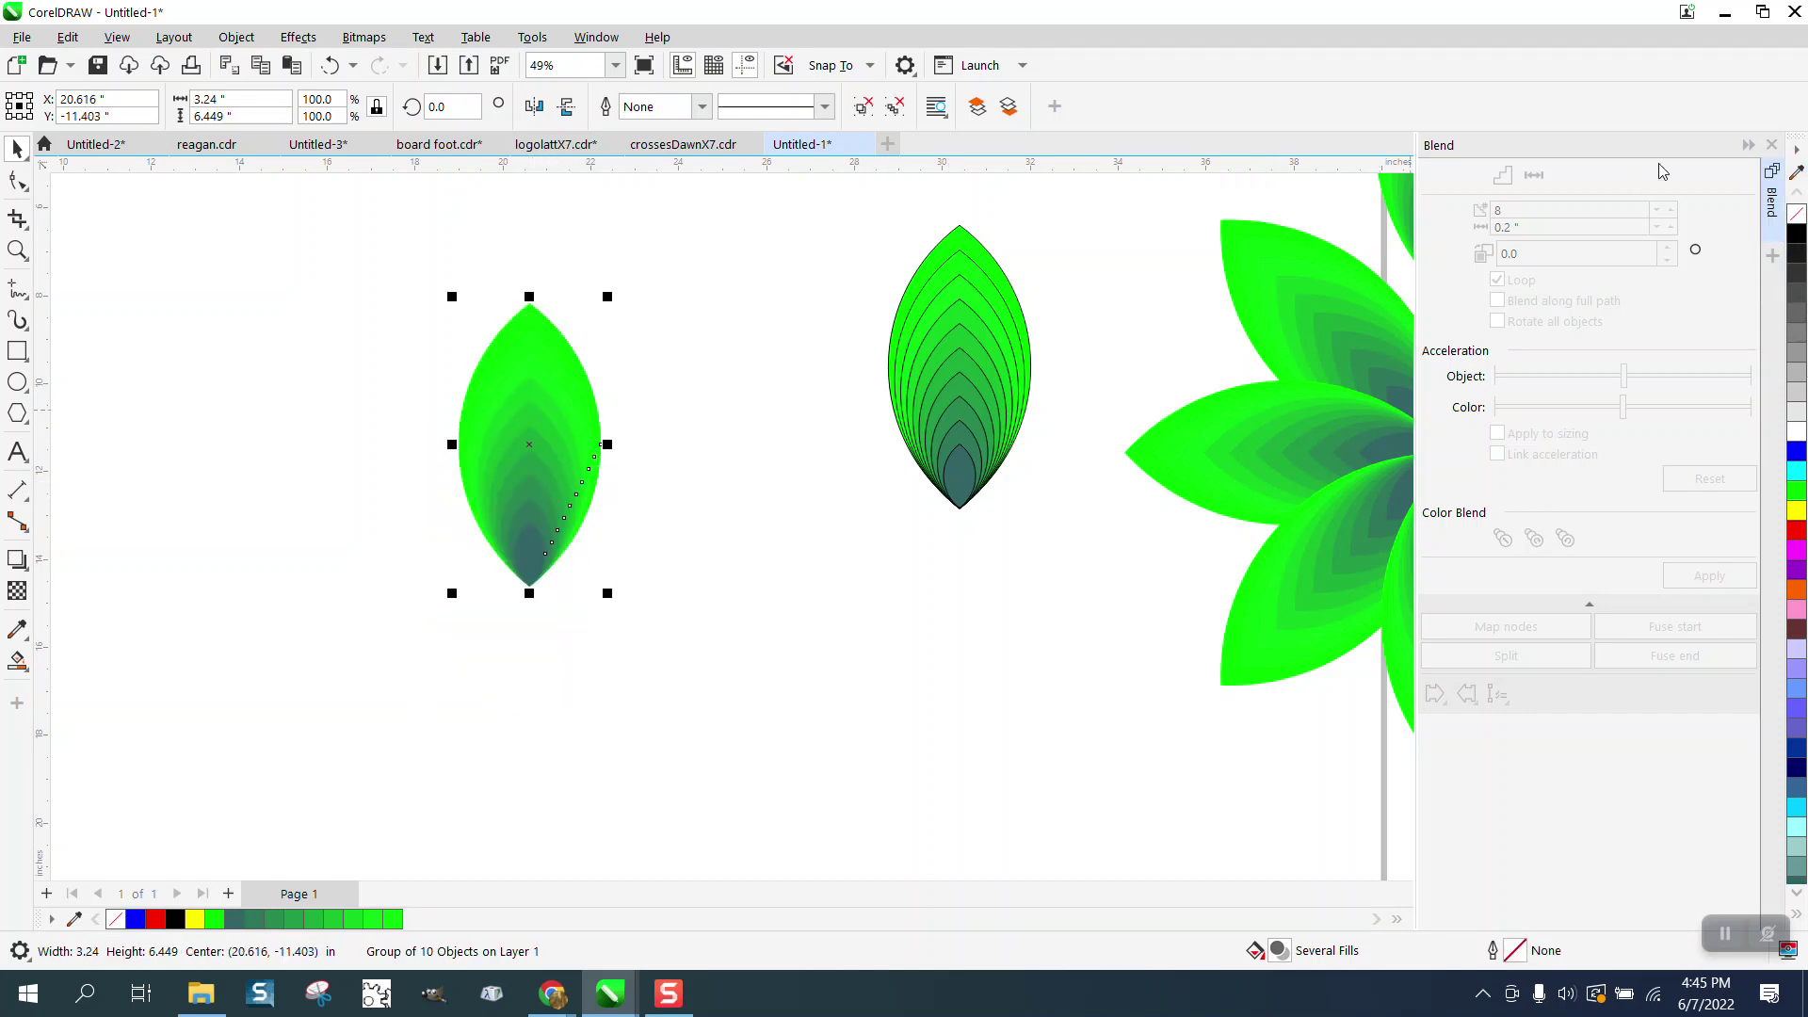
# Step: Rotate the outline-free leaf 45° with 7 copies around its bottom-centre anchor, using the Transform docker
pyautogui.click(1769, 146)
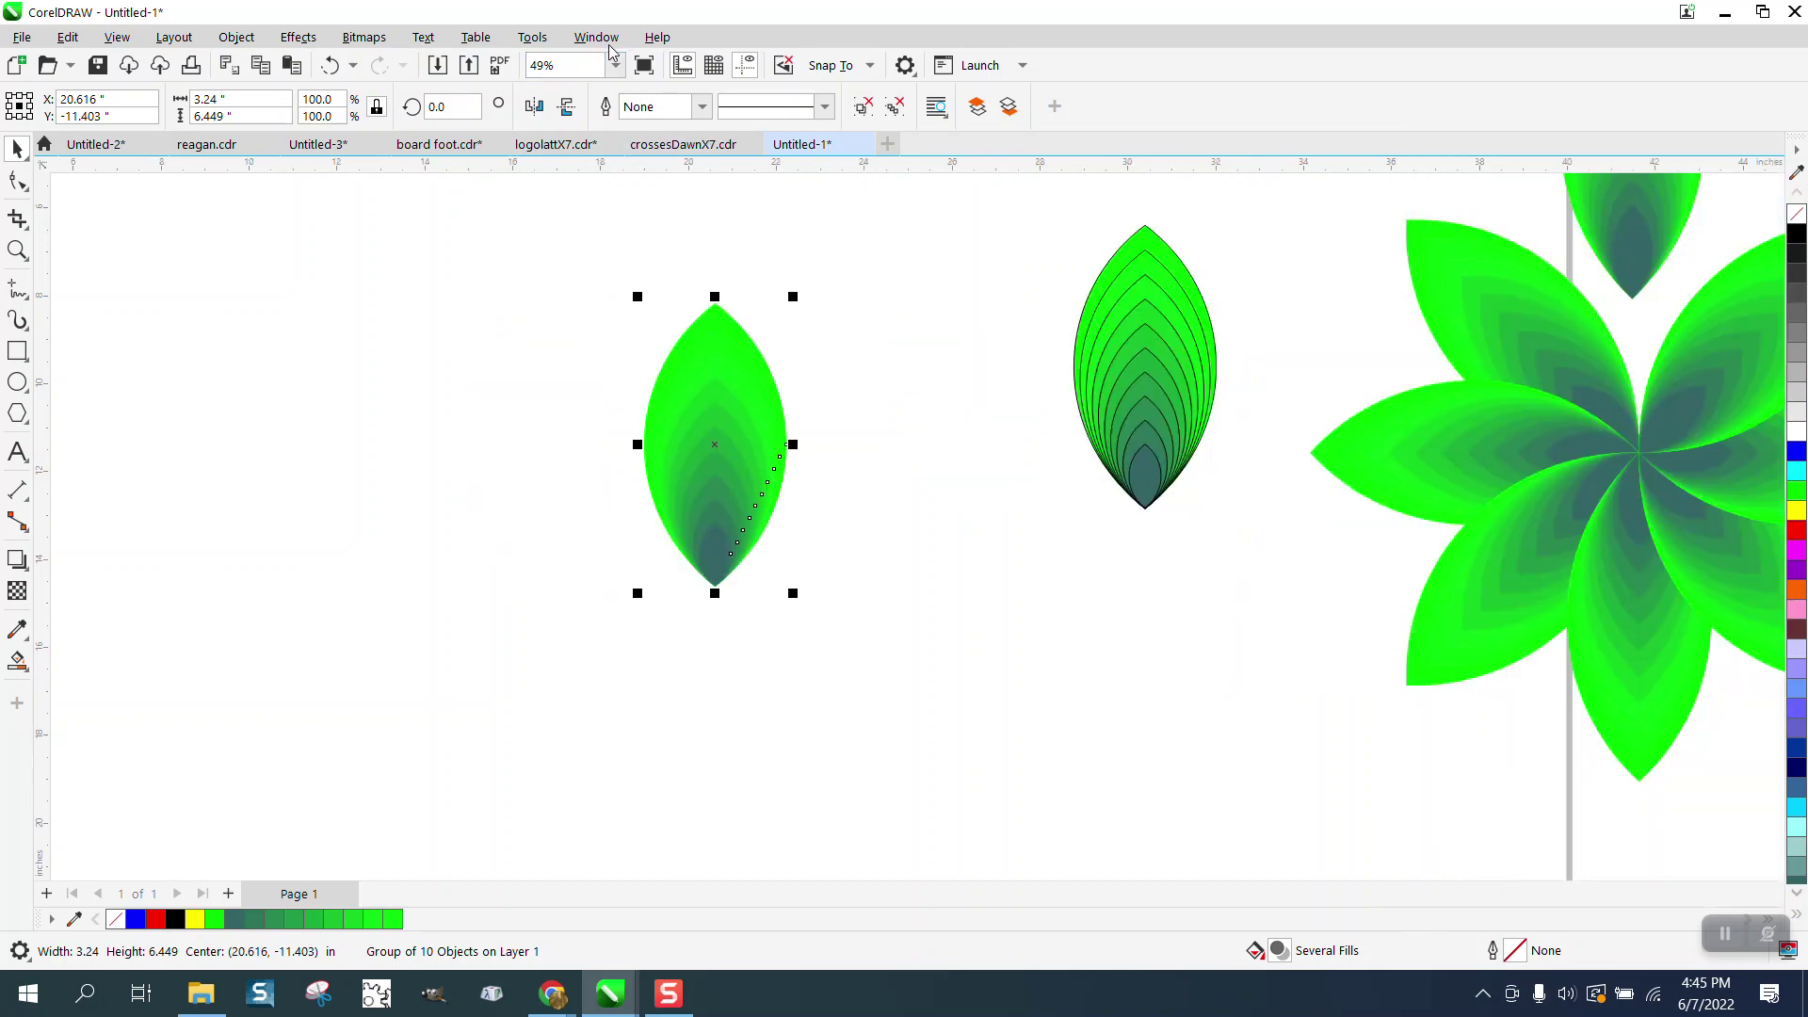
pyautogui.click(610, 43)
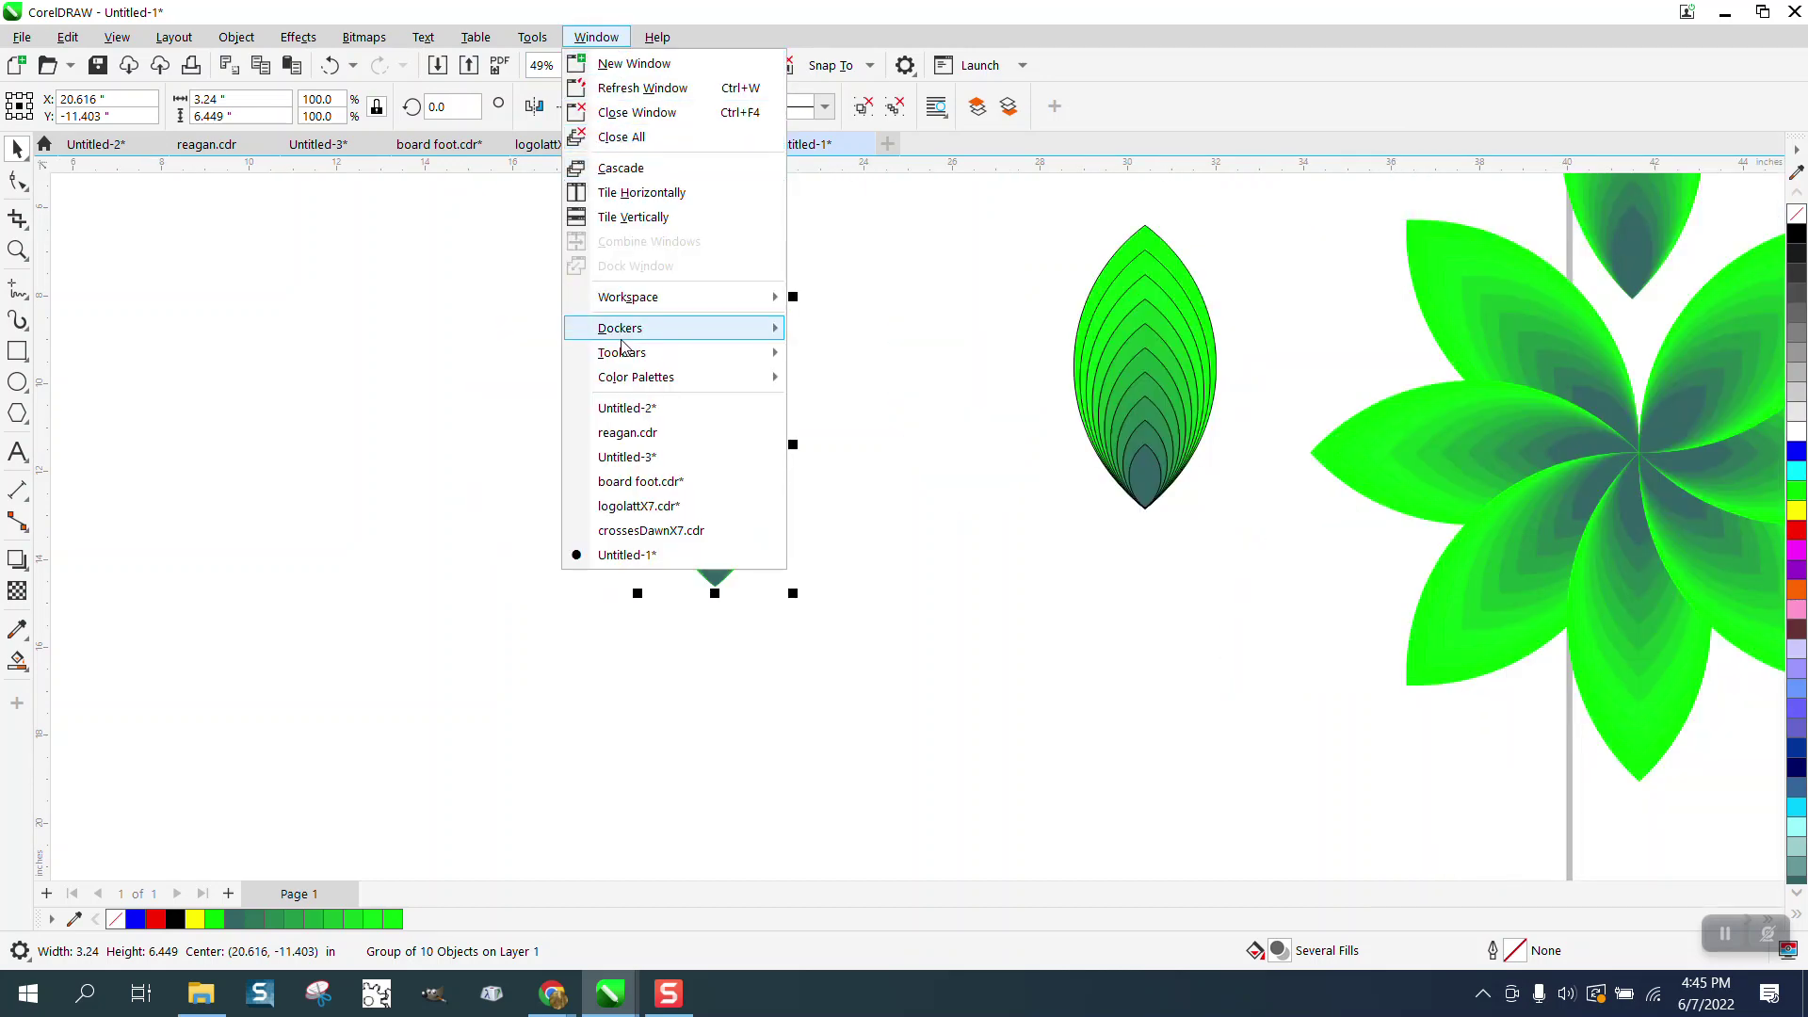
pyautogui.moveTo(622, 338)
pyautogui.click(883, 279)
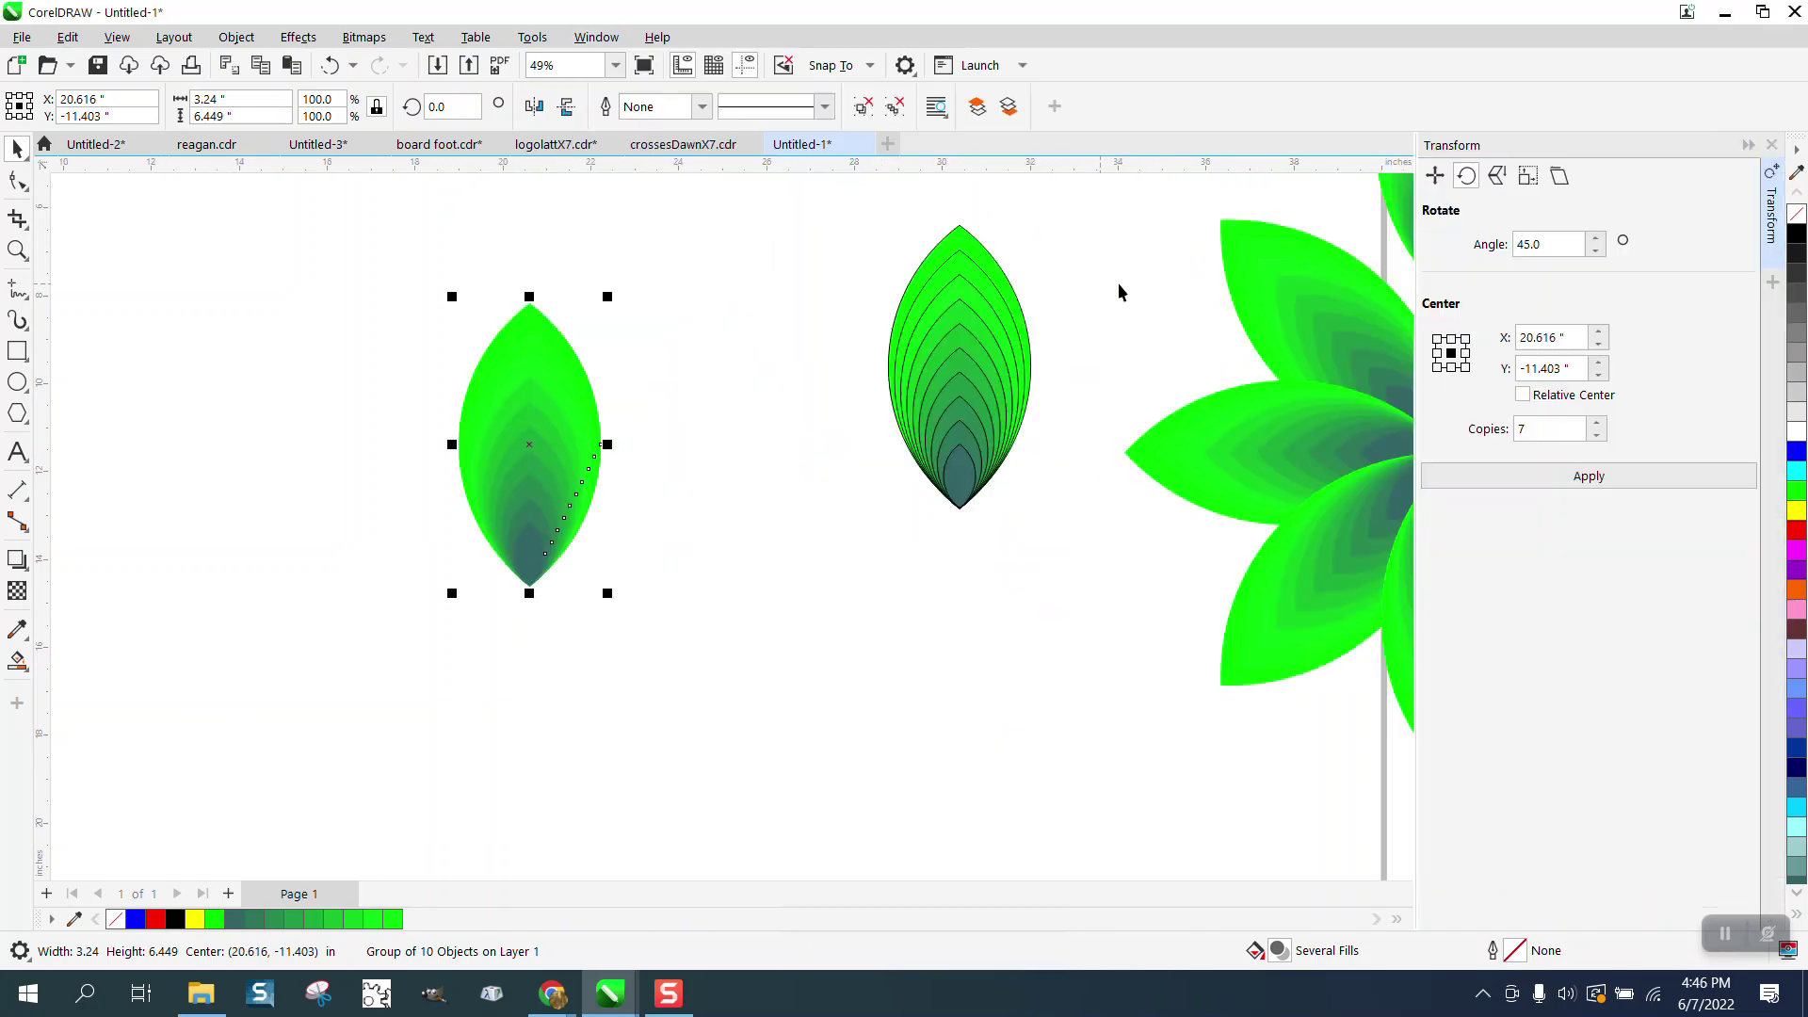
pyautogui.click(1451, 367)
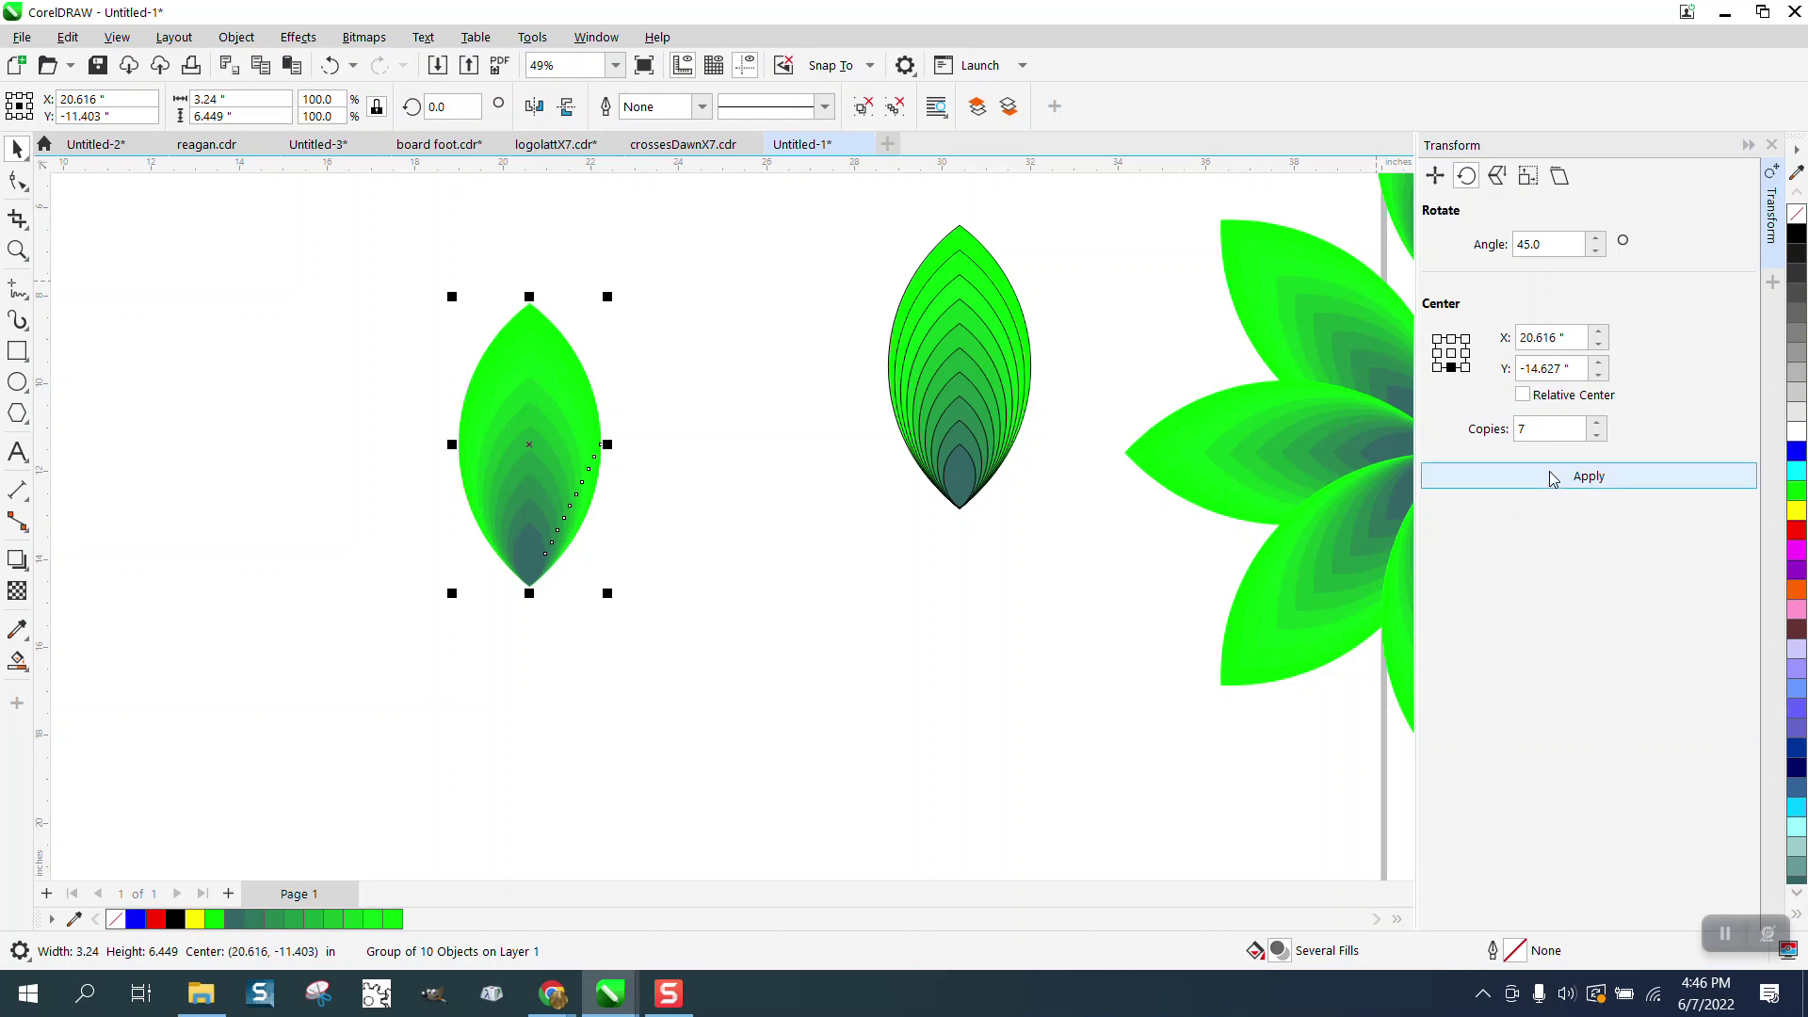
pyautogui.click(1475, 477)
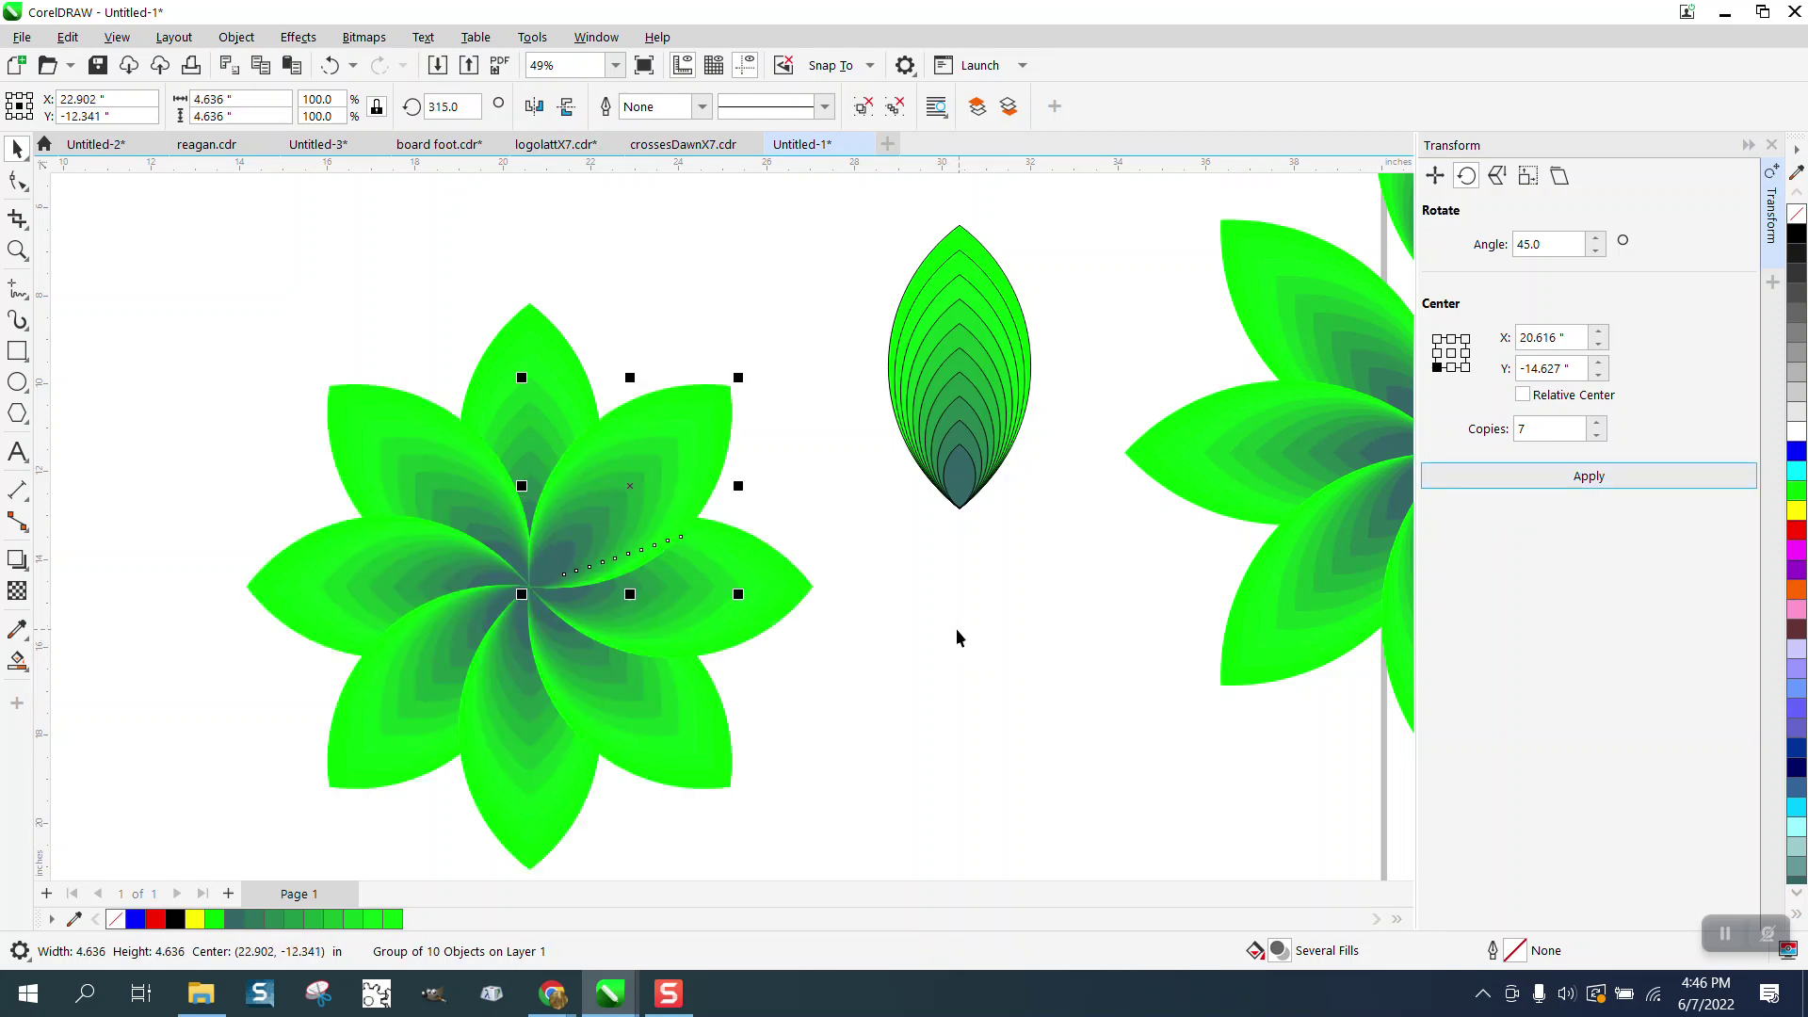
pyautogui.click(904, 610)
# Step: Move the outline-free flower to the page's upper left
pyautogui.scroll(-1, 856, 579)
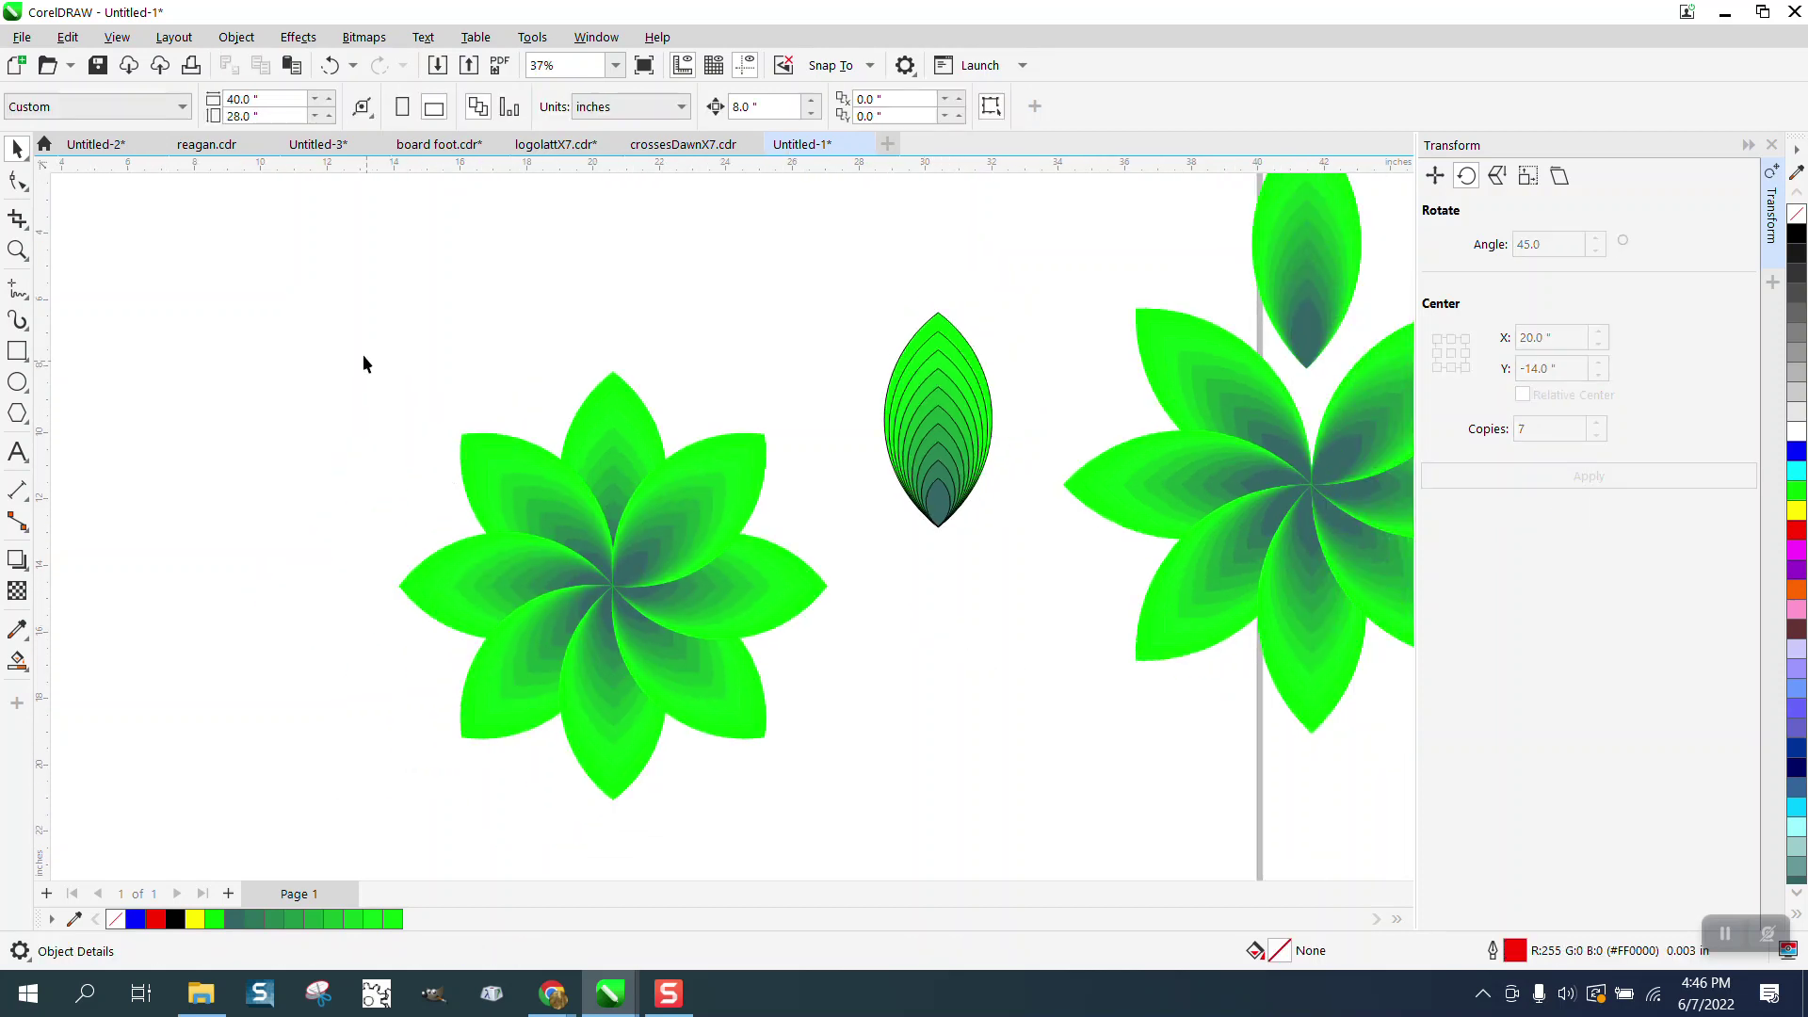
pyautogui.moveTo(820, 768); pyautogui.dragTo(817, 765)
pyautogui.moveTo(622, 575); pyautogui.dragTo(258, 318)
# Step: Rotate the outlined leaf 45° with 7 copies around its bottom-centre anchor
pyautogui.moveTo(779, 295); pyautogui.dragTo(794, 452)
pyautogui.click(1595, 478)
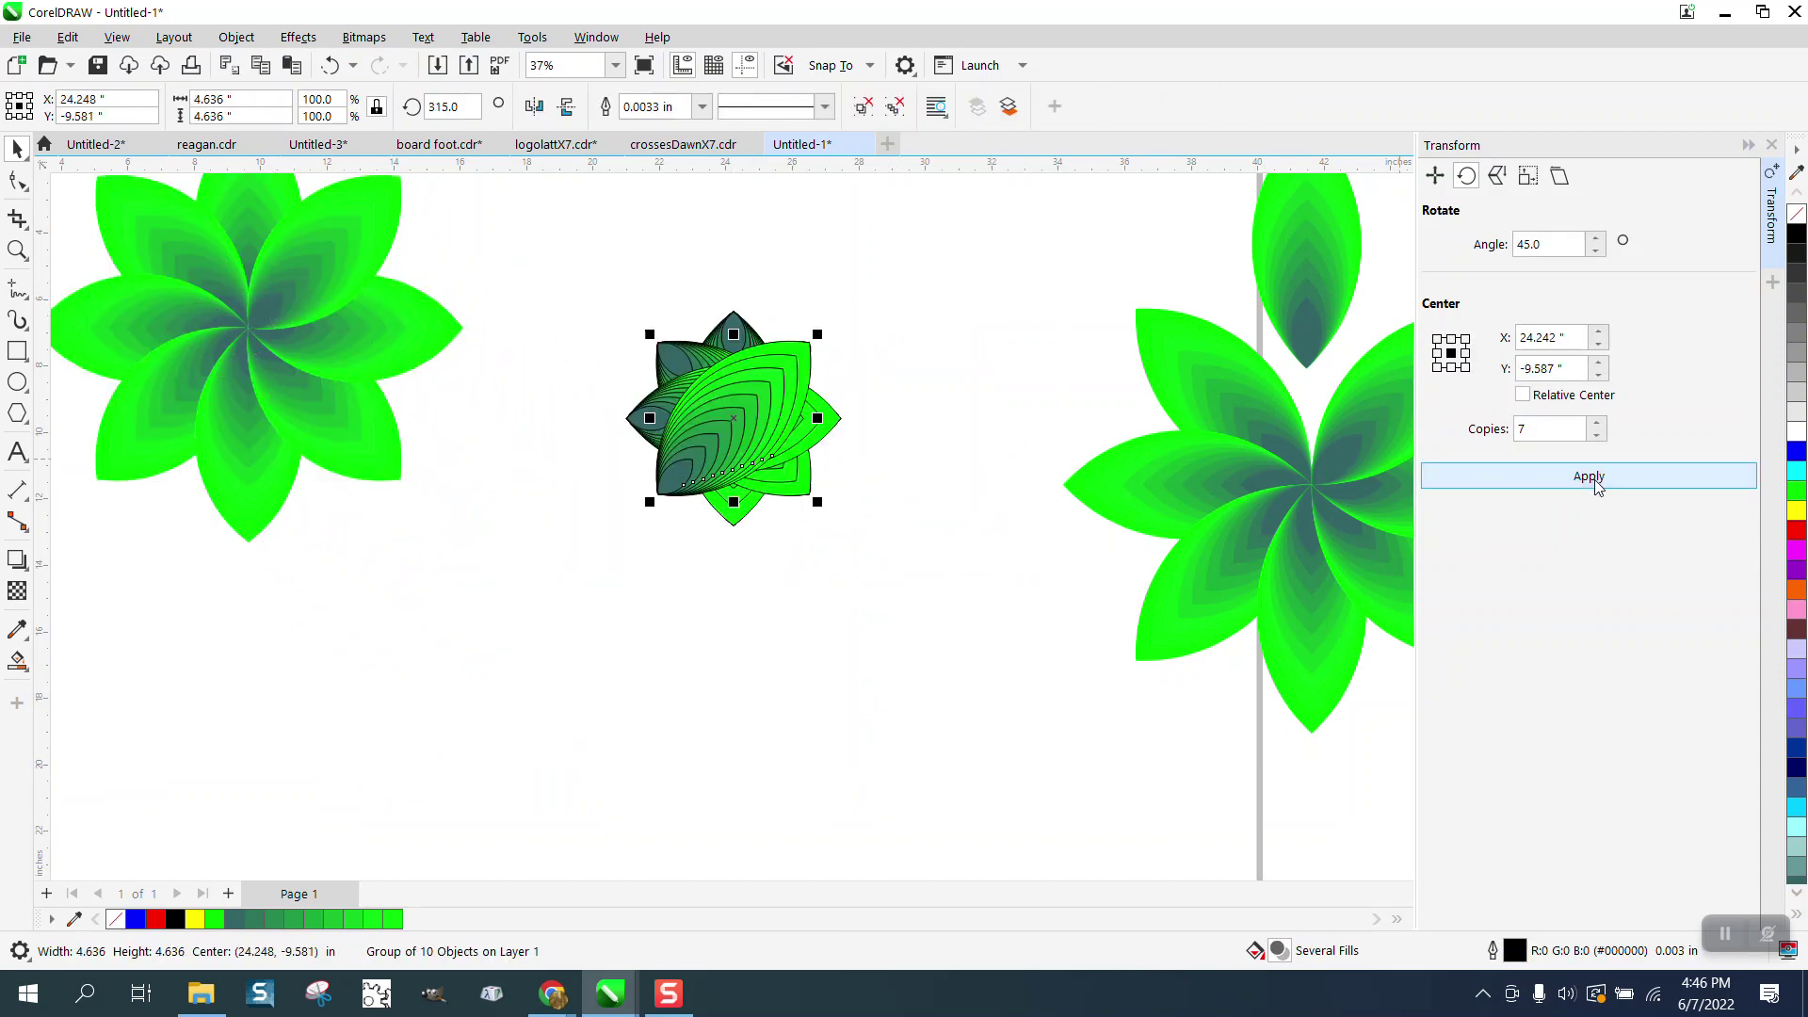
pyautogui.click(330, 65)
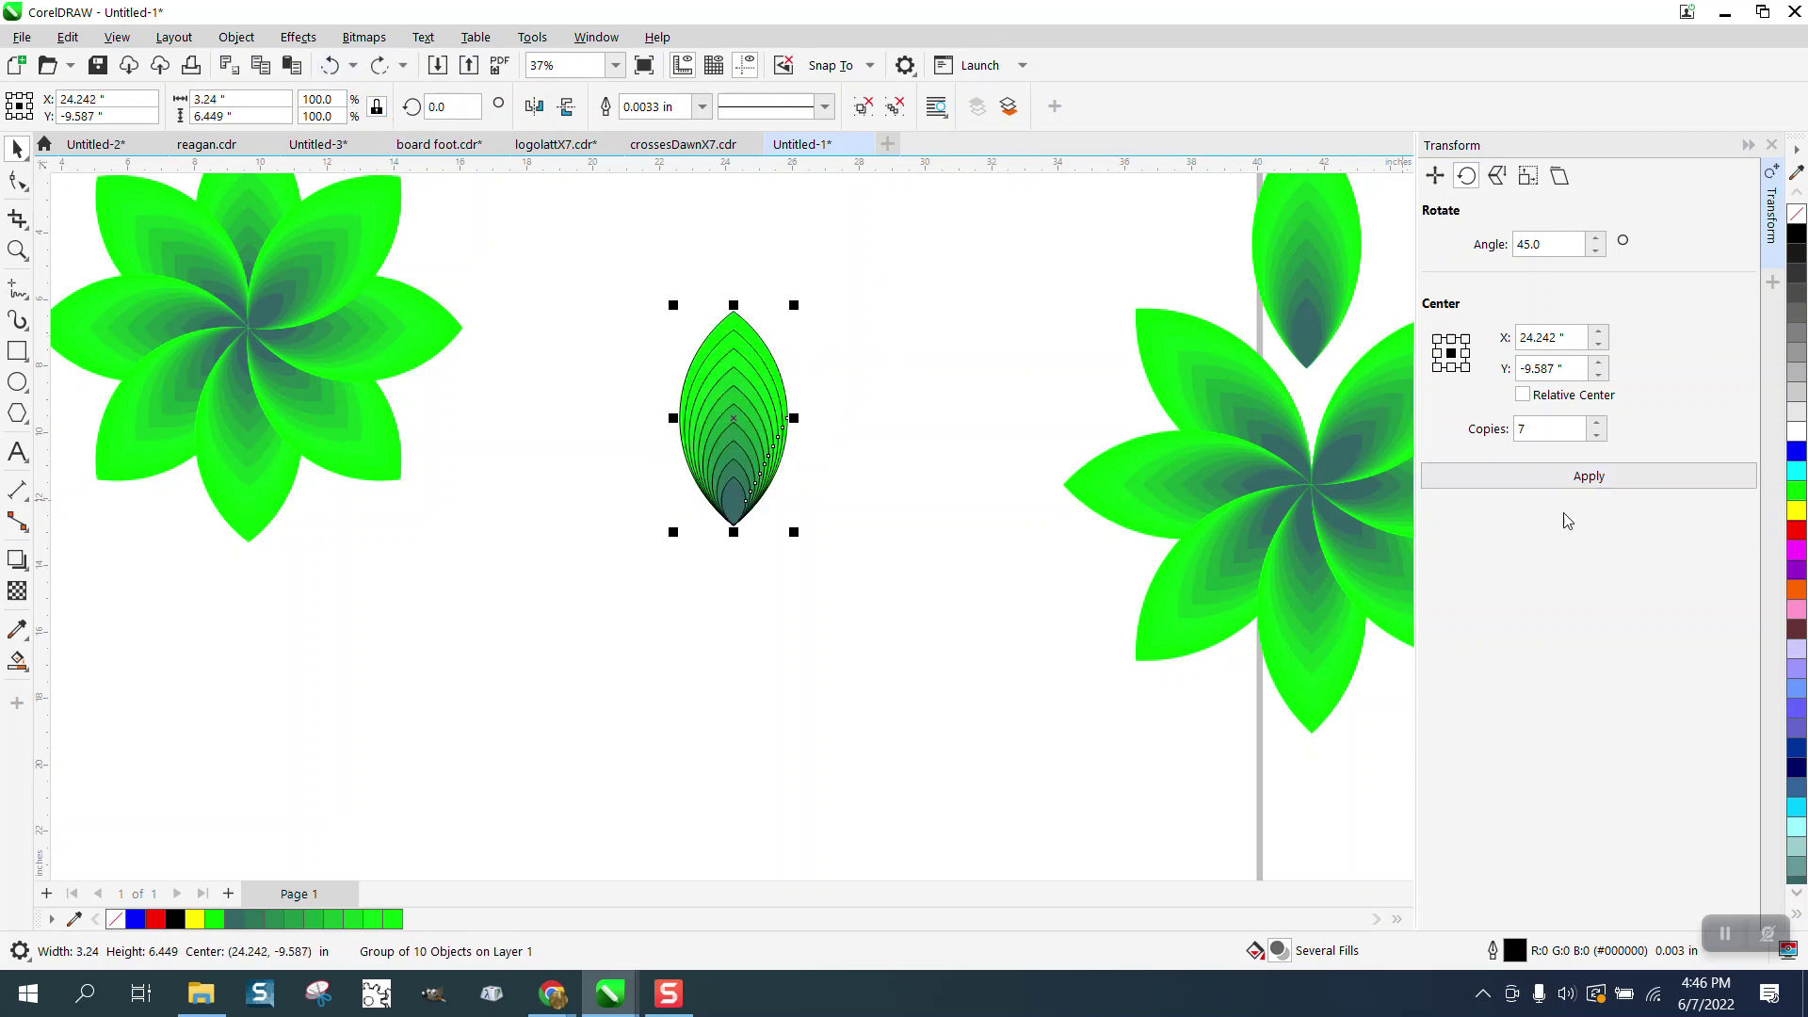
pyautogui.click(1451, 368)
pyautogui.click(1497, 478)
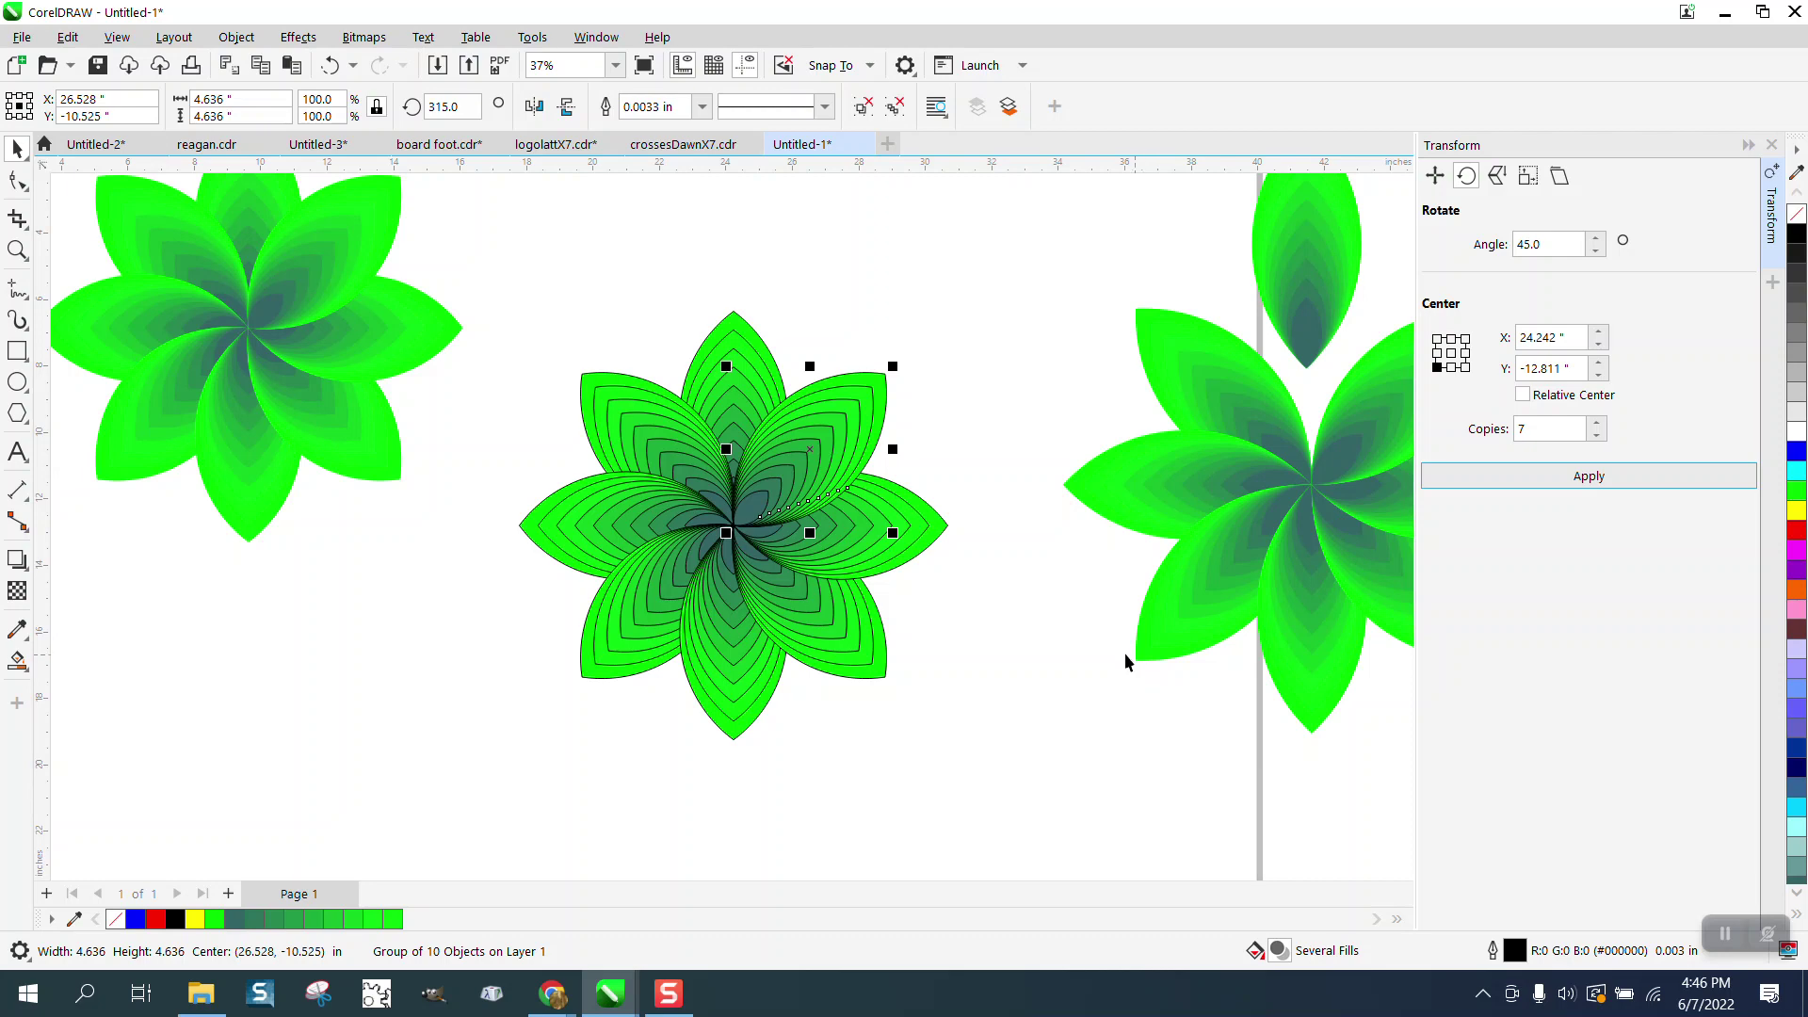
# Step: Pull one outlined petal out to the lower left and remove its fill
pyautogui.click(1078, 414)
pyautogui.scroll(-2, 1065, 420)
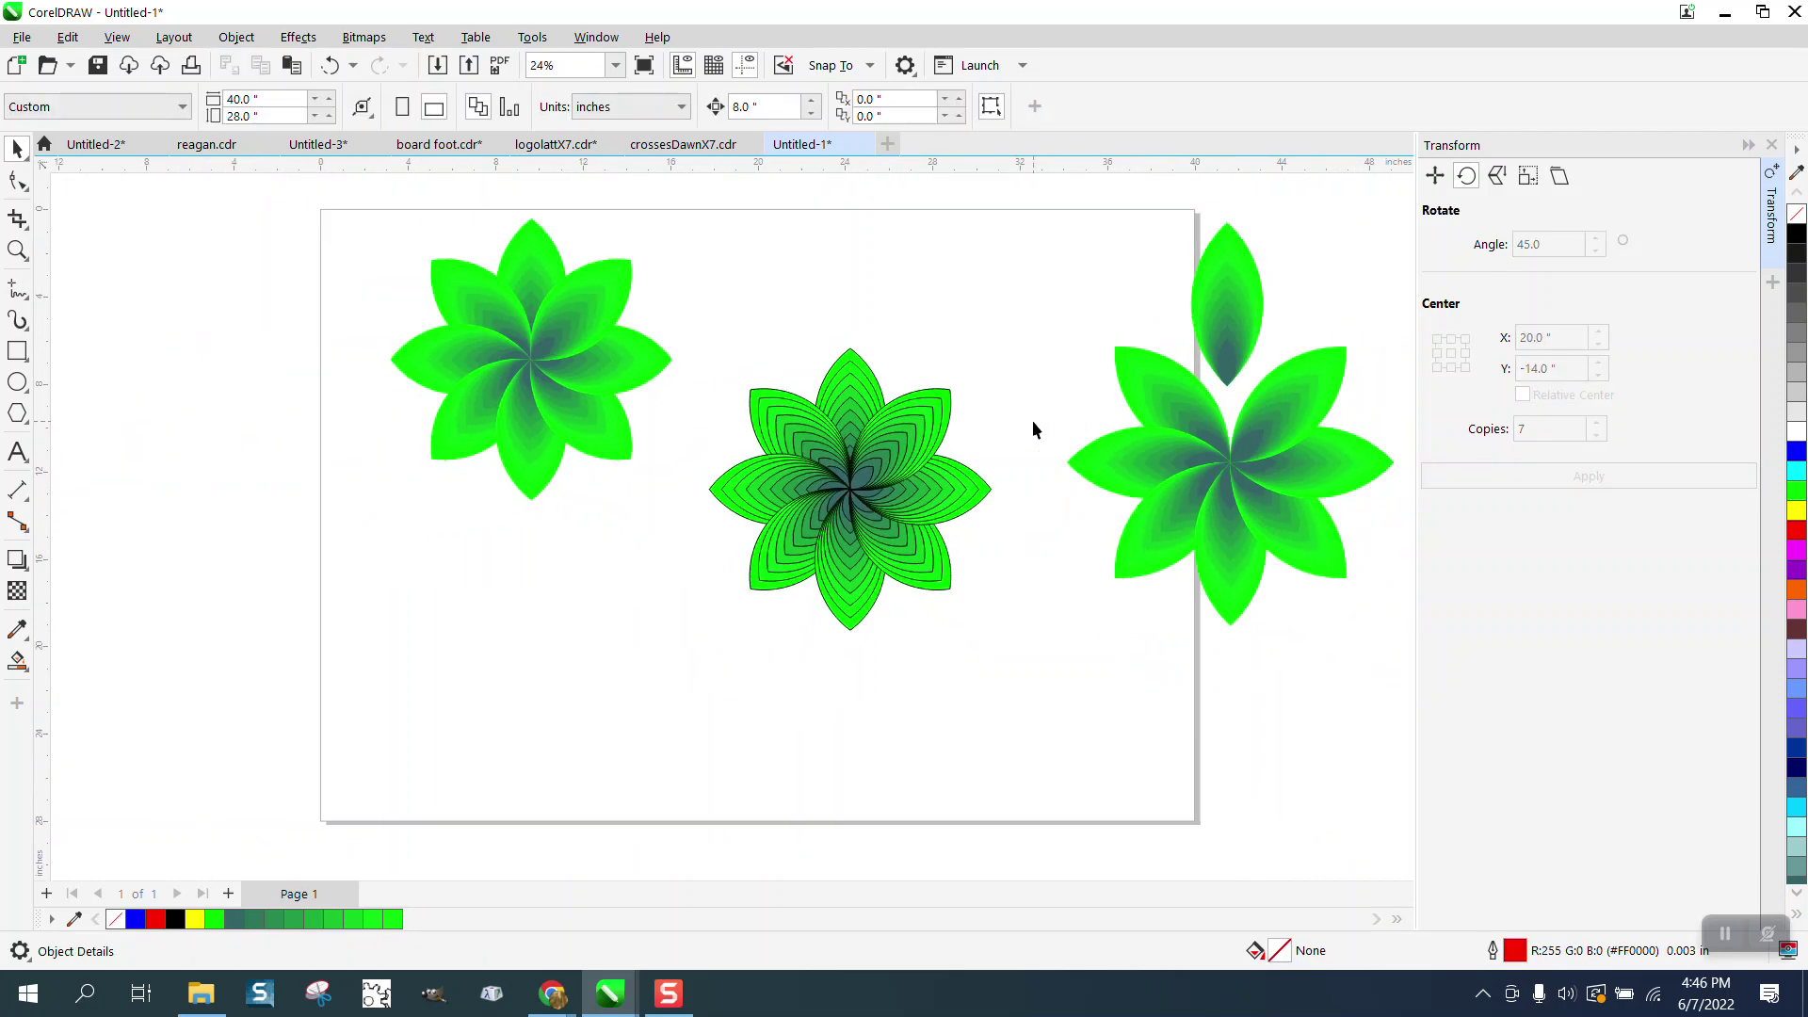
pyautogui.moveTo(868, 394); pyautogui.dragTo(635, 584)
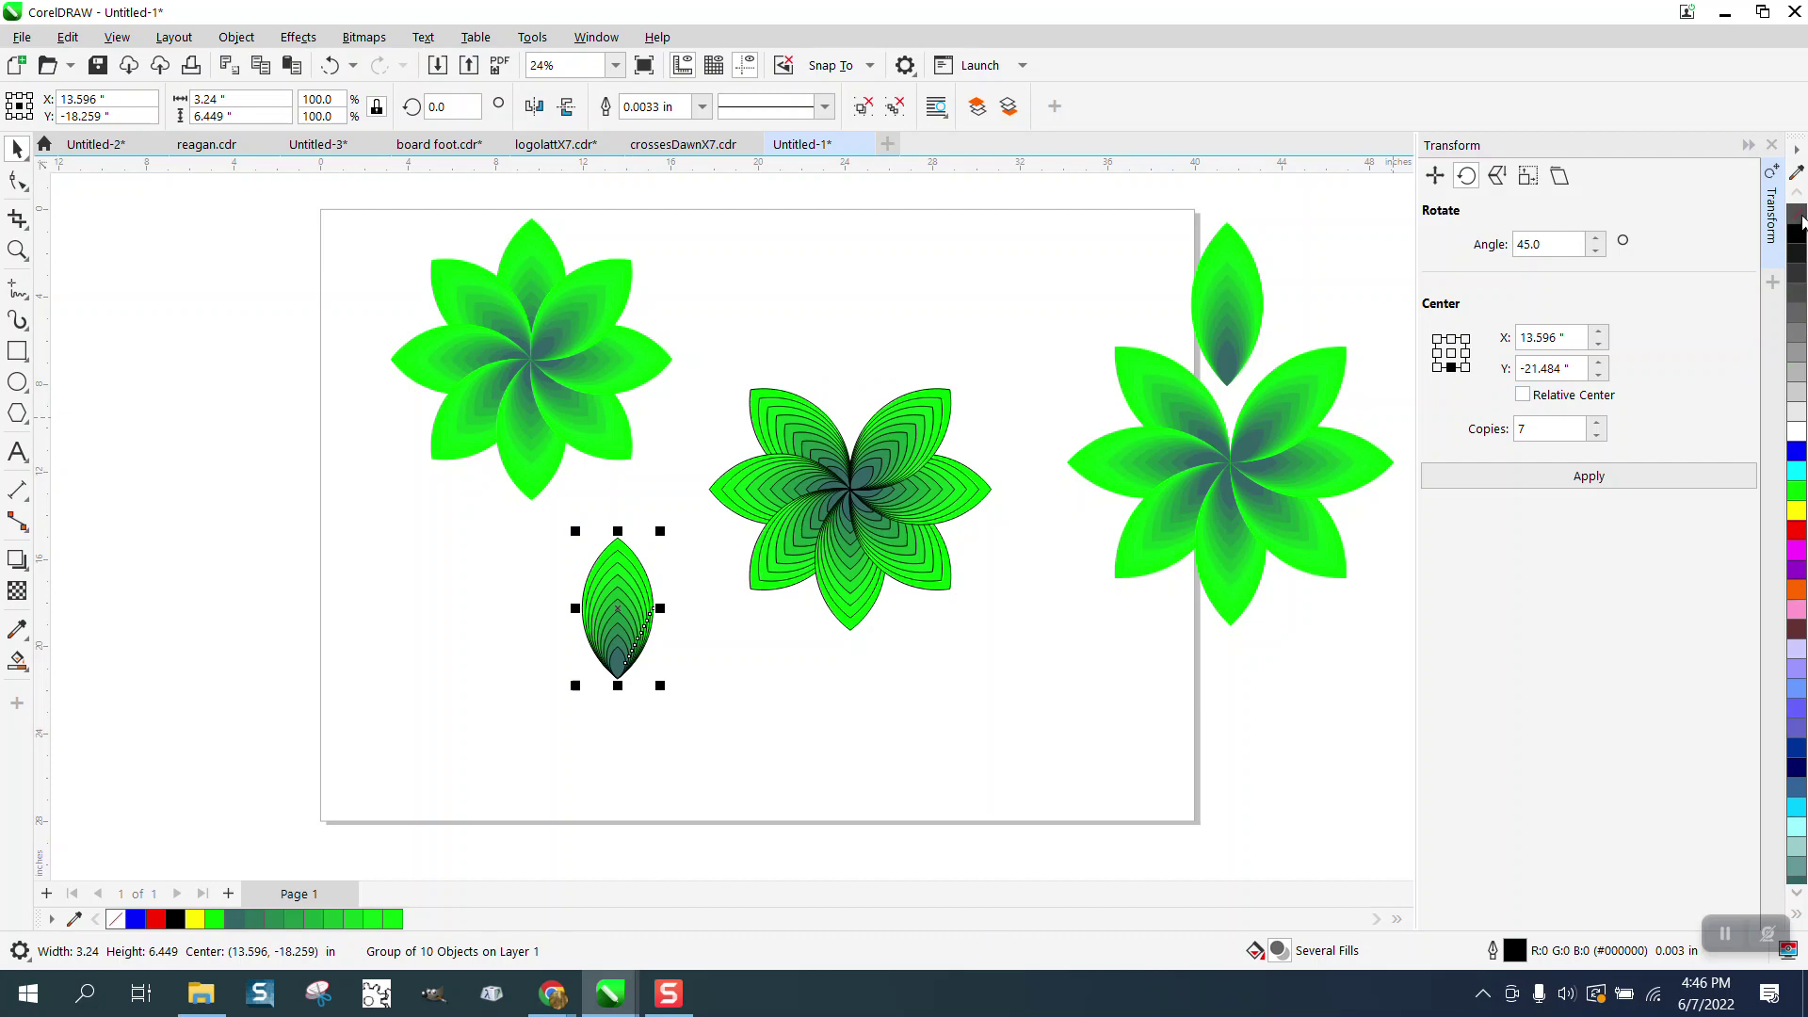
pyautogui.click(1802, 220)
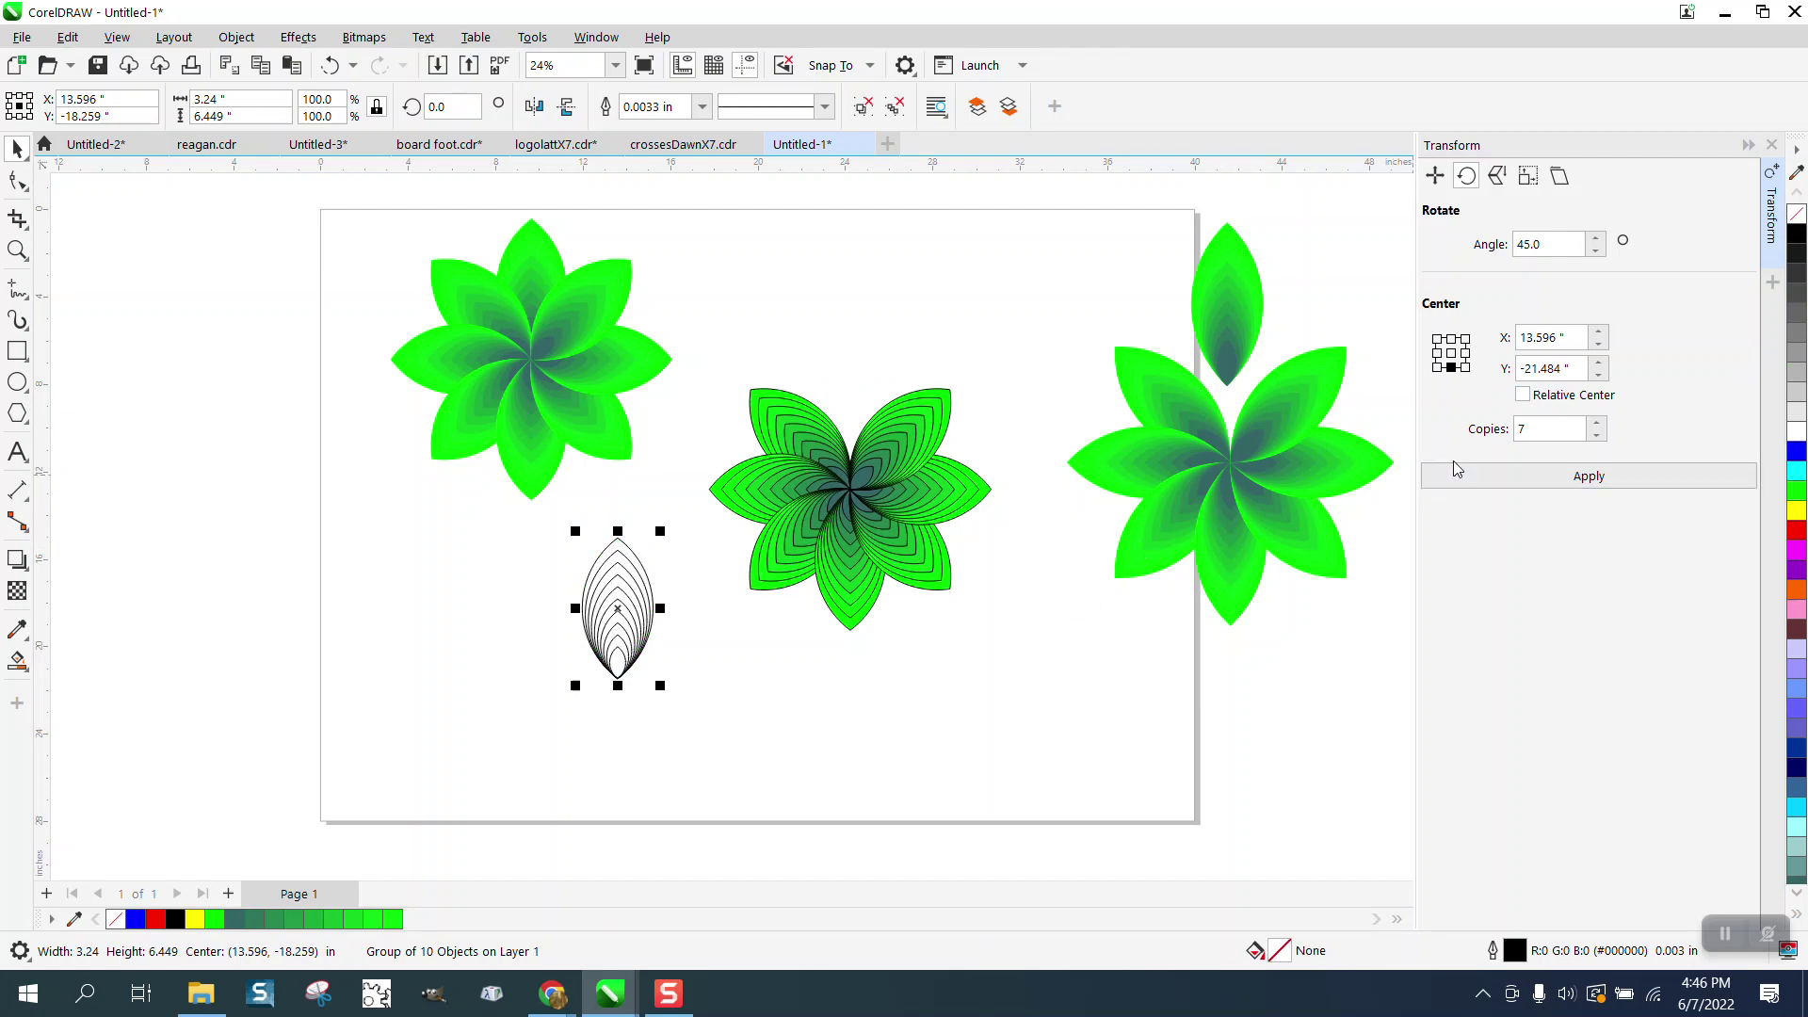
# Step: Rotate the unfilled petal into an eight-petal flower and zoom in on it
pyautogui.click(1587, 482)
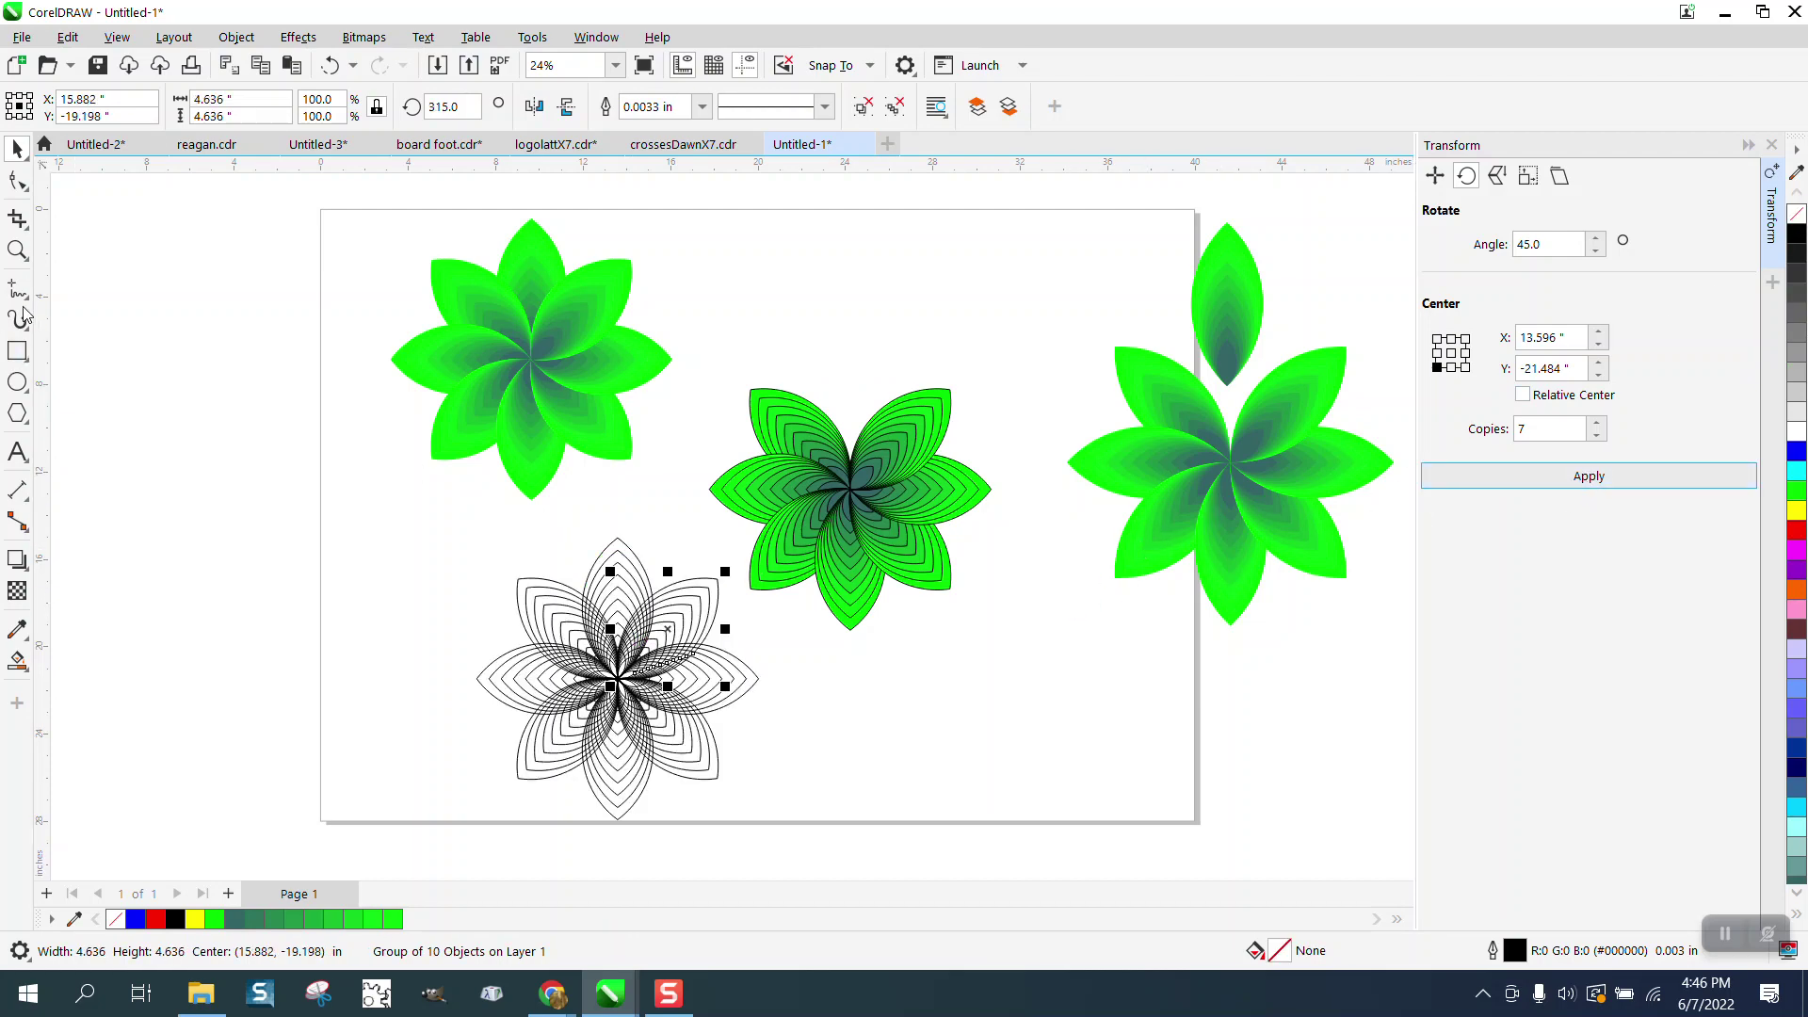
pyautogui.click(17, 250)
pyautogui.moveTo(500, 549); pyautogui.dragTo(851, 792)
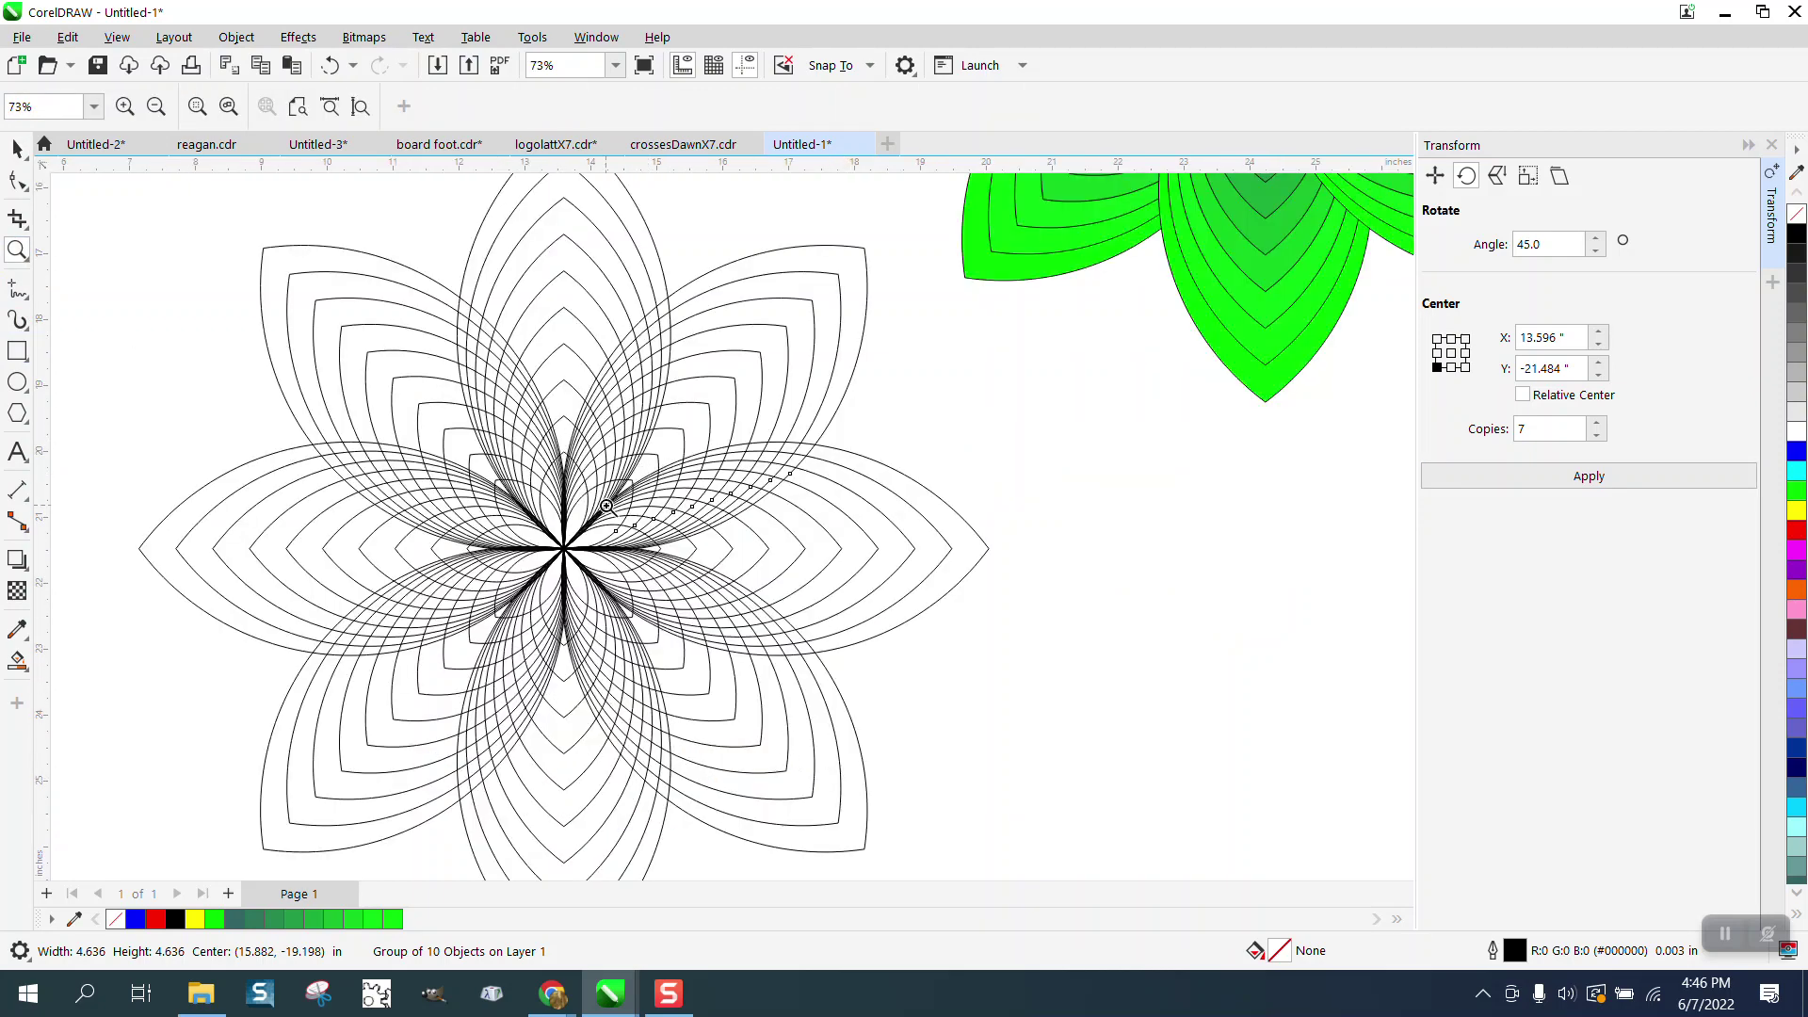
pyautogui.moveTo(555, 364); pyautogui.dragTo(751, 454)
pyautogui.scroll(-4, 738, 473)
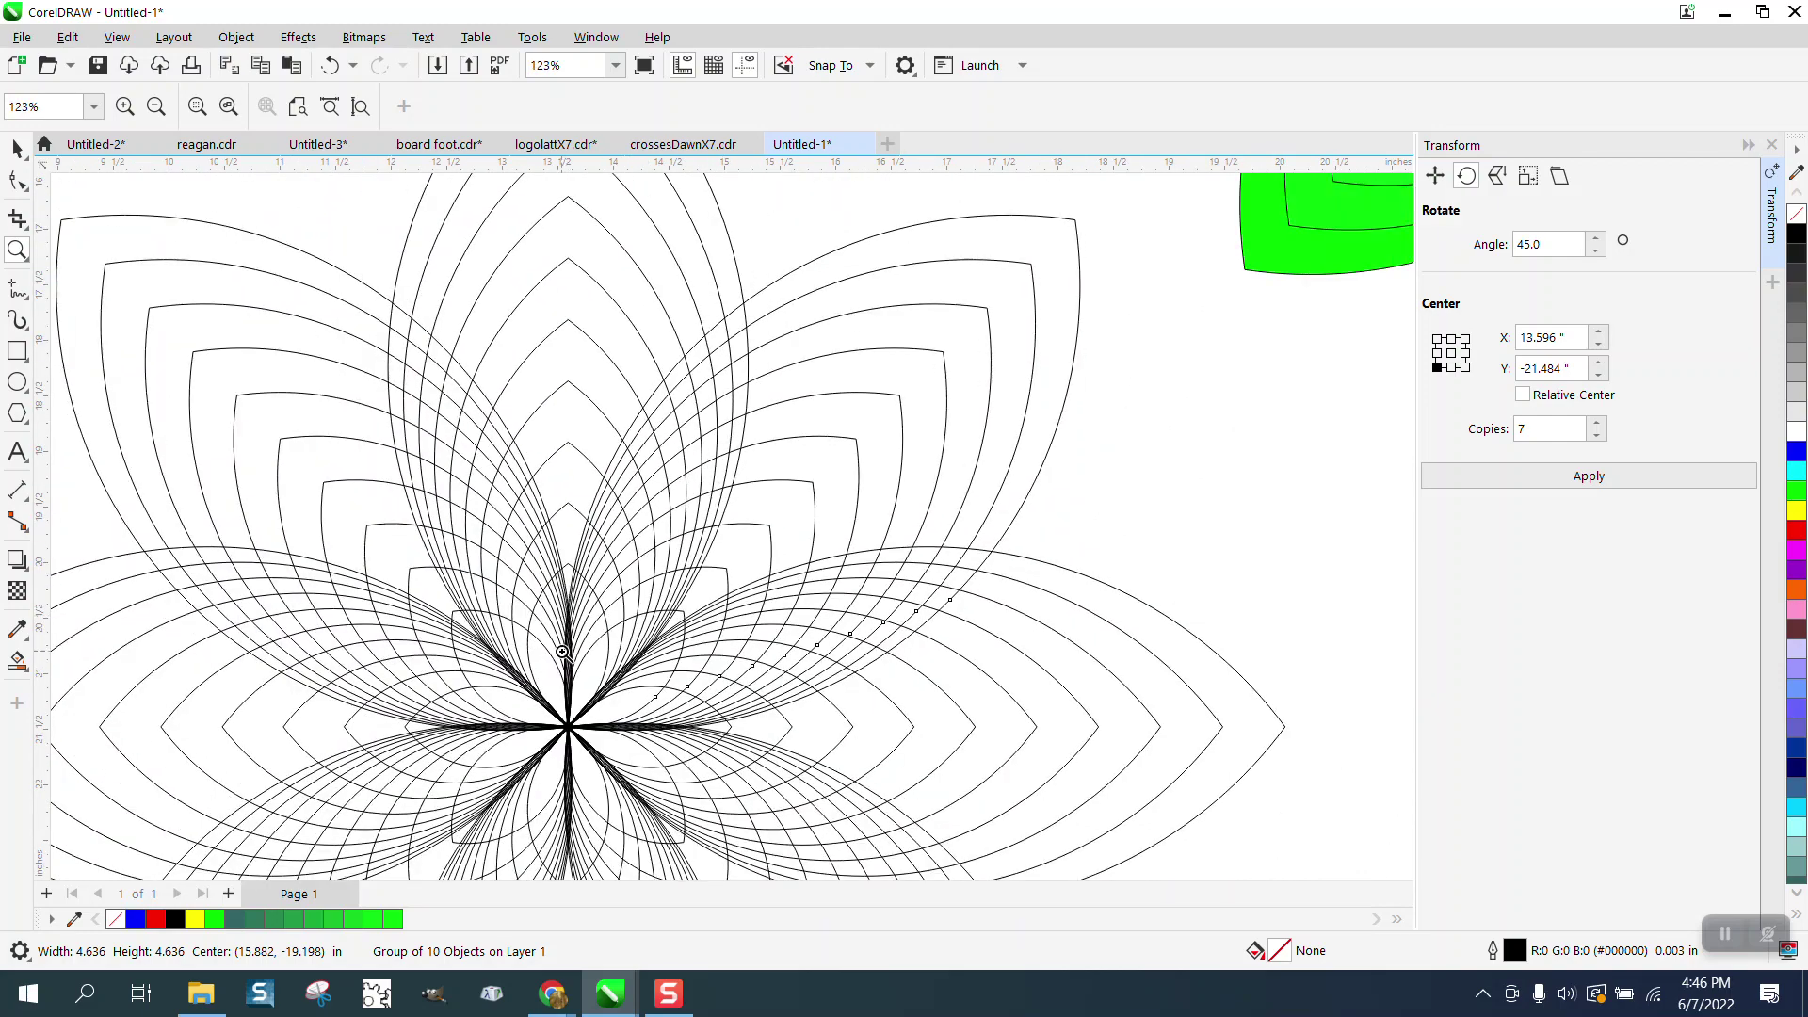
pyautogui.scroll(-4, 712, 408)
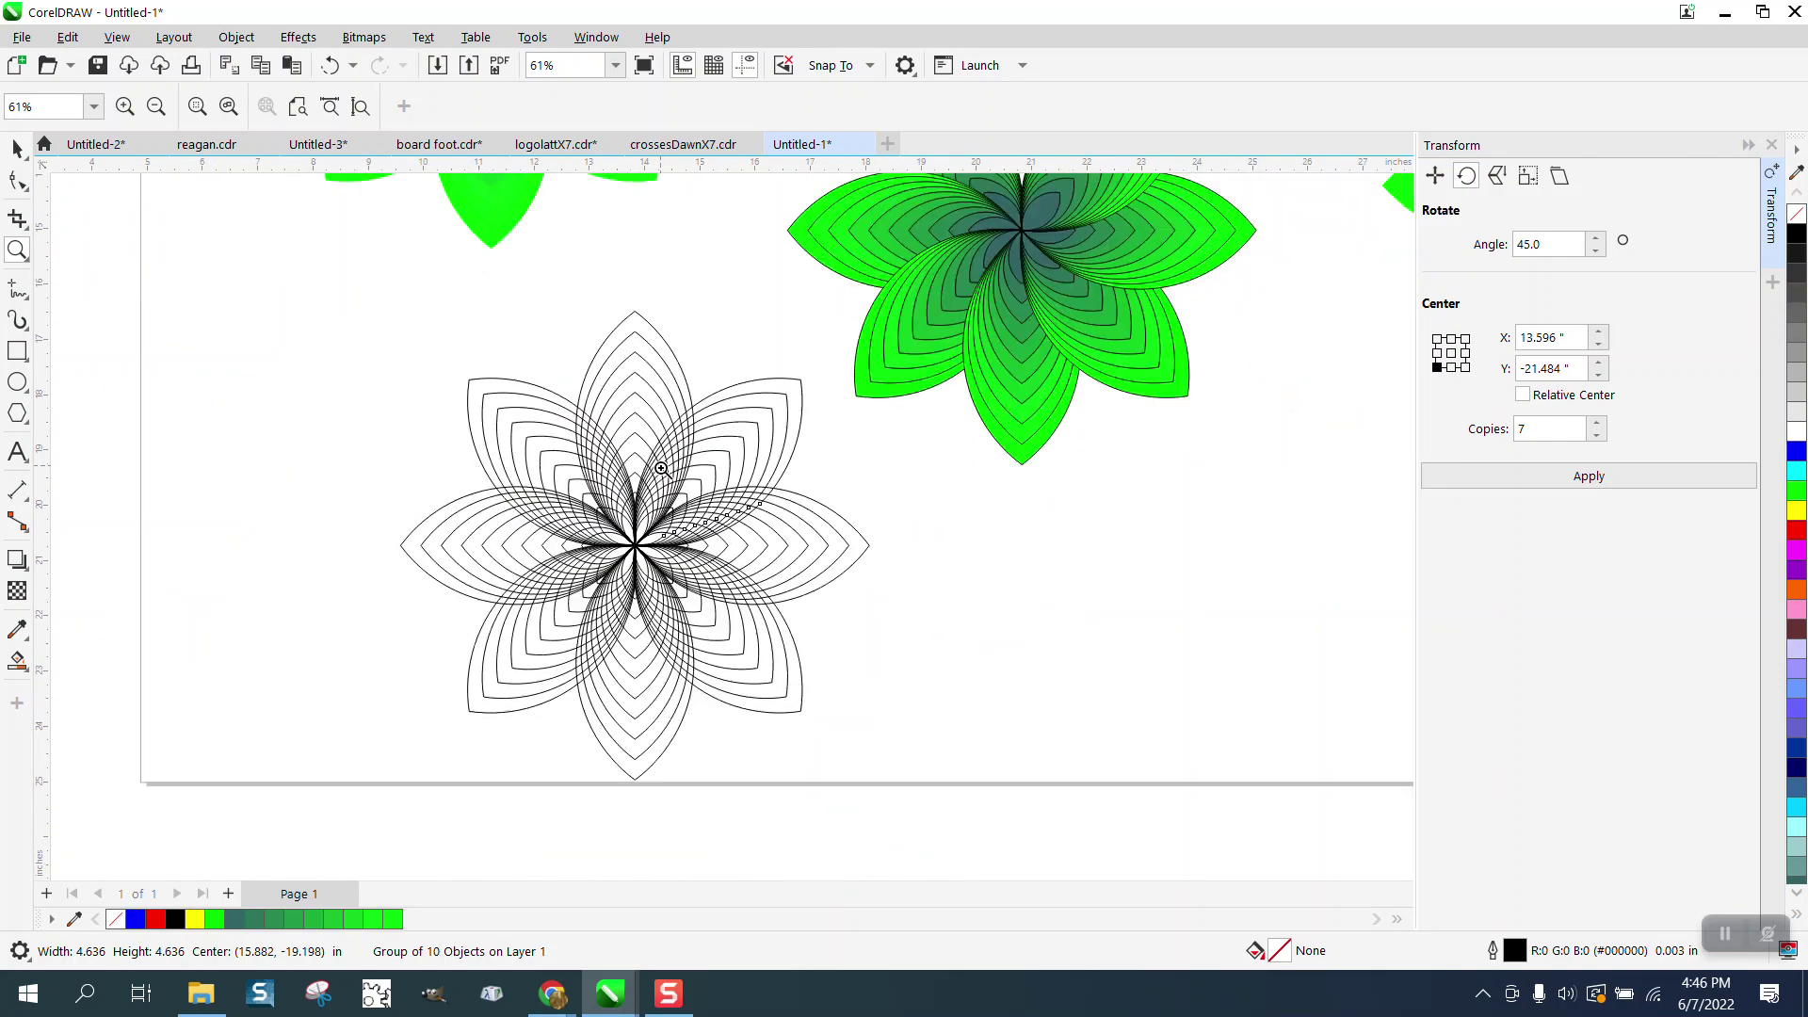
pyautogui.scroll(-1, 697, 474)
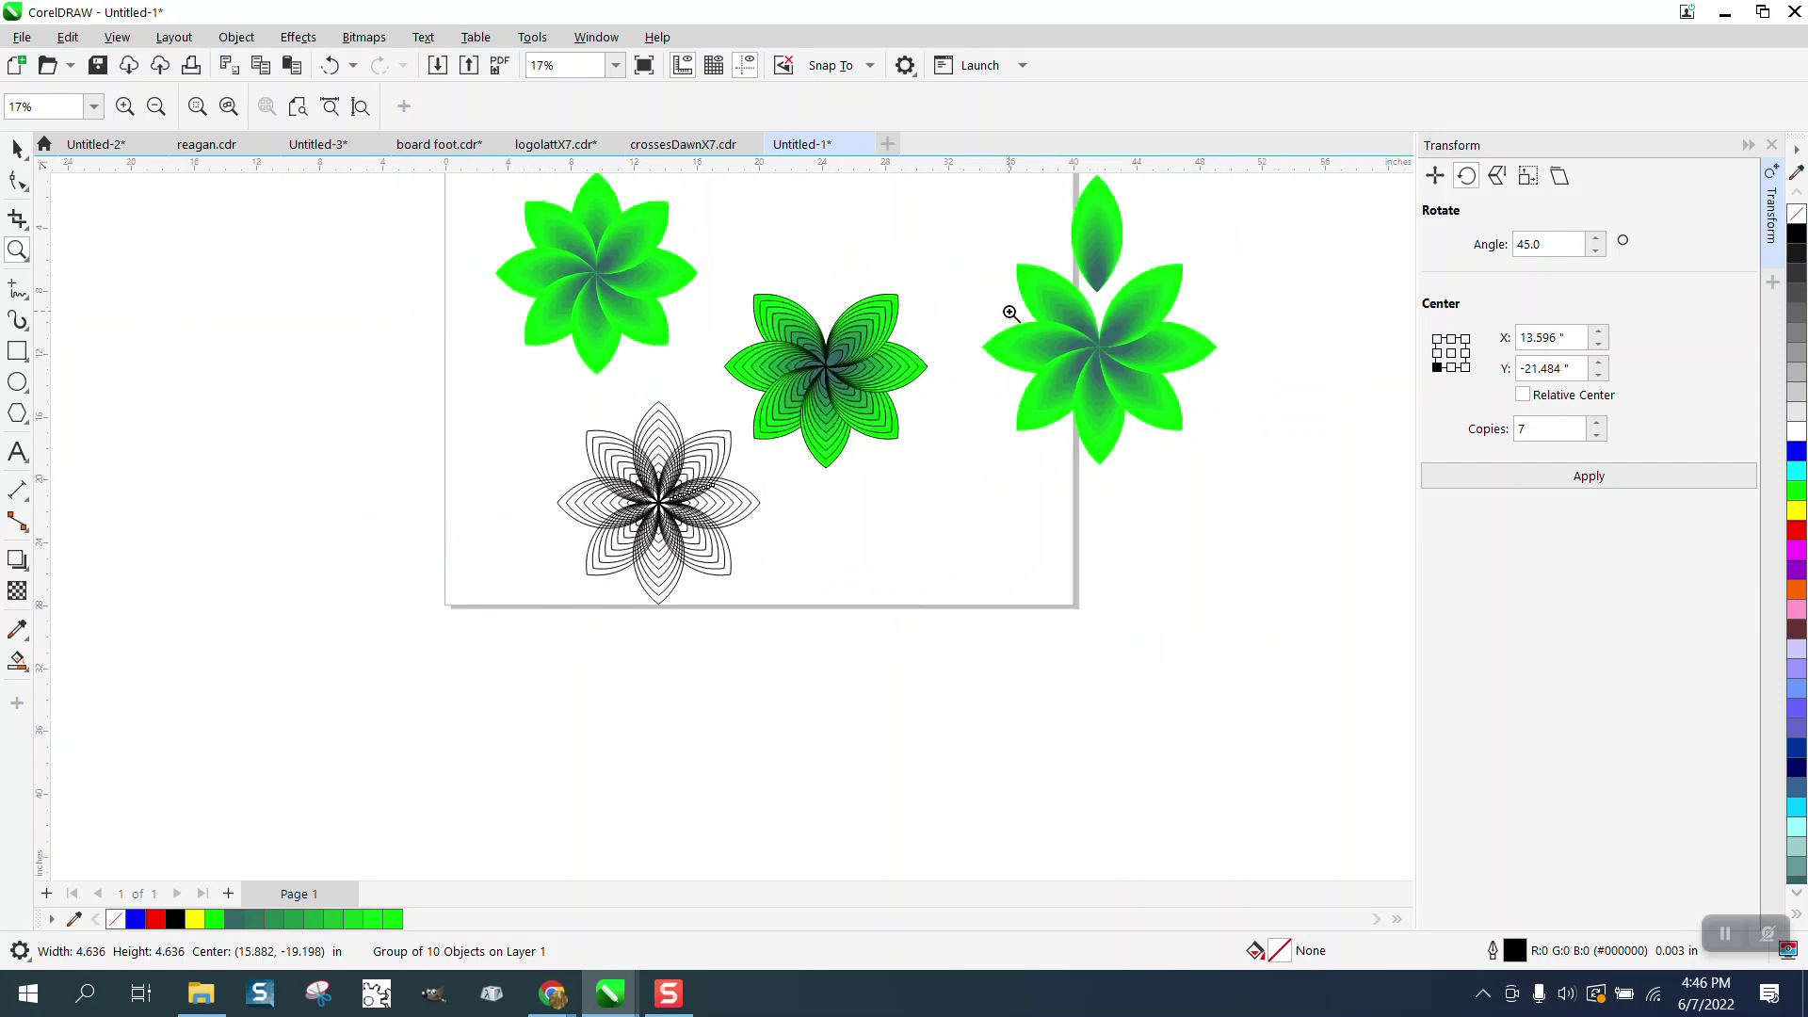
pyautogui.scroll(-1, 624, 300)
pyautogui.moveTo(532, 218); pyautogui.dragTo(696, 335)
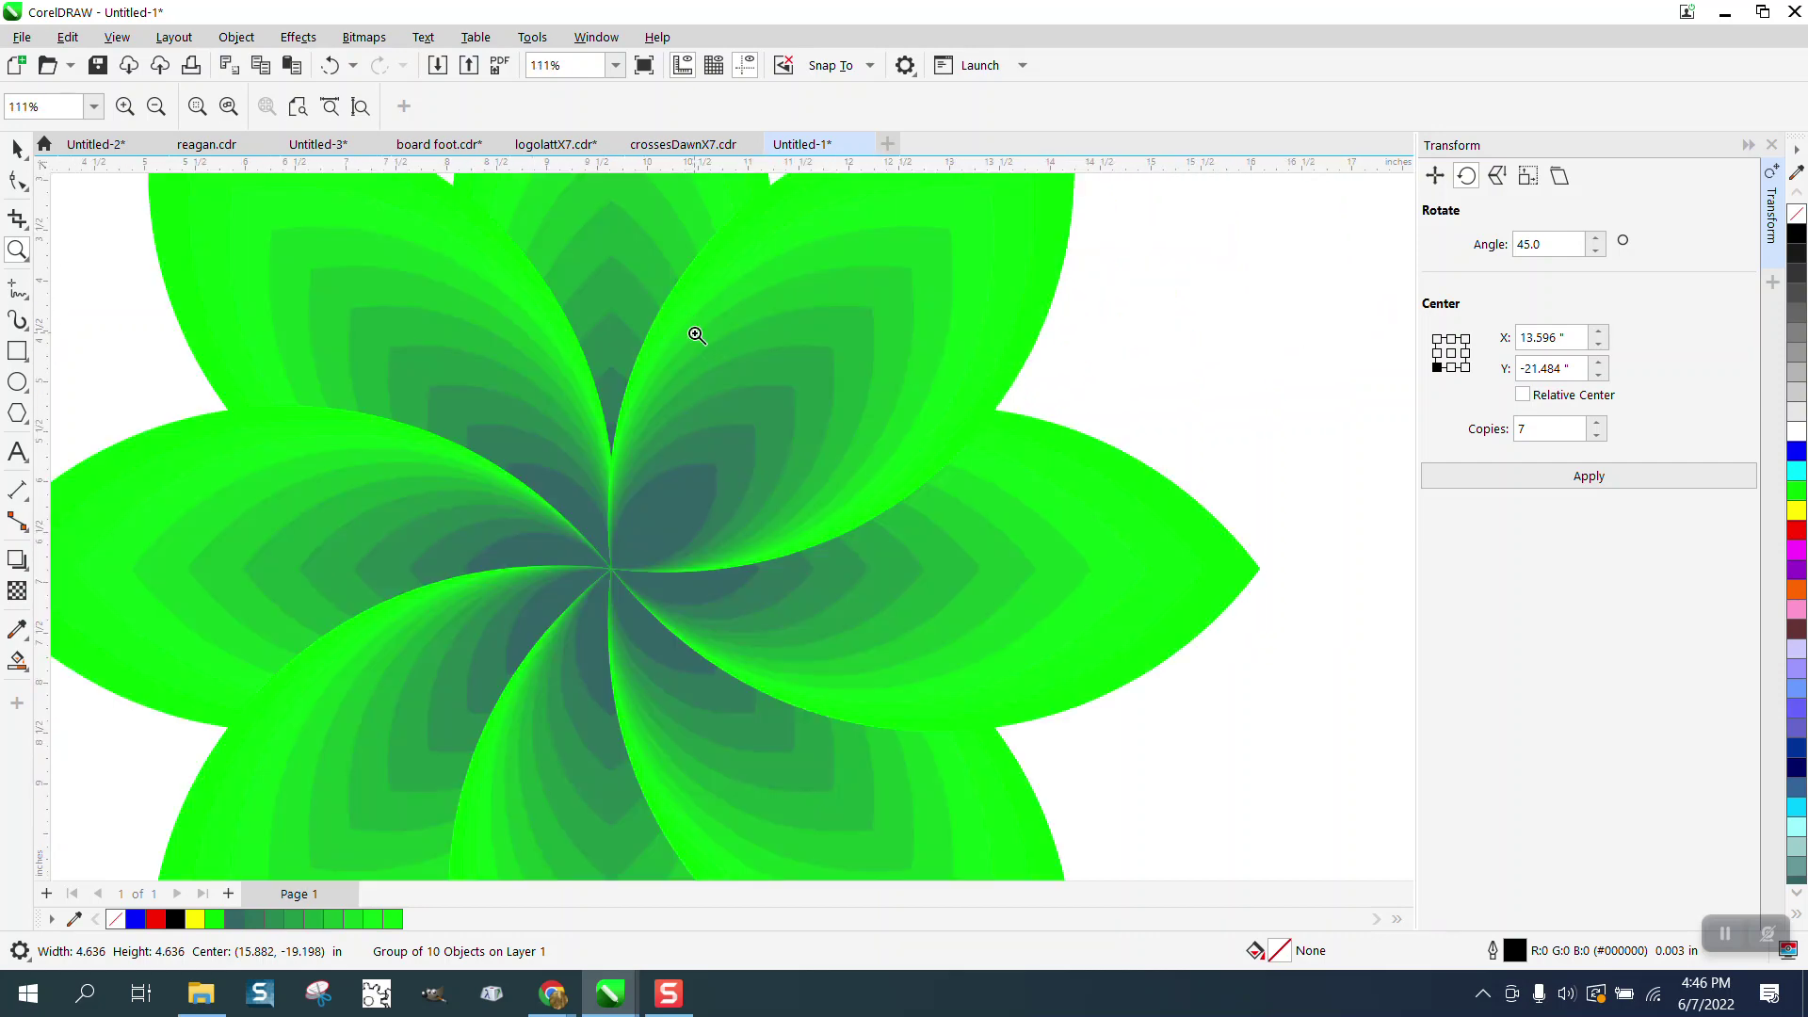